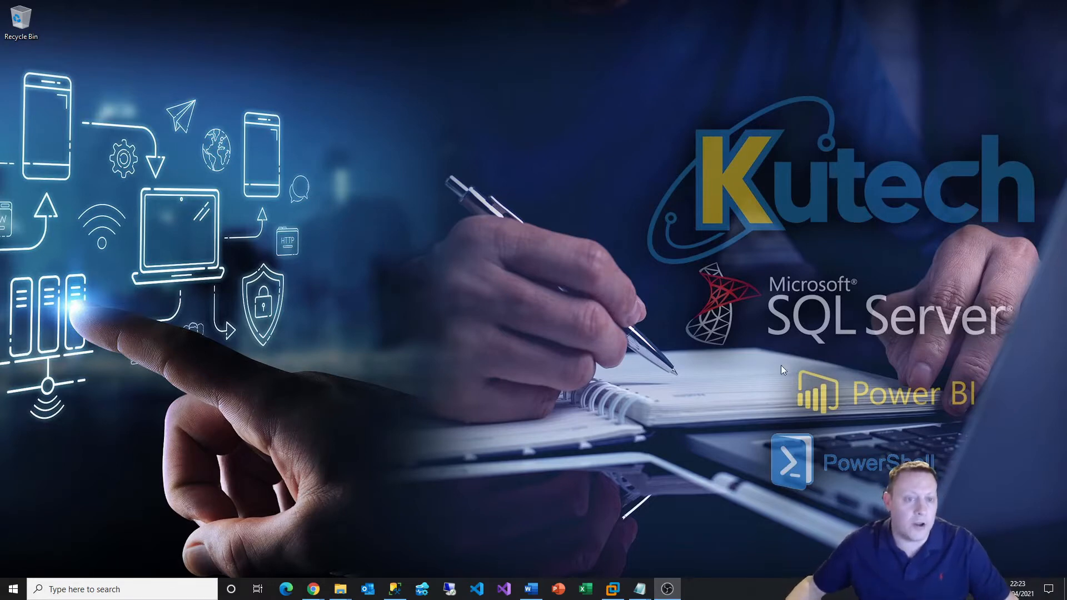
# Restore the Chrome window showing the VirtualBox.org home page
pyautogui.click(312, 588)
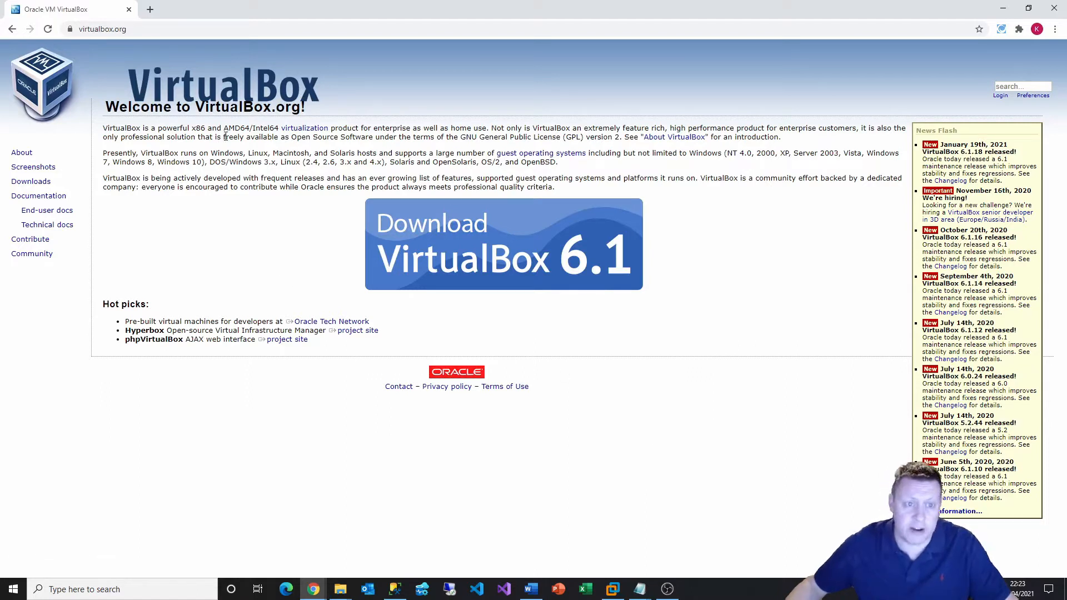
# Highlight and deselect part of the VirtualBox intro, then drag Chrome off screen to reveal the desktop
pyautogui.moveTo(224, 137); pyautogui.dragTo(375, 136)
pyautogui.click(376, 136)
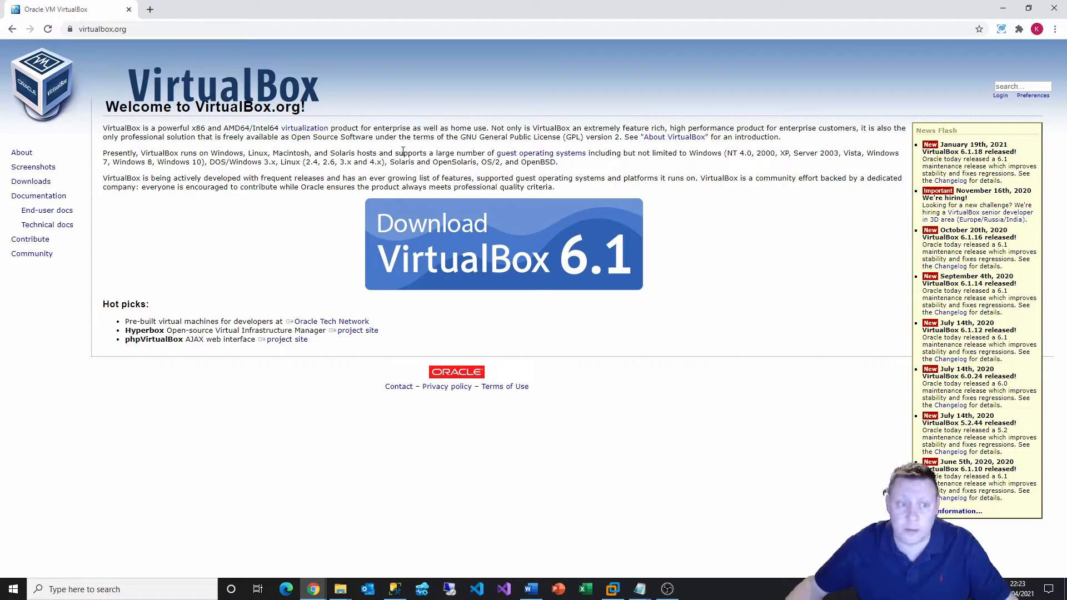
pyautogui.moveTo(490, 12); pyautogui.dragTo(0, 84)
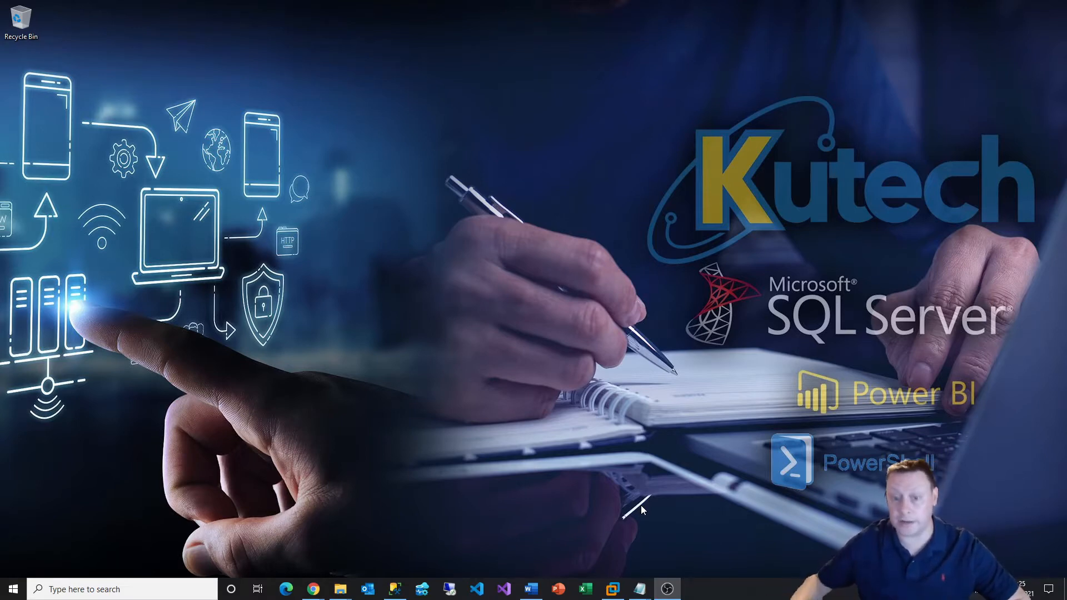
# Restore the VMware Workstation 16 Pro window on its Home tab
pyautogui.click(612, 588)
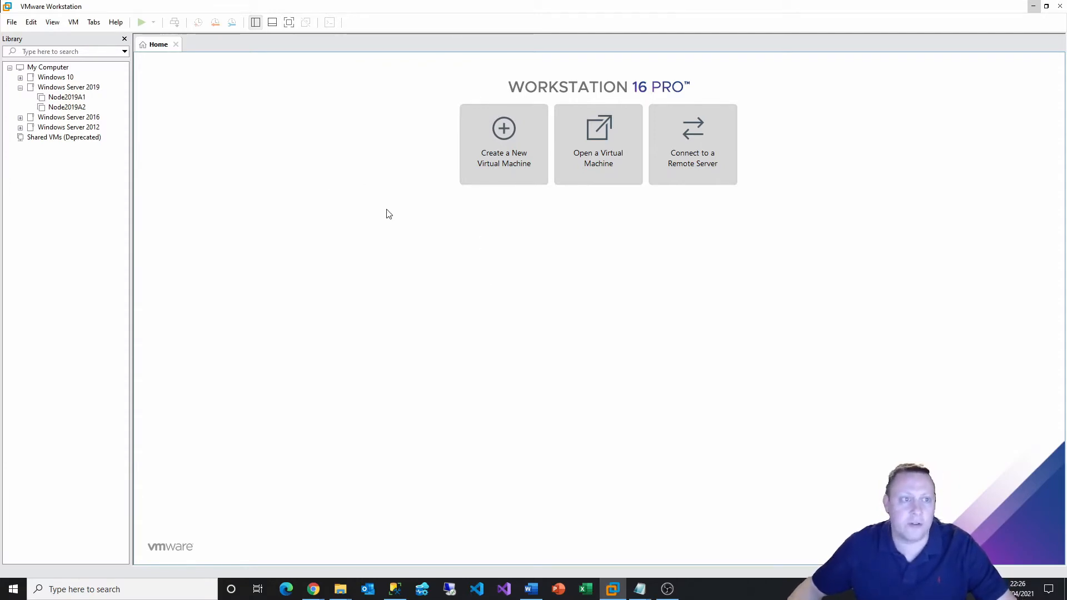
# Start a Typical new VM from the Windows Server 2019 ISO, naming it Win2019-AD
pyautogui.click(522, 148)
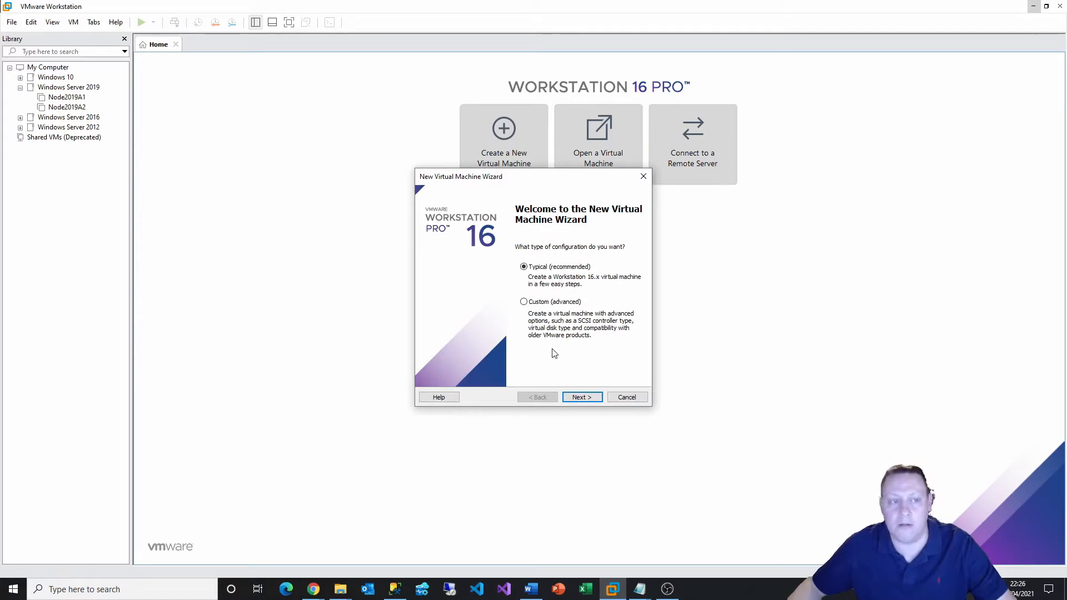
pyautogui.click(579, 397)
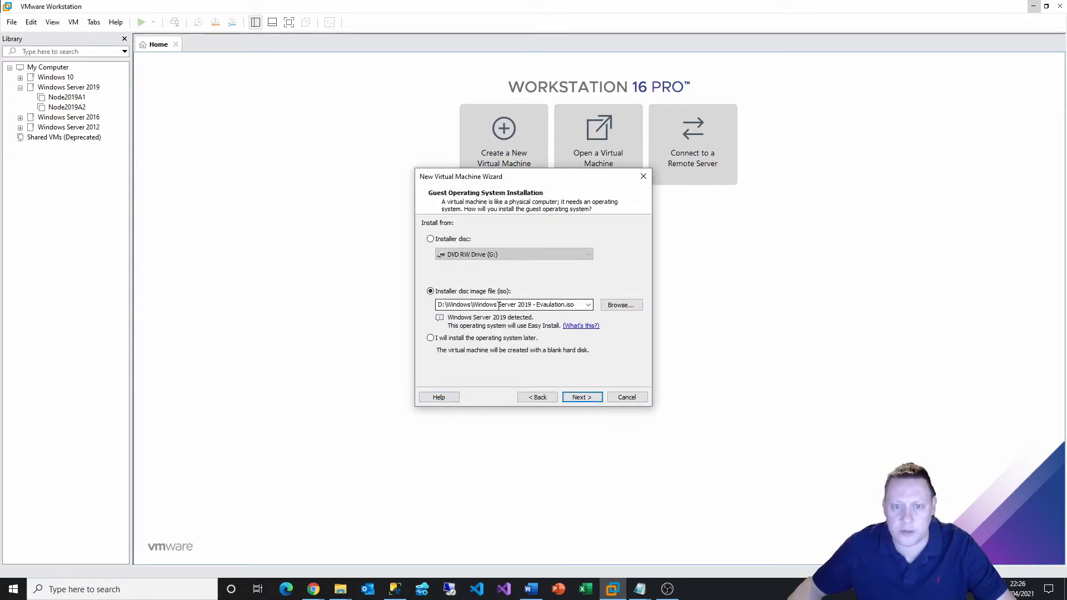
pyautogui.click(582, 397)
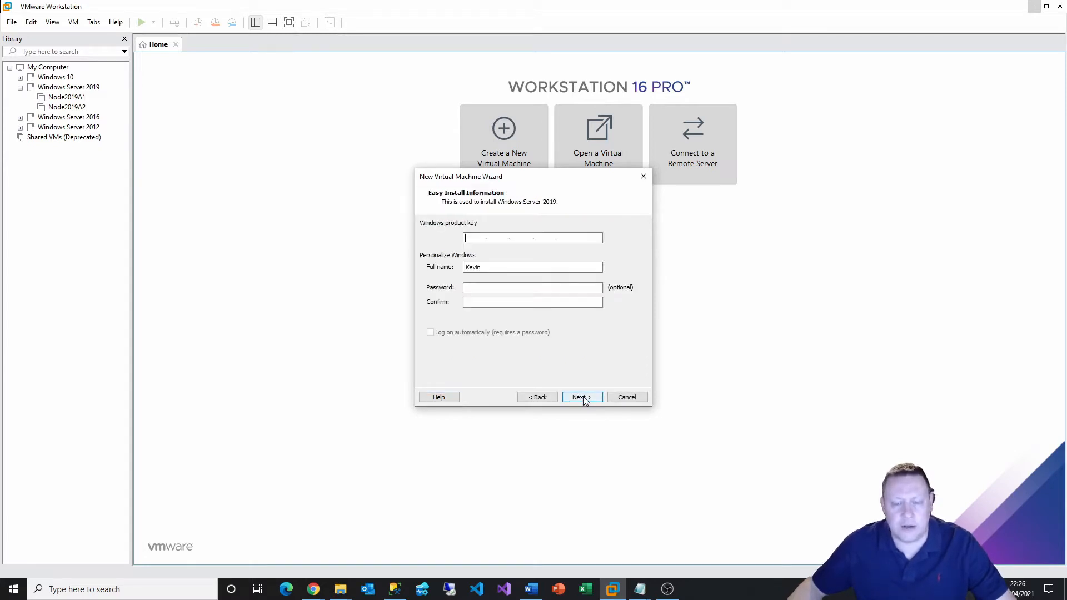
pyautogui.click(588, 399)
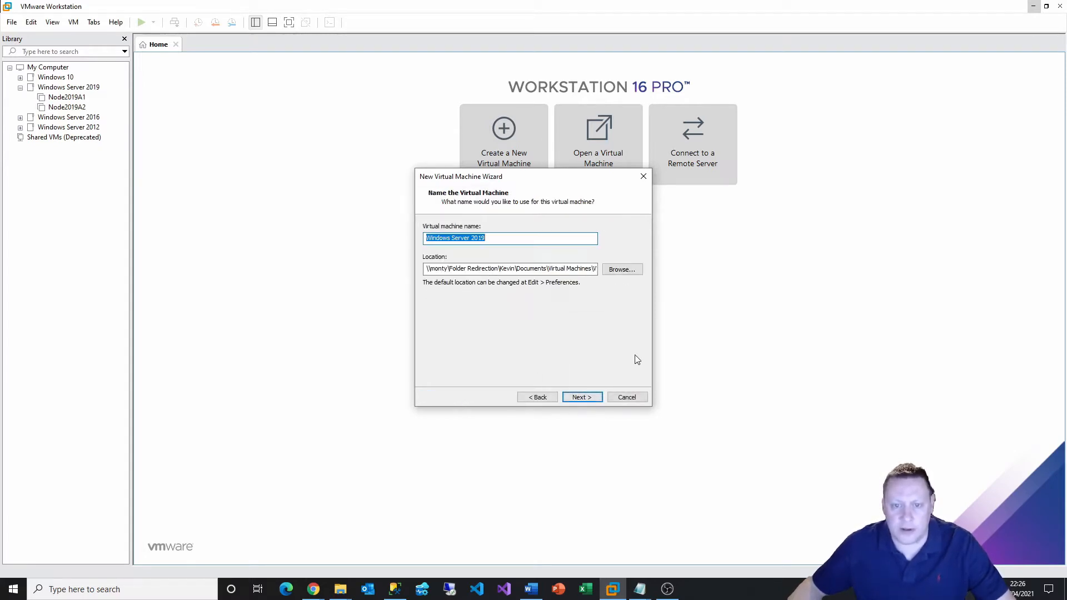
pyautogui.moveTo(508, 237); pyautogui.dragTo(425, 243)
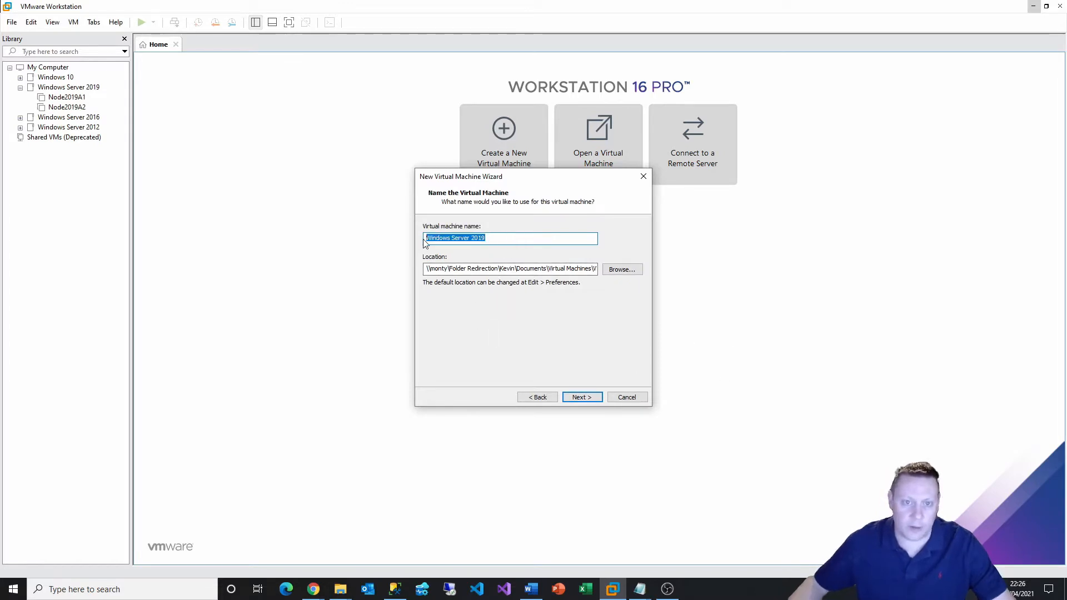
pyautogui.write('Win2019-AD')
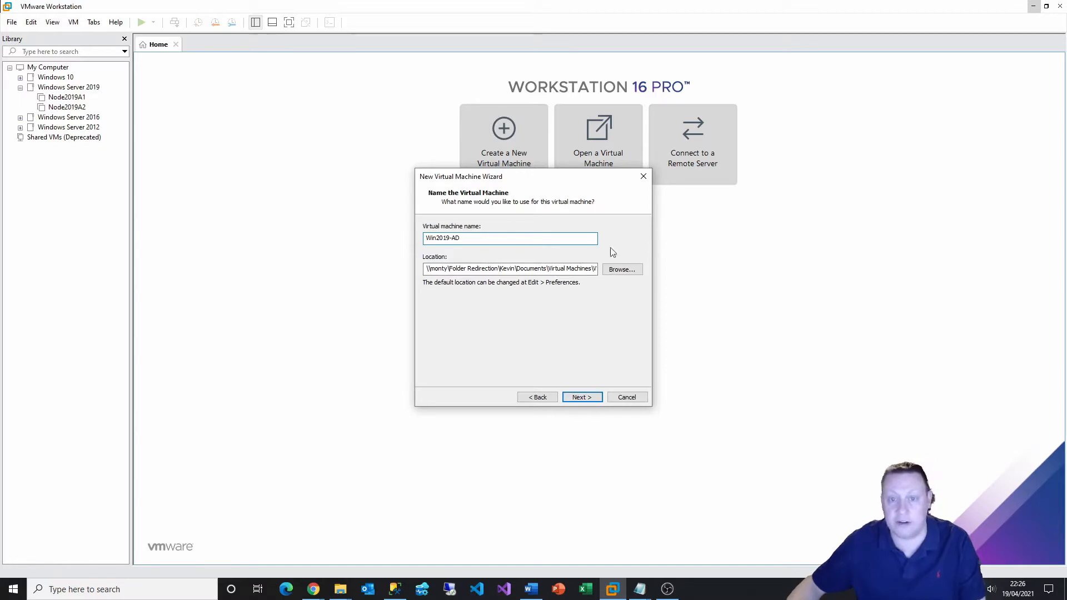
# Store the VM in E:\Virtual Machines\AD Server\Windows 2019 and keep the 60 GB split disk
pyautogui.click(621, 269)
pyautogui.scroll(-5, 564, 333)
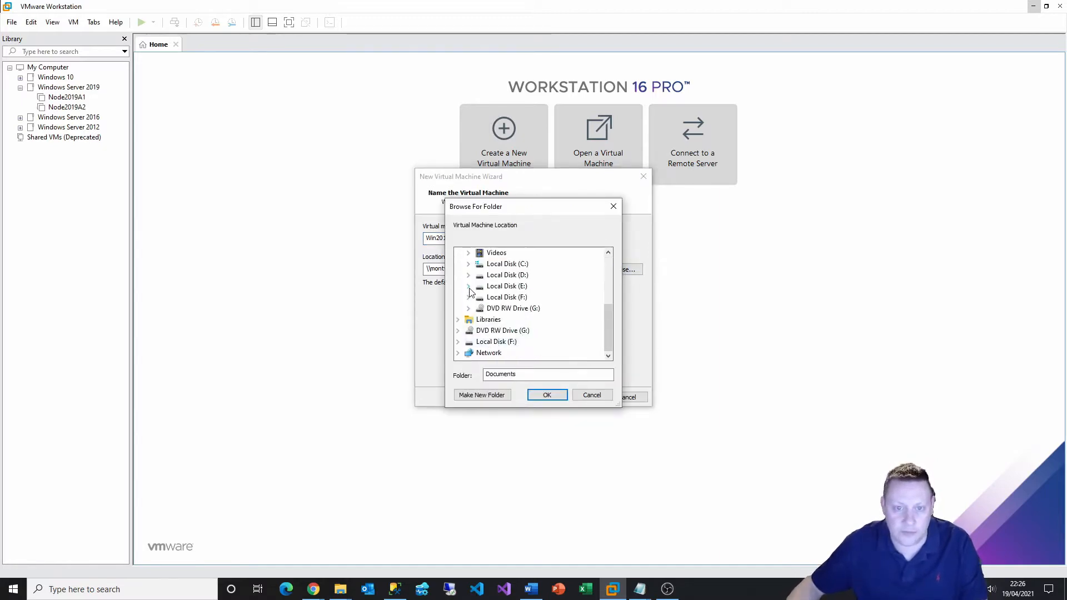
pyautogui.click(469, 286)
pyautogui.click(478, 341)
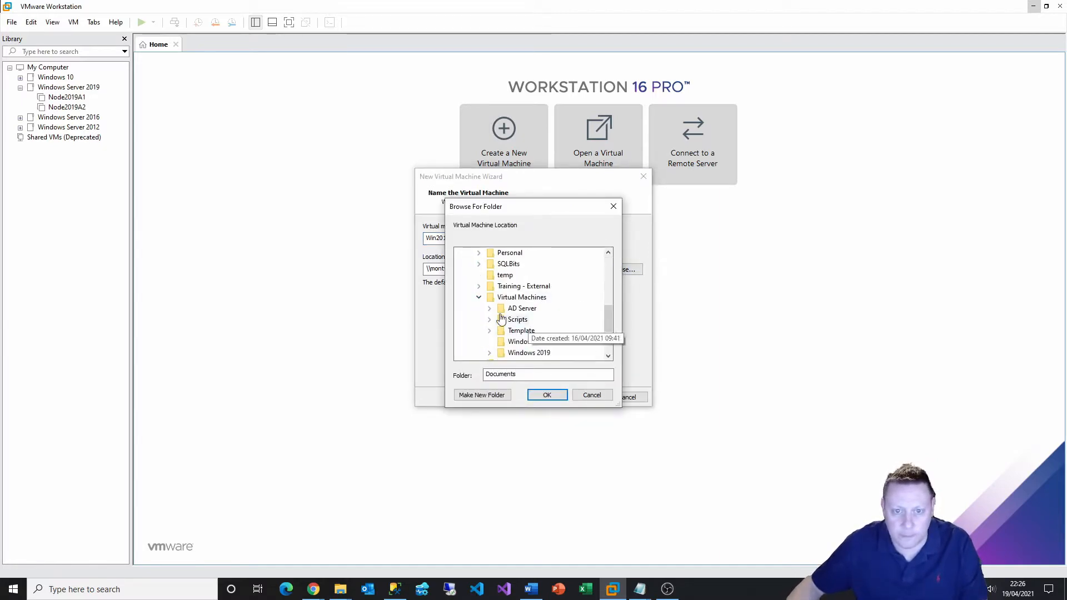
pyautogui.click(489, 308)
pyautogui.click(538, 319)
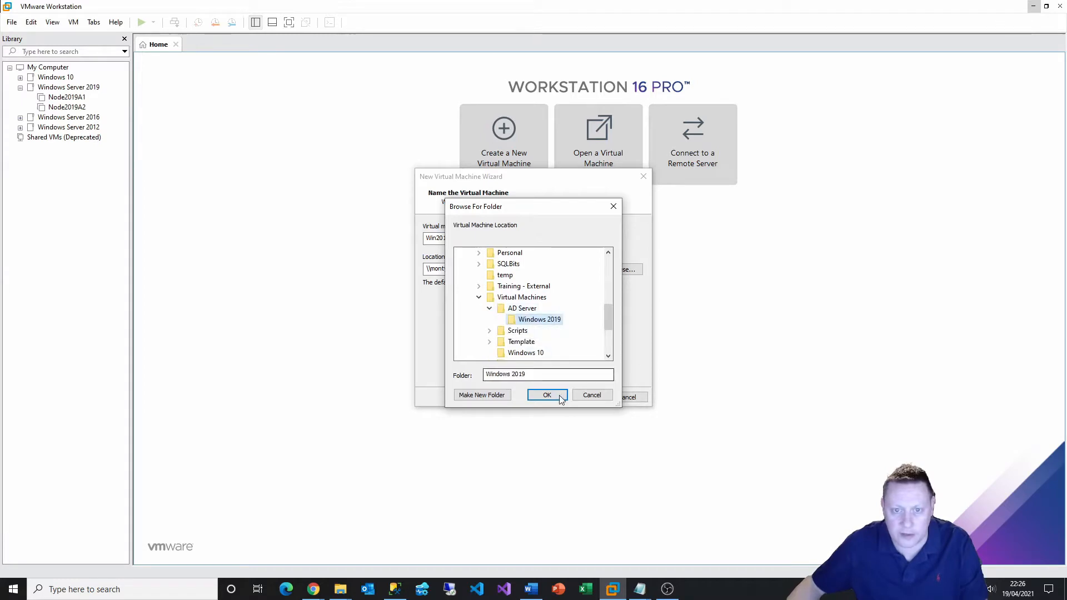
pyautogui.click(547, 395)
pyautogui.click(580, 397)
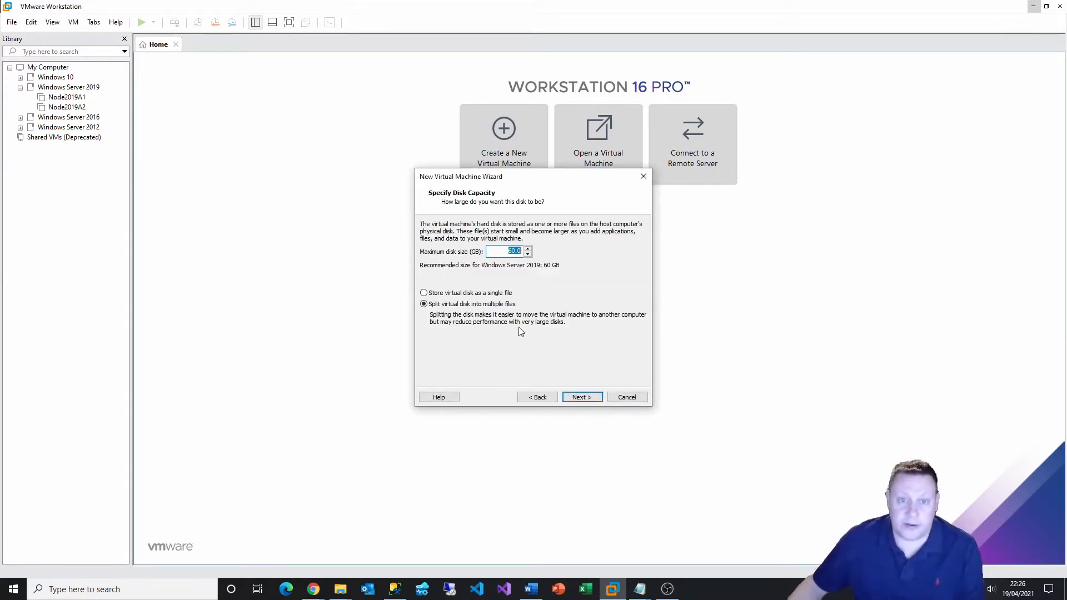
pyautogui.click(578, 395)
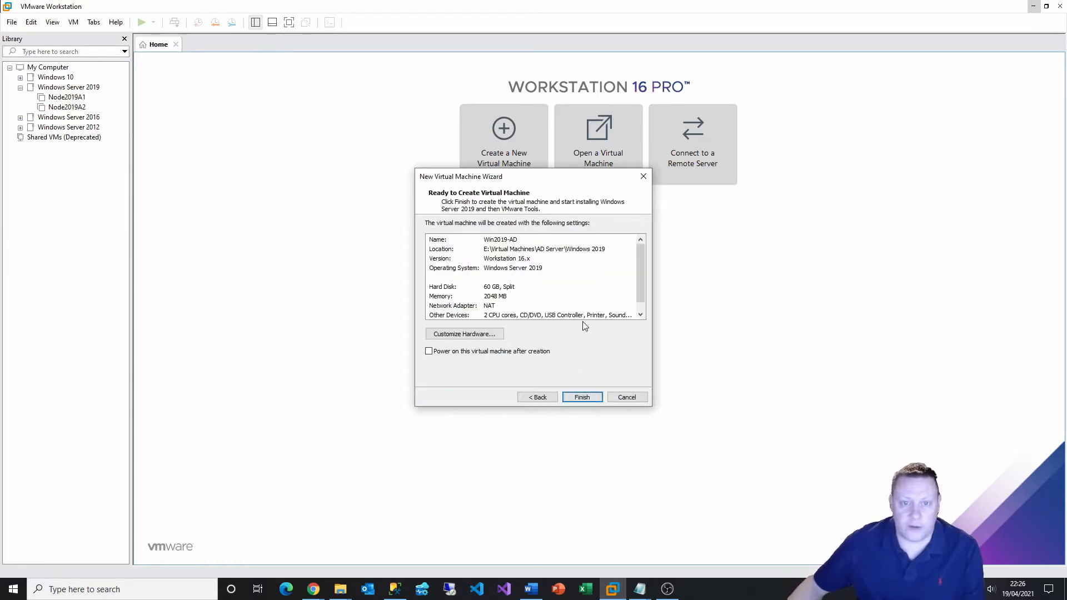
pyautogui.click(468, 334)
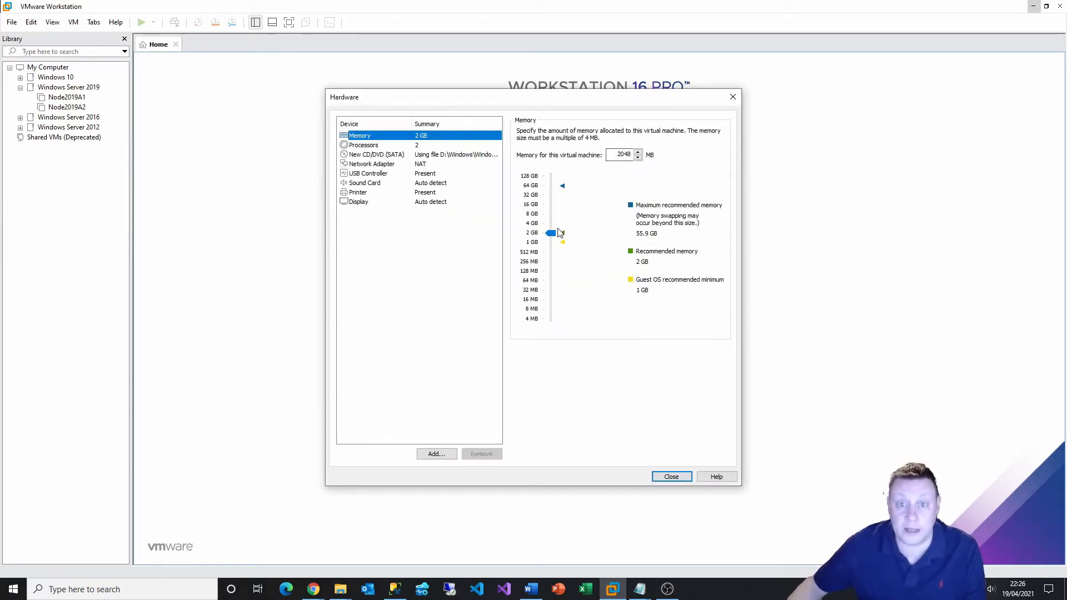
# Give Win2019-AD 6208 MB of memory and 3 cores per processor for 6 cores total
pyautogui.moveTo(551, 232); pyautogui.dragTo(553, 220)
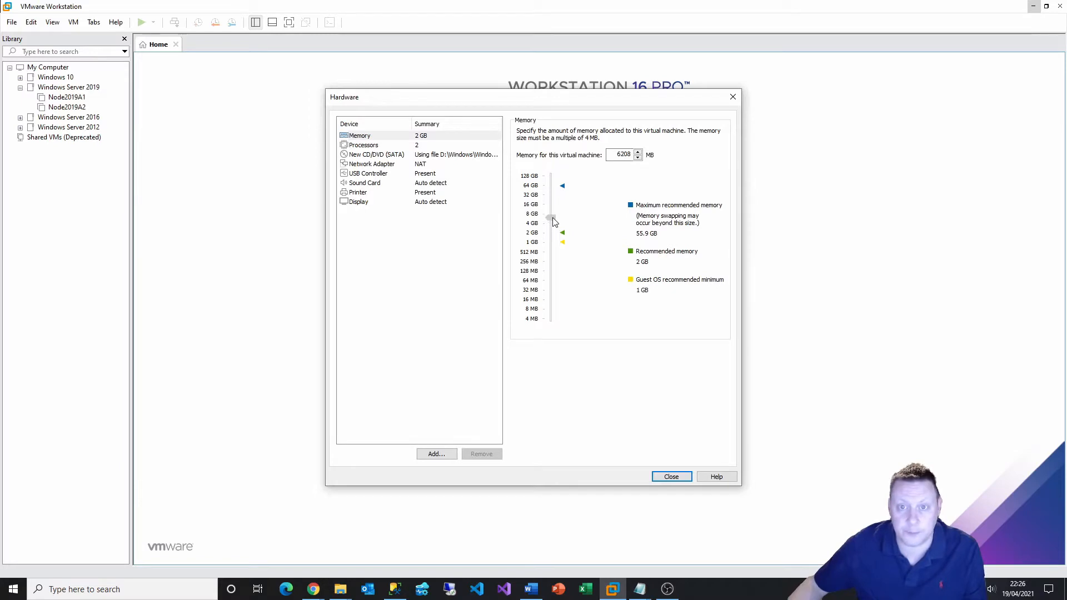
pyautogui.click(436, 147)
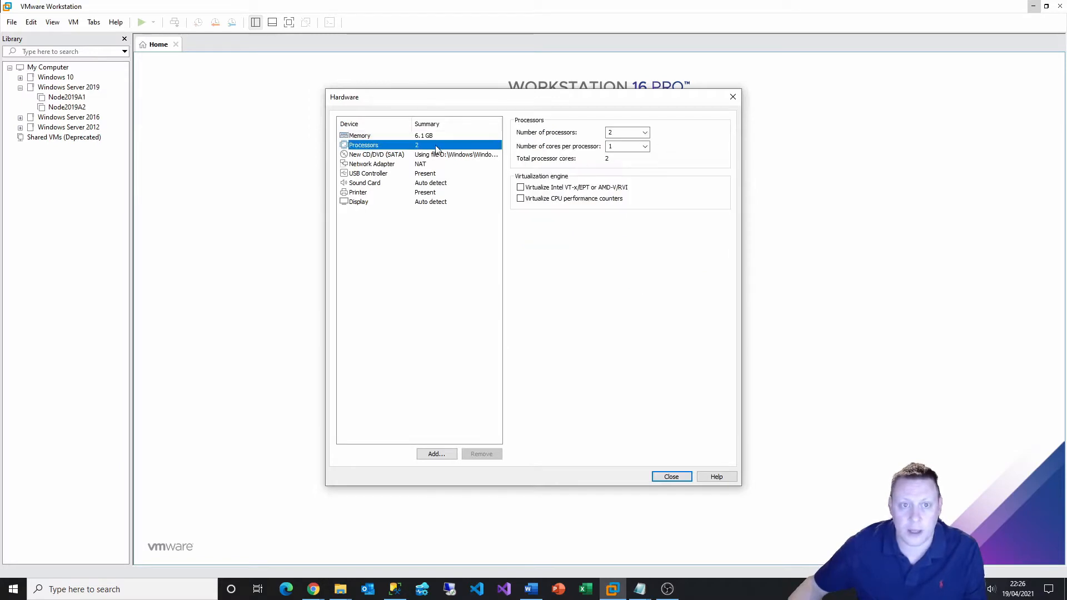
pyautogui.click(635, 147)
pyautogui.click(622, 172)
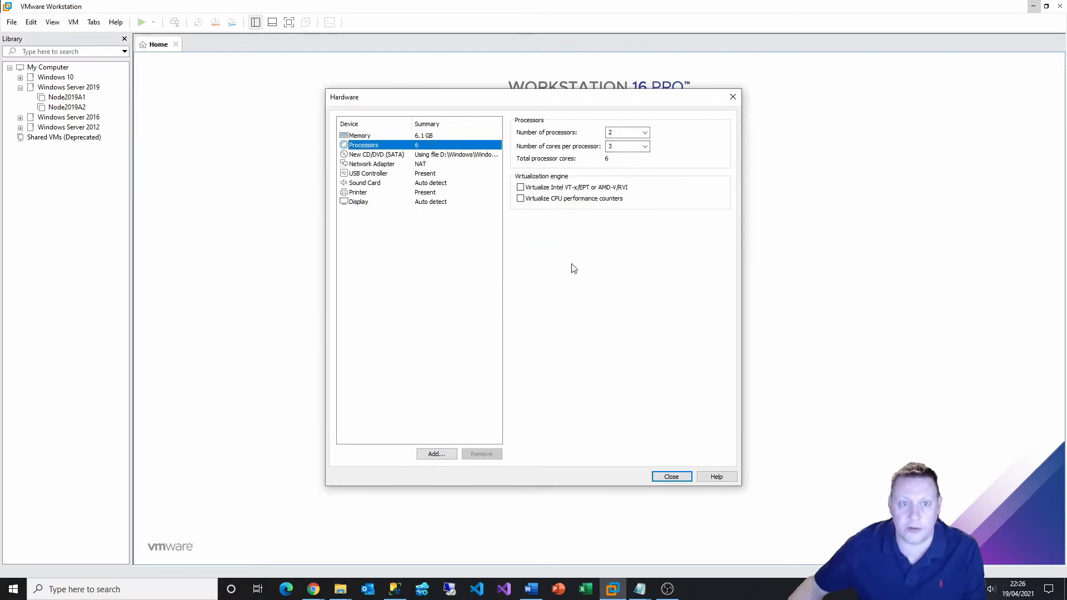
pyautogui.click(413, 247)
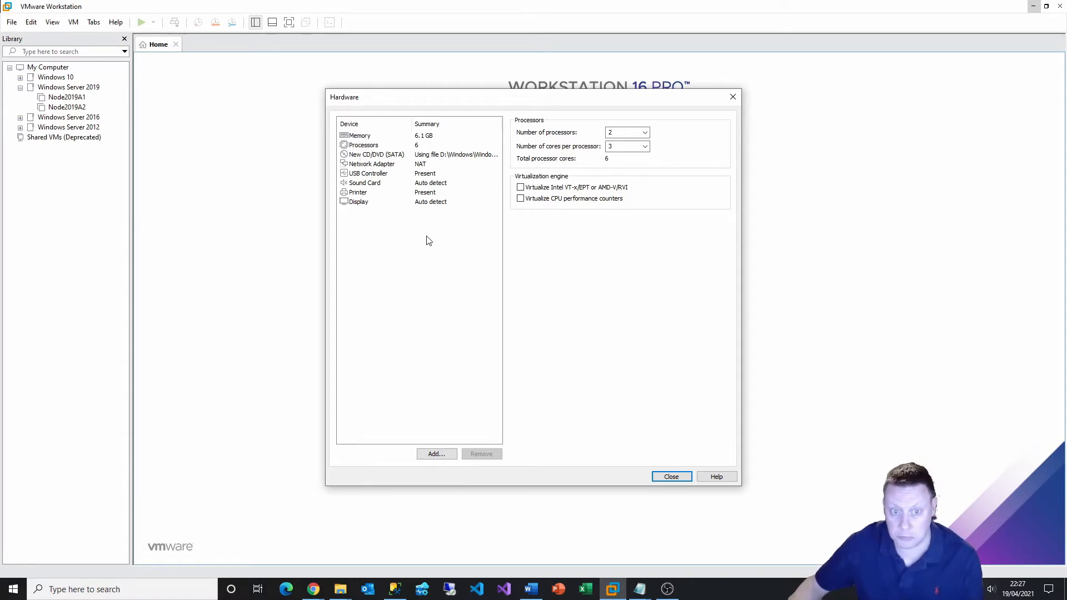
pyautogui.click(670, 478)
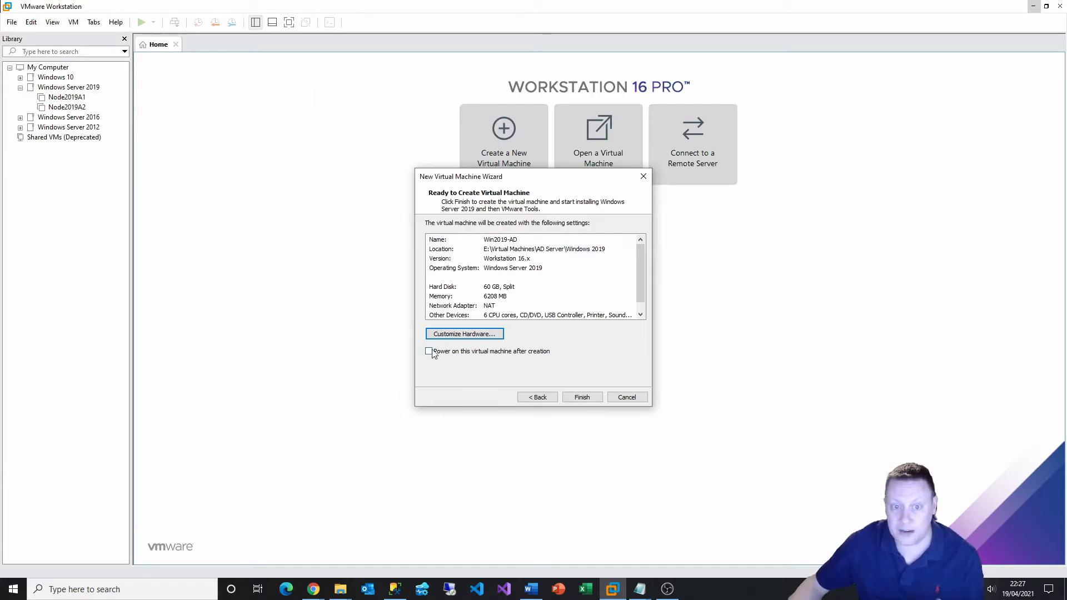
# Finish creating Win2019-AD and remove its autoinst.flp floppy drive from the VM settings
pyautogui.click(581, 398)
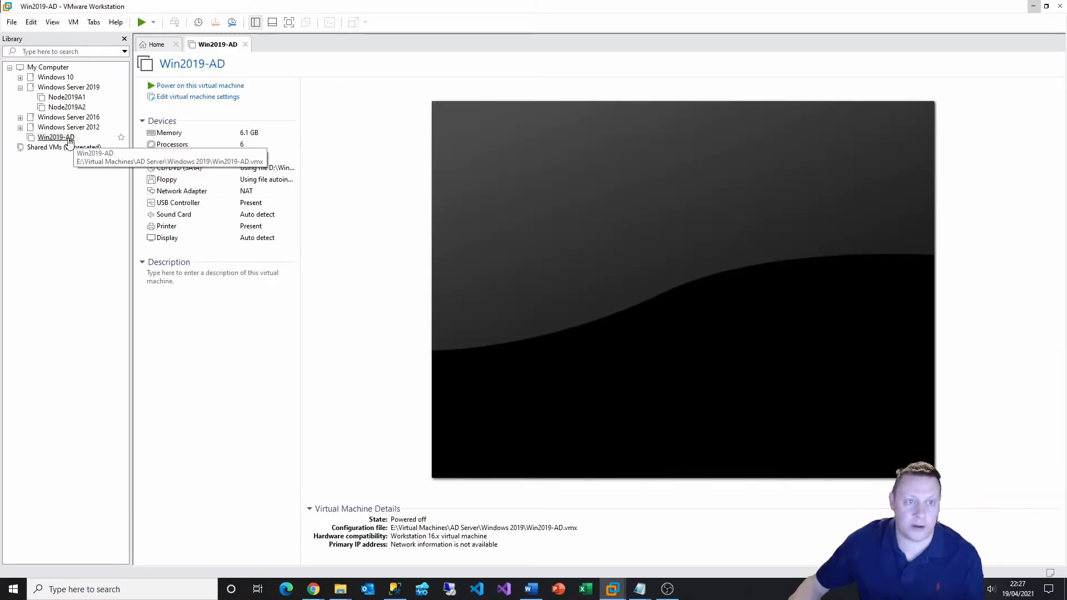
pyautogui.click(211, 104)
pyautogui.click(367, 178)
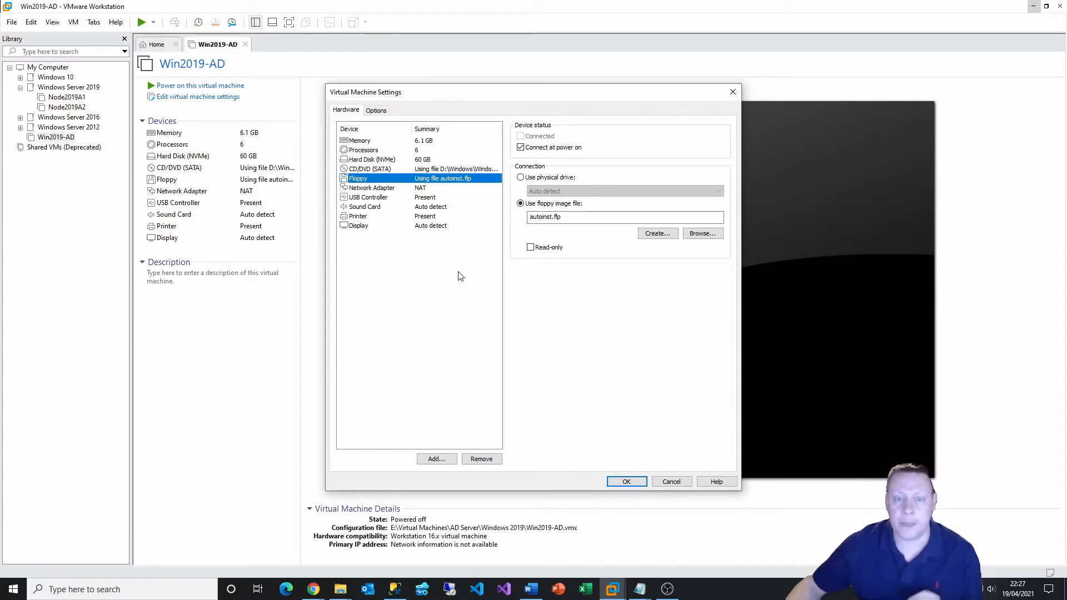
pyautogui.click(479, 458)
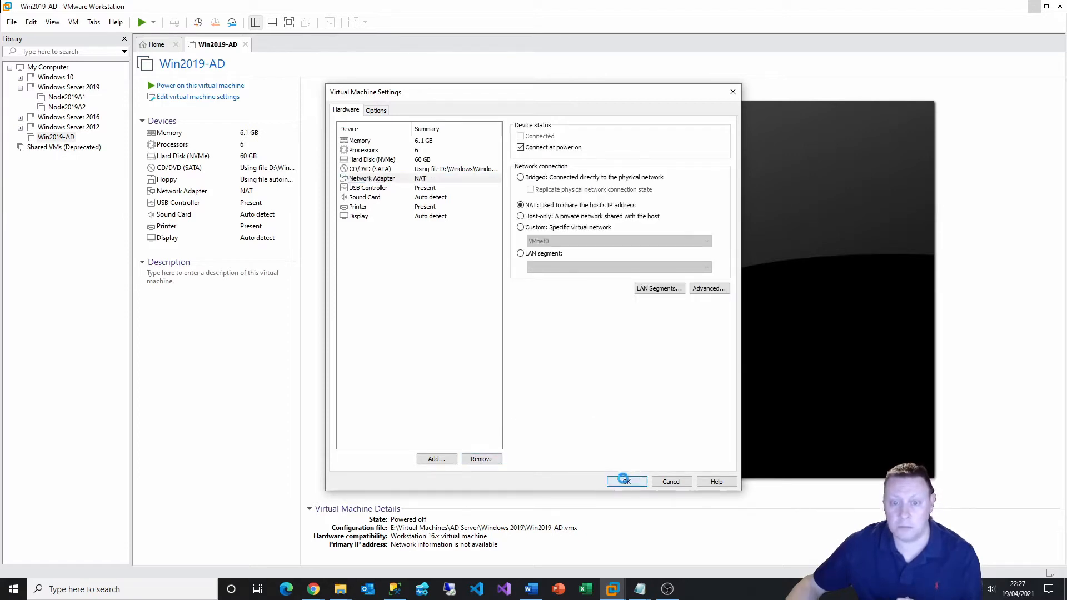
pyautogui.click(627, 481)
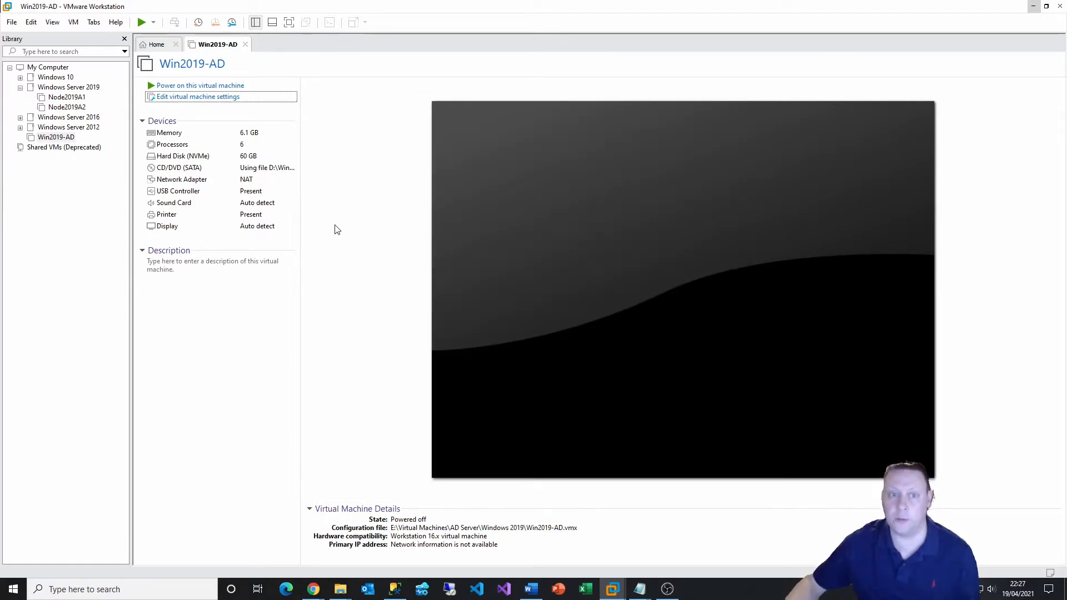
# Power on Win2019-AD and boot it from the installation disc
pyautogui.click(219, 85)
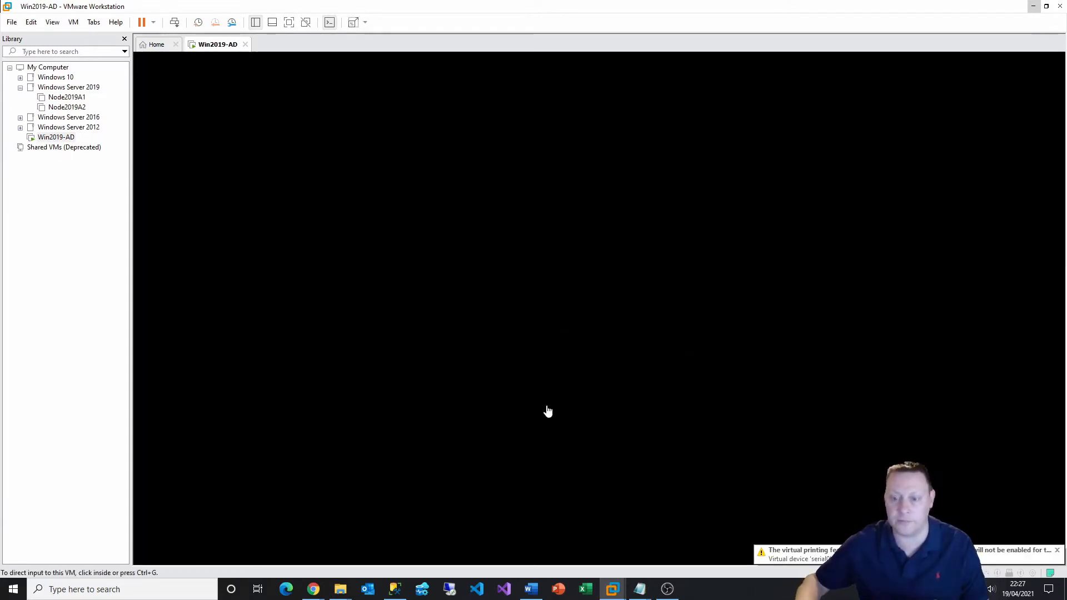
pyautogui.click(547, 409)
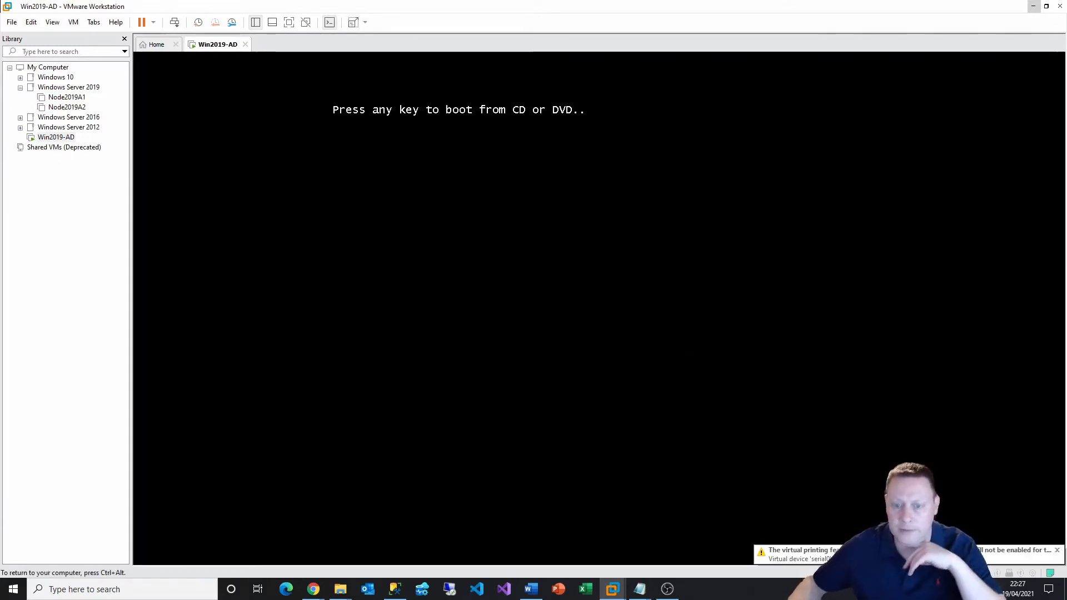
pyautogui.press('Return')
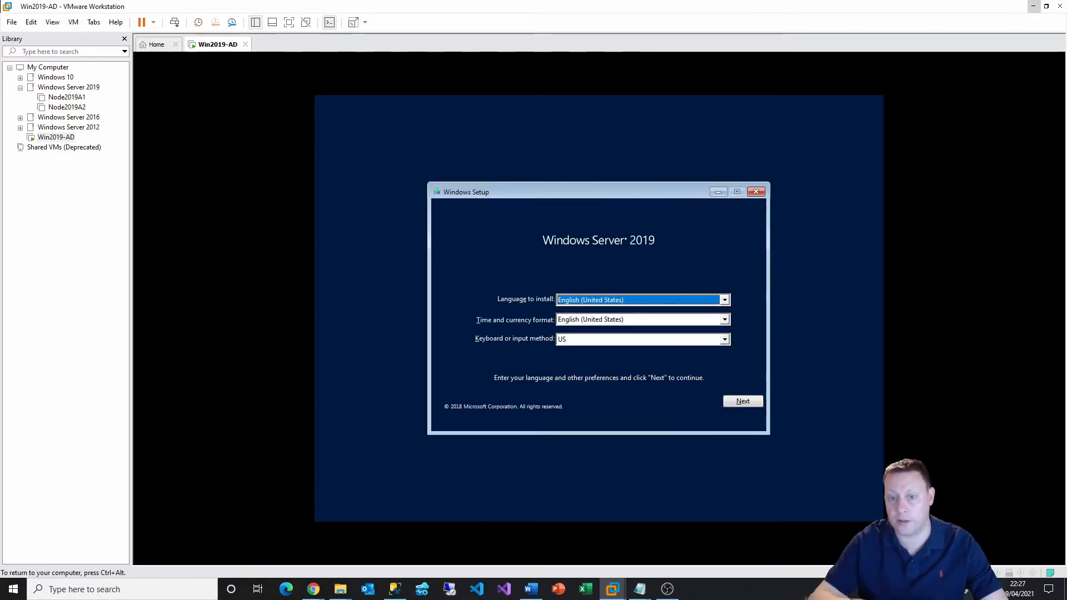
# Set the time and currency format to English (United Kingdom) and begin the installation
pyautogui.click(724, 321)
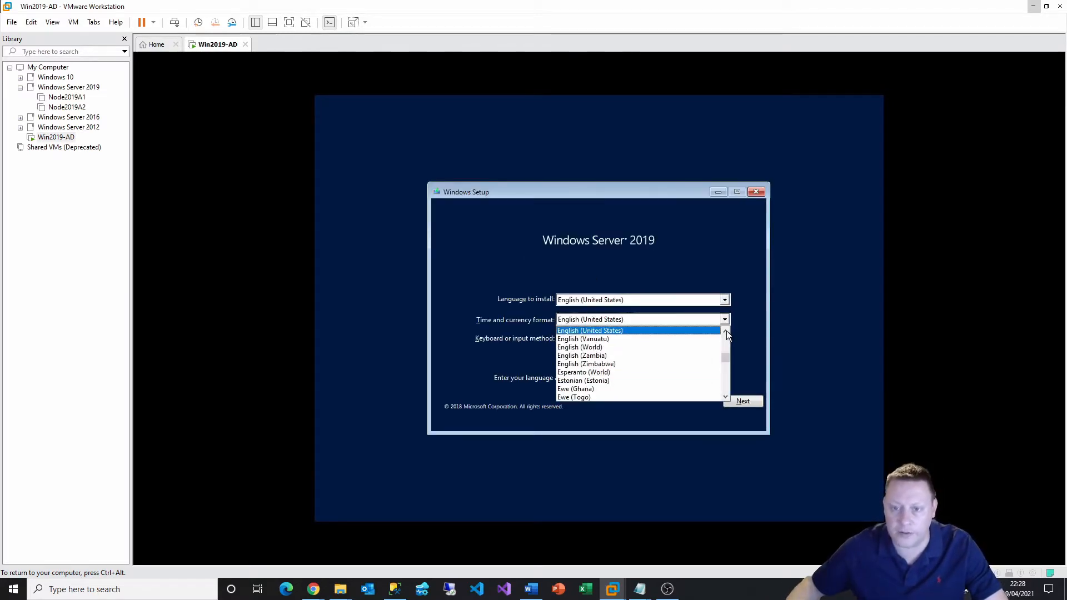
pyautogui.click(726, 332)
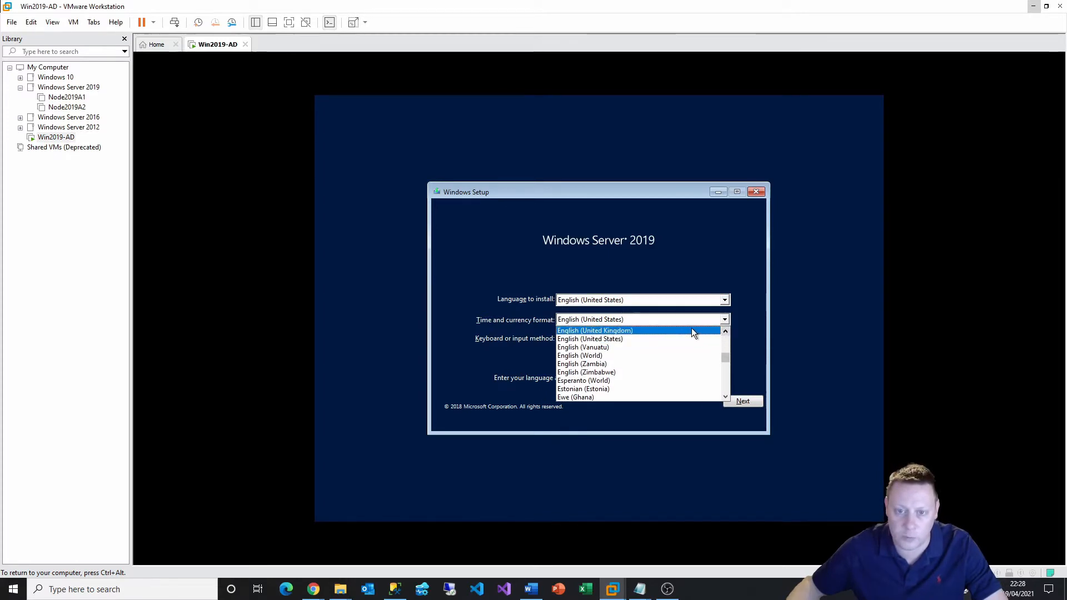
pyautogui.click(691, 331)
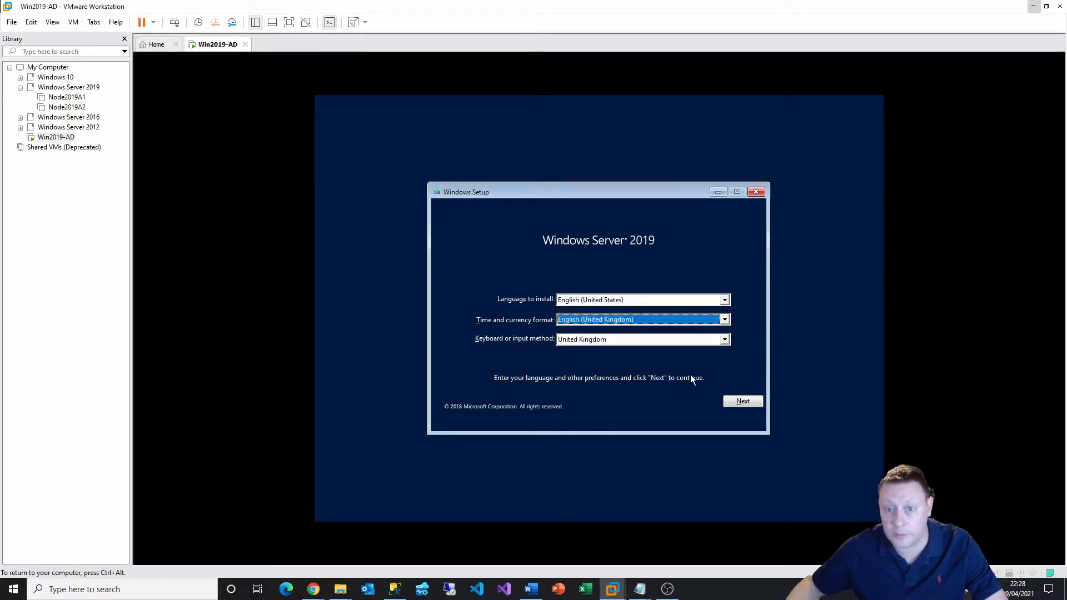
pyautogui.click(729, 399)
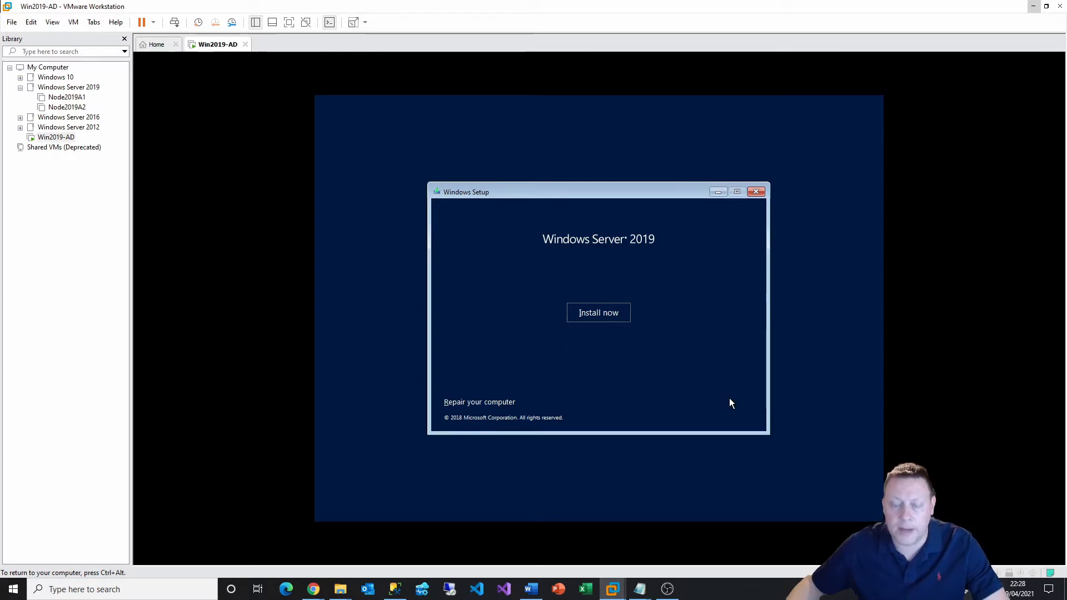
pyautogui.click(605, 315)
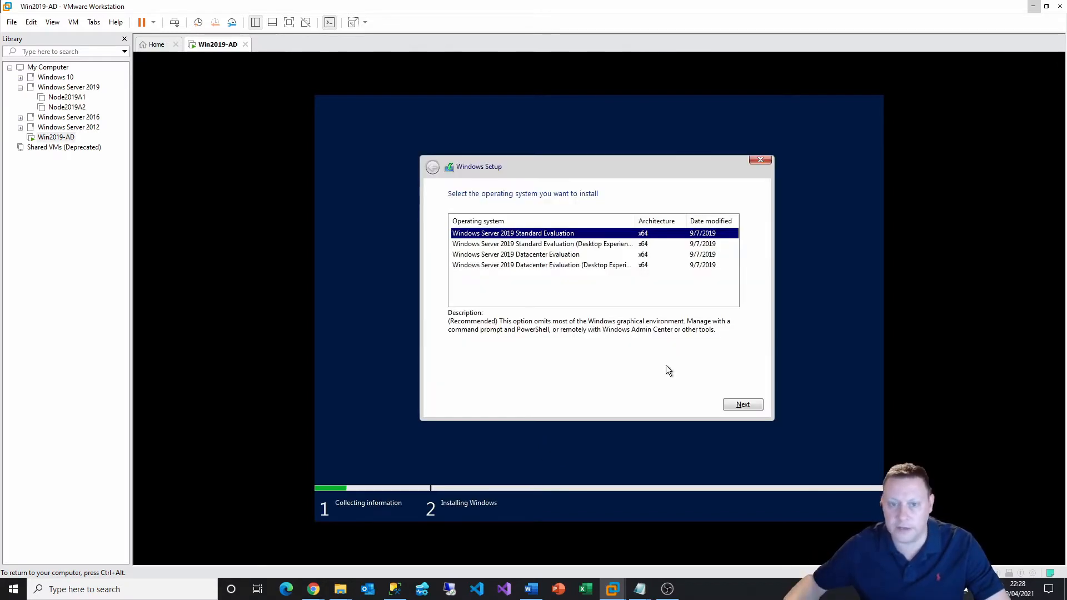
# Choose the Windows Server 2019 Datacenter Evaluation (Desktop Experience) edition
pyautogui.click(573, 266)
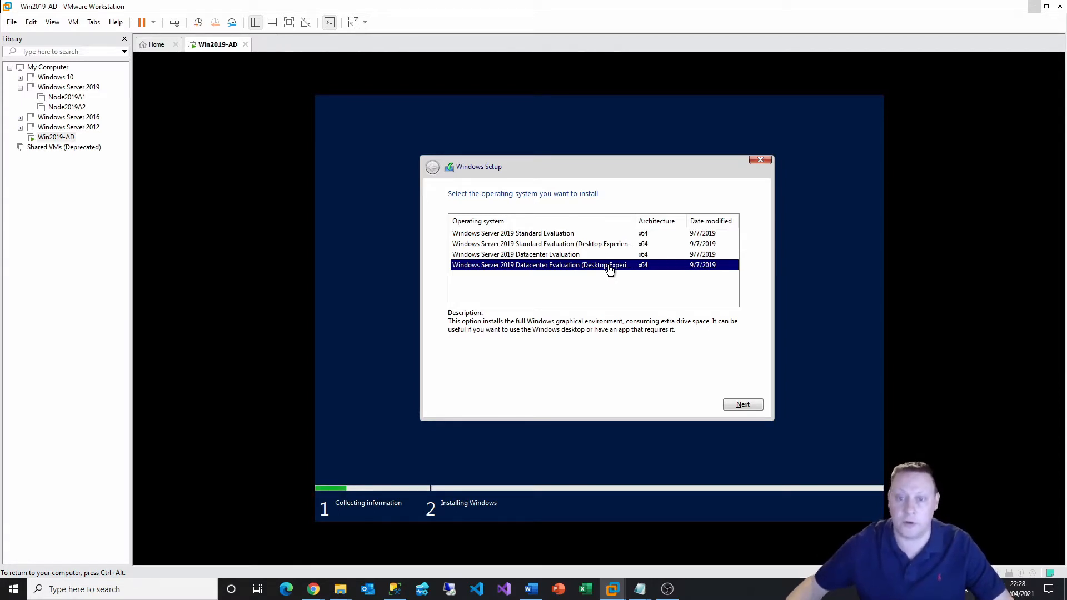
pyautogui.click(750, 405)
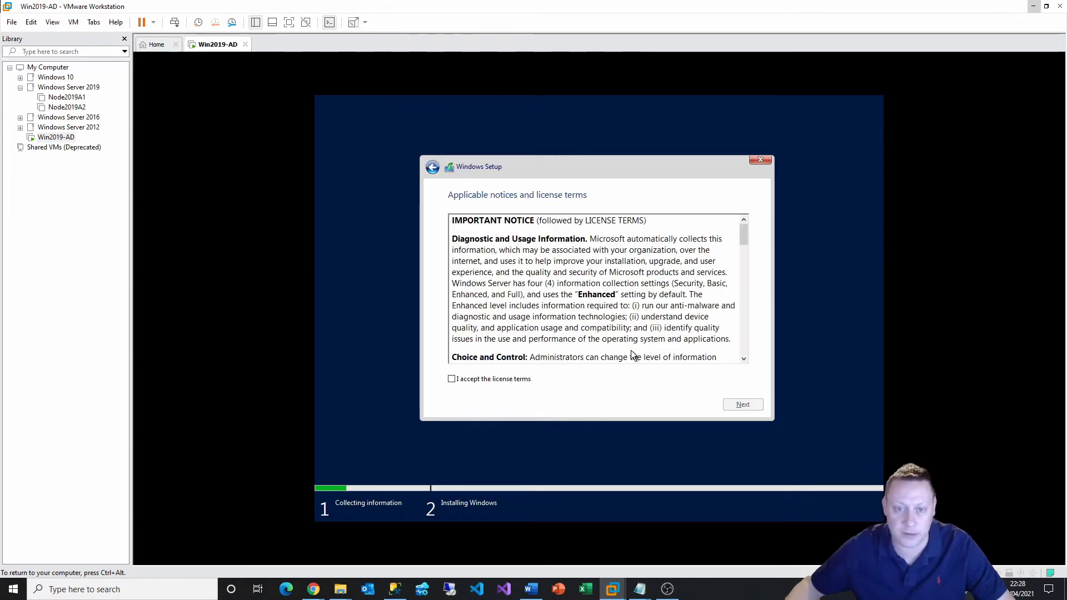
# Accept the license terms and create a new partition on the empty 60 GB drive
pyautogui.click(503, 380)
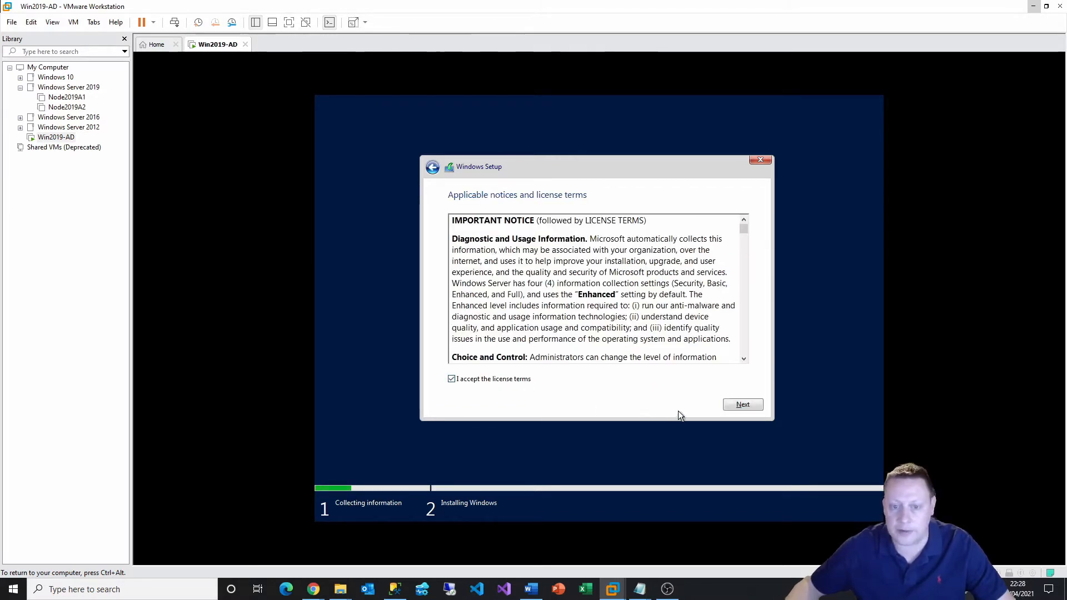
pyautogui.click(731, 404)
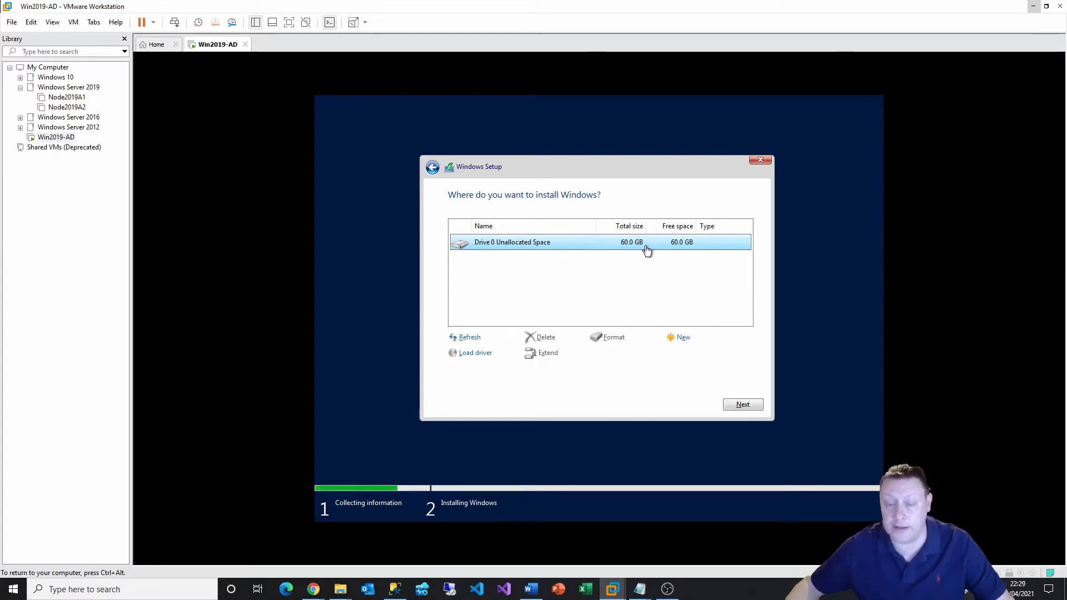
pyautogui.click(683, 338)
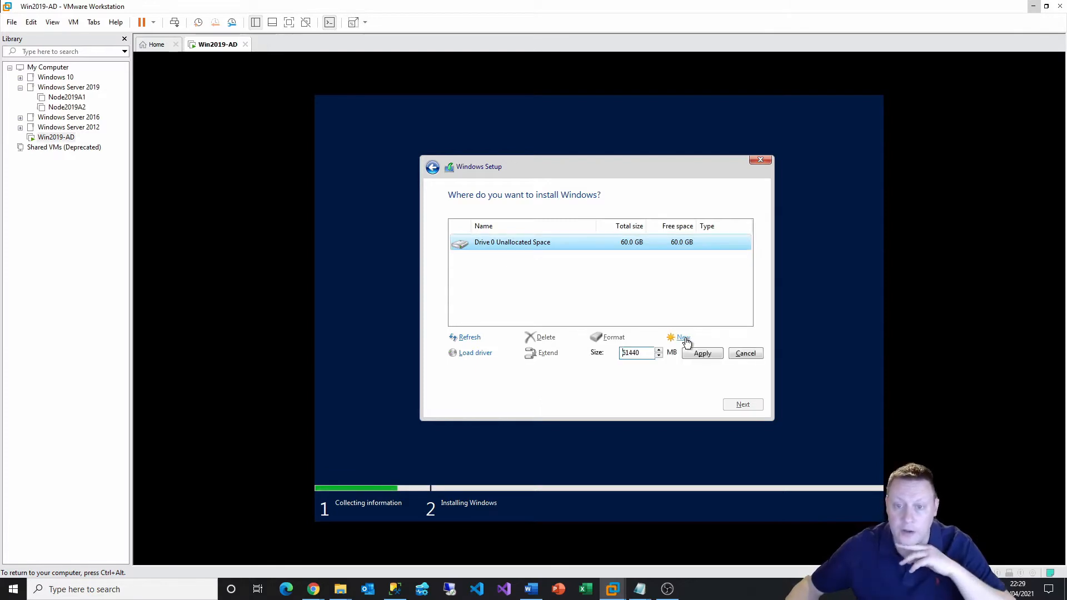
pyautogui.click(704, 356)
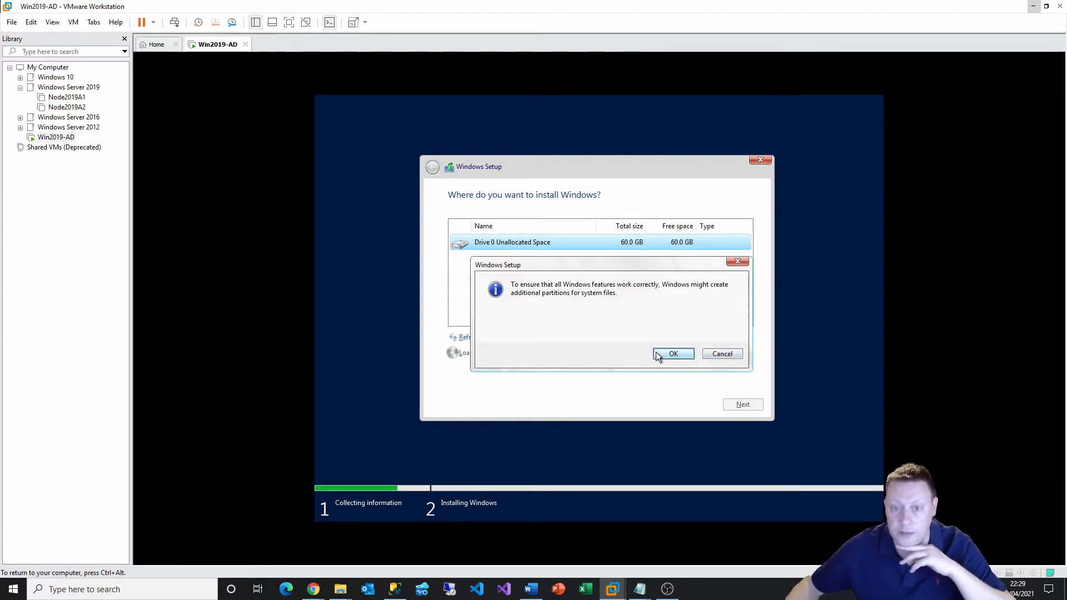
pyautogui.click(672, 353)
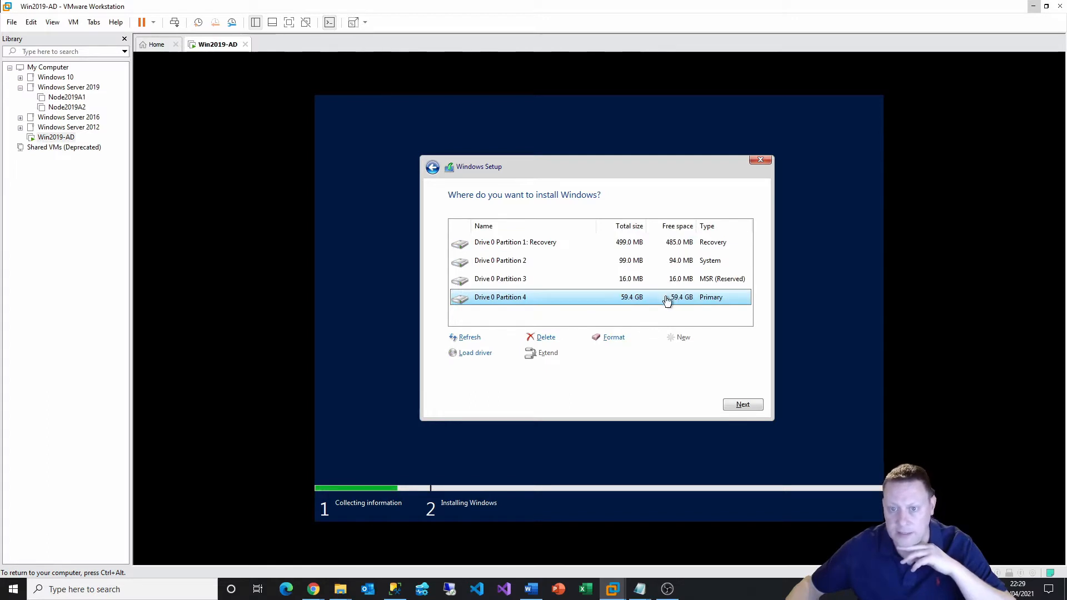
# Install Windows onto Drive 0 Partition 4
pyautogui.click(672, 279)
pyautogui.click(681, 302)
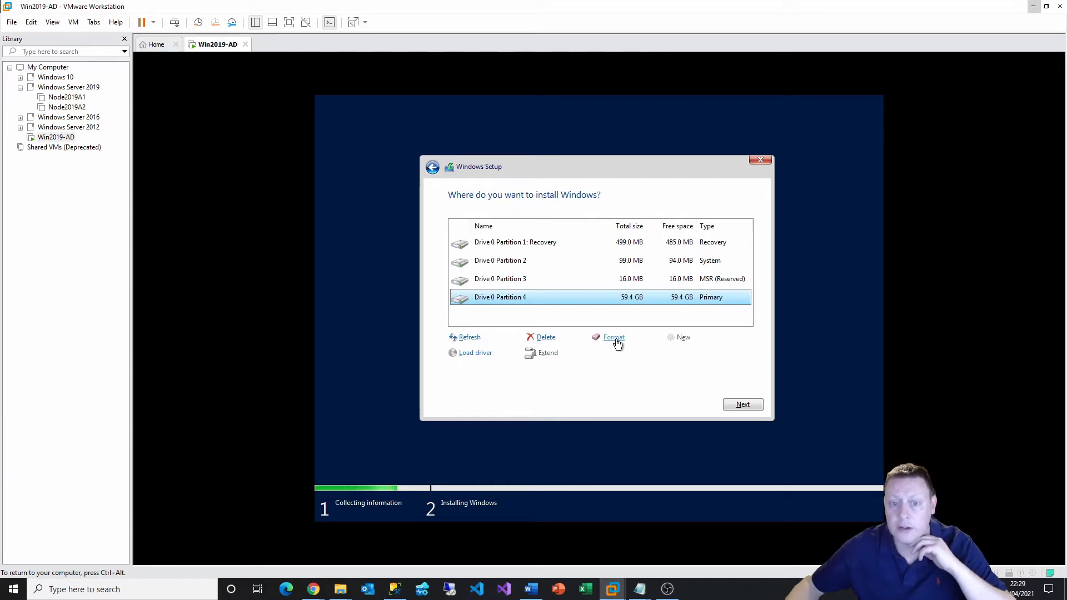
pyautogui.click(741, 404)
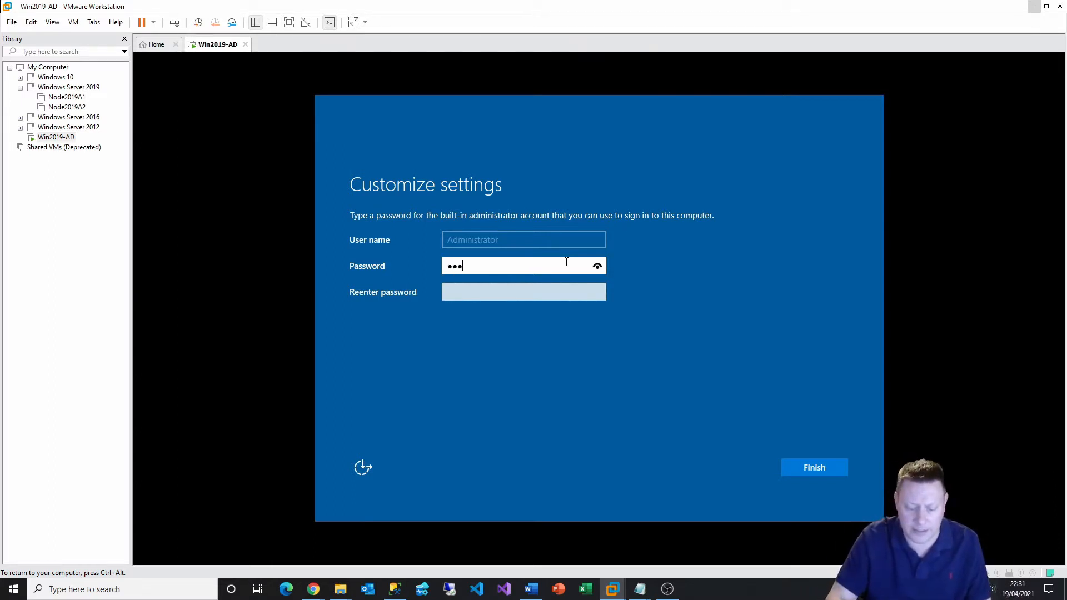
# Confirm the Administrator password, then send Ctrl+Alt+Del and sign in as Administrator
pyautogui.press('Tab')
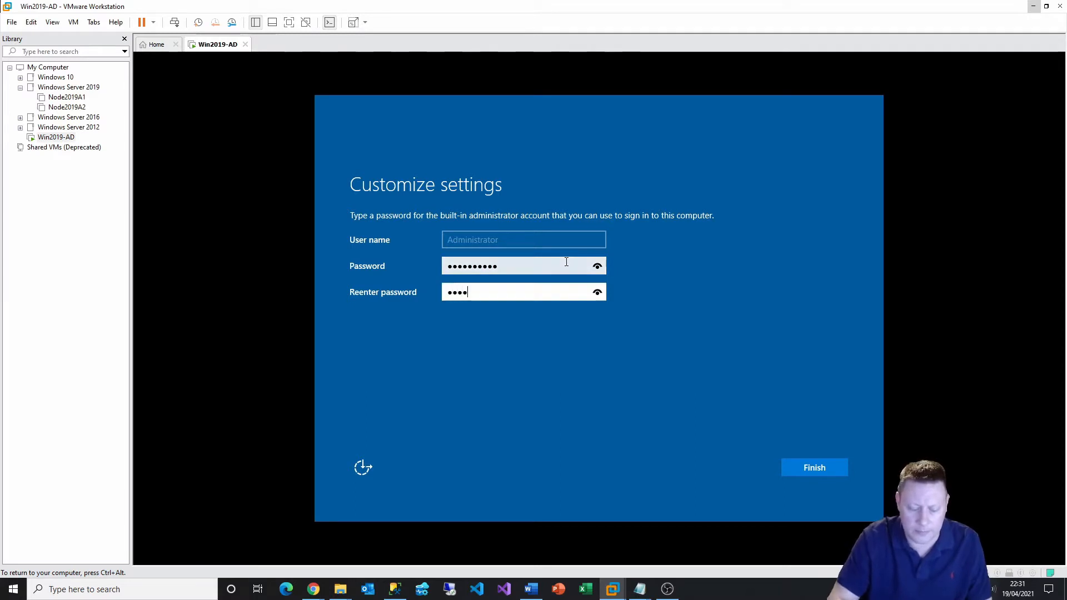
pyautogui.press('Return')
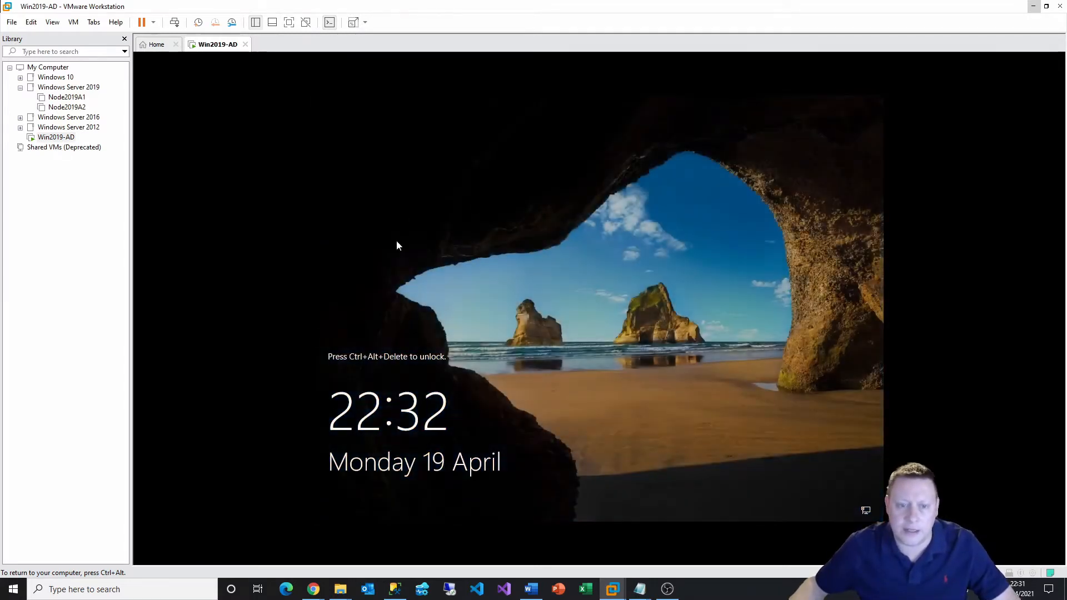
pyautogui.hotkey('ctrl', 'alt')
pyautogui.click(73, 21)
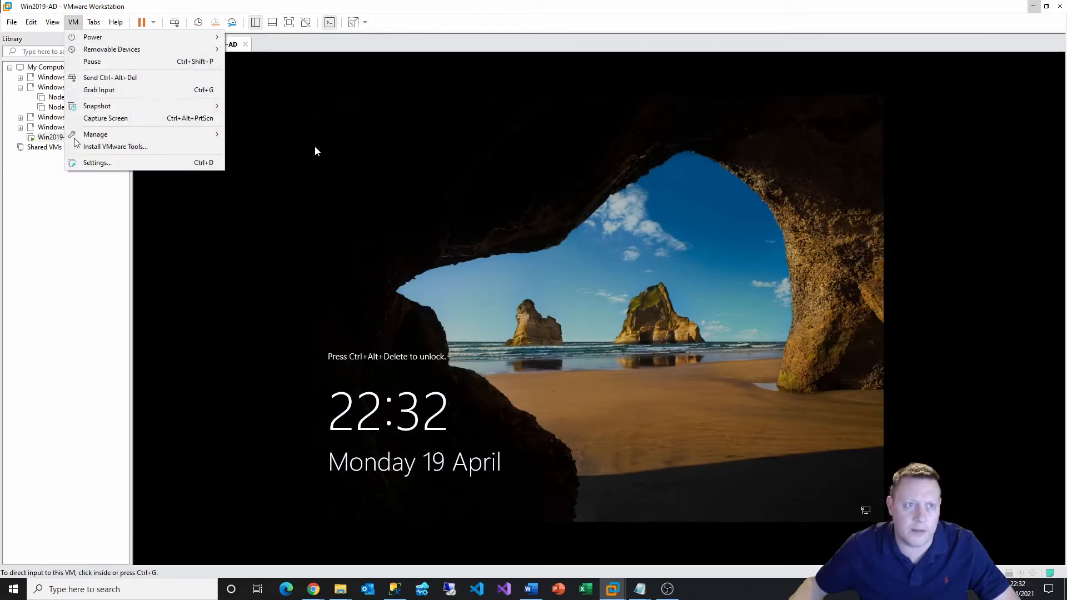
pyautogui.click(89, 76)
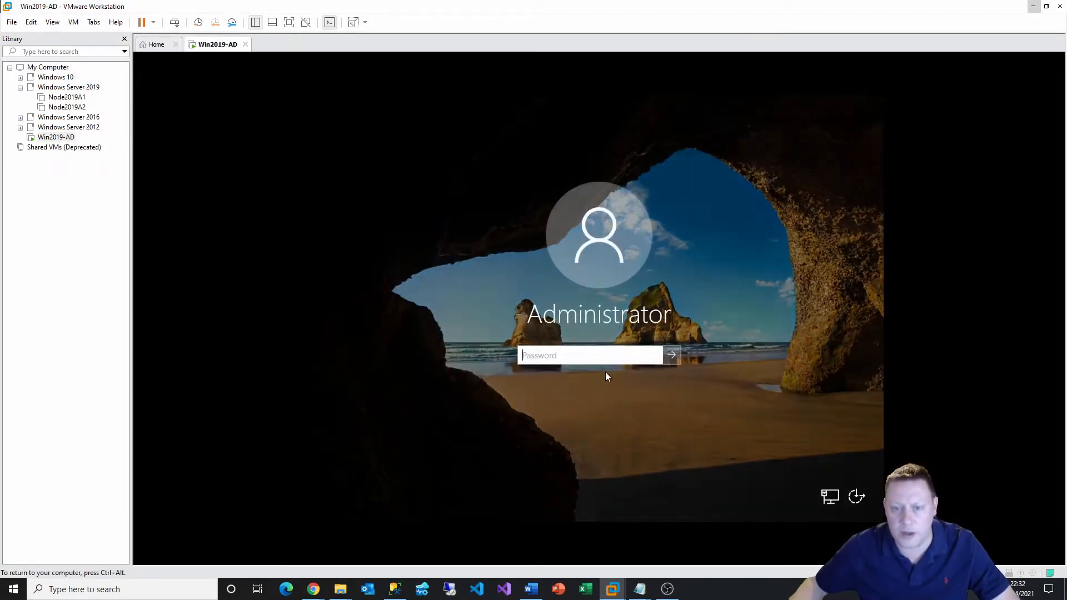
pyautogui.click(594, 354)
pyautogui.write('••••')
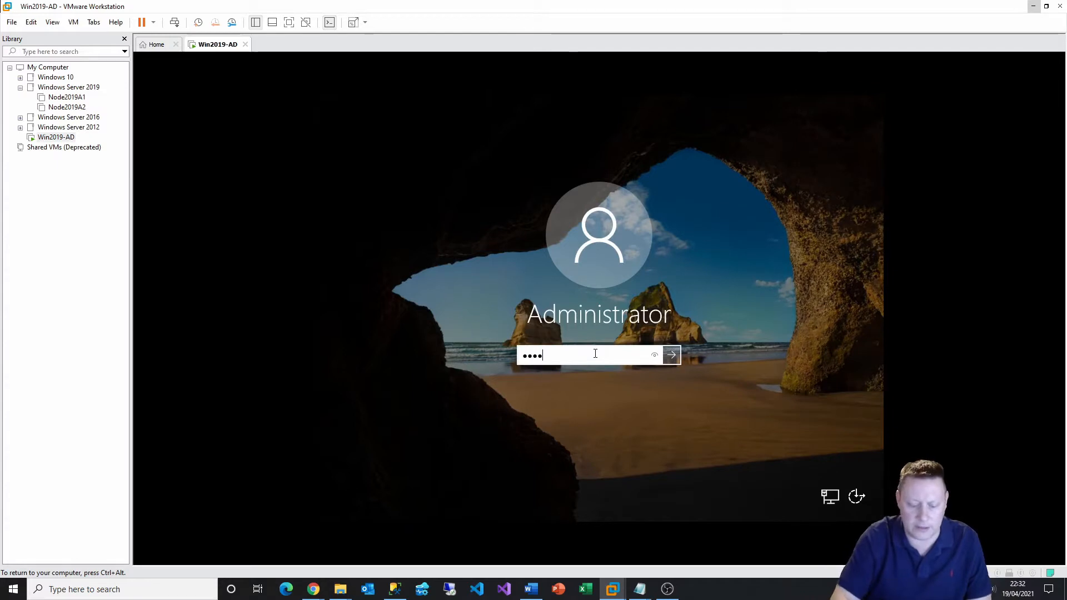
pyautogui.press('Return')
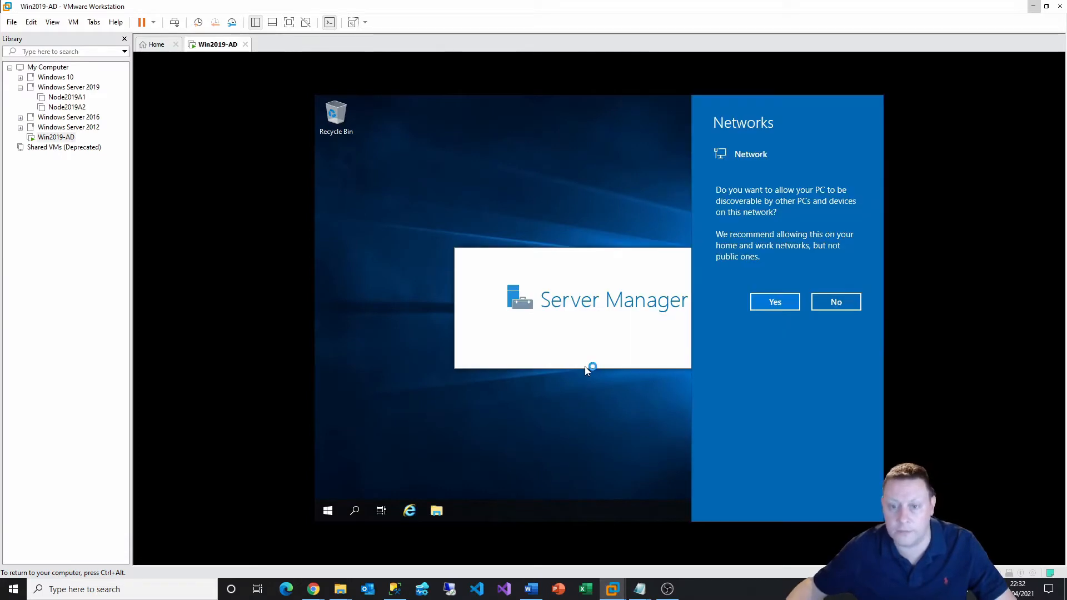
# Allow network discovery and permanently dismiss the Windows Admin Center prompt
pyautogui.click(774, 302)
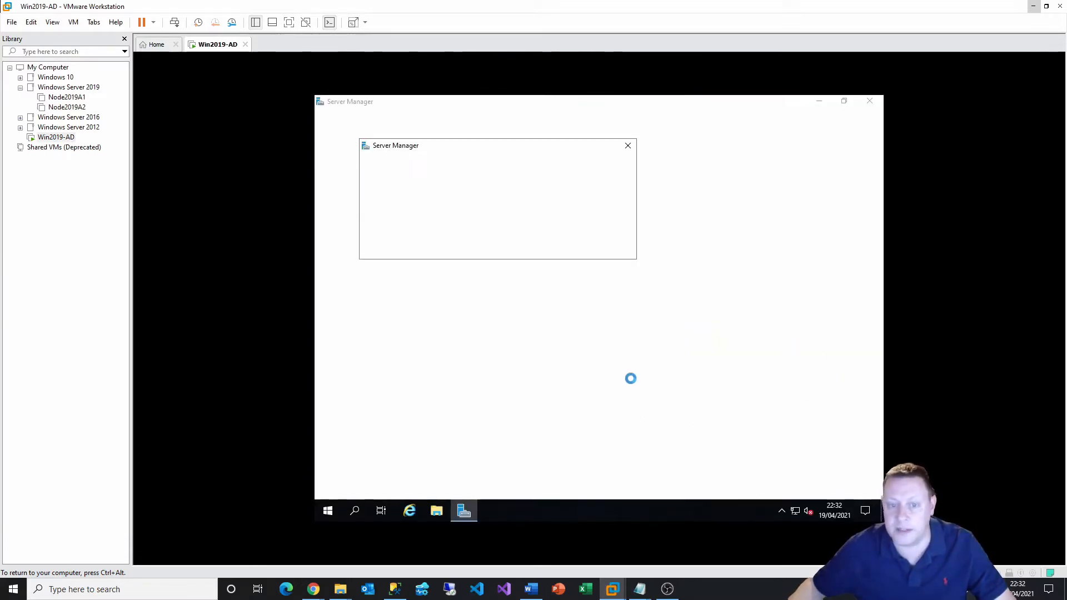
pyautogui.click(382, 246)
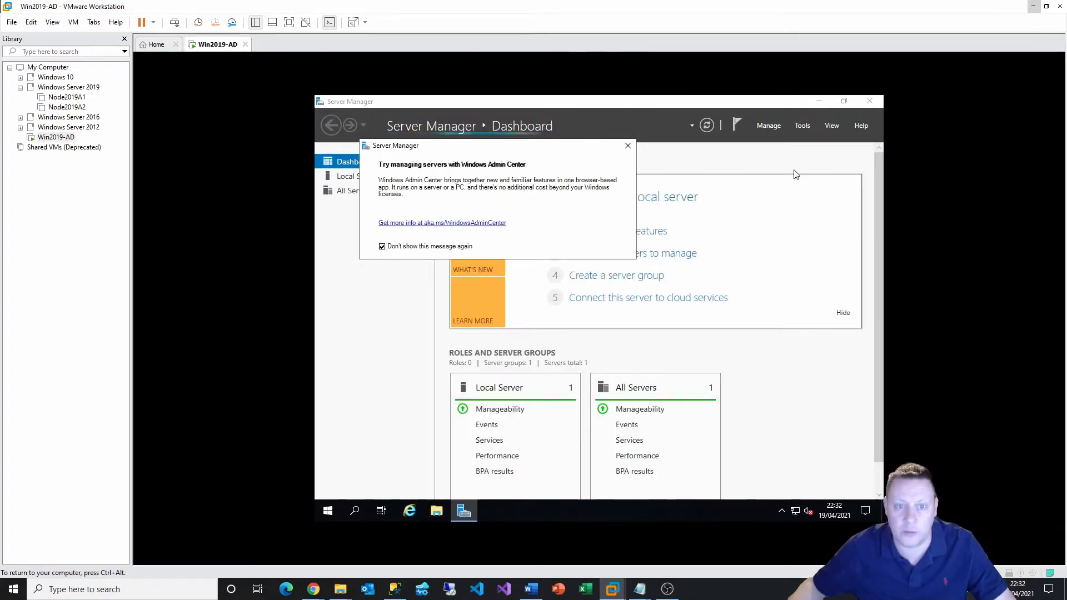
pyautogui.click(628, 145)
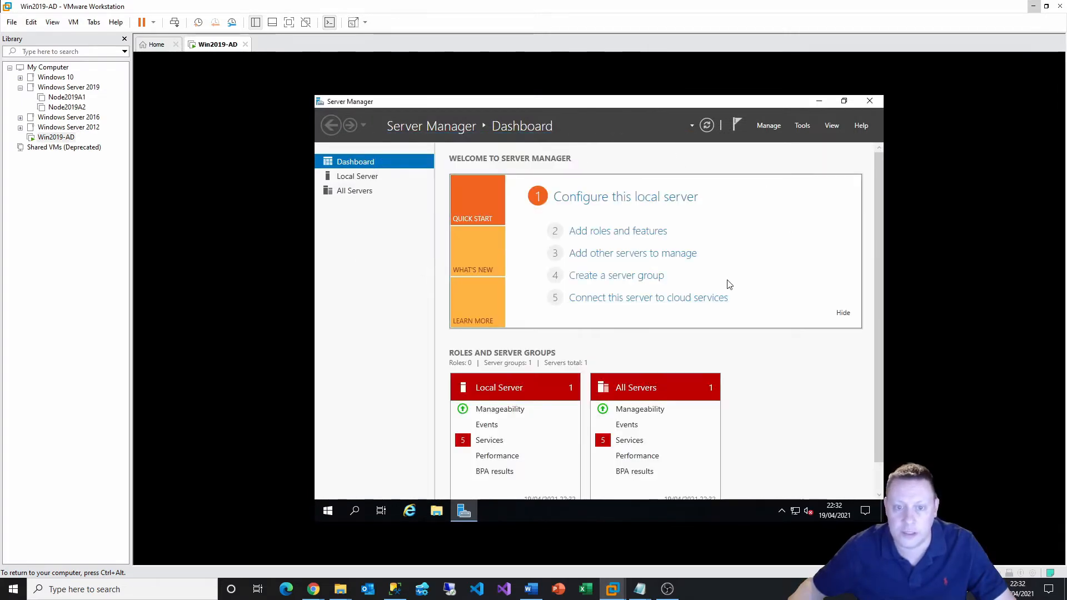
# Close Server Manager and mount the VMware Tools installer in the guest
pyautogui.click(870, 101)
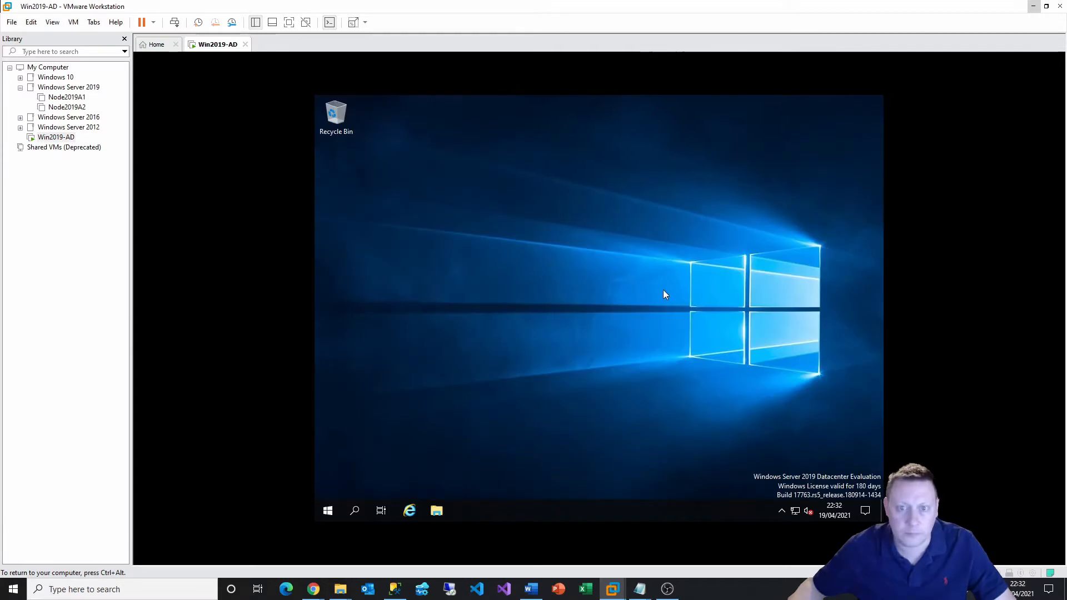
pyautogui.click(73, 22)
pyautogui.click(151, 148)
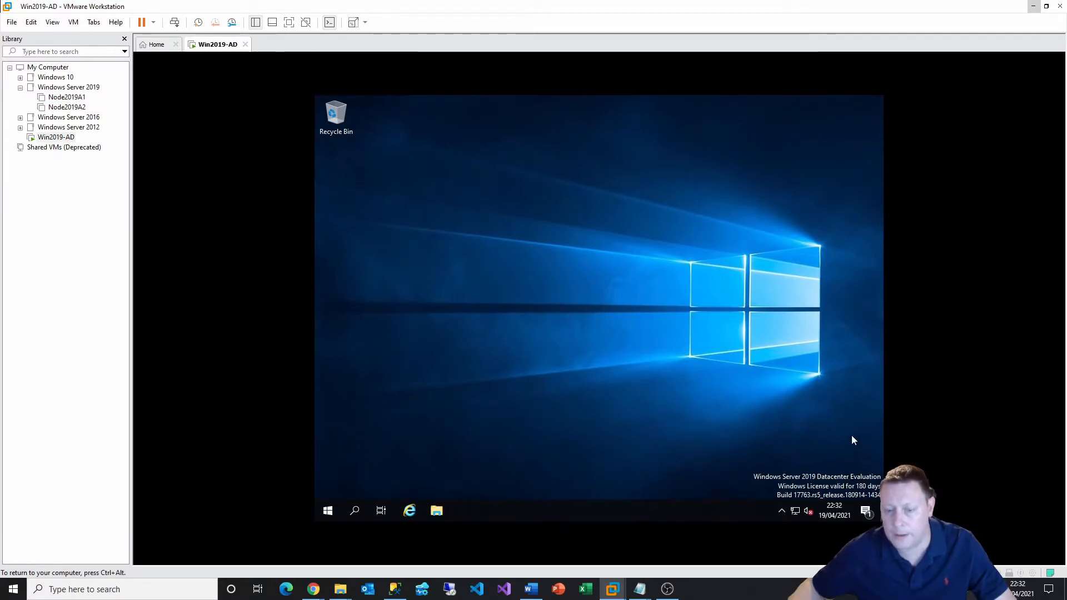
# Run setup64.exe from the VMware Tools disc with a Typical install, then restart the server
pyautogui.click(774, 463)
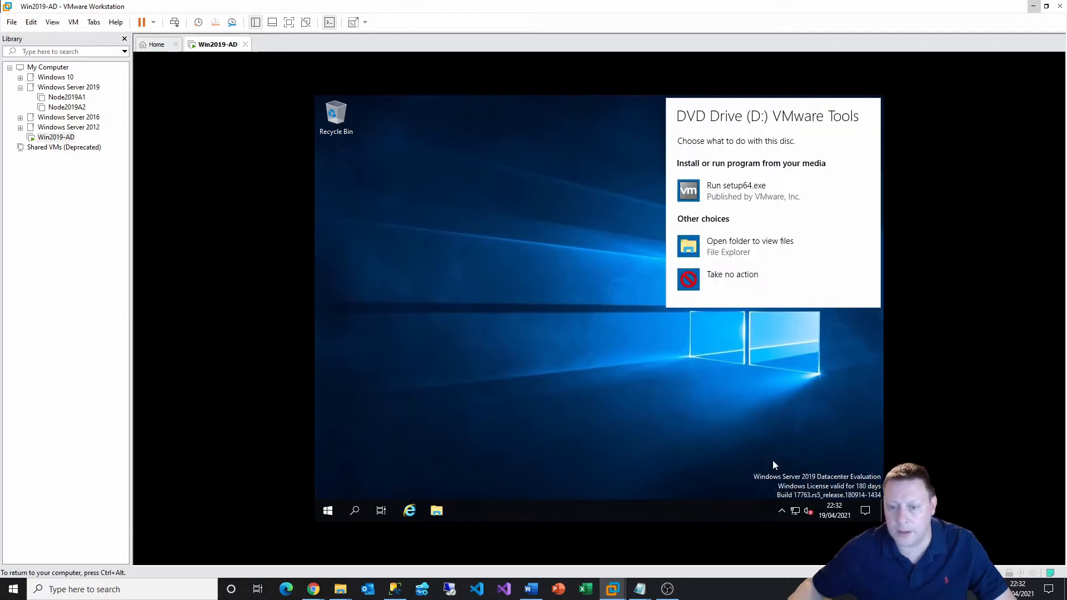
pyautogui.click(736, 191)
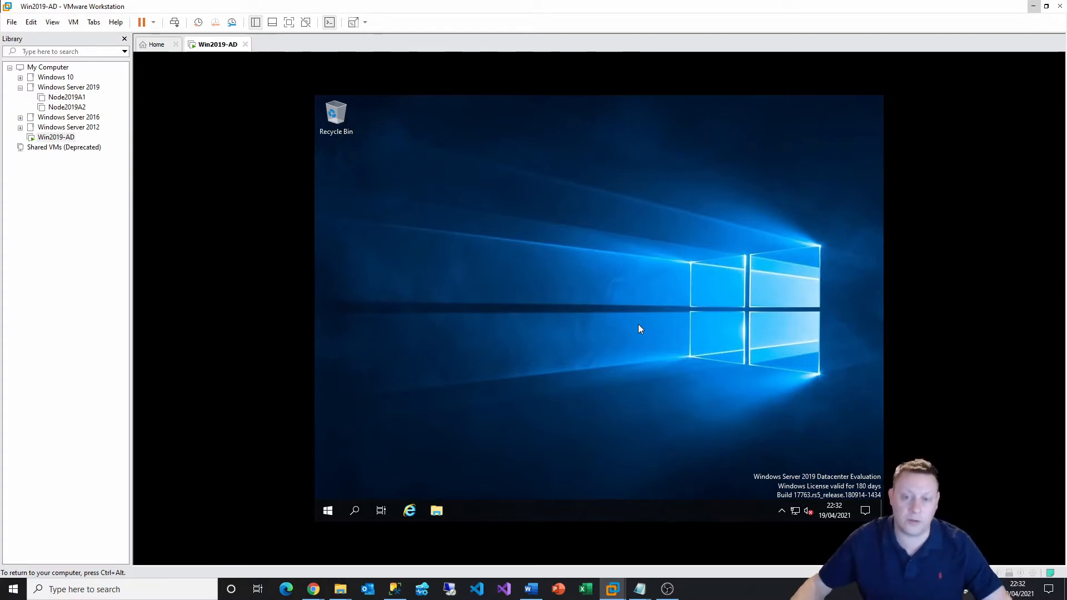
pyautogui.click(670, 389)
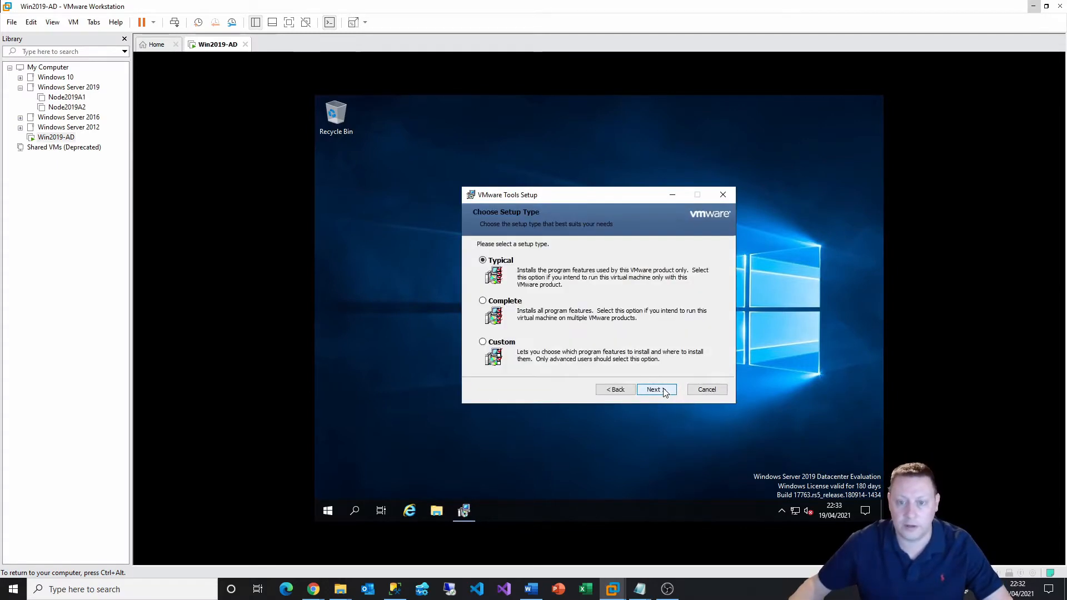
pyautogui.click(665, 391)
pyautogui.click(665, 391)
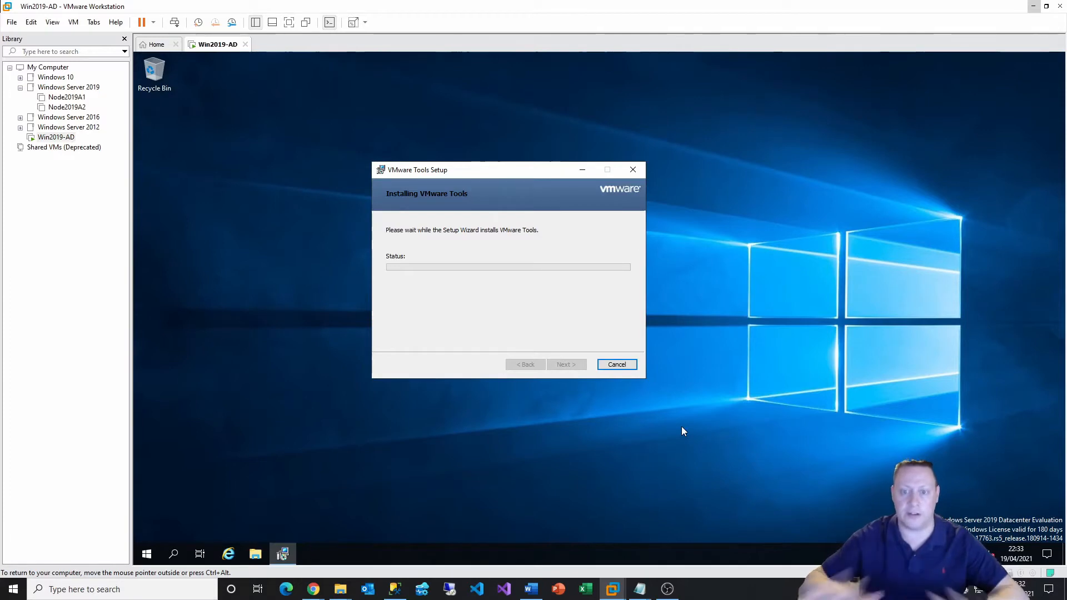
pyautogui.click(565, 364)
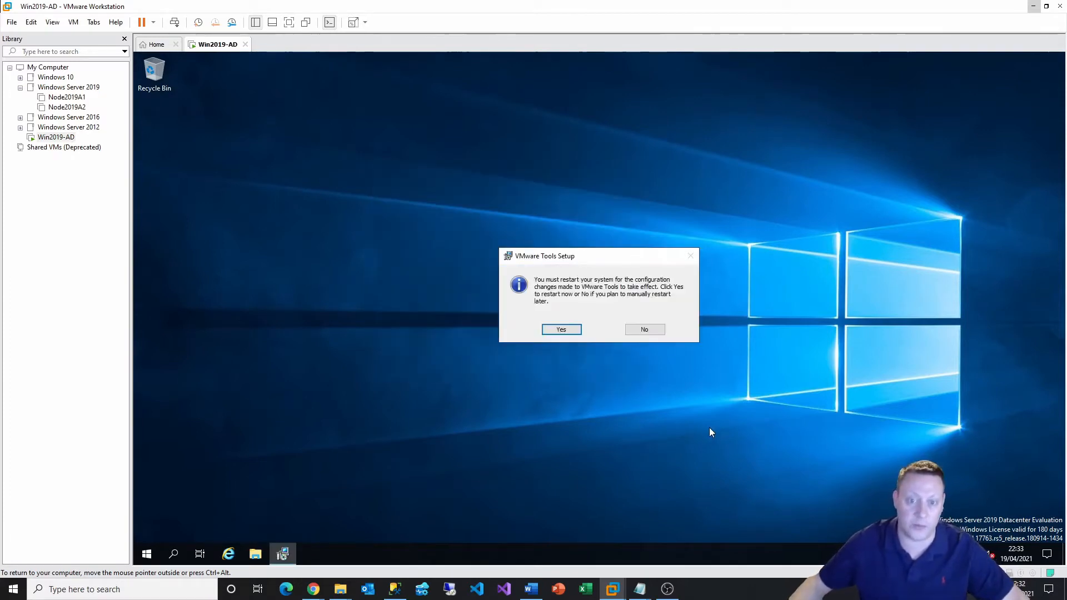
pyautogui.click(572, 332)
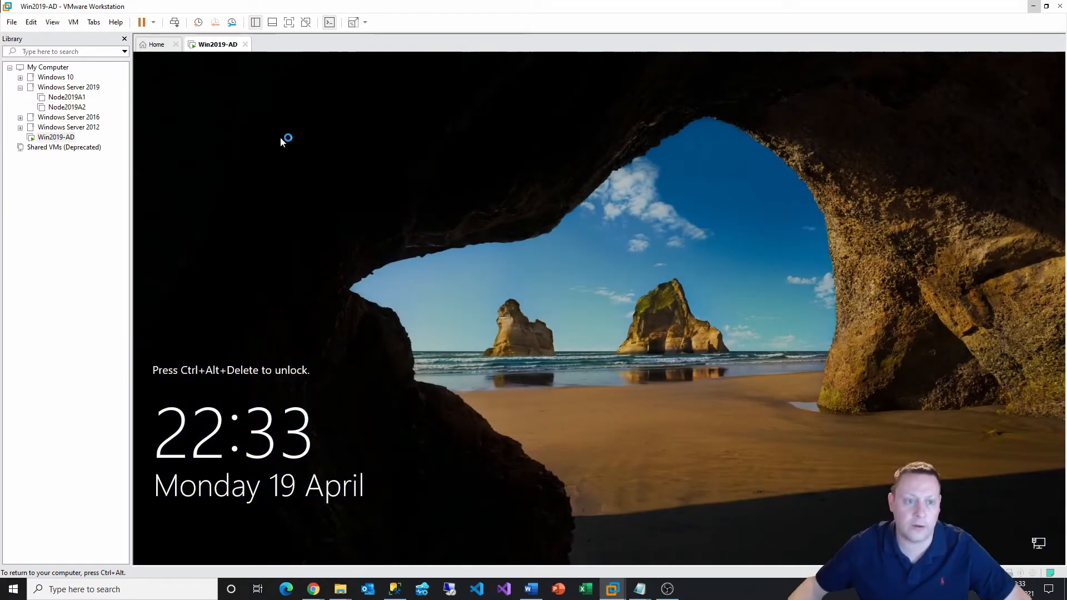
# Send Ctrl+Alt+Del, sign in with the Administrator password, and switch the guest to full screen
pyautogui.click(72, 23)
pyautogui.click(148, 79)
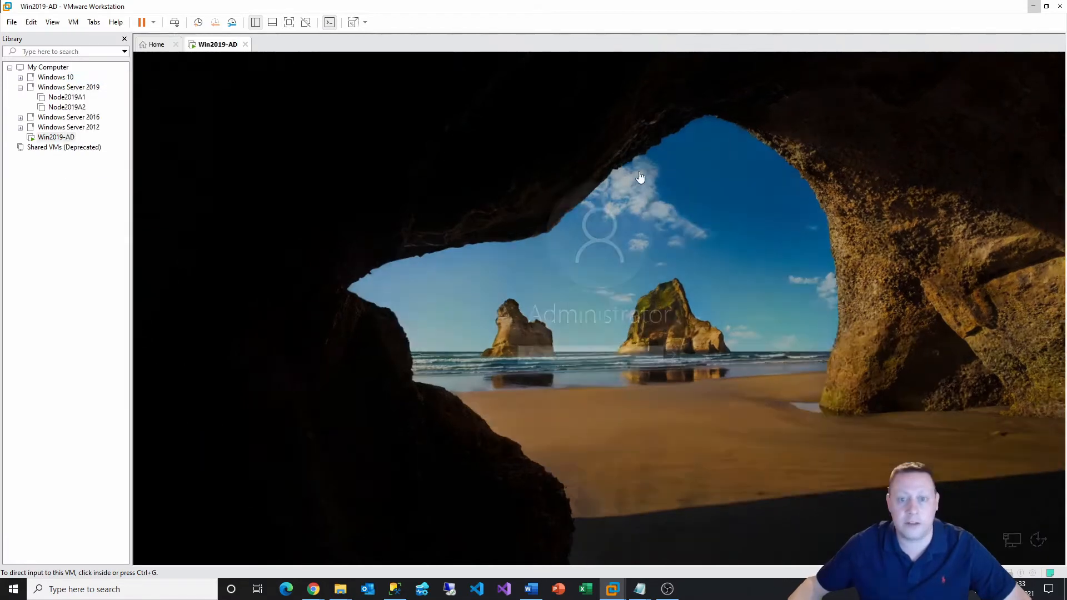
pyautogui.click(560, 424)
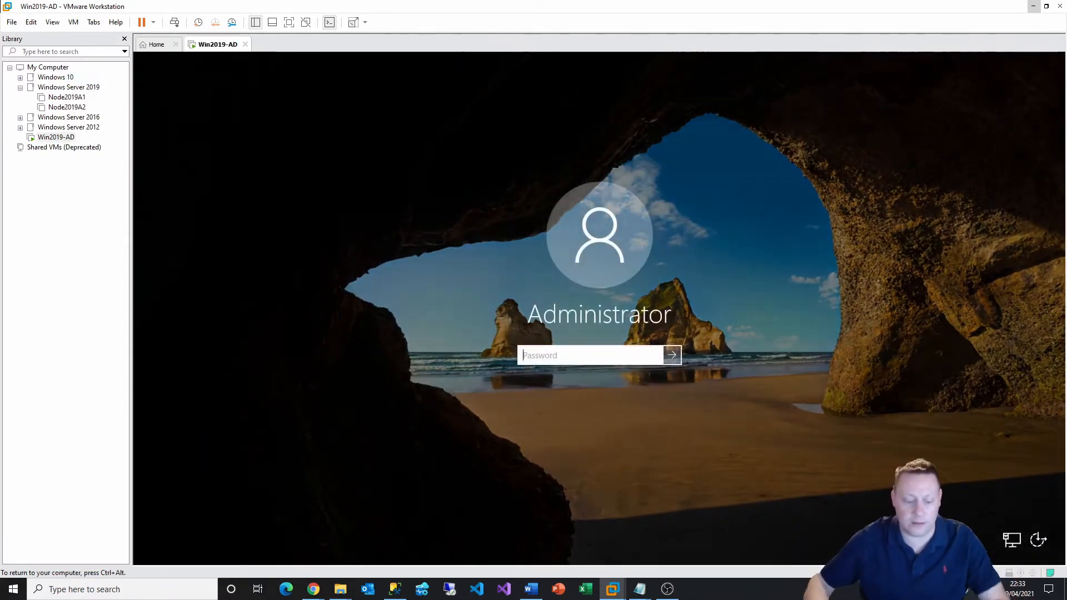
pyautogui.write('••••••••••')
pyautogui.press('Return')
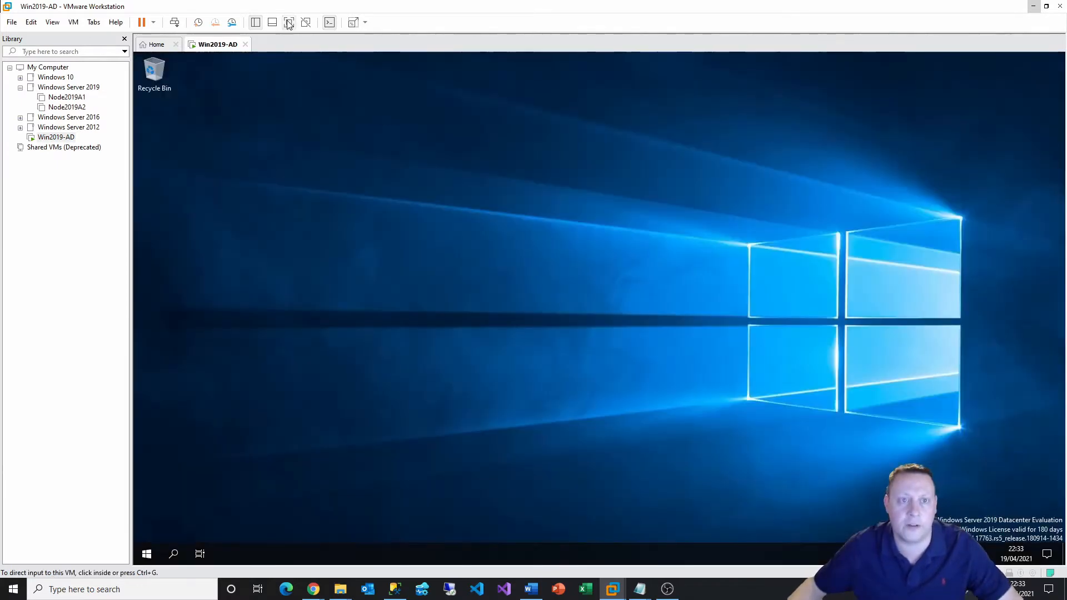
pyautogui.click(288, 22)
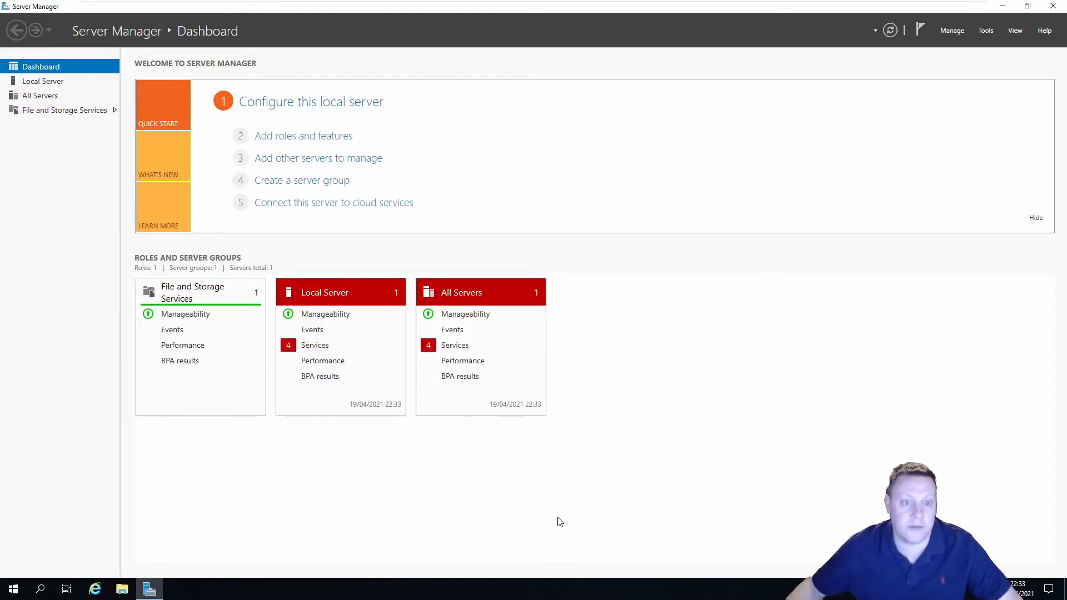
# Open This PC's system properties and its computer name settings
pyautogui.click(13, 594)
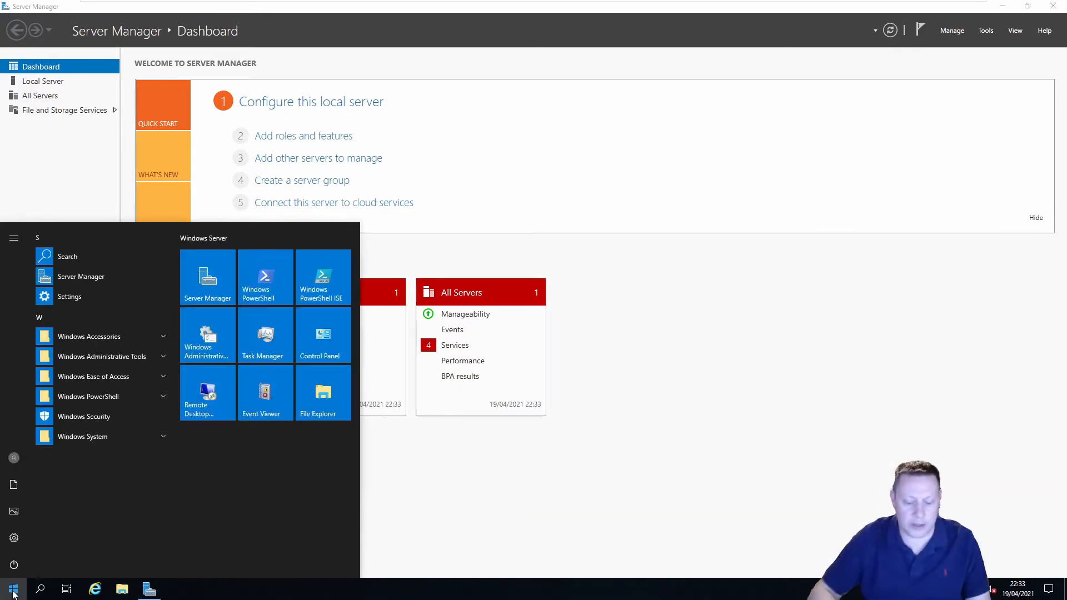
pyautogui.write('this')
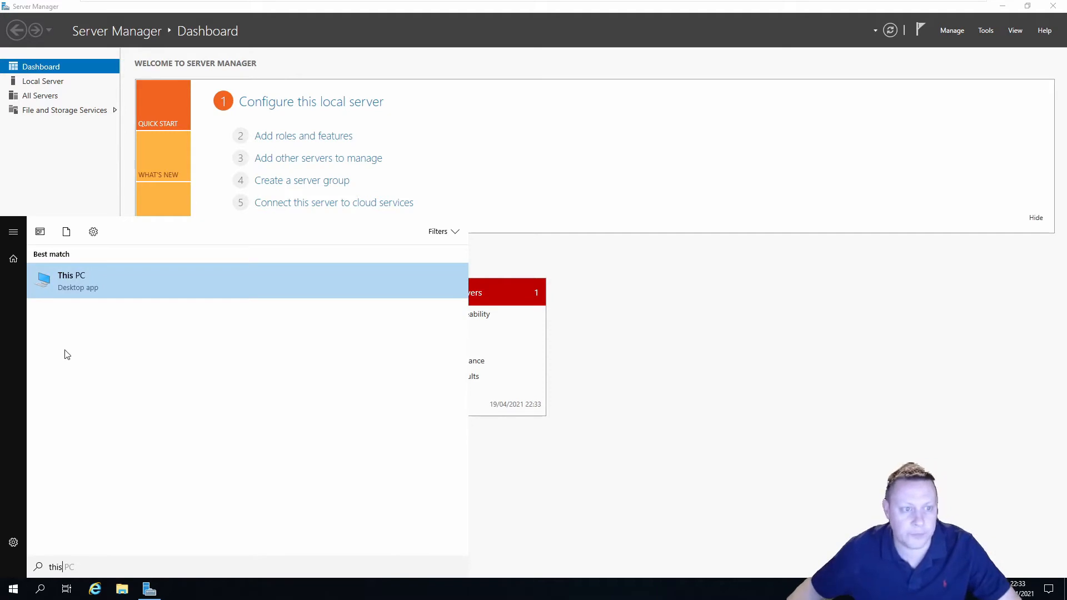
pyautogui.rightClick(72, 292)
pyautogui.click(113, 394)
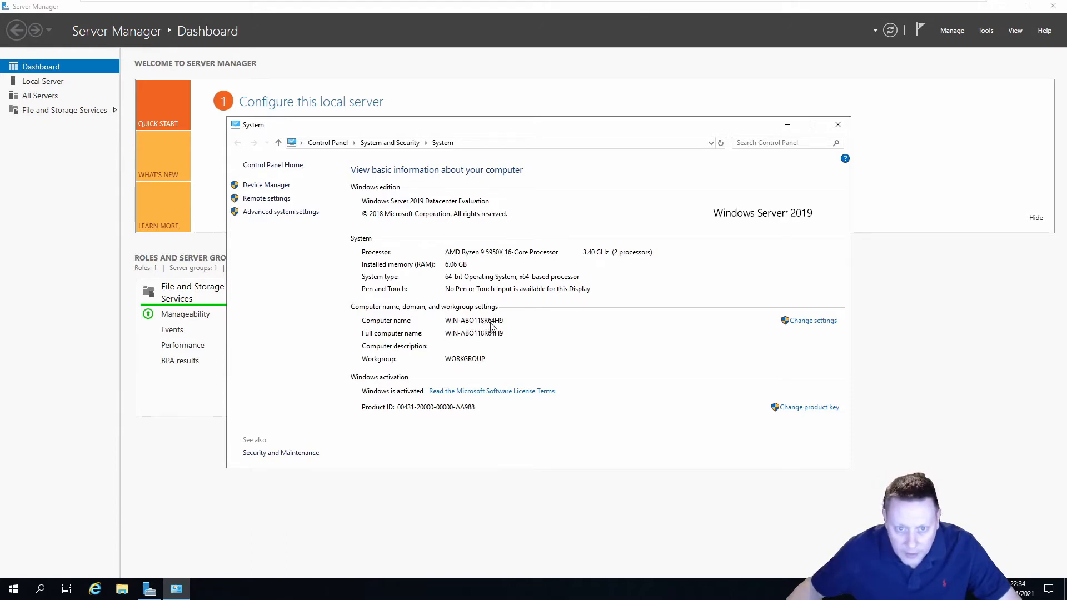
pyautogui.click(811, 321)
# Rename the computer to Win2019-AD, restart later, and close System and Server Manager
pyautogui.click(323, 265)
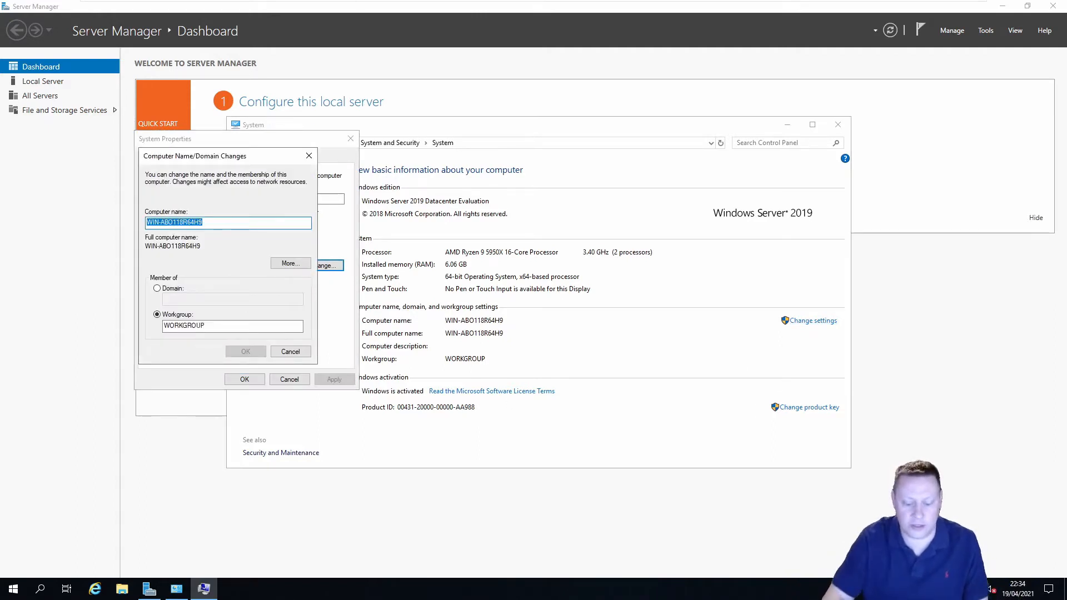
pyautogui.write('Win2019')
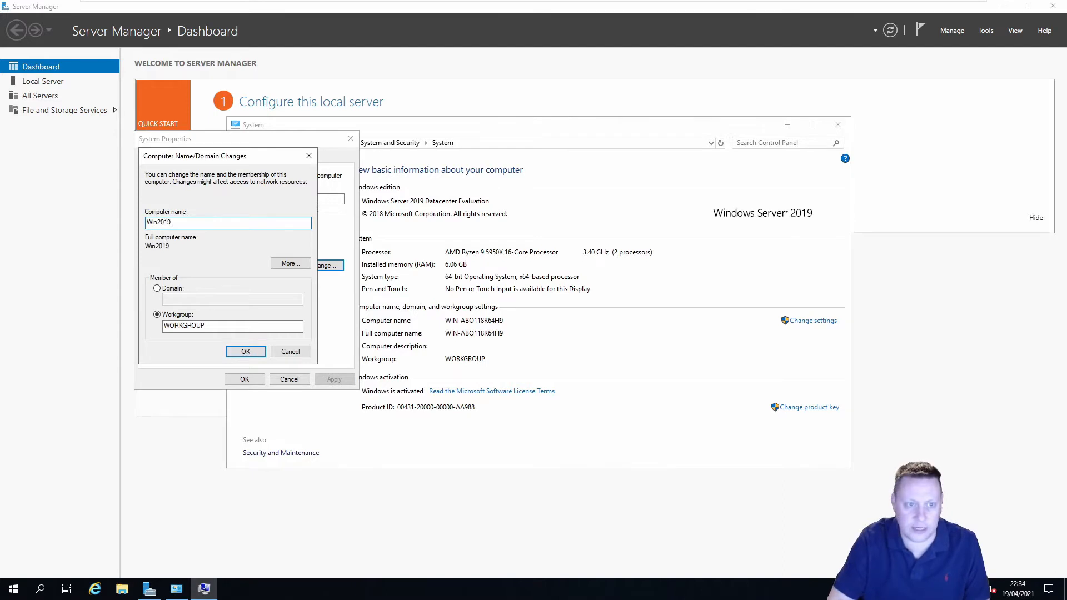
pyautogui.write('-AD')
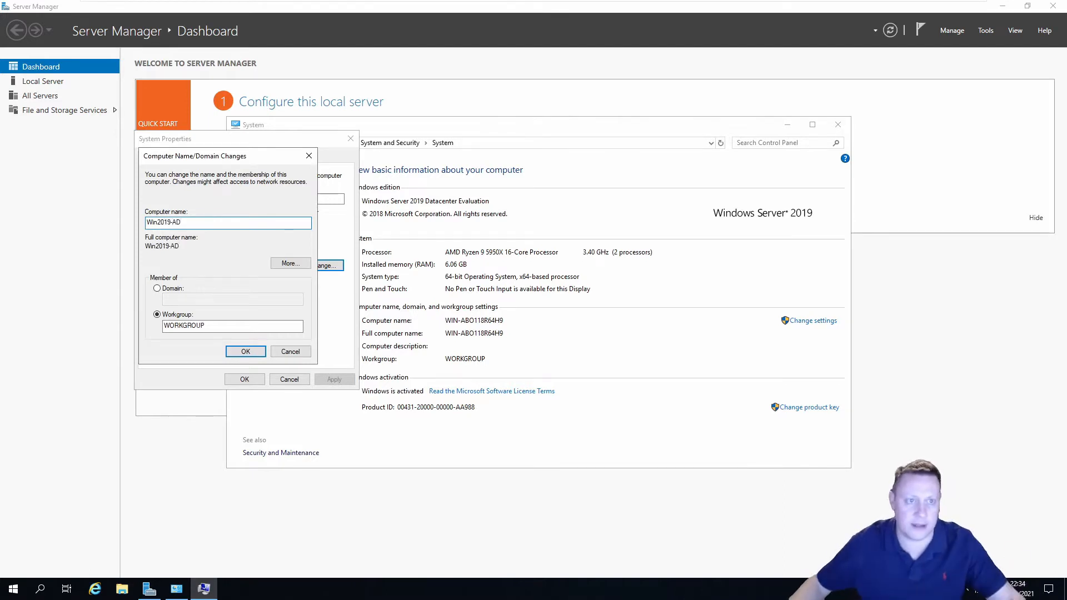
pyautogui.click(244, 352)
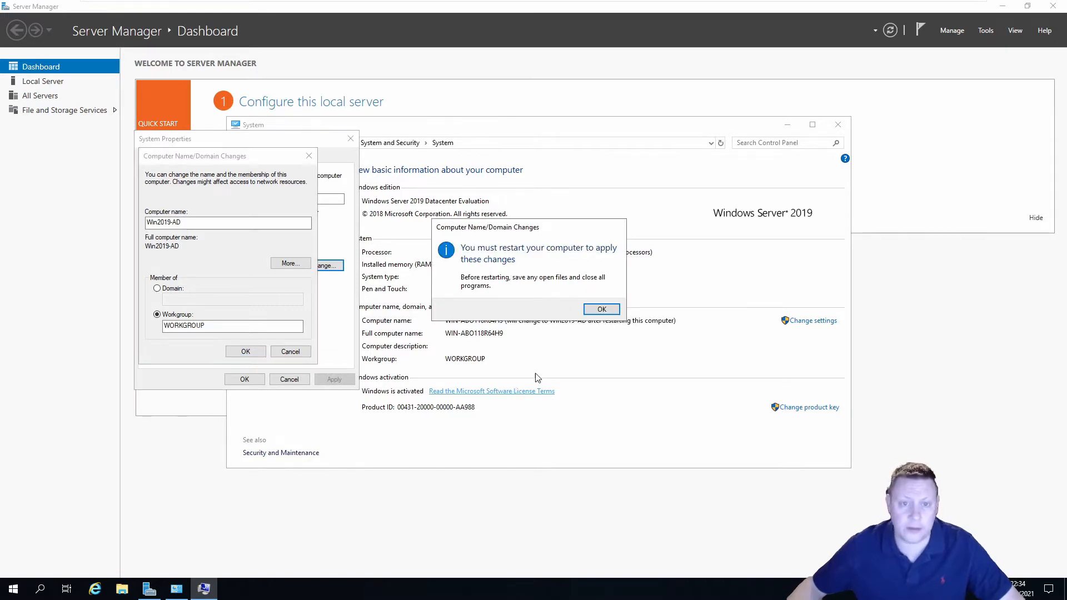
pyautogui.click(601, 309)
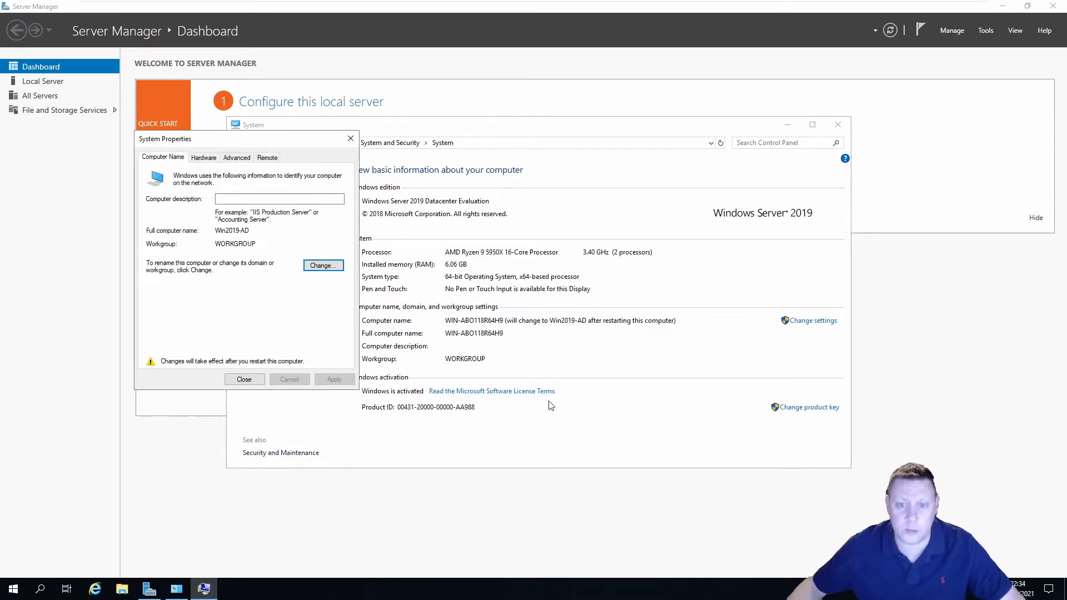
pyautogui.click(251, 383)
pyautogui.click(608, 309)
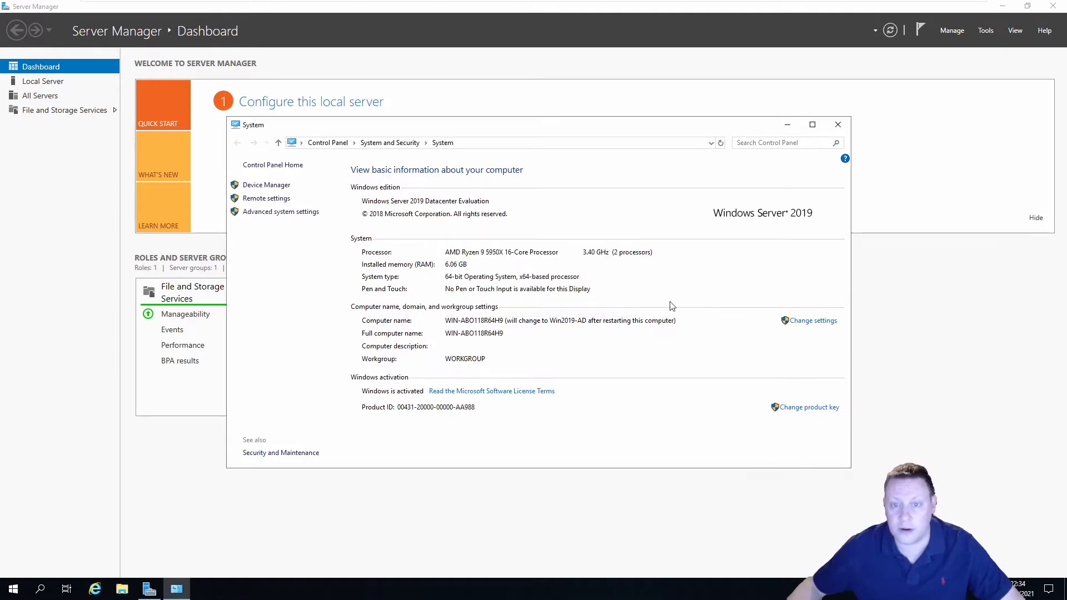
pyautogui.click(838, 124)
pyautogui.click(1051, 7)
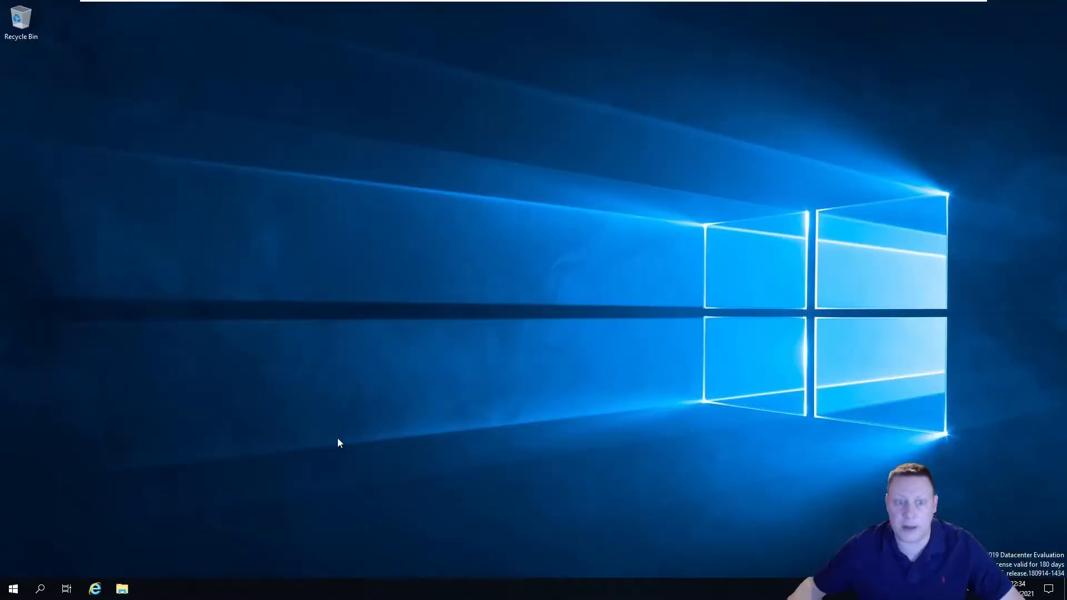
# Open the Network and Sharing Center through Control Panel's Network and Internet
pyautogui.click(14, 589)
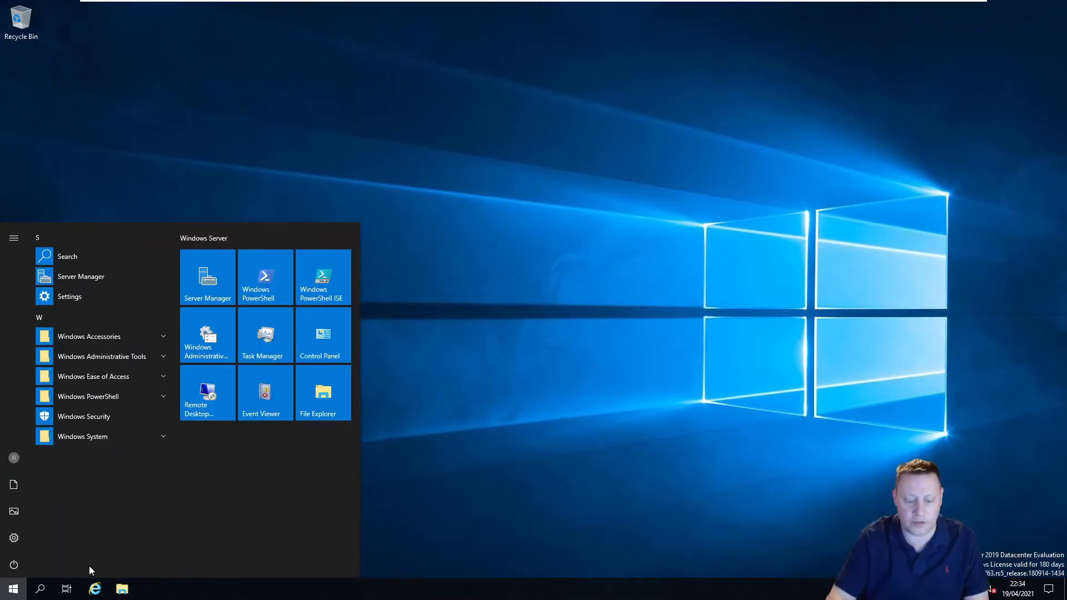
pyautogui.write('control')
pyautogui.press('Return')
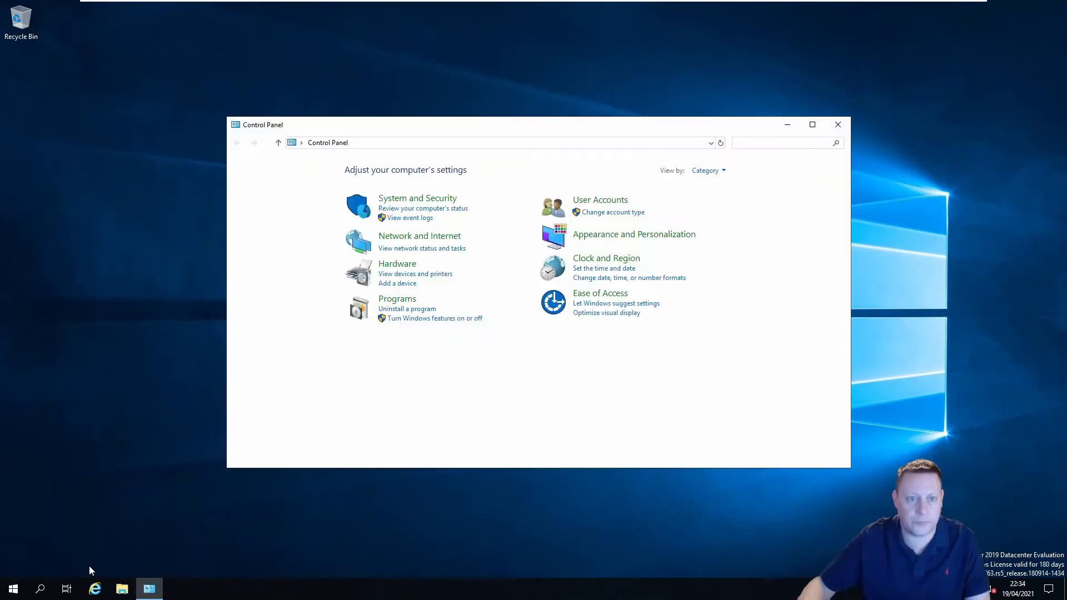
pyautogui.click(434, 241)
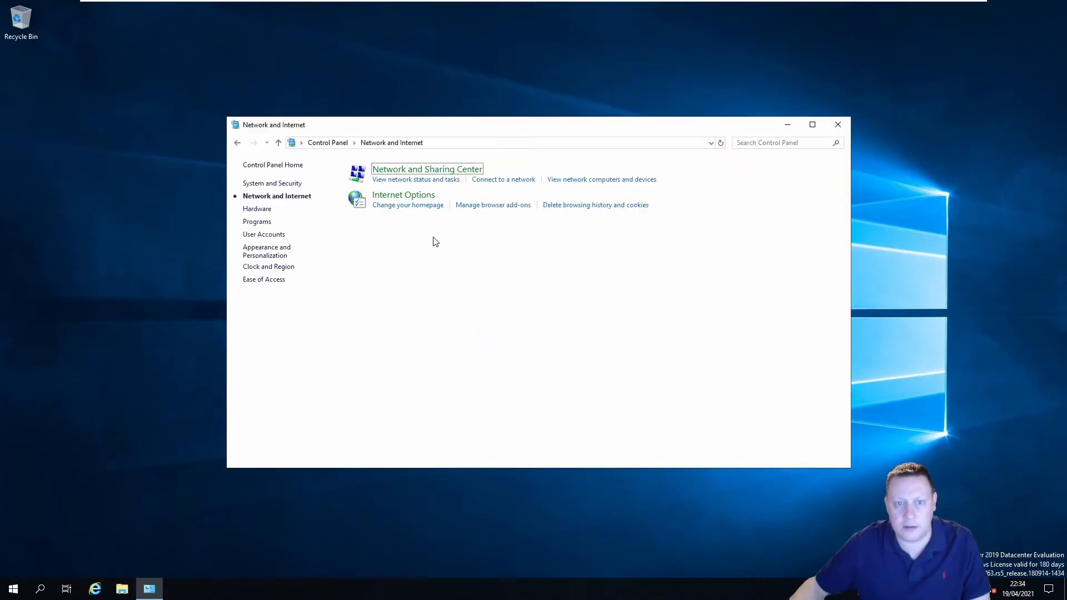
pyautogui.click(413, 170)
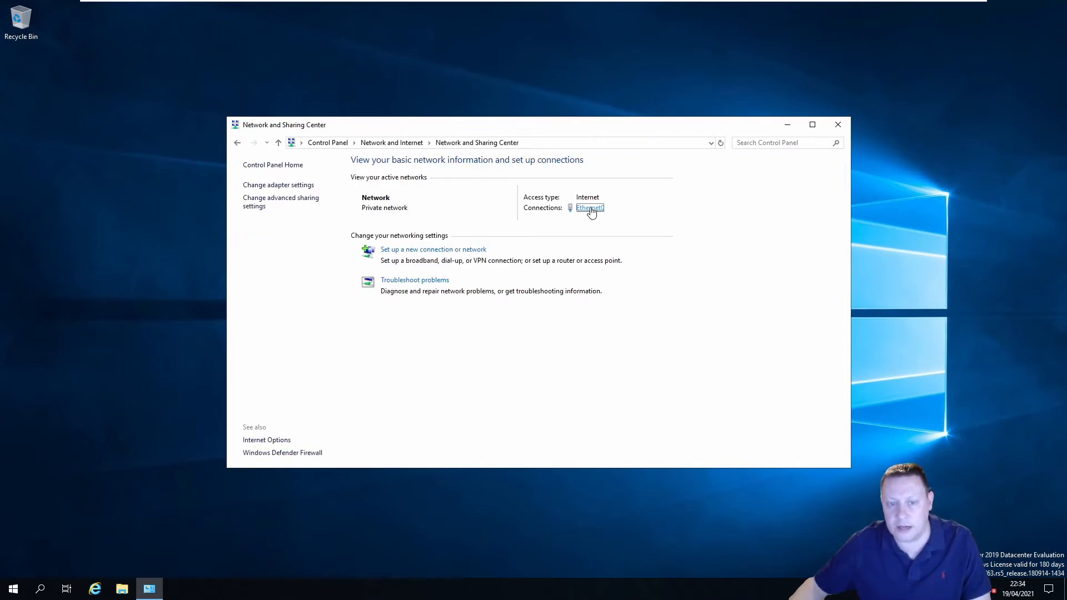
# Open the Internet Protocol Version 4 properties of the Ethernet0 connection
pyautogui.click(589, 209)
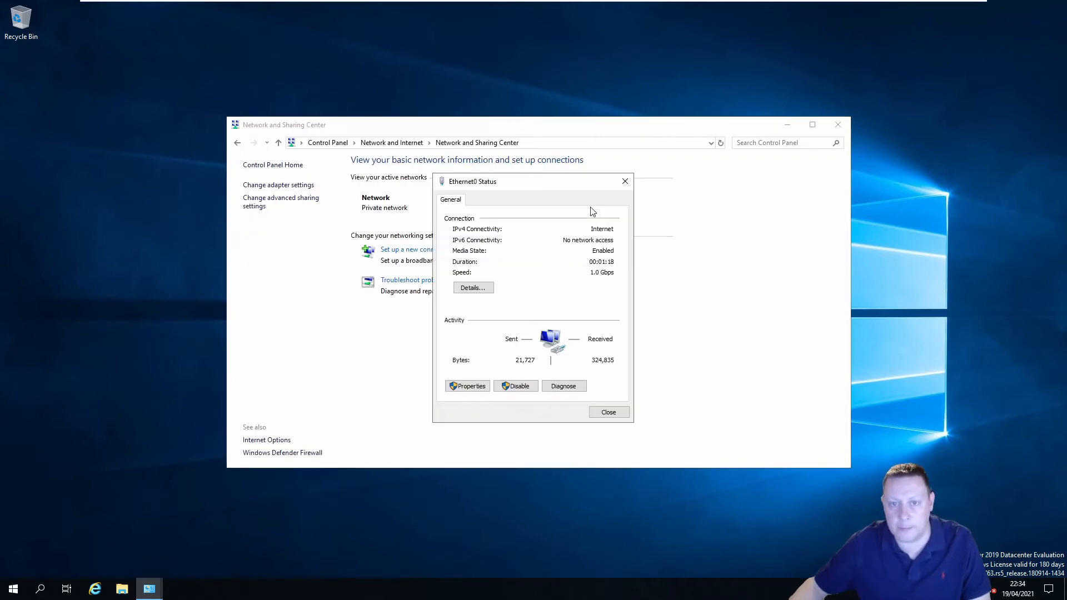
pyautogui.click(470, 387)
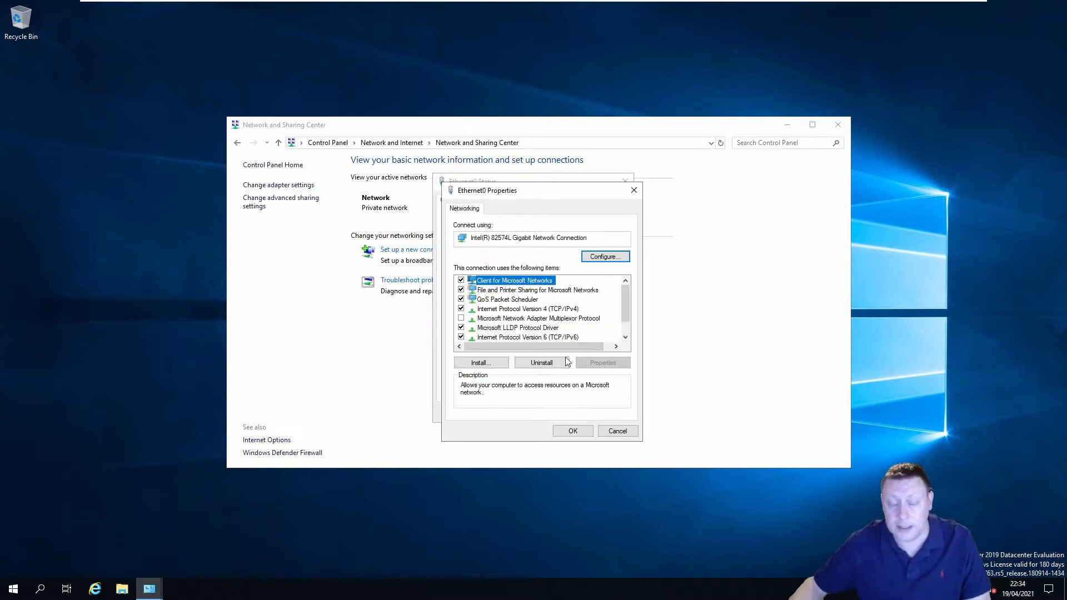
pyautogui.click(561, 309)
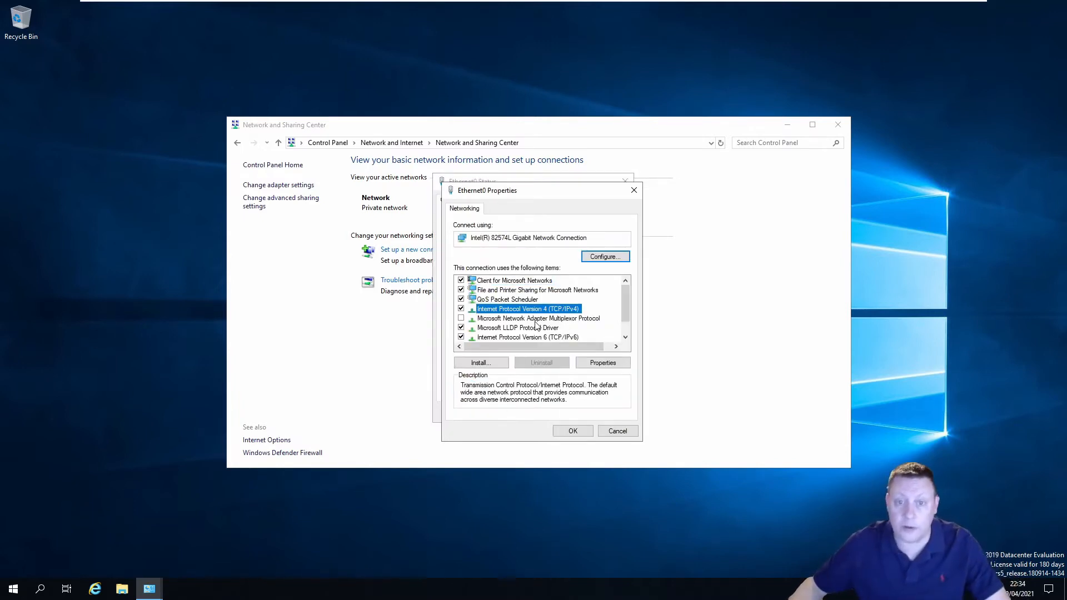
pyautogui.click(602, 364)
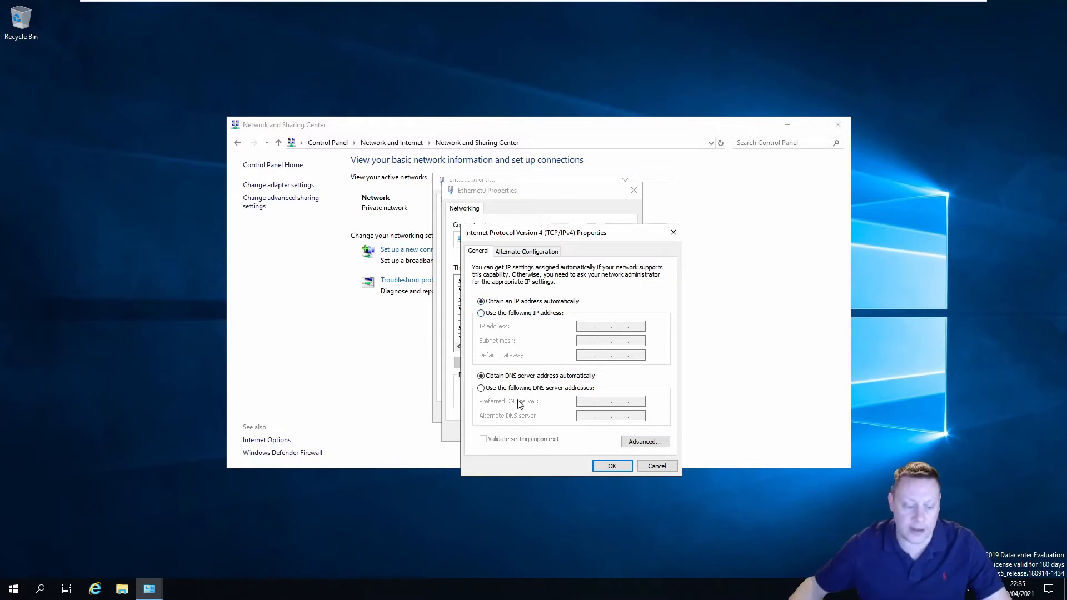
pyautogui.press('super')
pyautogui.write('cmd')
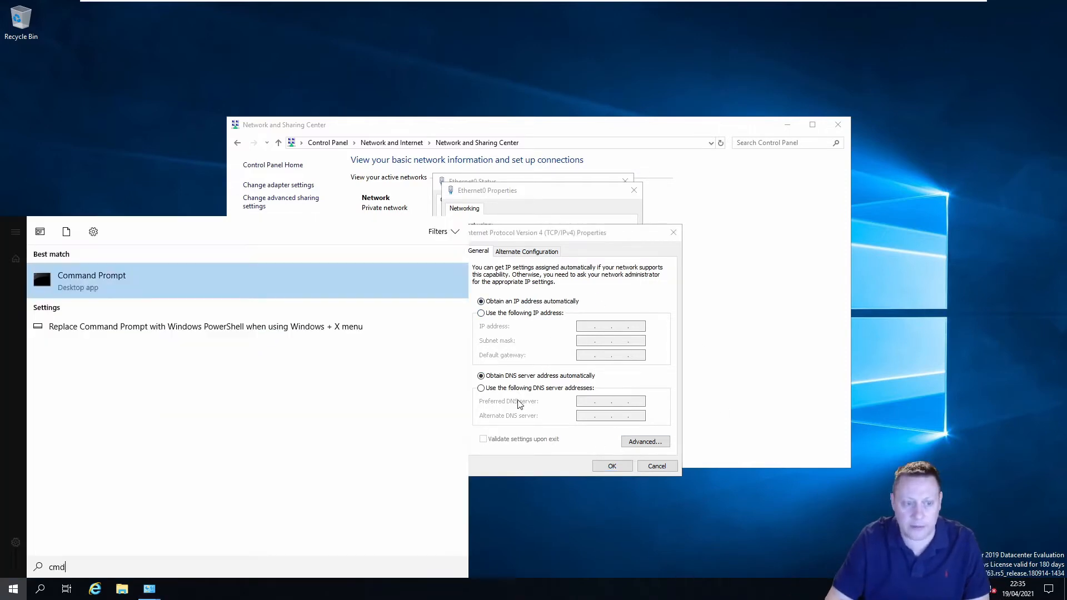
pyautogui.press('Return')
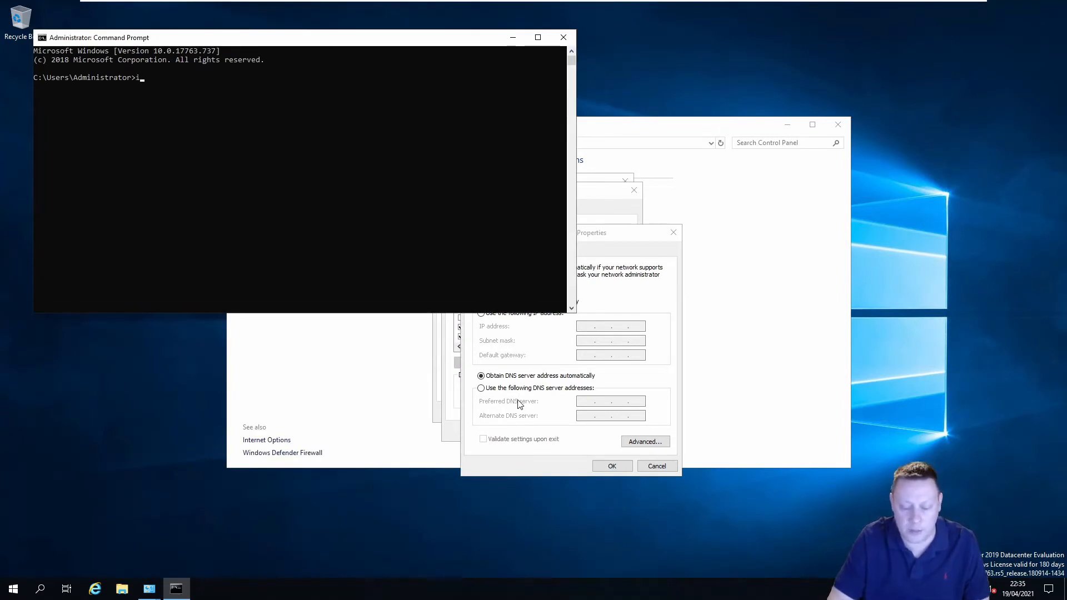
pyautogui.write('ipconfig')
pyautogui.press('Return')
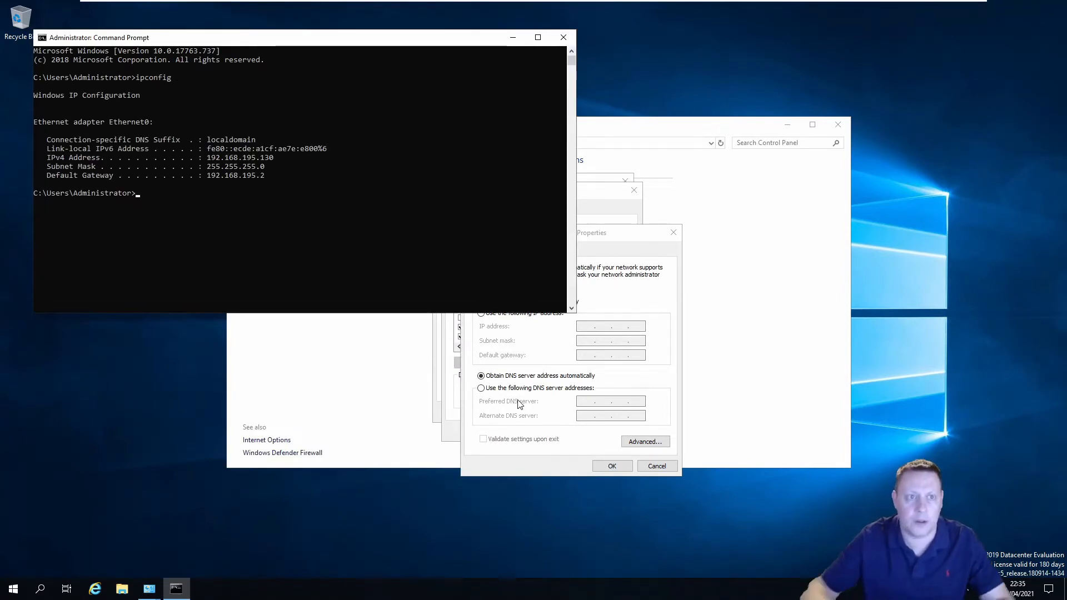
pyautogui.moveTo(531, 118); pyautogui.dragTo(606, 74)
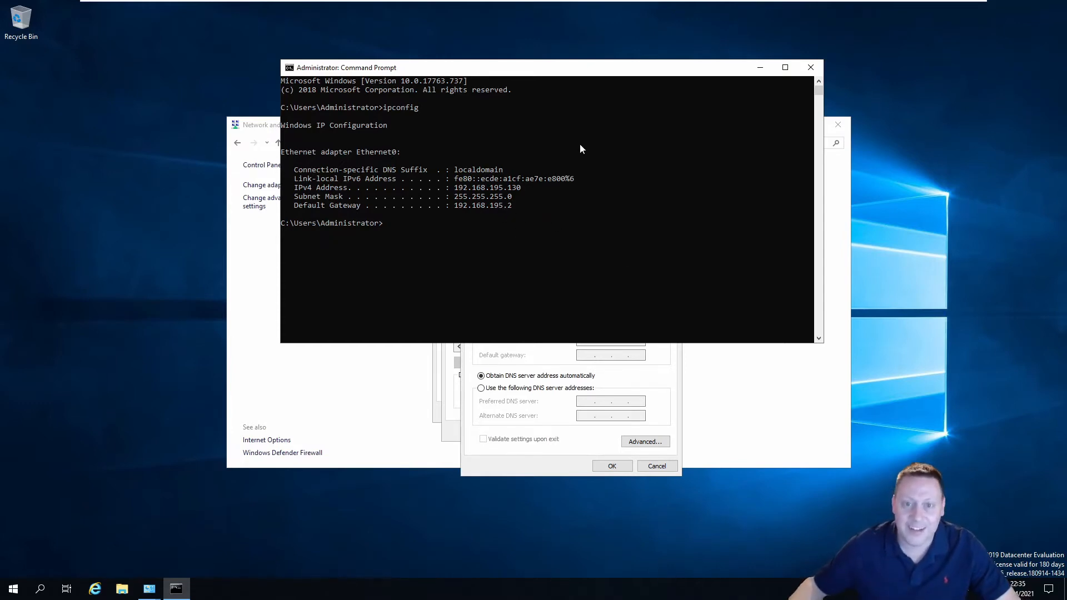
pyautogui.moveTo(604, 73); pyautogui.dragTo(483, 57)
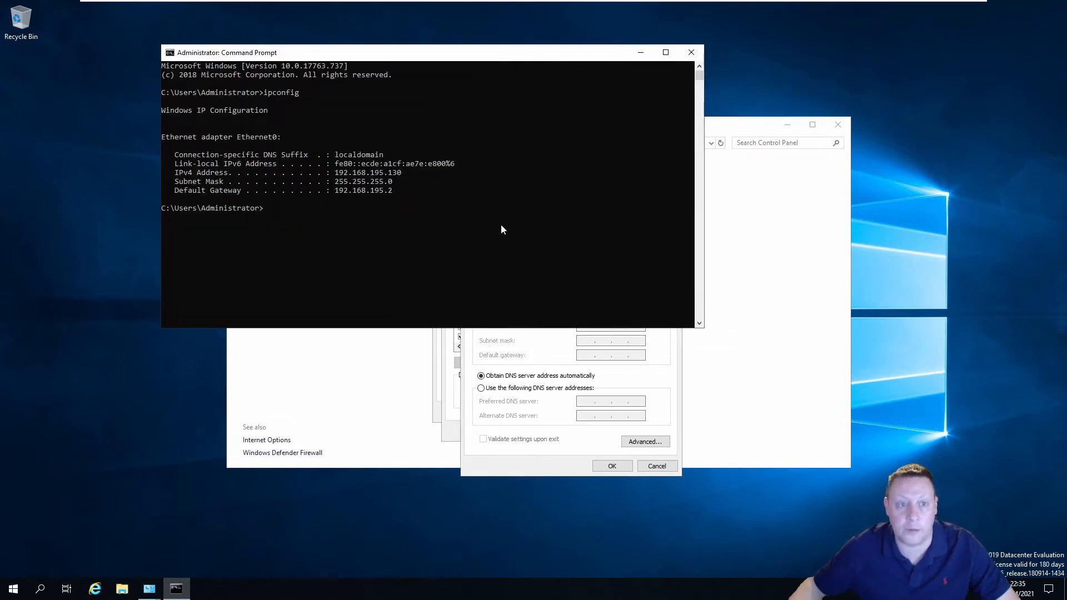
pyautogui.click(690, 52)
# Give Ethernet0 static IP 192.168.195.199, mask 255.255.255.0, gateway and DNS 192.168.195.2
pyautogui.click(535, 315)
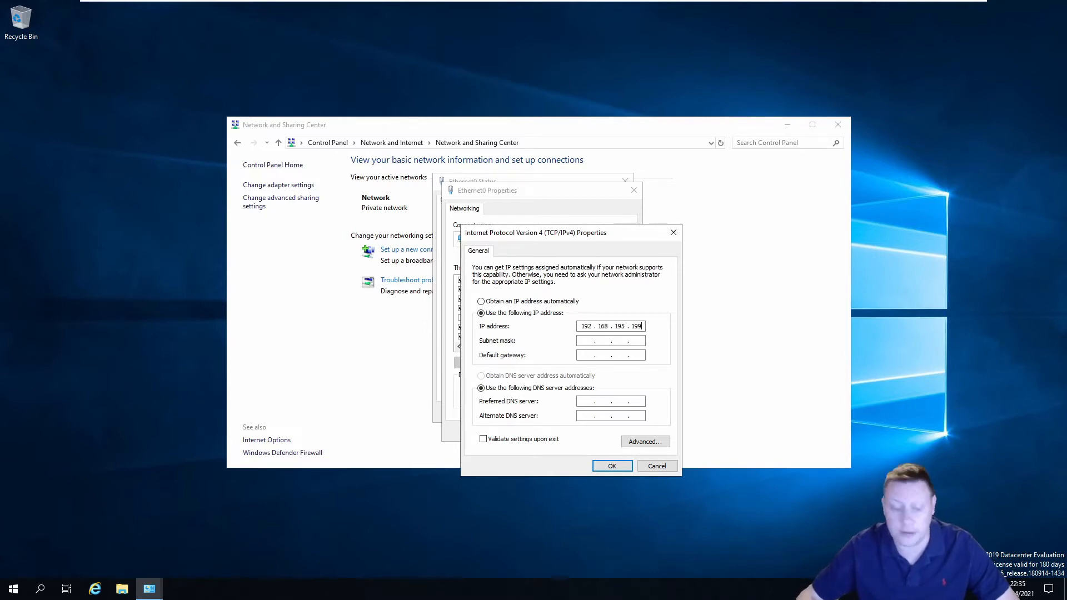
pyautogui.press('Tab')
pyautogui.press('Tab')
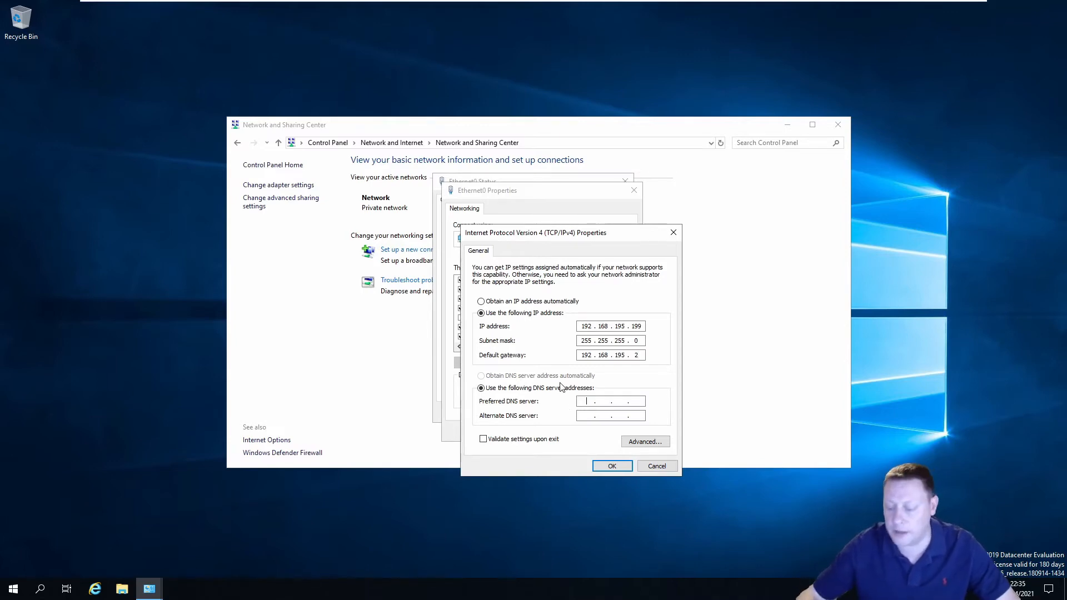
pyautogui.press('BackSpace')
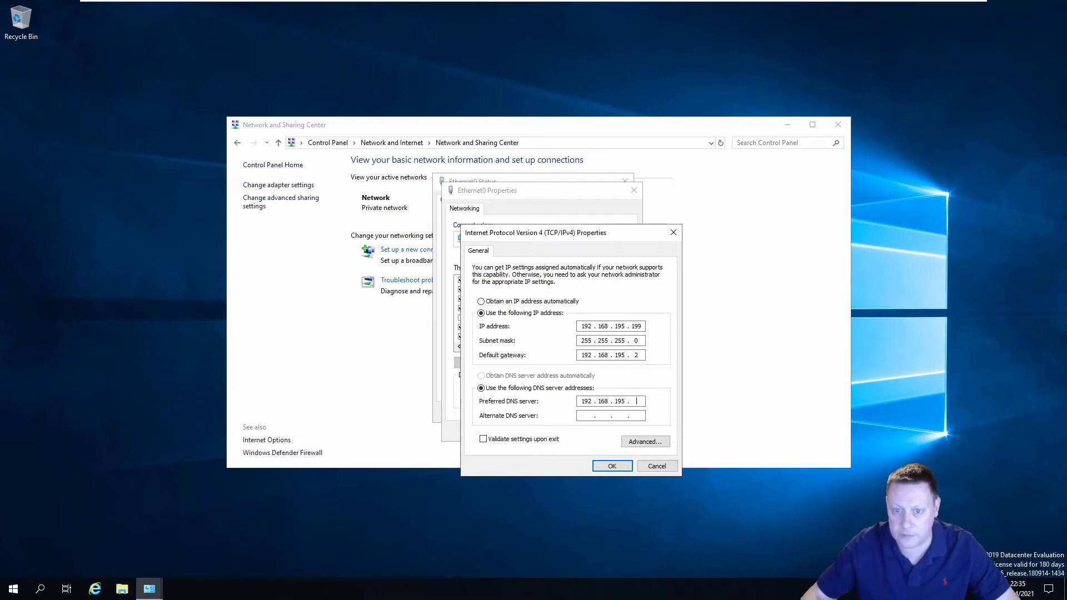
pyautogui.write('2')
pyautogui.click(611, 466)
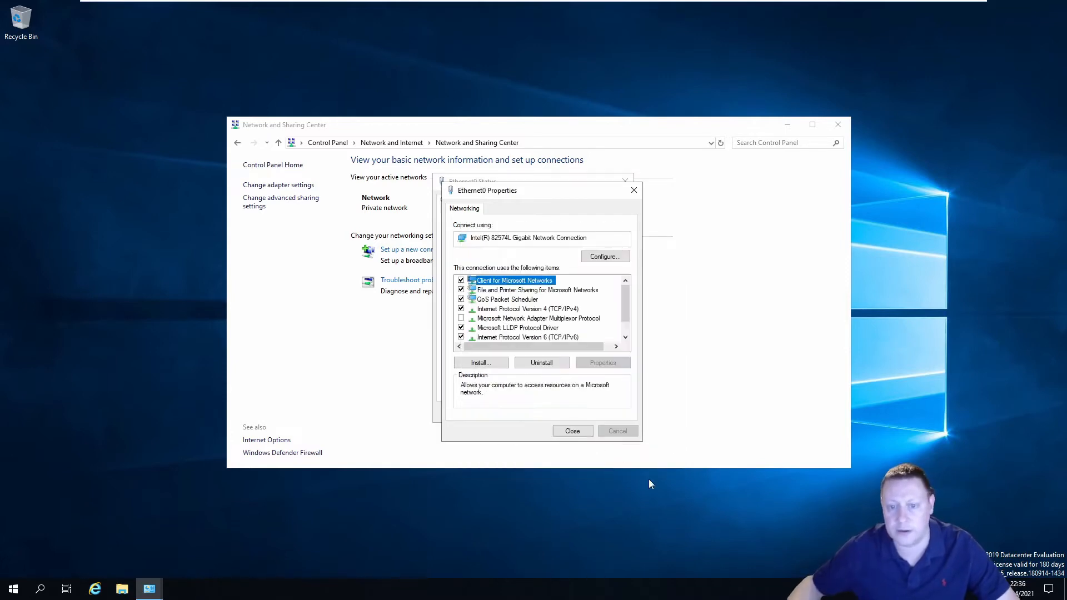
# Close the Ethernet0 properties, Ethernet0 status and Network and Sharing Center windows
pyautogui.click(572, 432)
pyautogui.click(609, 412)
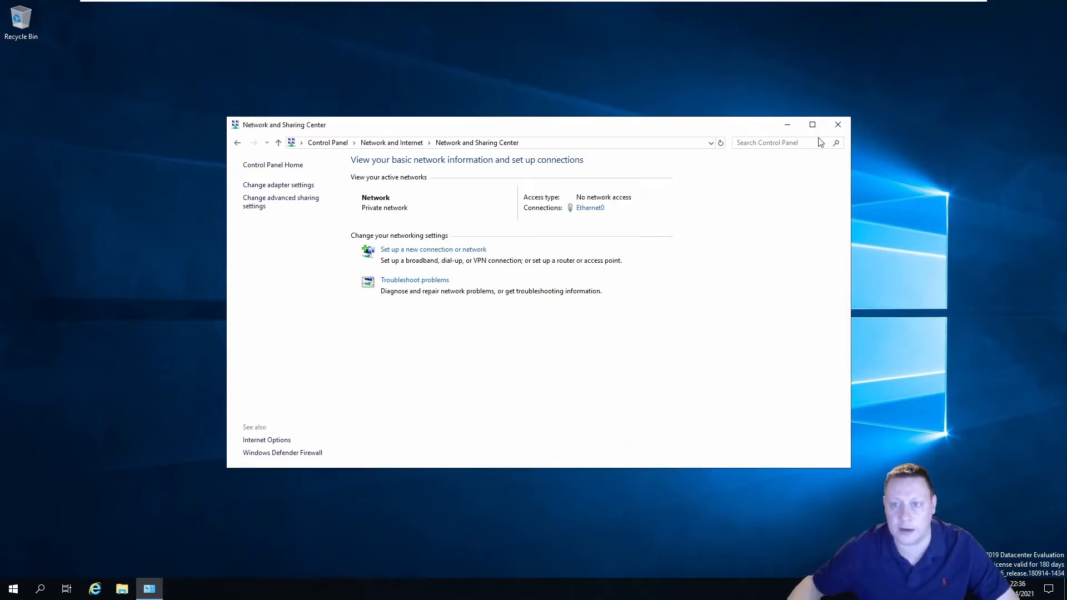
pyautogui.click(838, 124)
# Shut down the Windows Server from the Start menu power options
pyautogui.click(14, 588)
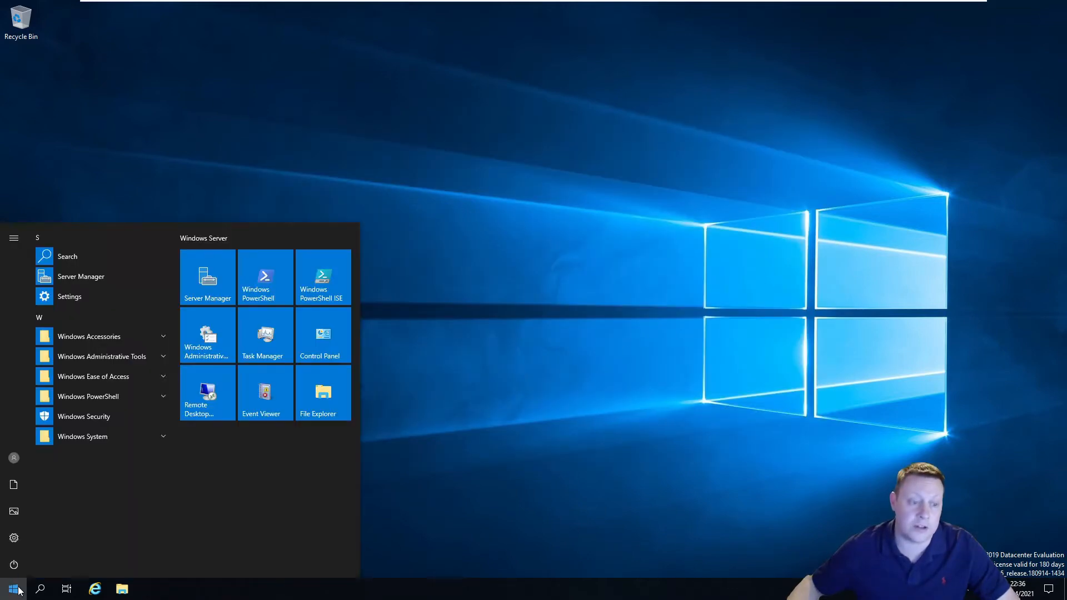
pyautogui.click(14, 565)
pyautogui.click(50, 534)
pyautogui.click(174, 532)
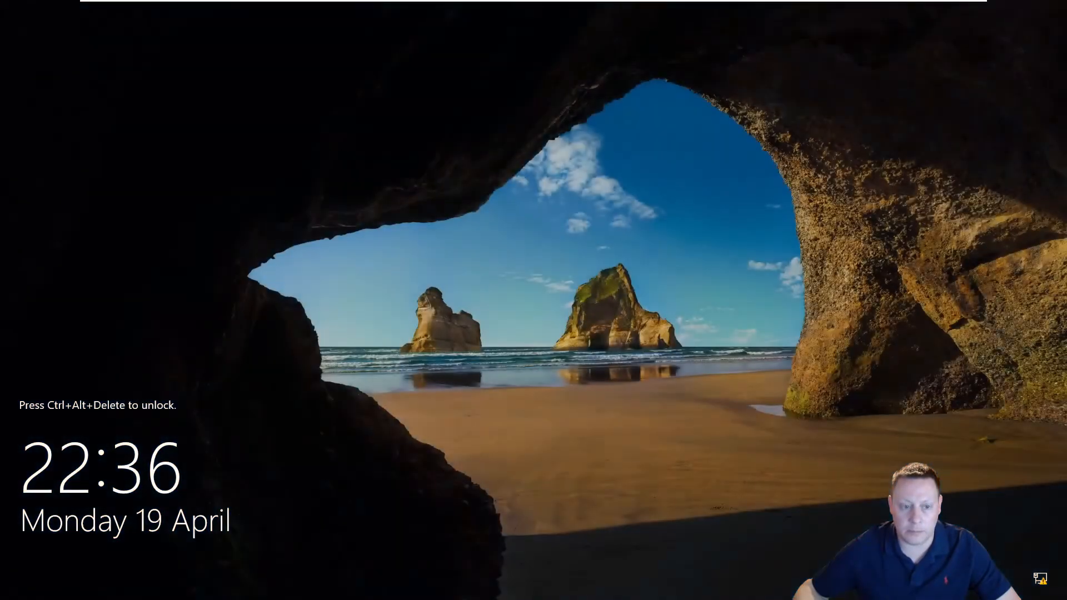
# Send Ctrl+Alt+Del from the VM menu and sign in with the Administrator password
pyautogui.moveTo(273, 5)
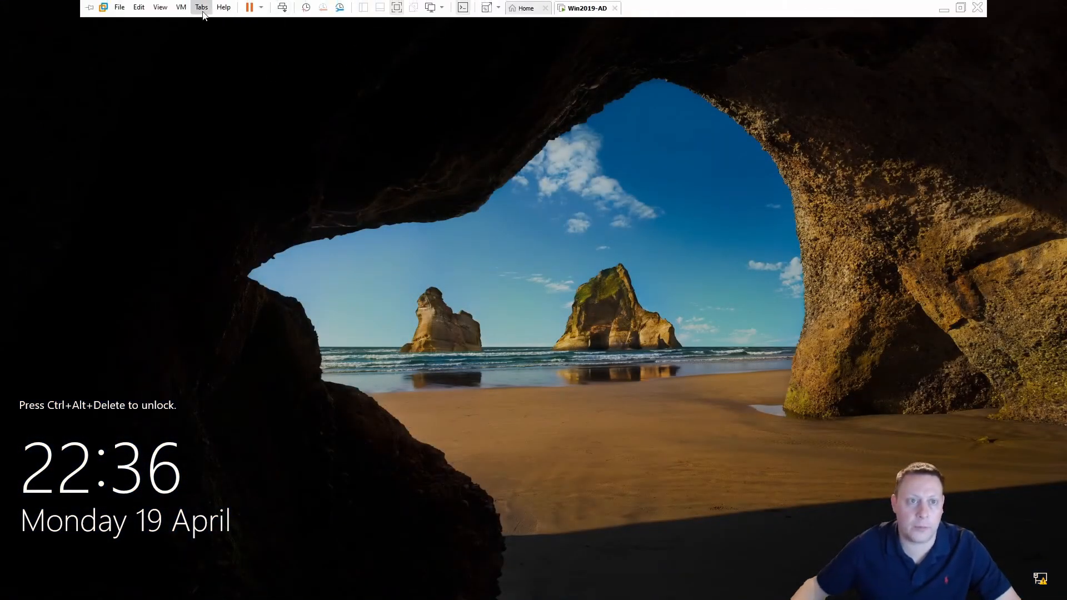
pyautogui.click(181, 7)
pyautogui.click(261, 66)
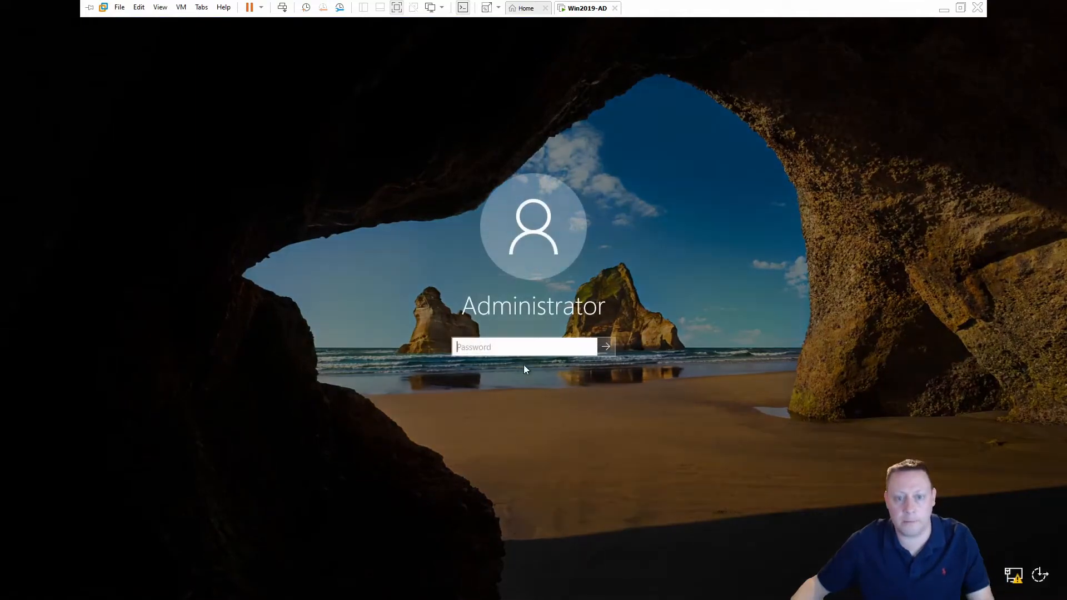
pyautogui.write('••••••••••')
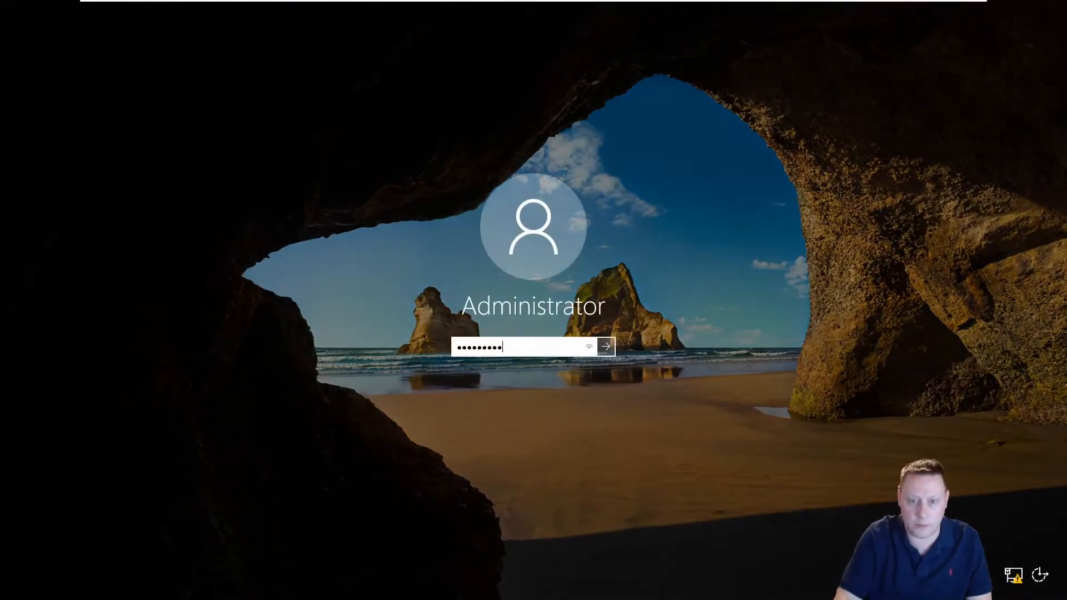
pyautogui.press('Return')
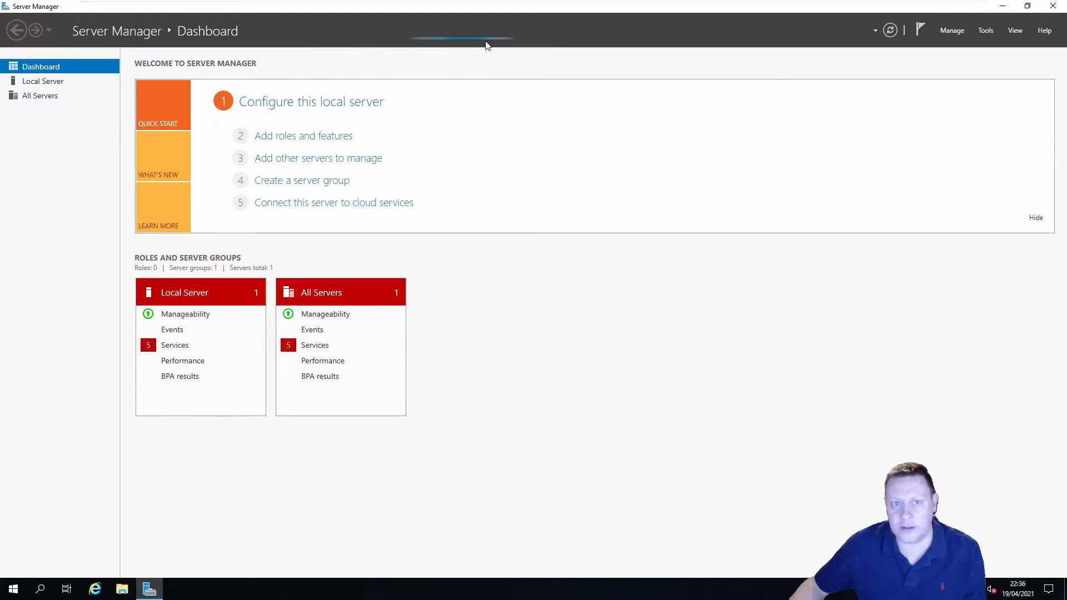
# Start the Add Roles and Features Wizard with role-based installation on this server
pyautogui.click(331, 136)
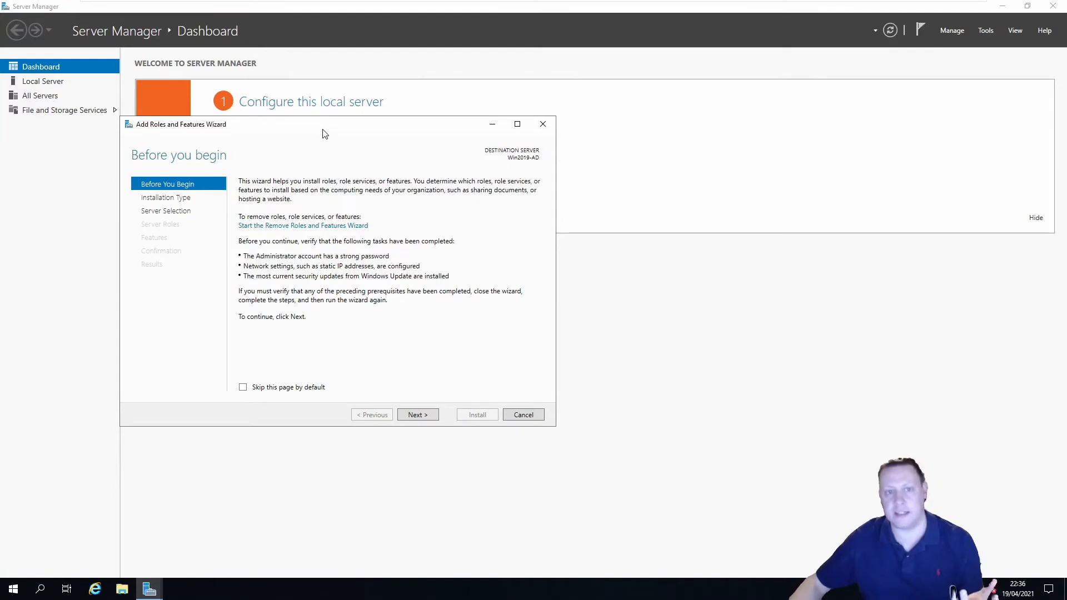
pyautogui.moveTo(319, 127); pyautogui.dragTo(456, 142)
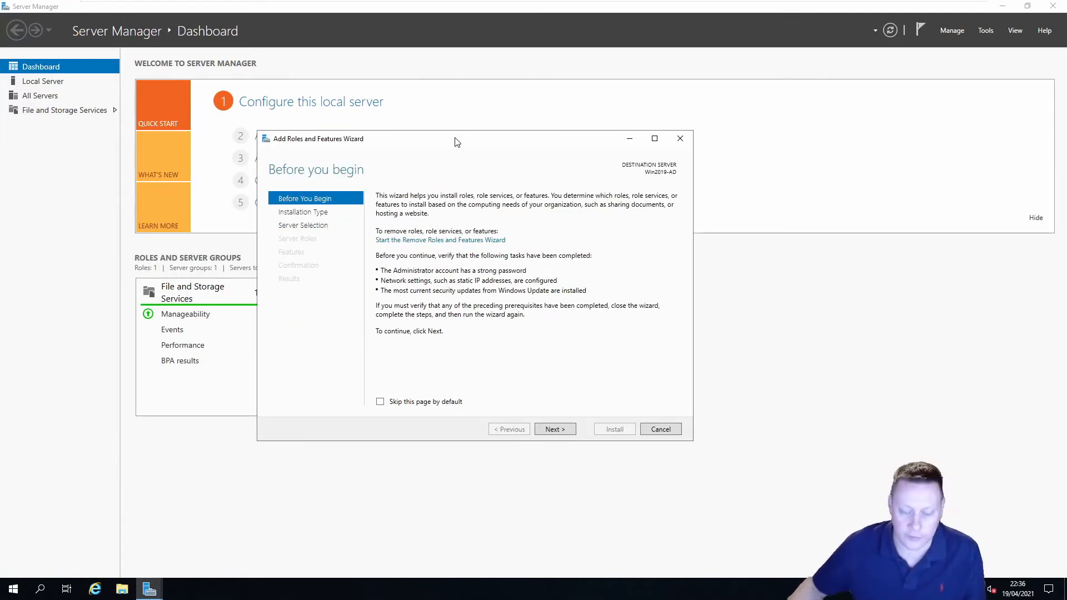
pyautogui.click(434, 402)
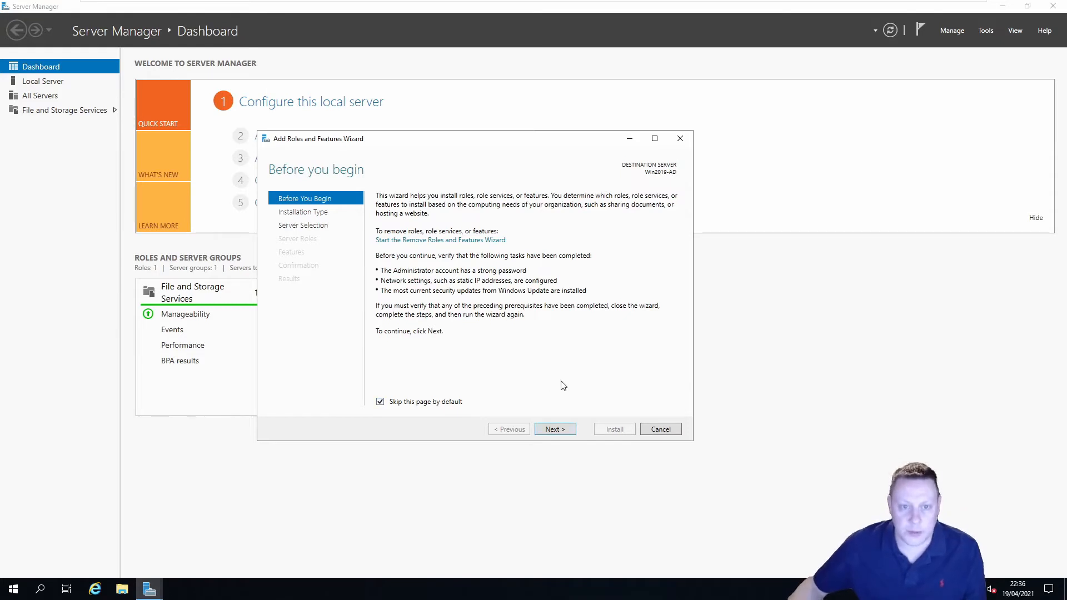
pyautogui.click(562, 433)
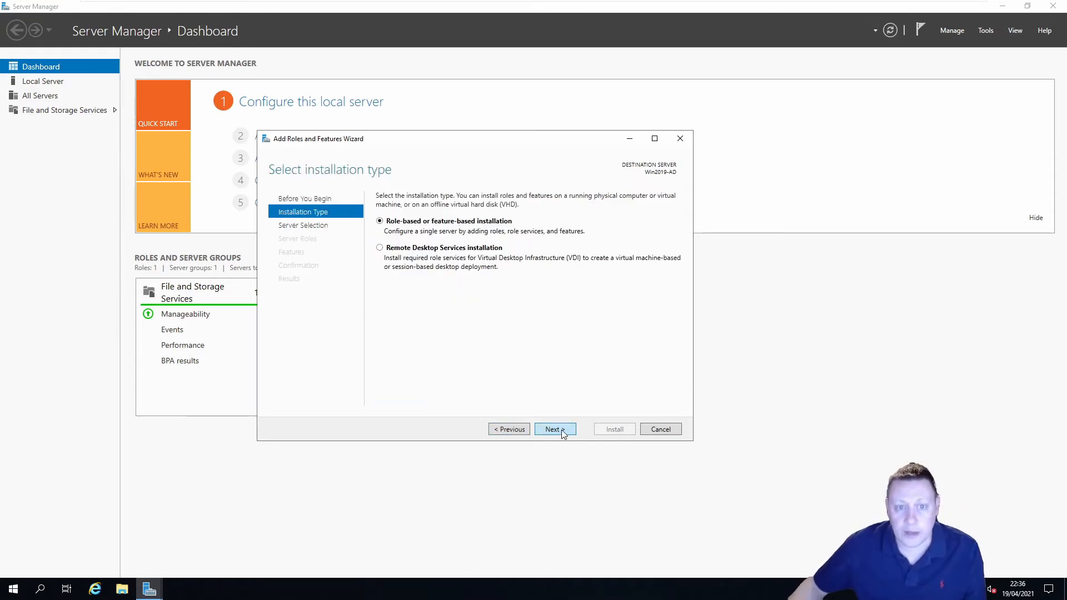
pyautogui.click(563, 434)
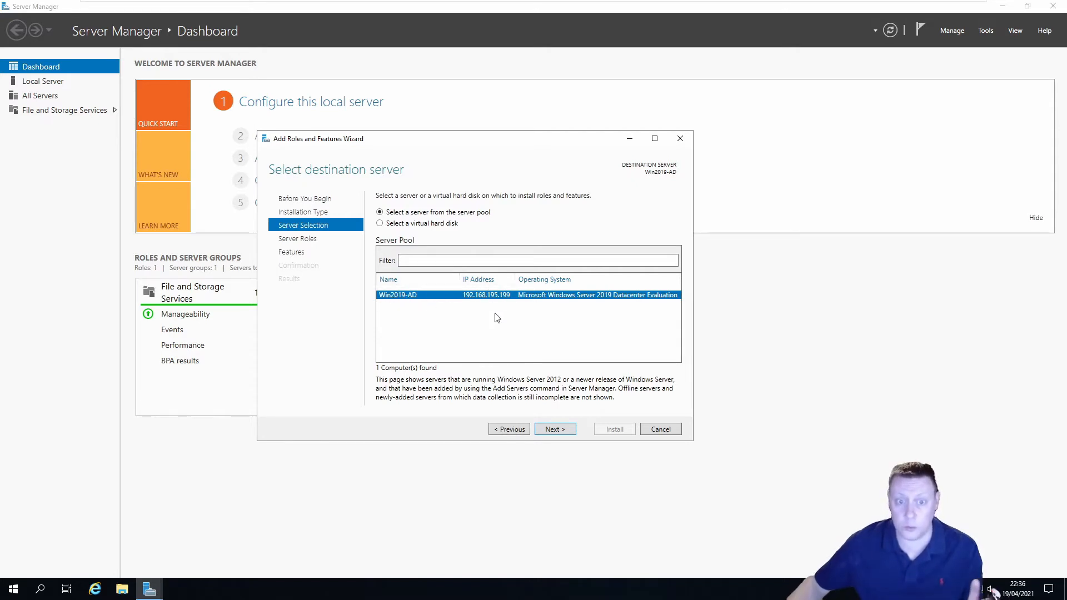
pyautogui.click(556, 431)
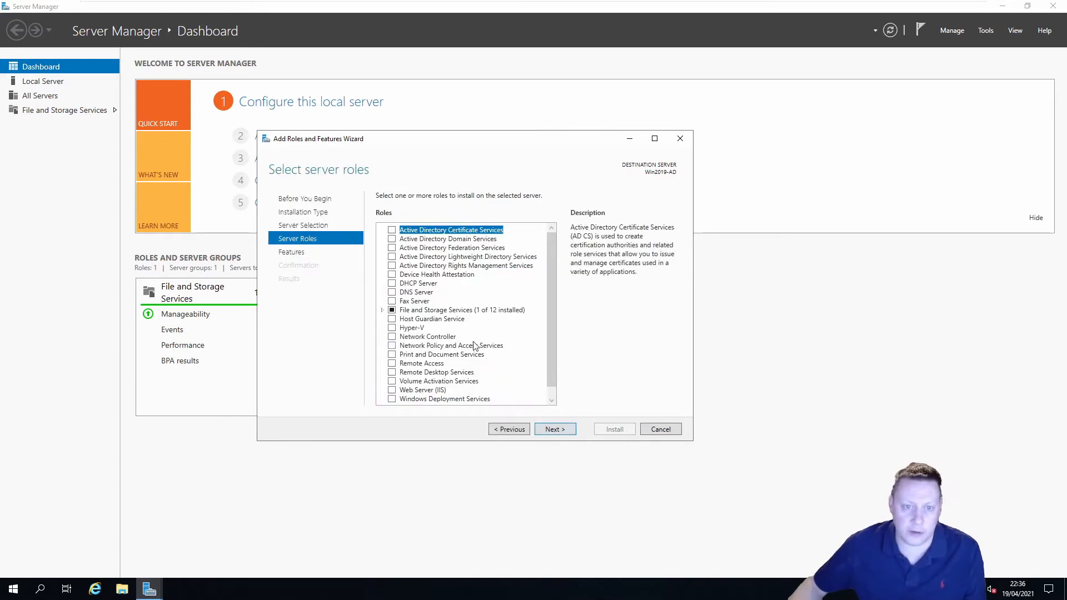
# Select Active Directory Domain Services with its management tools and allow automatic restart
pyautogui.click(423, 239)
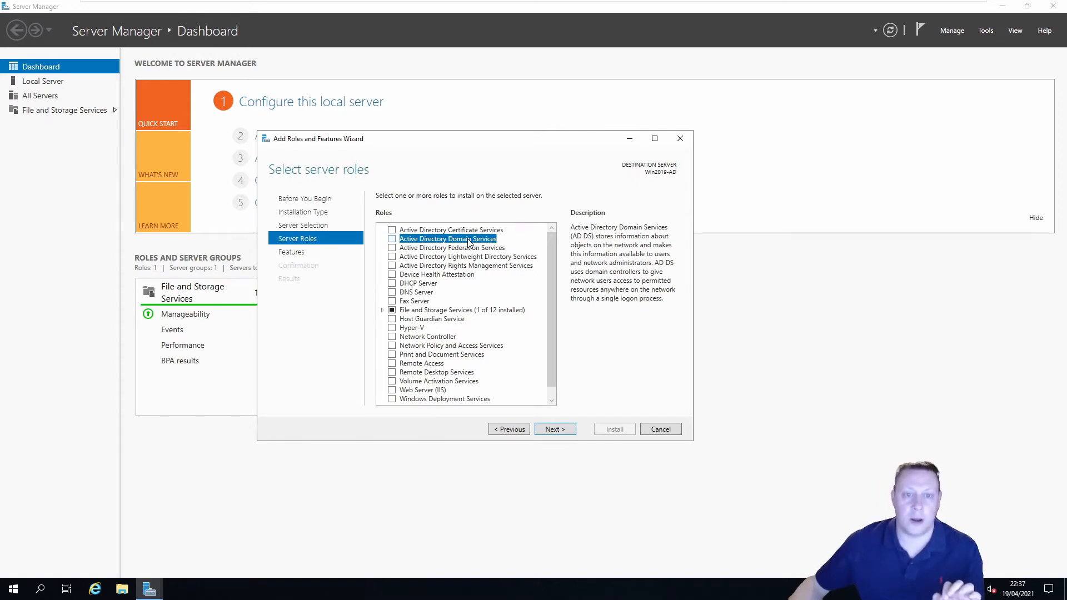
pyautogui.click(394, 240)
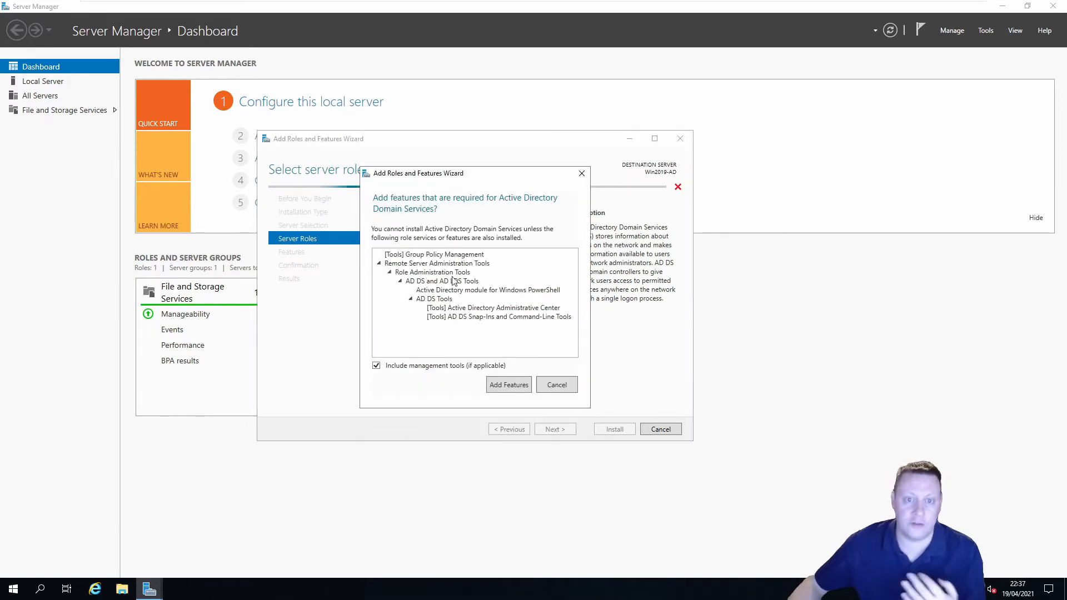
pyautogui.click(509, 388)
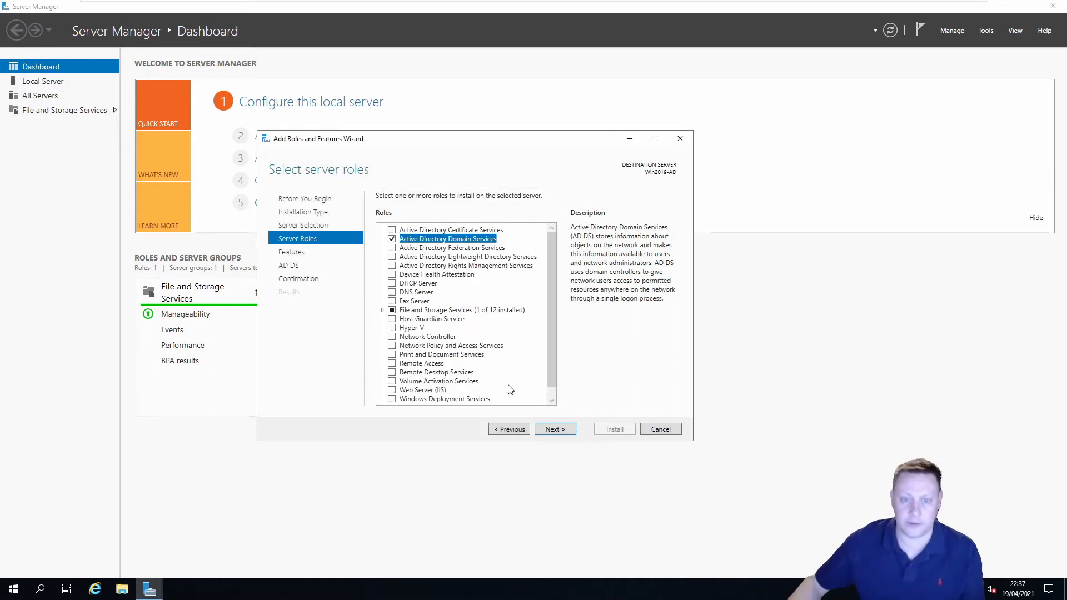
pyautogui.click(564, 435)
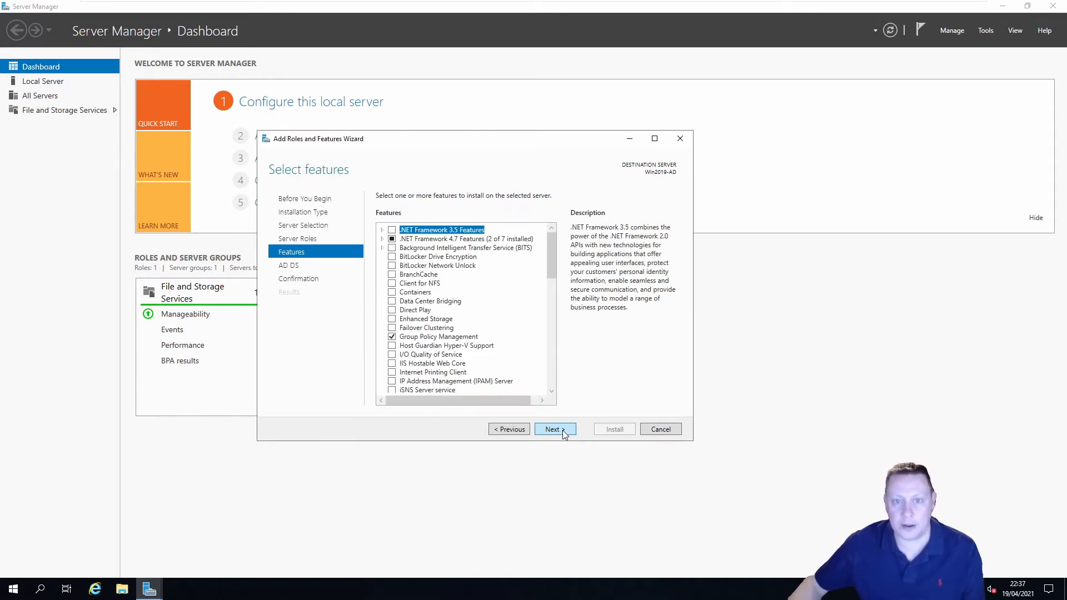
pyautogui.click(564, 435)
pyautogui.click(564, 435)
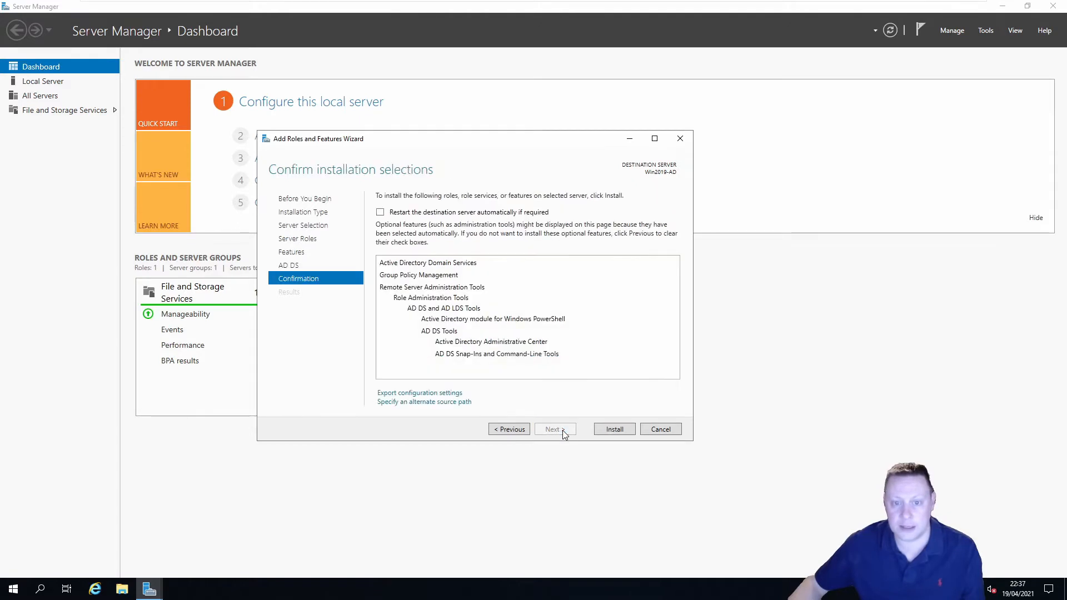
pyautogui.click(423, 213)
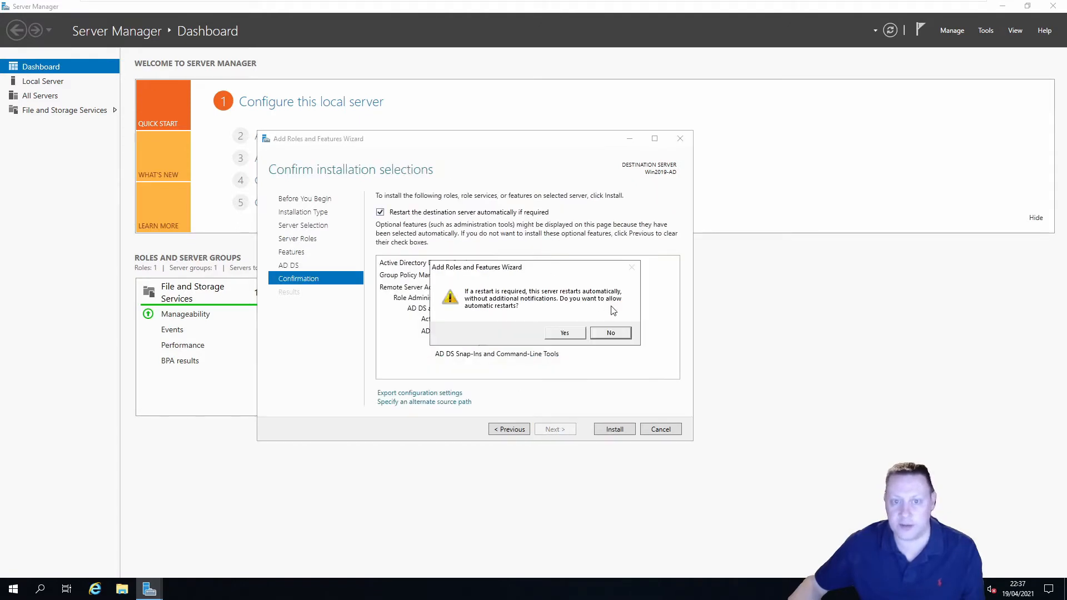
pyautogui.click(558, 335)
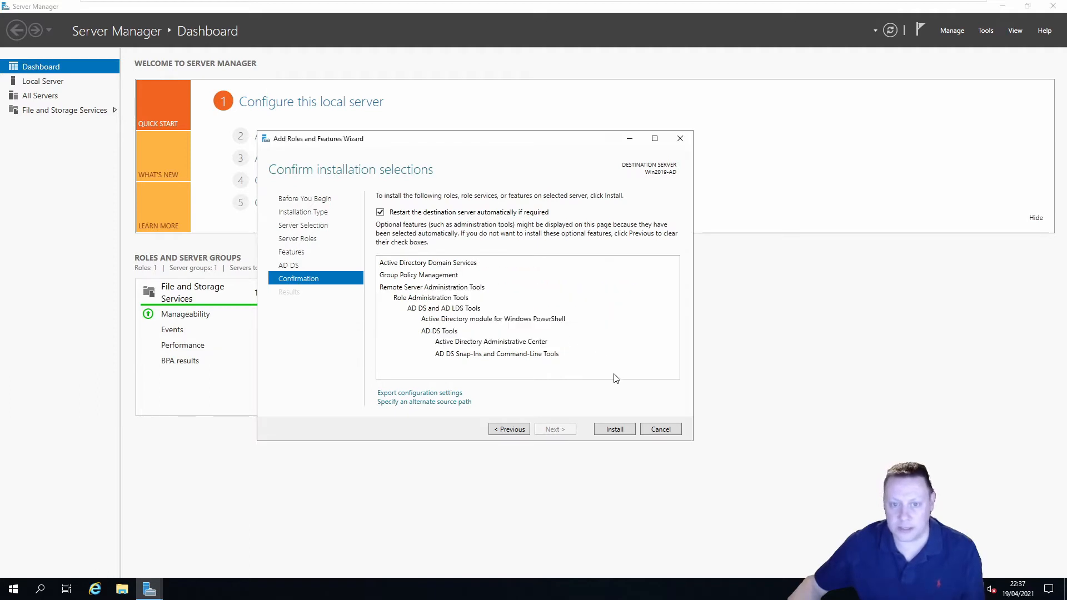
# Install the queued AD DS role and close the wizard once it succeeds
pyautogui.click(614, 428)
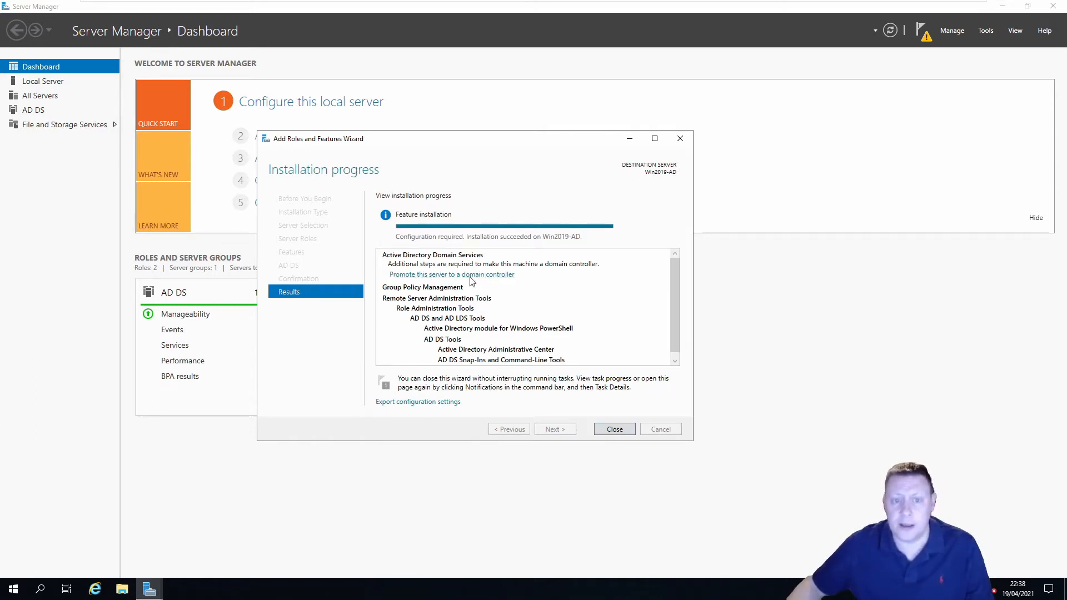
pyautogui.click(614, 429)
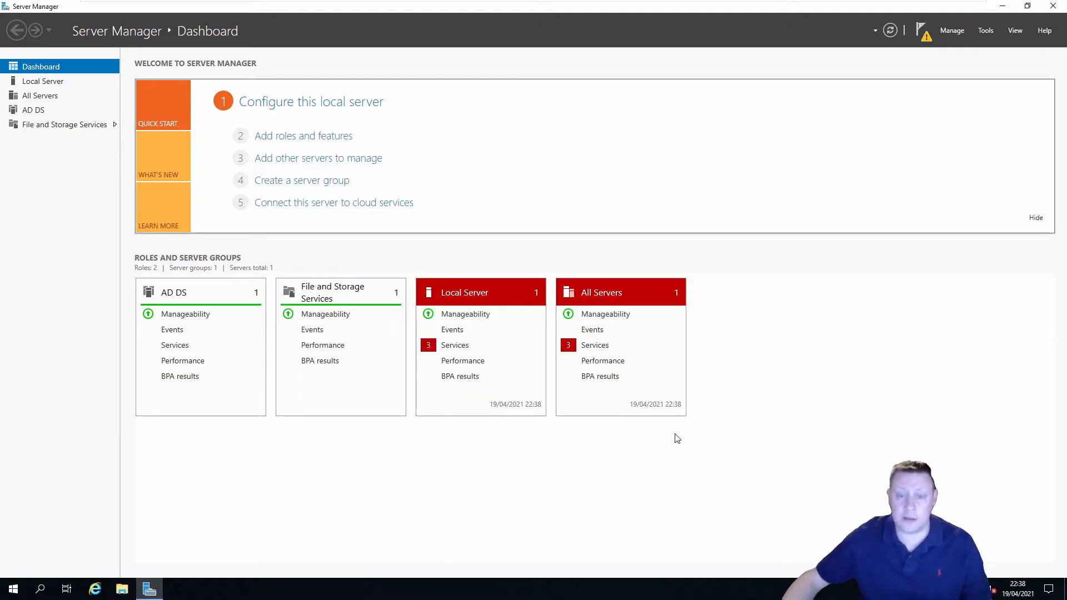
# From the AD DS page's task details, choose 'Promote this server to a domain controller'
pyautogui.click(37, 110)
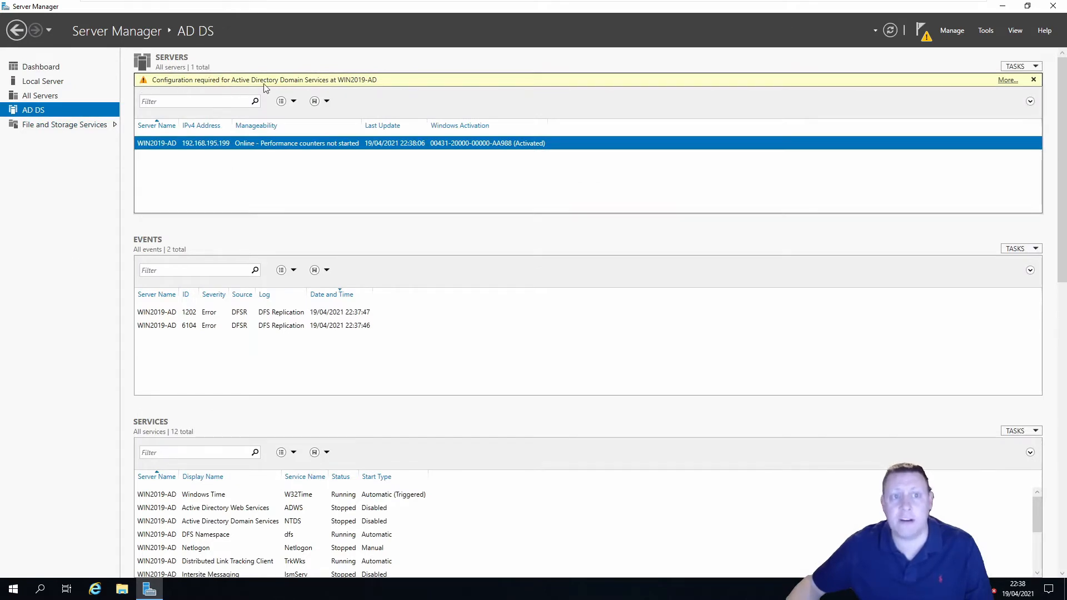
pyautogui.click(1007, 80)
pyautogui.moveTo(336, 28); pyautogui.dragTo(607, 104)
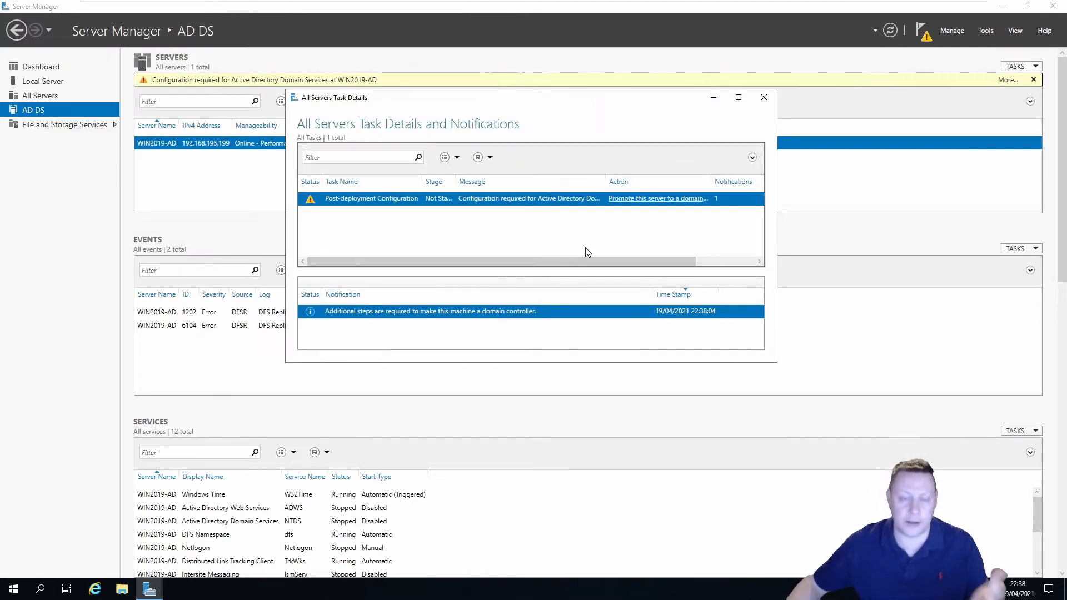
pyautogui.click(639, 199)
pyautogui.click(670, 201)
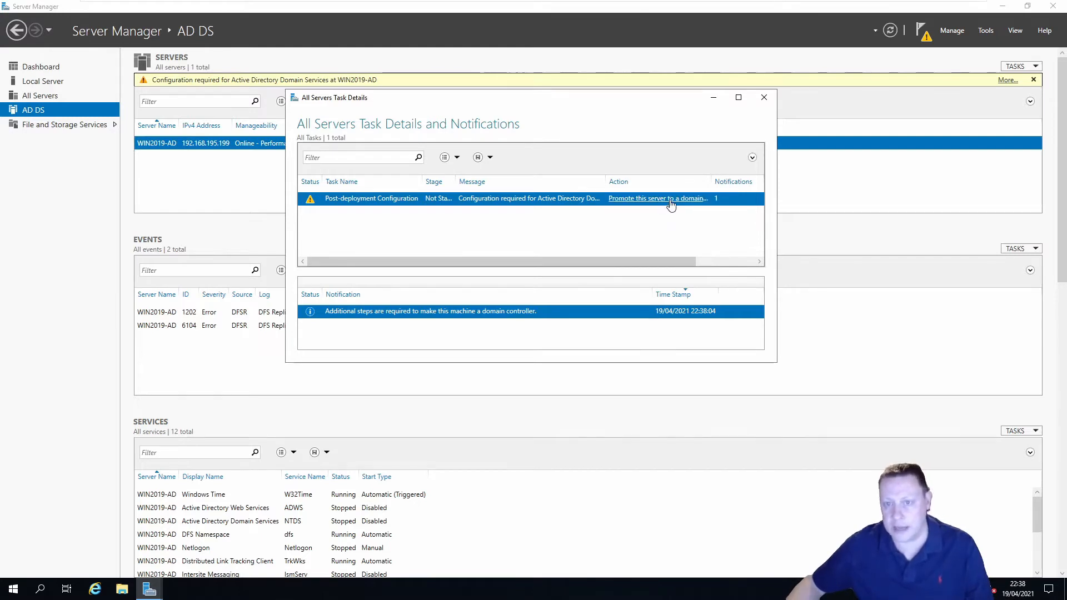
pyautogui.moveTo(265, 40); pyautogui.dragTo(472, 97)
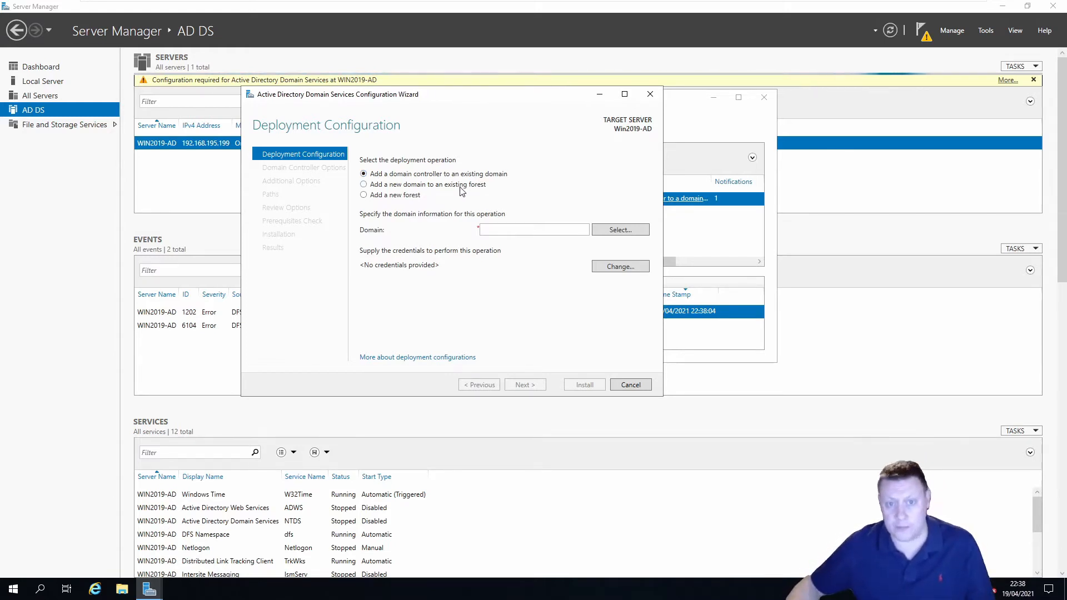
# Create a new forest with root domain KutechTest.local and advance to Domain Controller Options
pyautogui.click(411, 195)
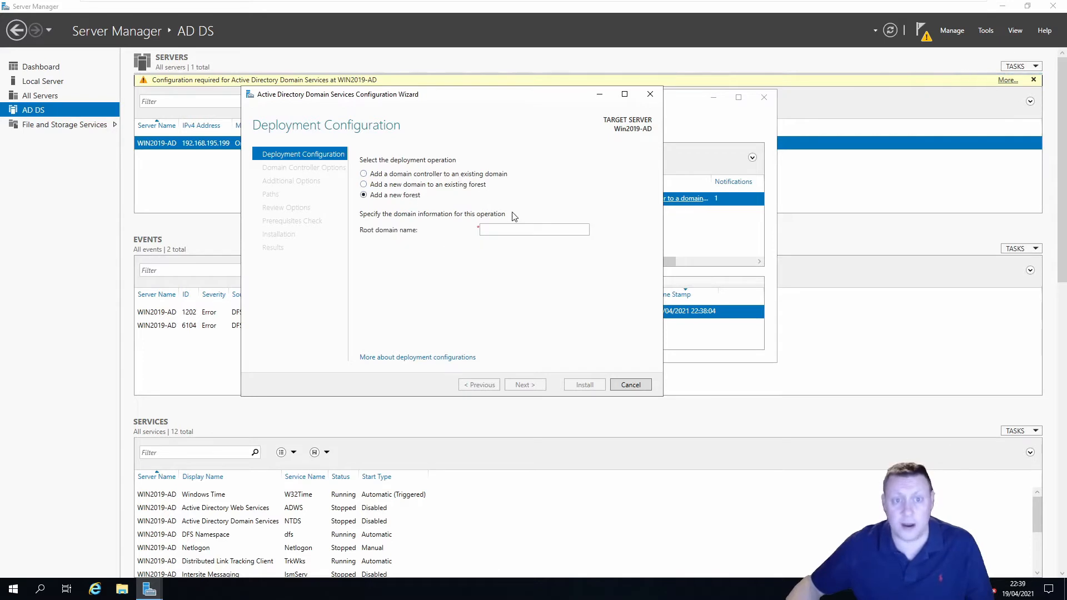
pyautogui.click(514, 230)
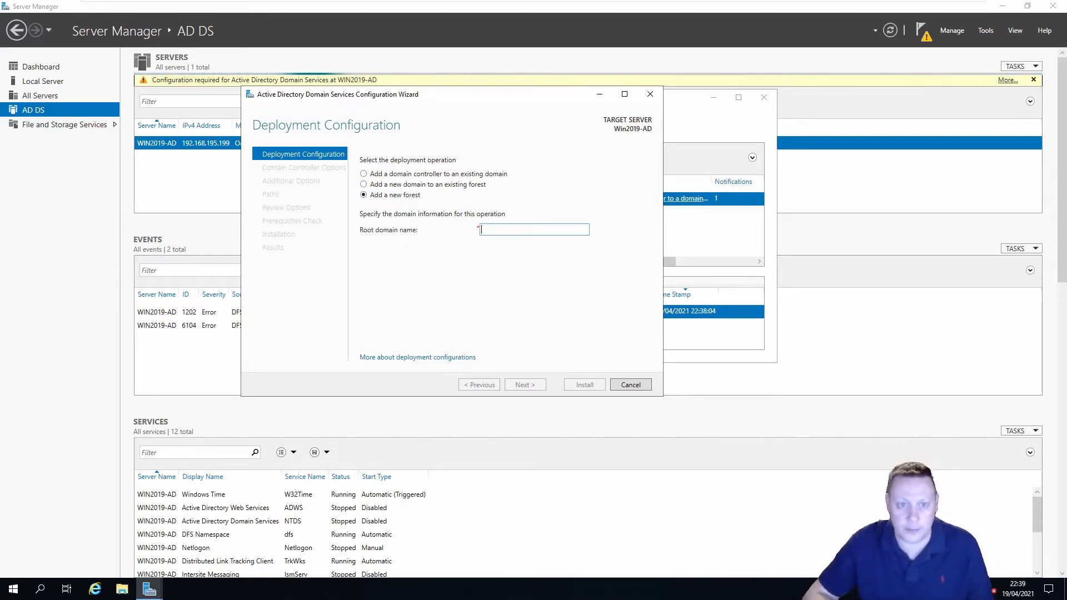
pyautogui.write('Kute')
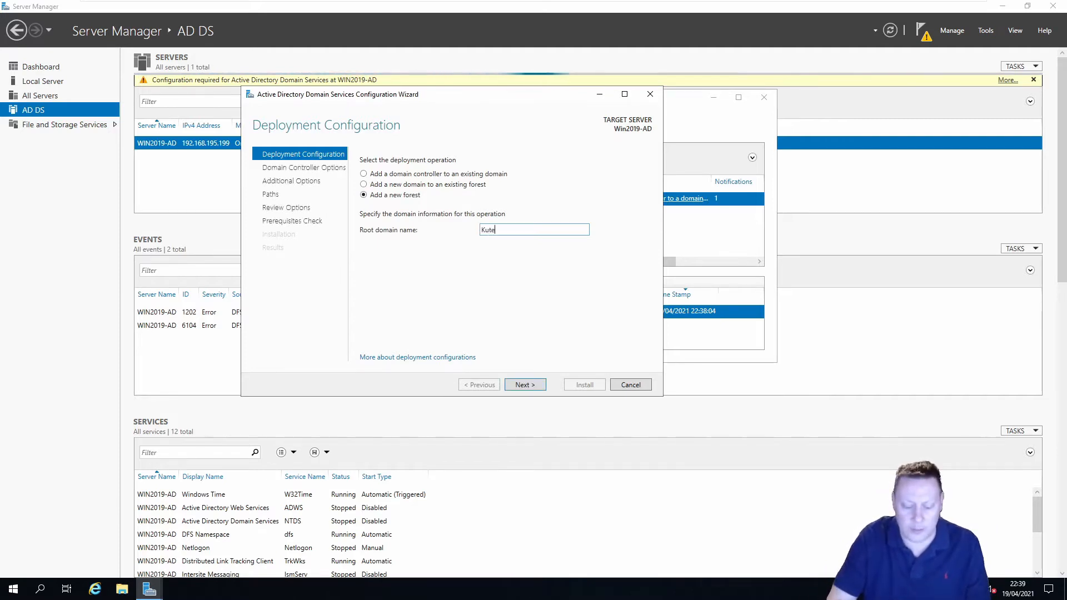
pyautogui.write('chTest')
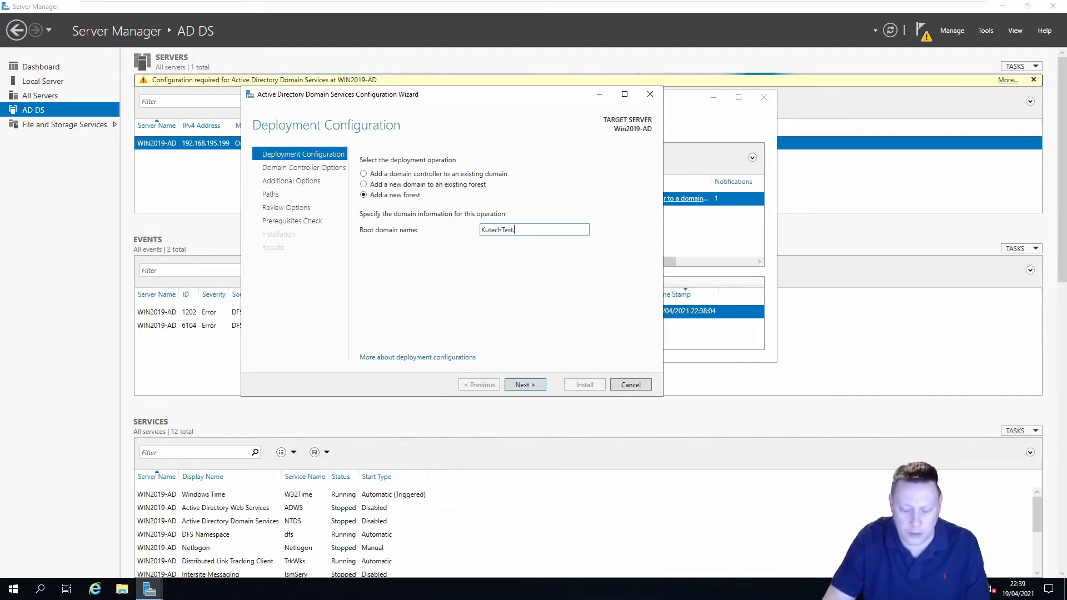
pyautogui.write('.local')
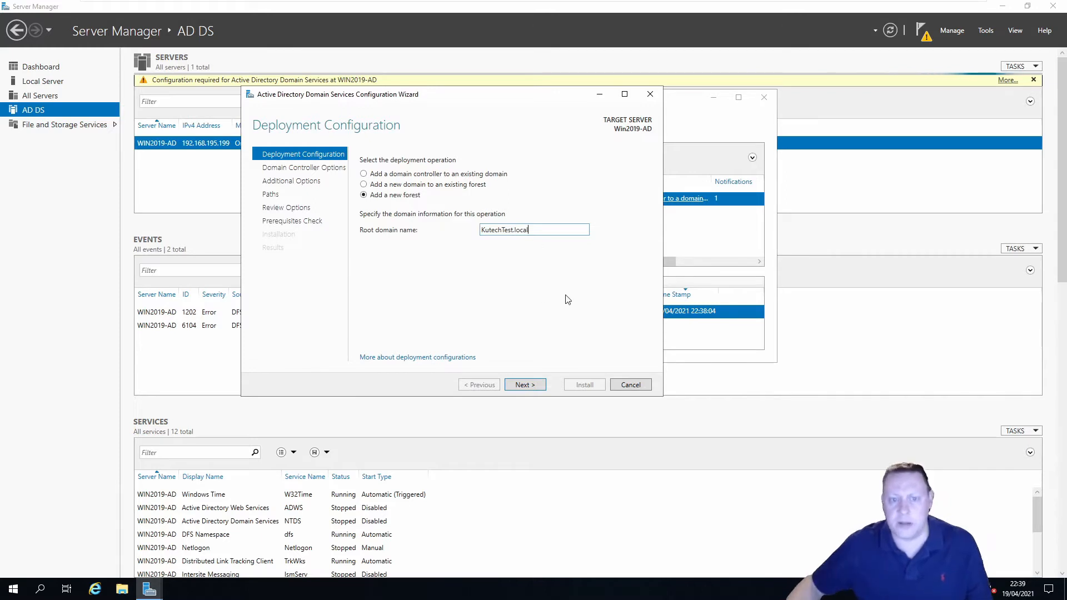
pyautogui.click(525, 385)
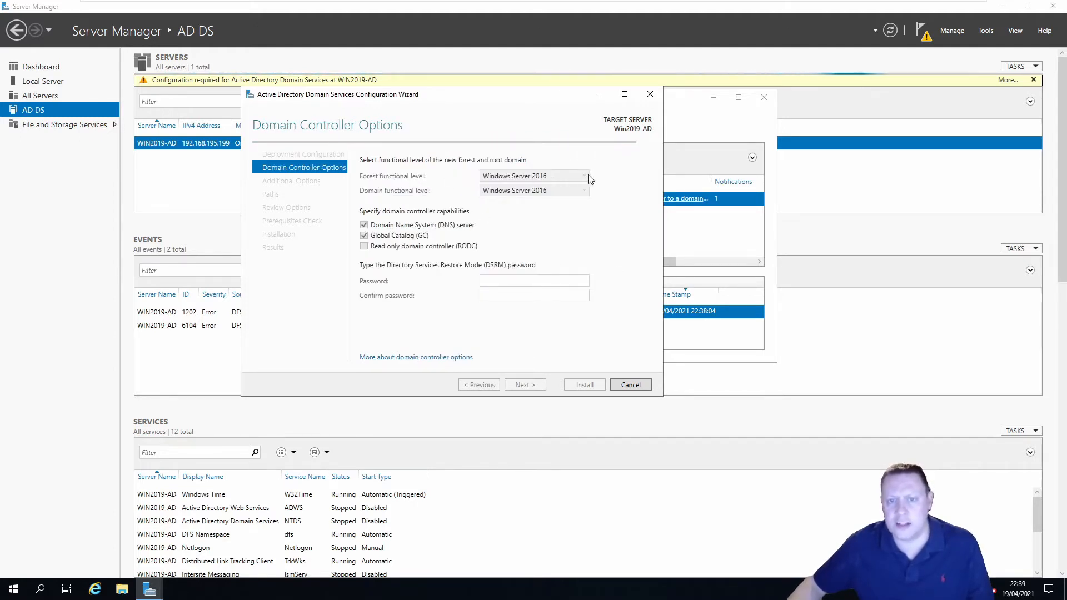
pyautogui.click(547, 176)
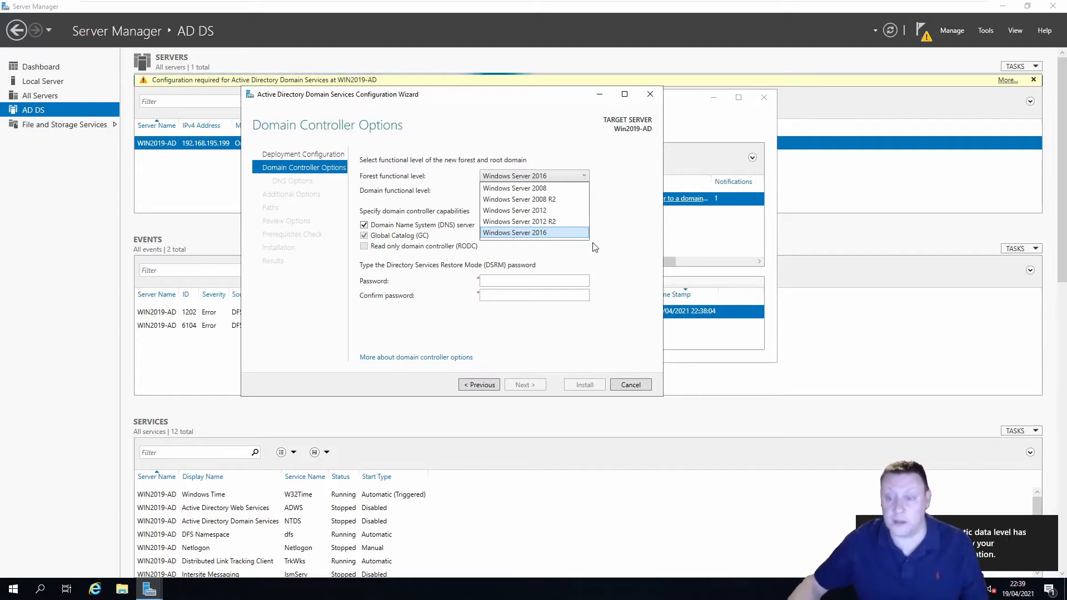
# Keep the Windows Server 2016 functional levels and enter and confirm the DSRM password
pyautogui.click(609, 241)
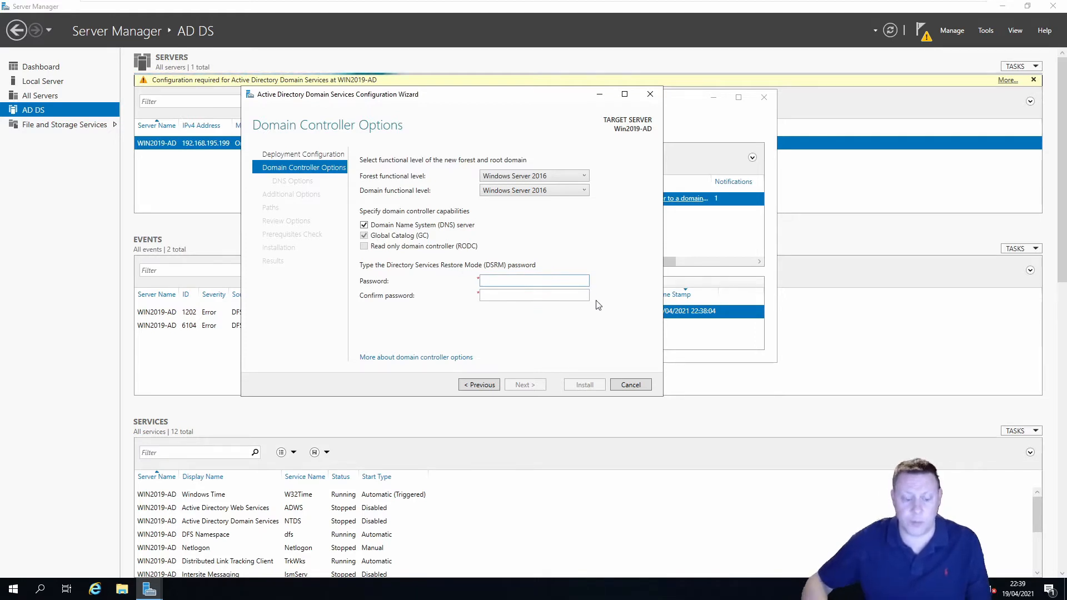
pyautogui.write('**********')
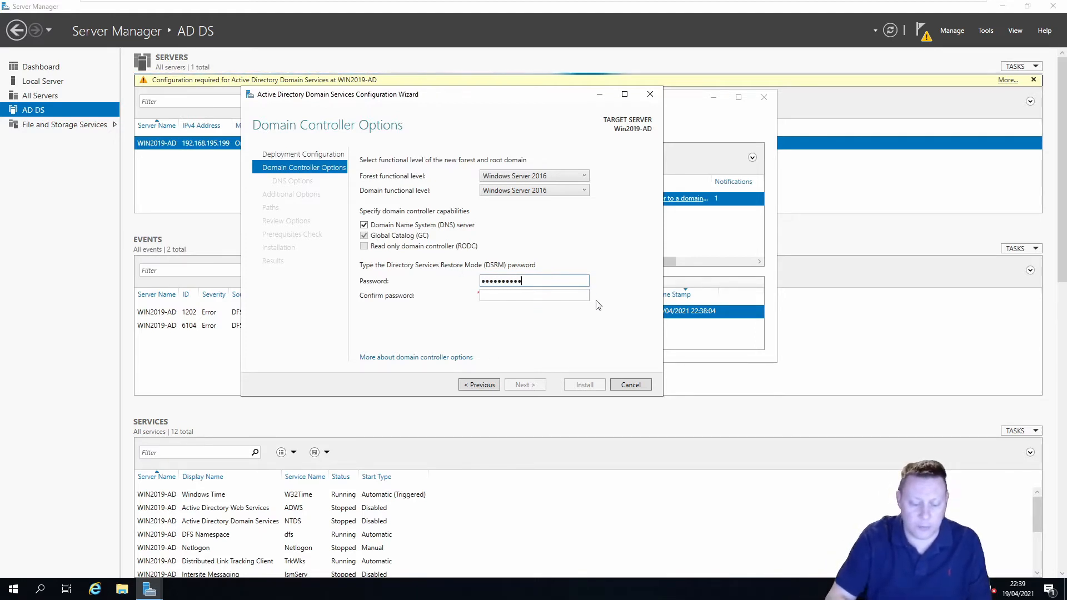
pyautogui.press('Tab')
pyautogui.write('**********')
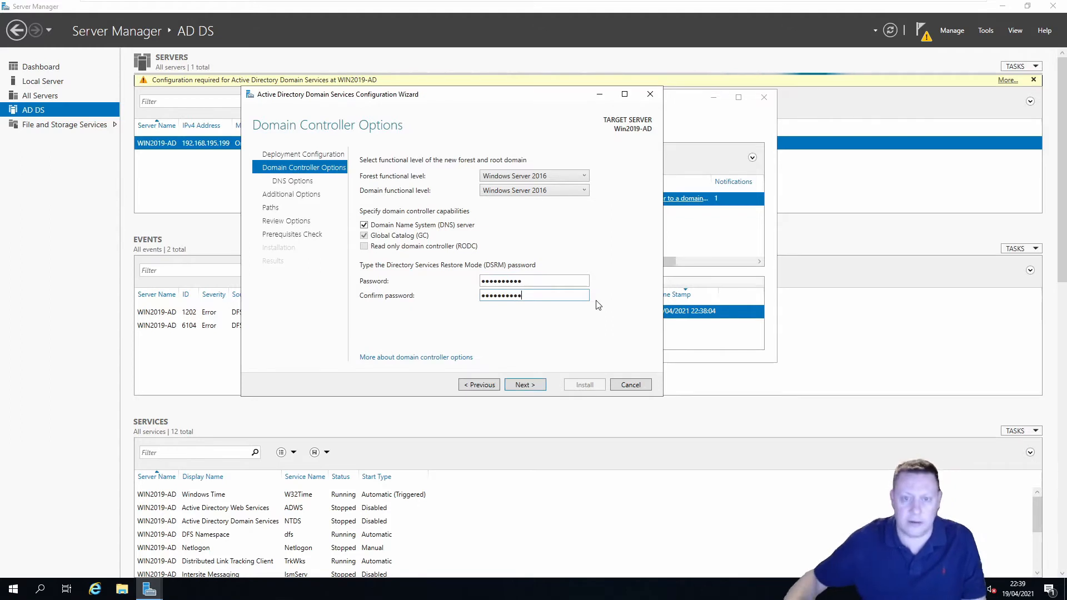
pyautogui.click(535, 383)
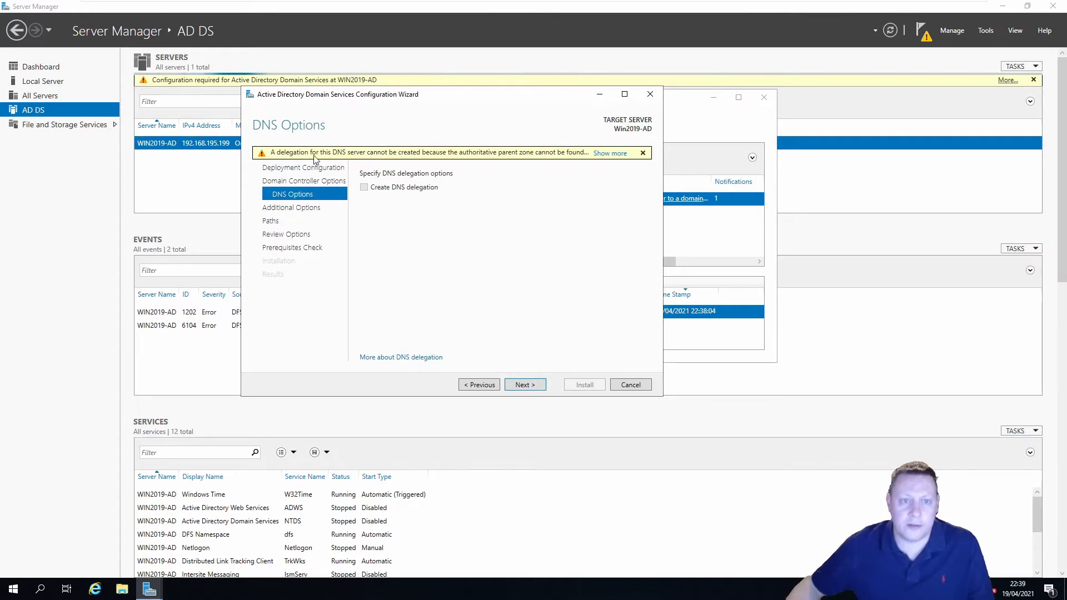
# Pass DNS Options and accept KUTECHTEST as the NetBIOS name
pyautogui.click(526, 383)
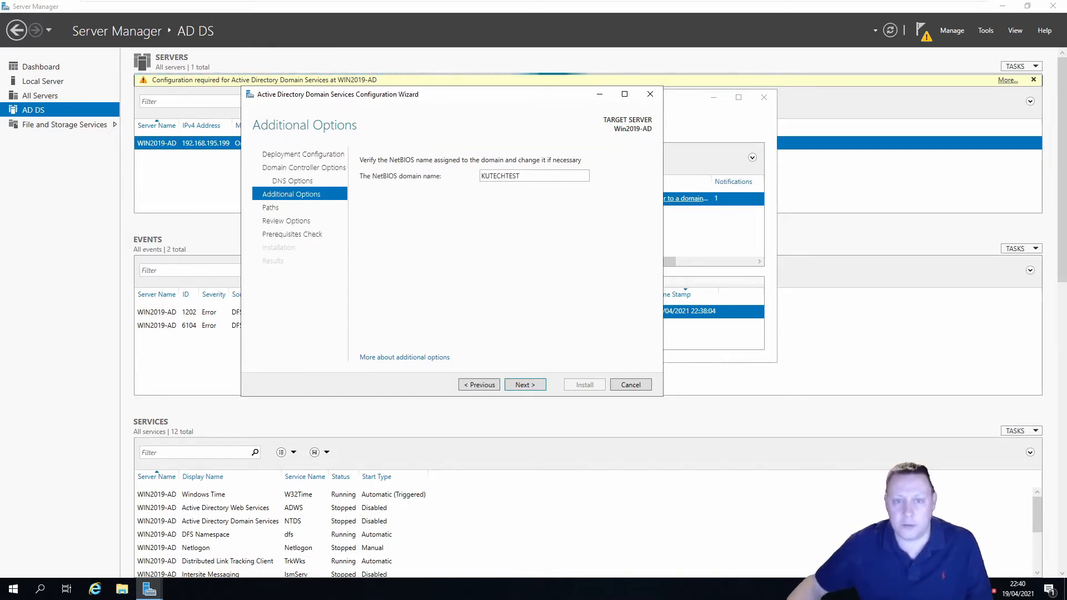
pyautogui.click(536, 384)
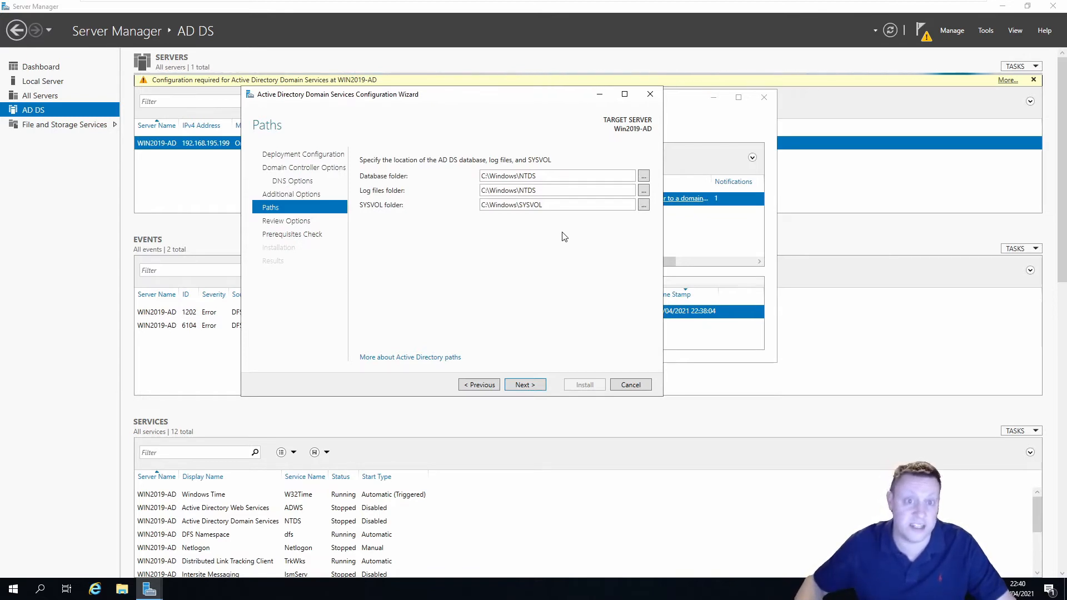
# Keep the default NTDS and SYSVOL paths, review the options, and view the generated script
pyautogui.click(532, 388)
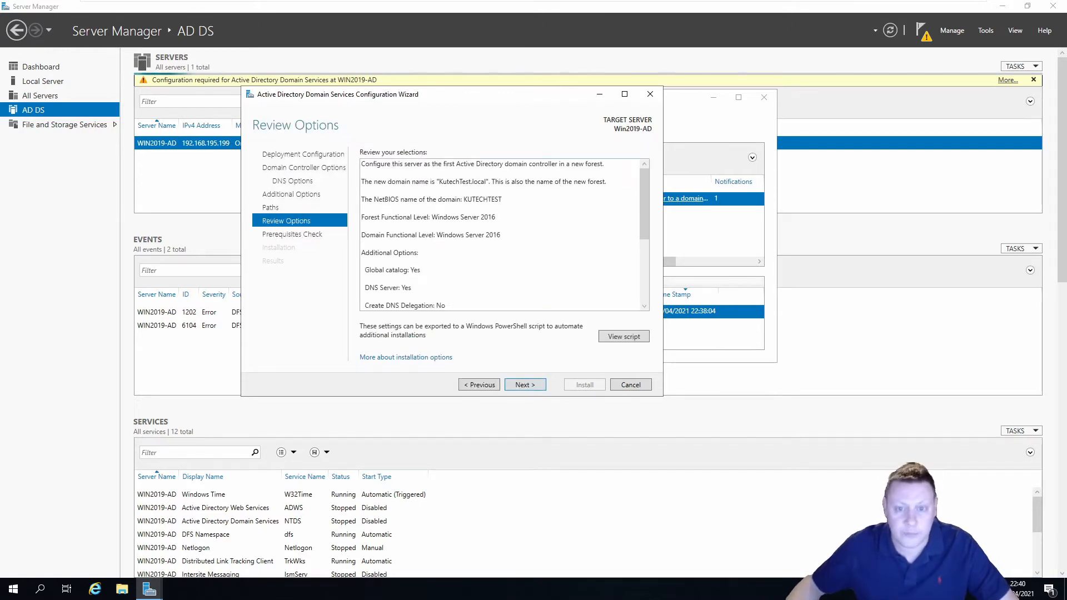
pyautogui.scroll(-3, 500, 233)
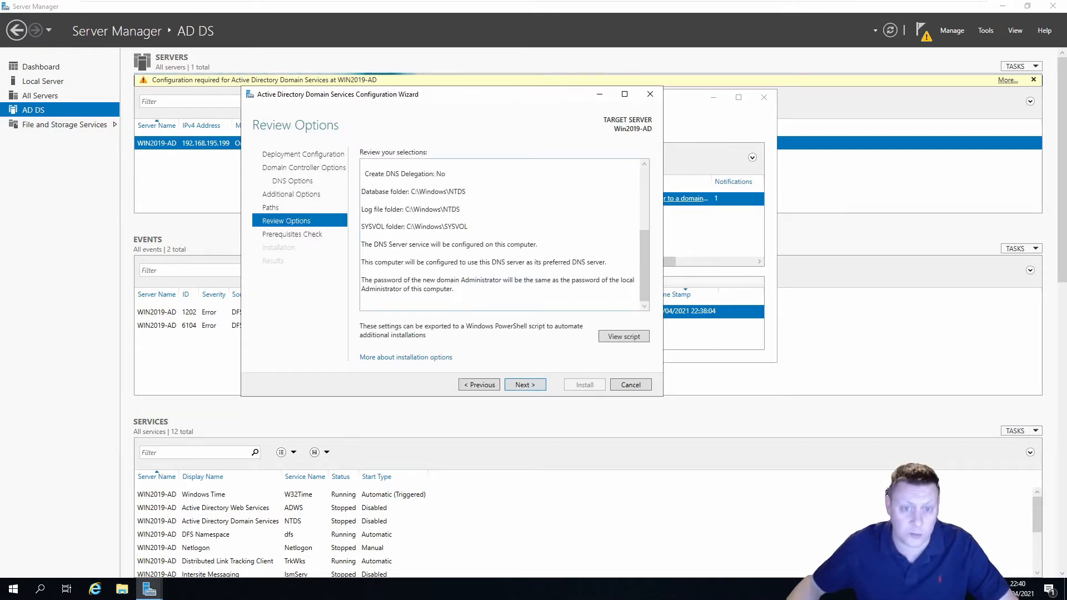
pyautogui.scroll(3, 500, 234)
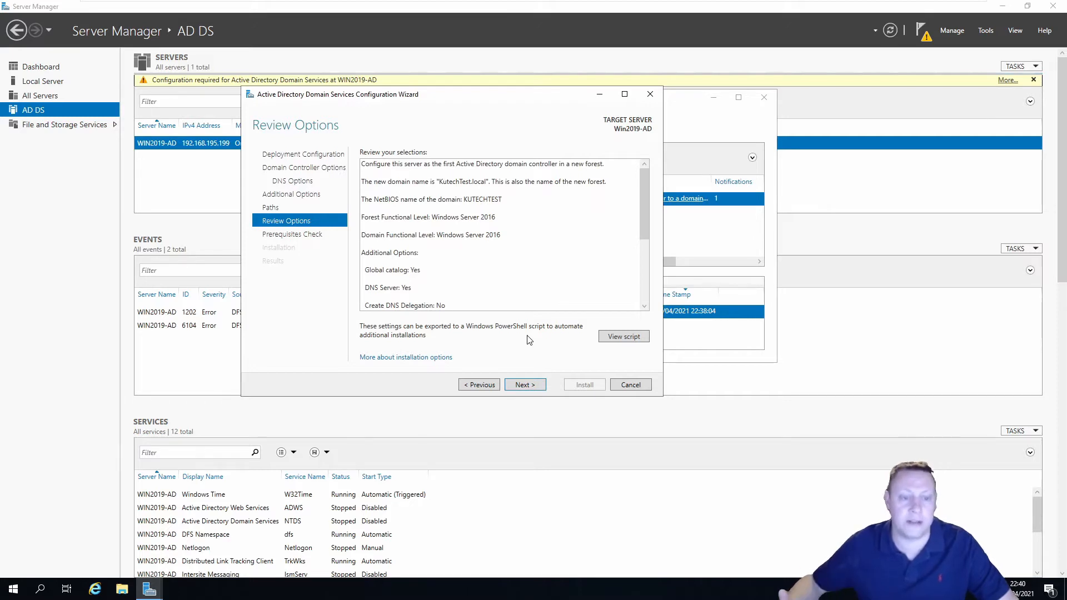
pyautogui.click(621, 337)
# Look over the Install-ADDSForest script in Notepad, then close Notepad
pyautogui.moveTo(104, 237); pyautogui.dragTo(50, 117)
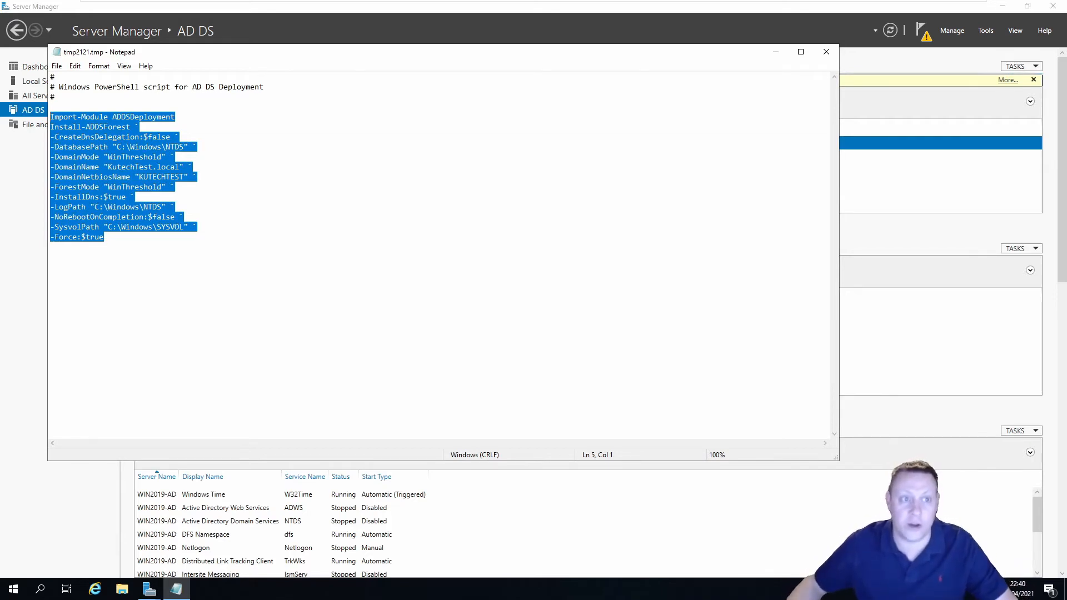
pyautogui.click(50, 256)
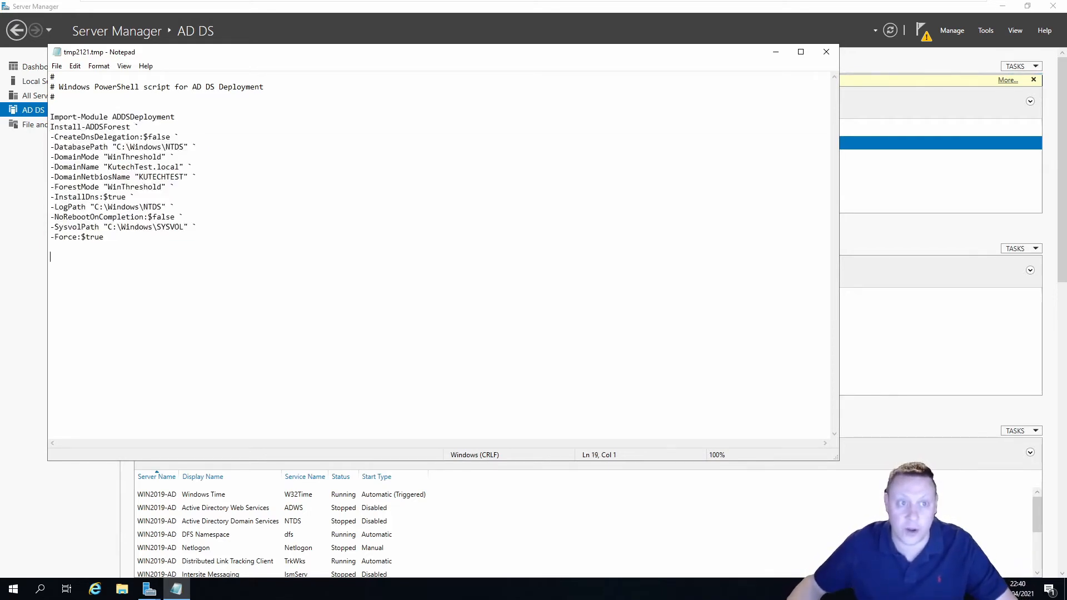
pyautogui.click(826, 52)
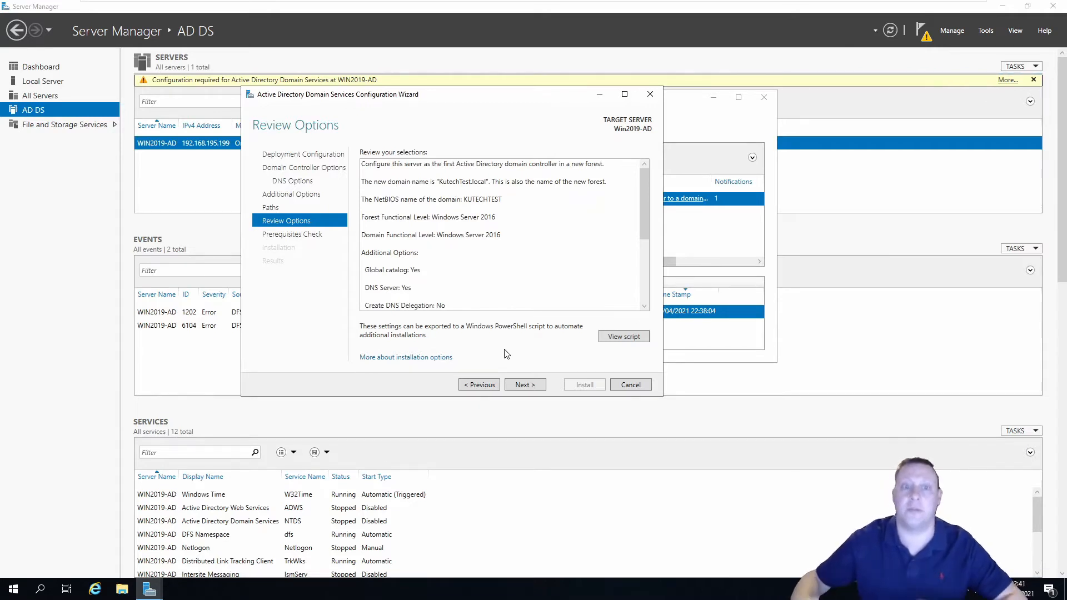
# Run the prerequisites check and install AD DS to promote the KutechTest.local domain controller
pyautogui.click(524, 384)
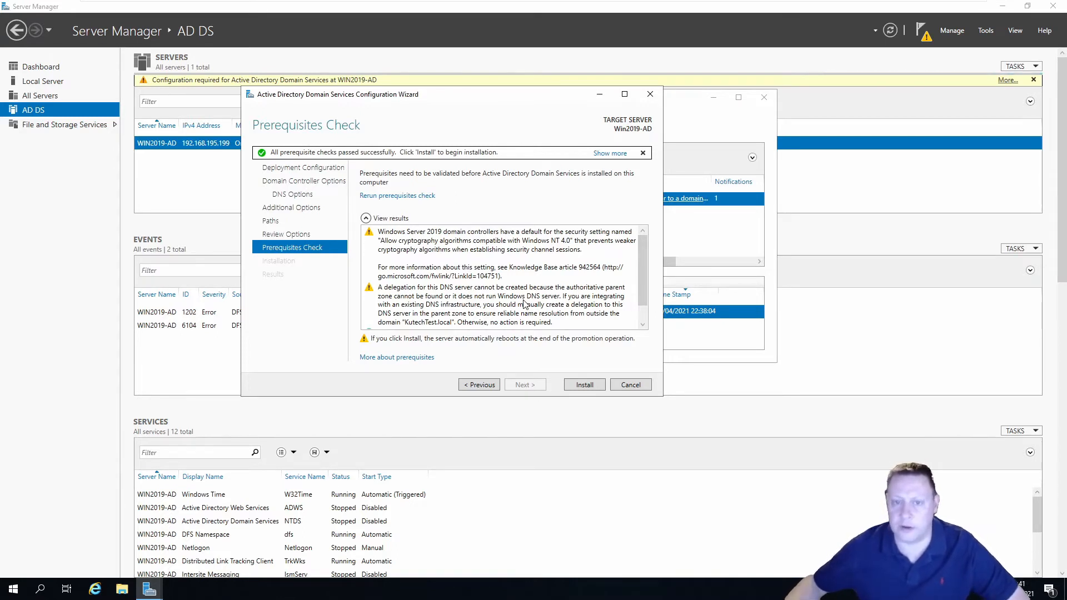
pyautogui.scroll(-3, 500, 302)
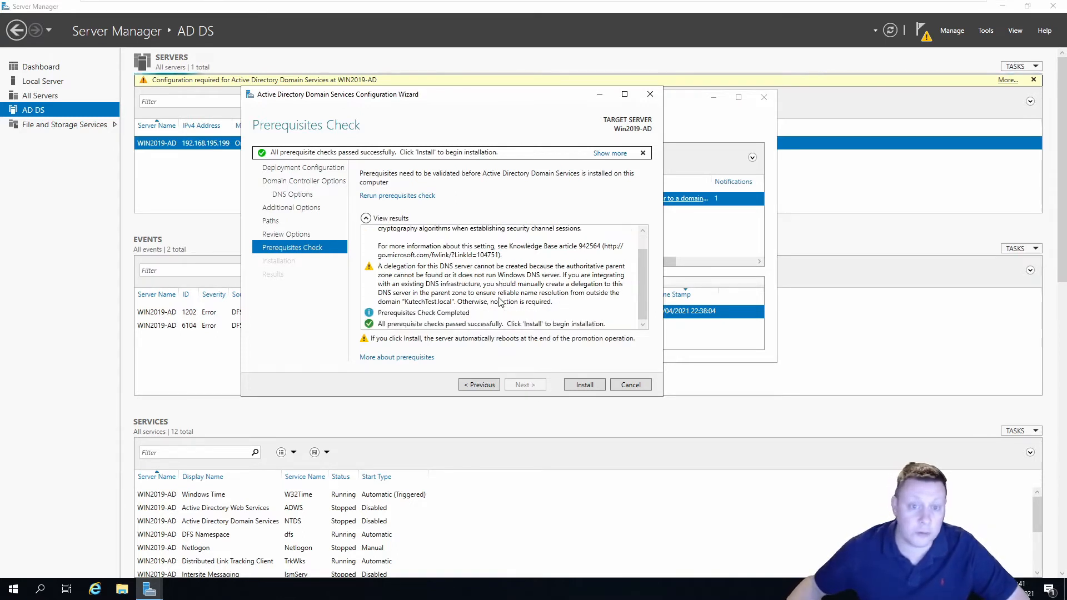
pyautogui.scroll(3, 500, 301)
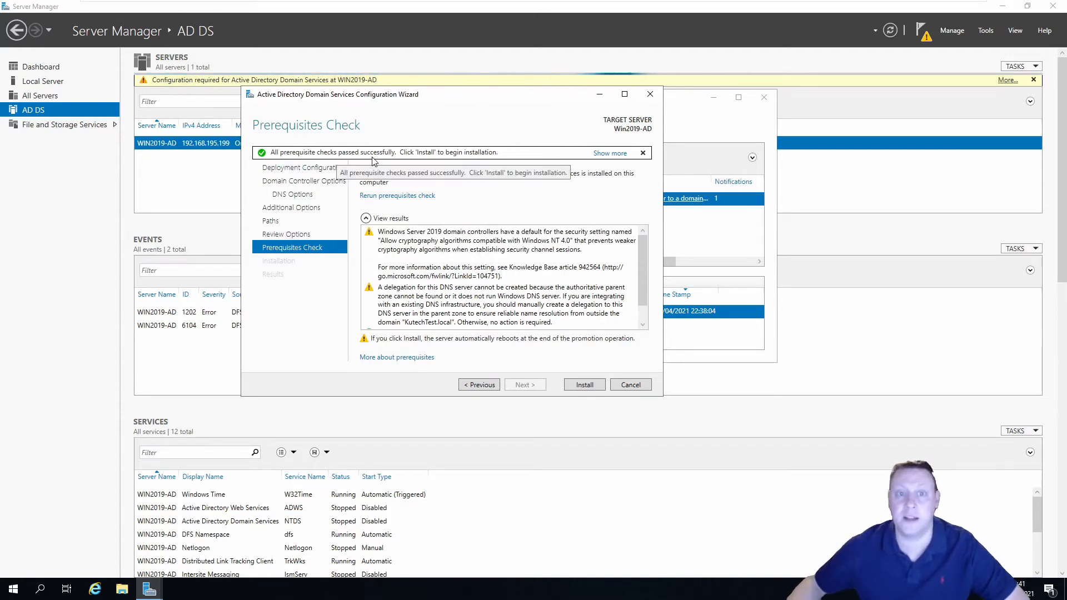
pyautogui.click(584, 384)
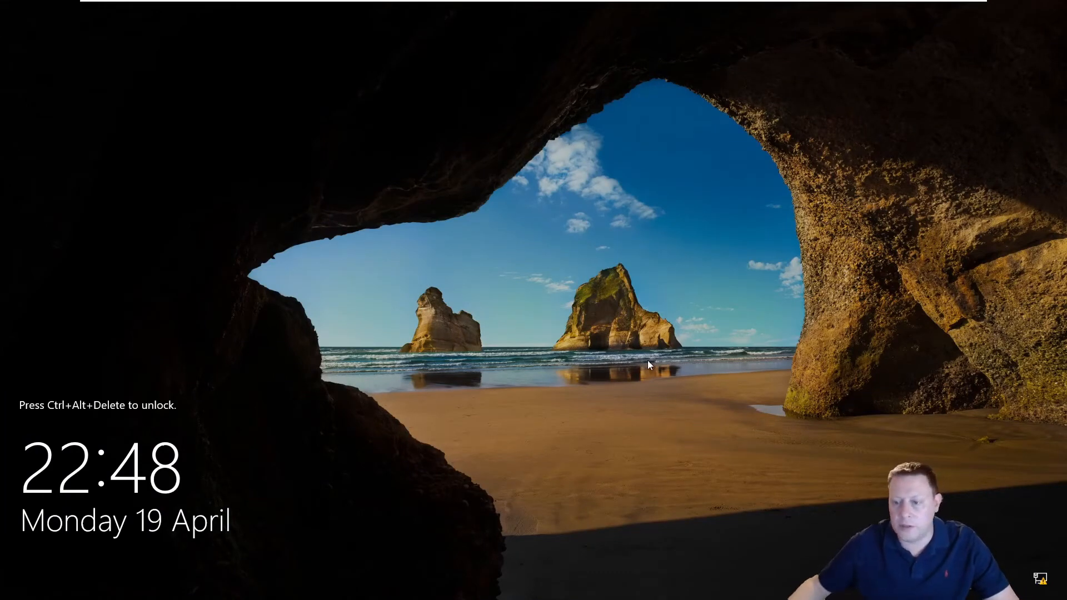
# Send Ctrl+Alt+Del to Win2019-AD and sign in with the domain administrator password
pyautogui.moveTo(229, 3)
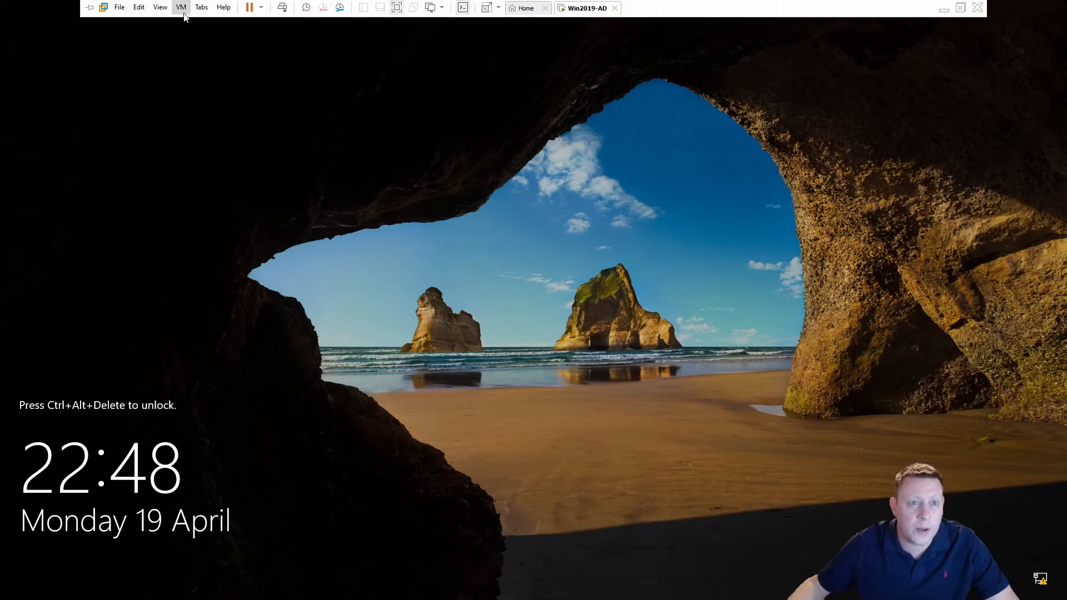
pyautogui.click(181, 7)
pyautogui.click(234, 62)
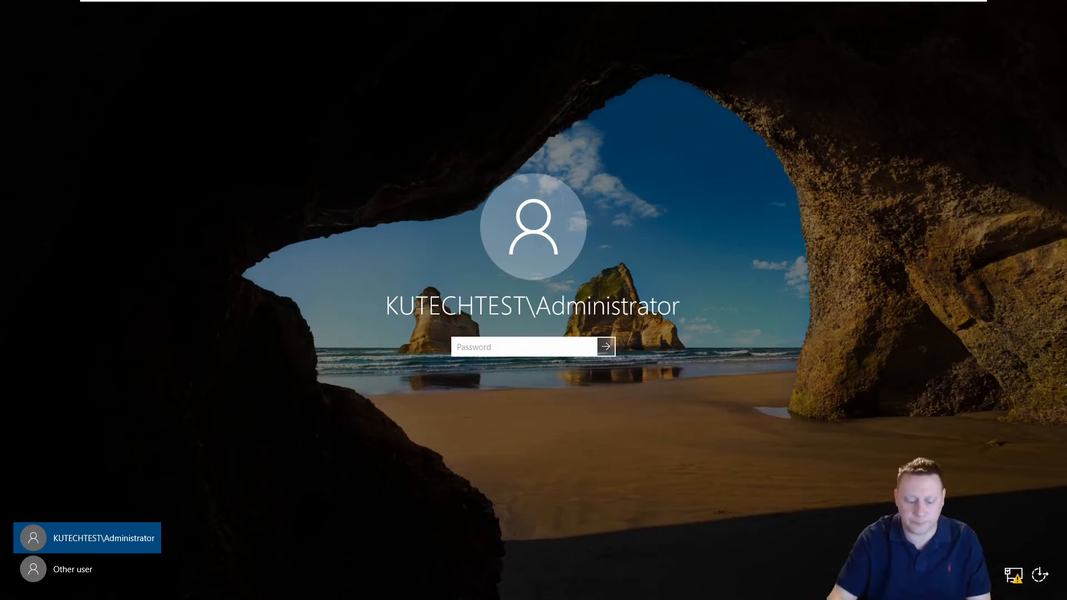
pyautogui.write('••••••••••')
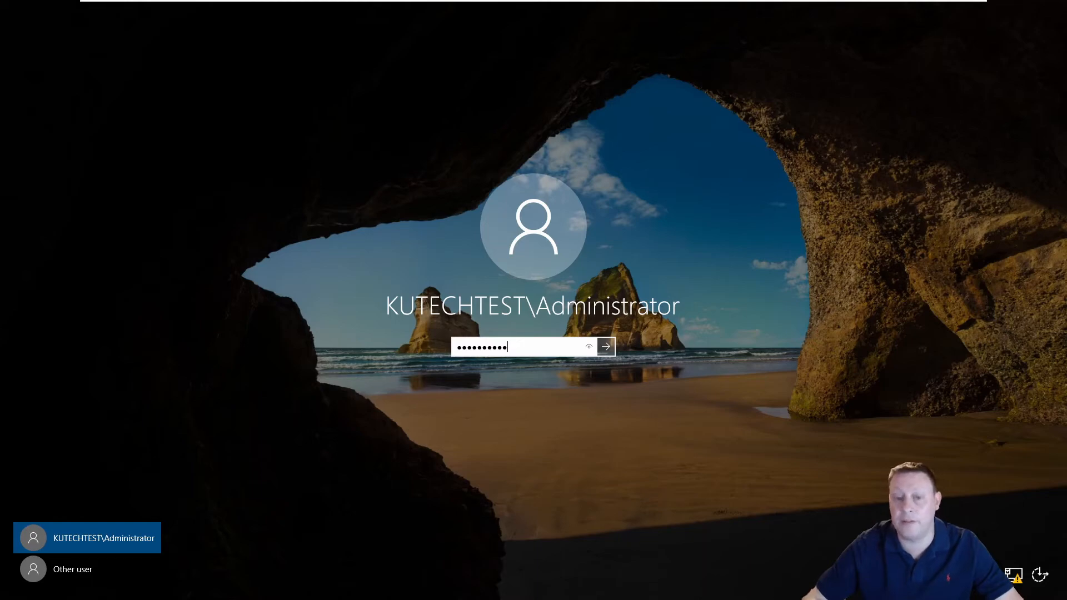
pyautogui.press('Return')
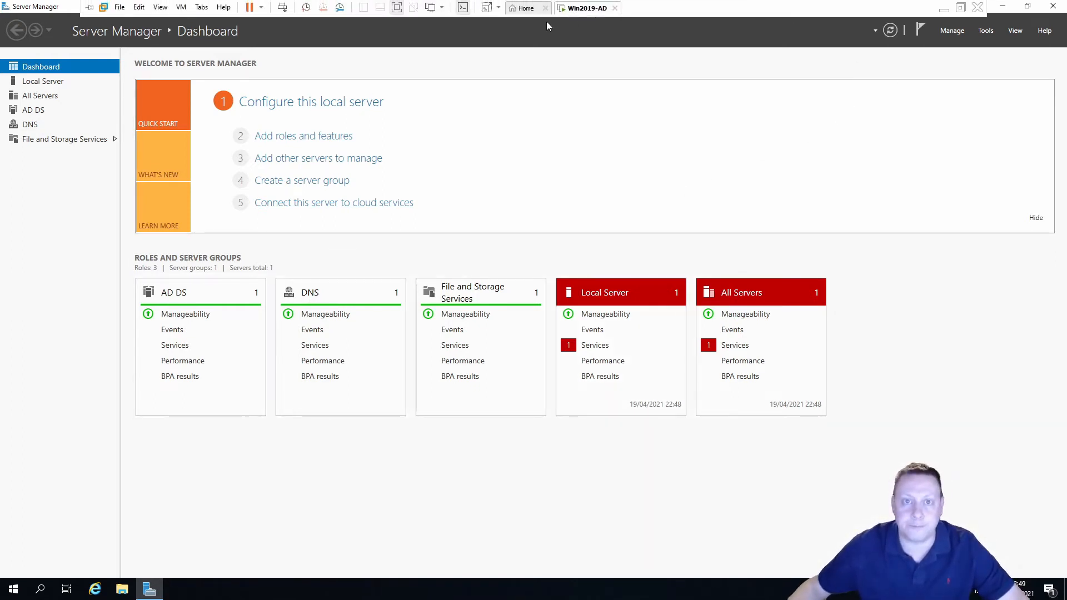
# Power on the Node2019A1 virtual machine from the Home library
pyautogui.click(539, 13)
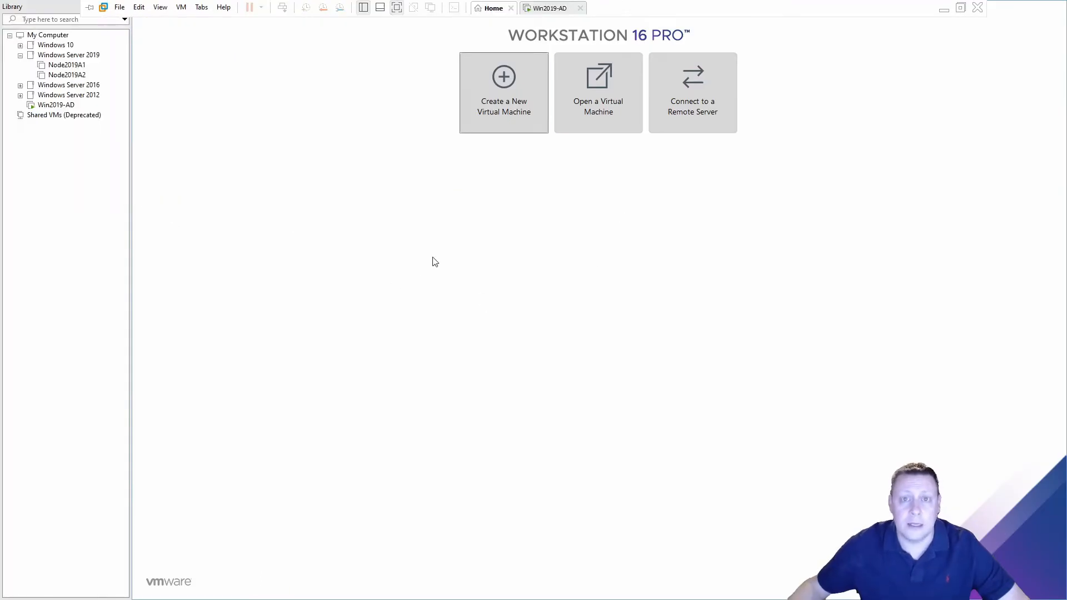
pyautogui.click(77, 65)
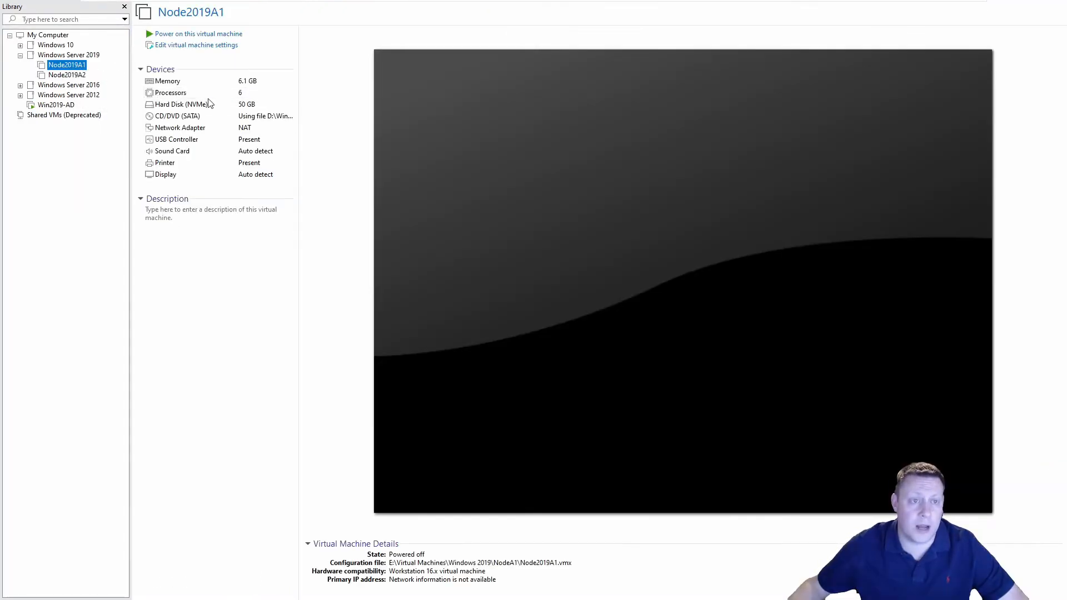
pyautogui.click(214, 34)
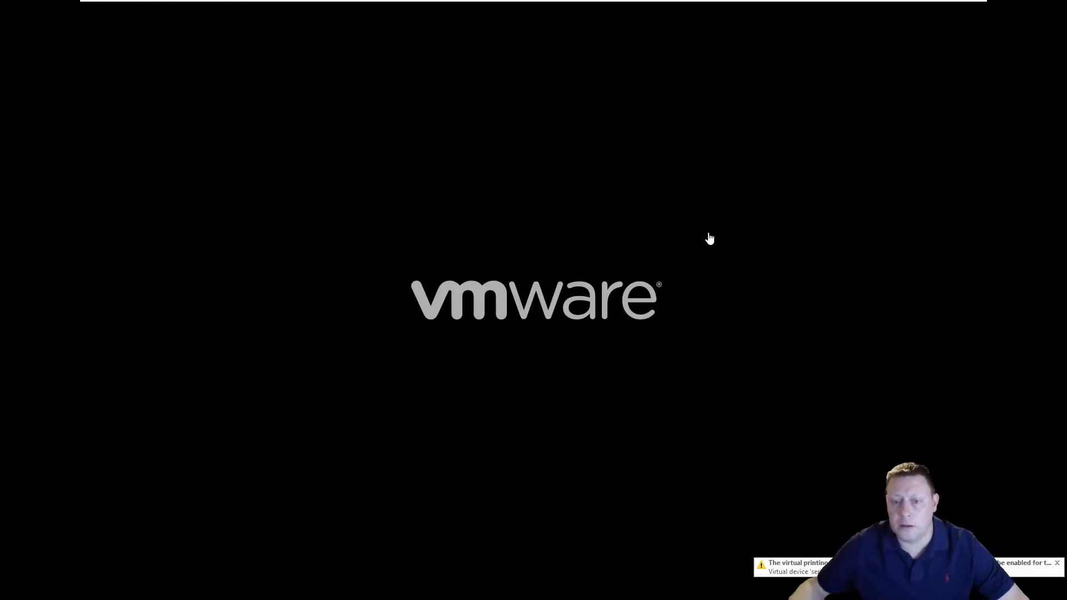
pyautogui.click(1056, 564)
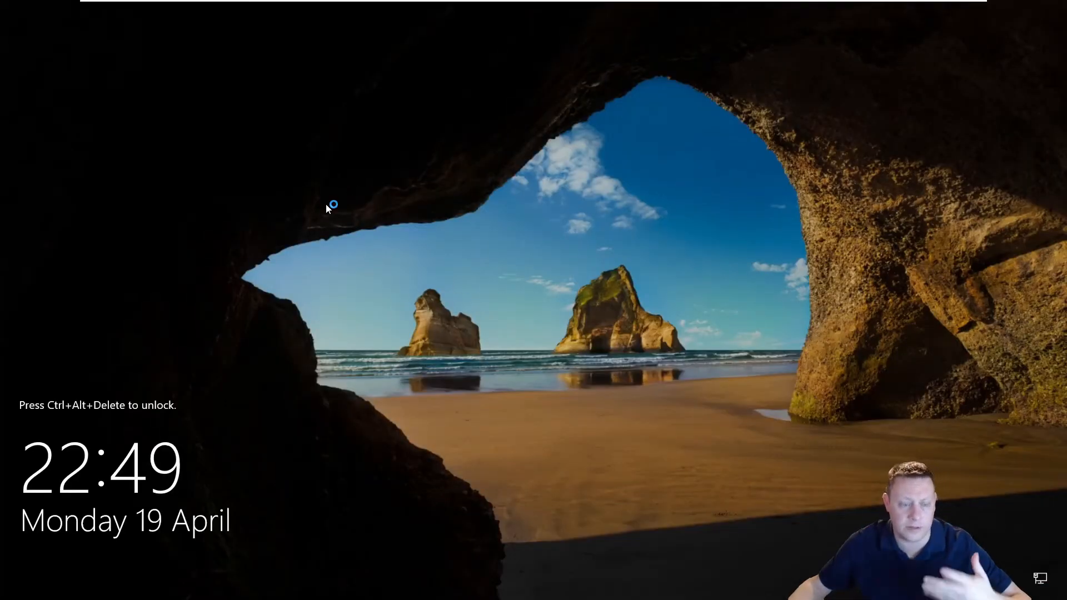
# Send Ctrl+Alt+Del to Node2019A1 and sign in as Administrator
pyautogui.moveTo(257, 4)
pyautogui.click(181, 7)
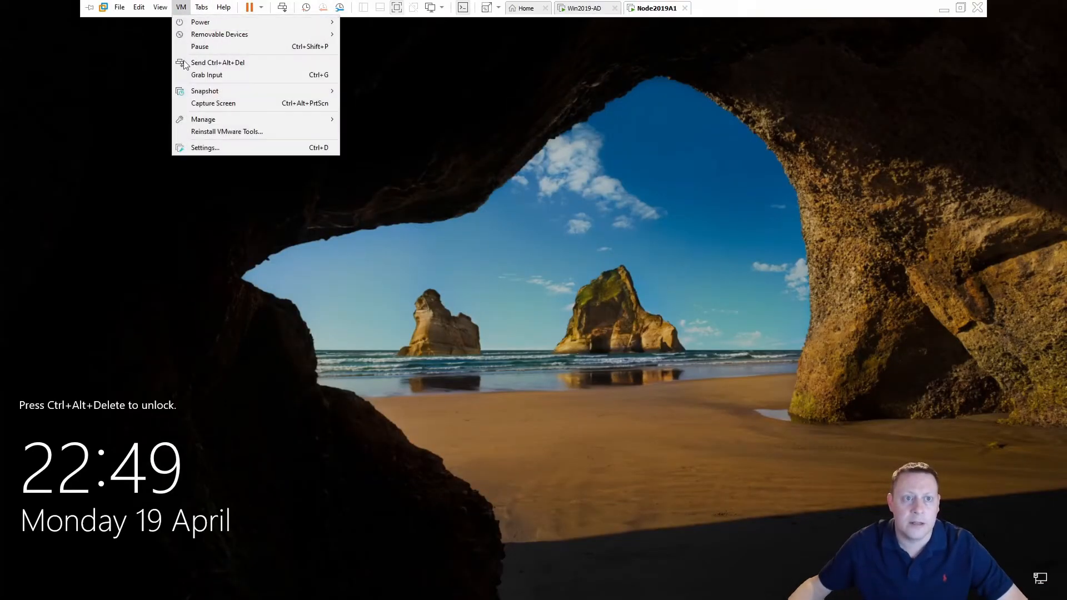
pyautogui.click(245, 62)
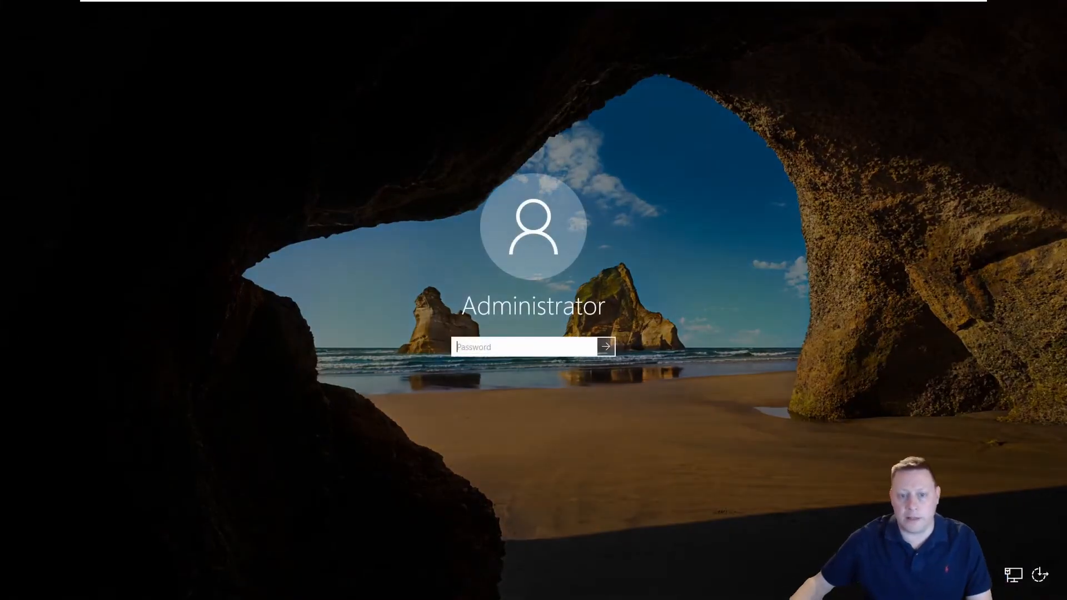
pyautogui.press('Return')
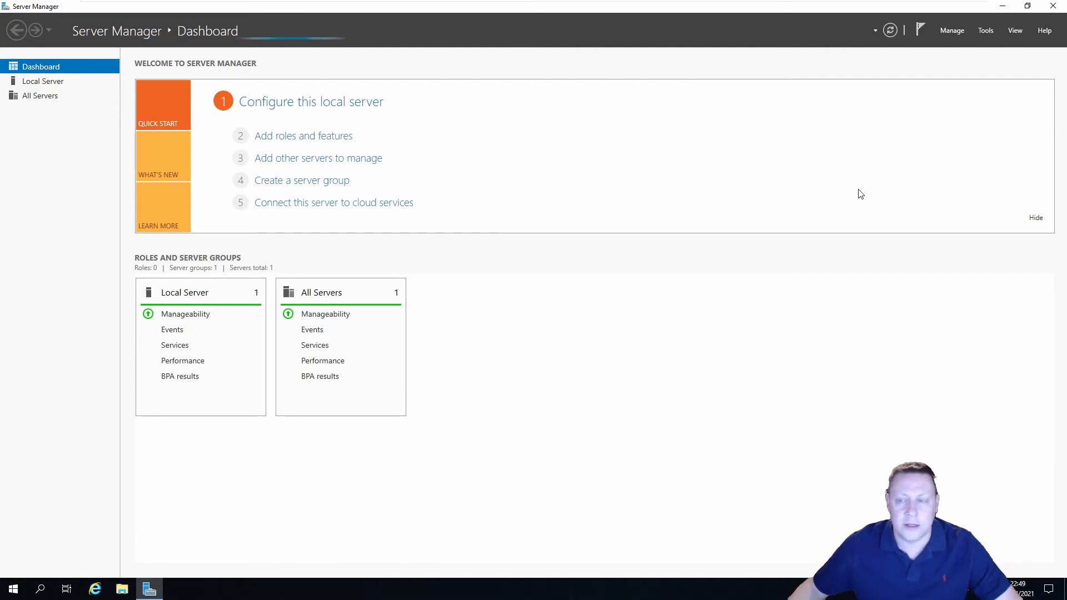
# Rename the computer to Node2019A1 through This PC's system properties
pyautogui.click(1053, 7)
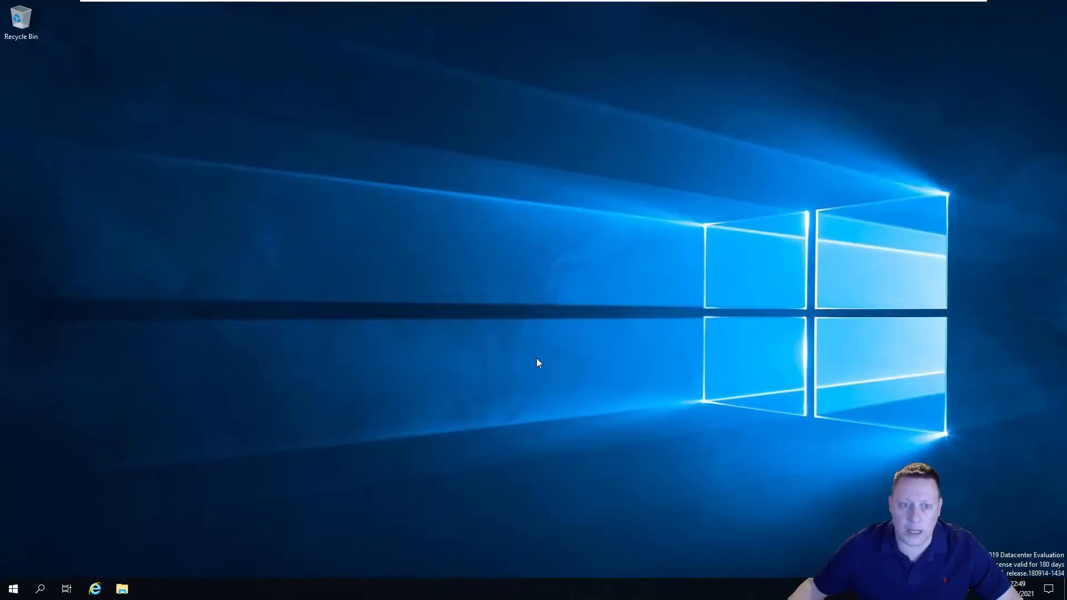
pyautogui.click(13, 589)
pyautogui.write('this')
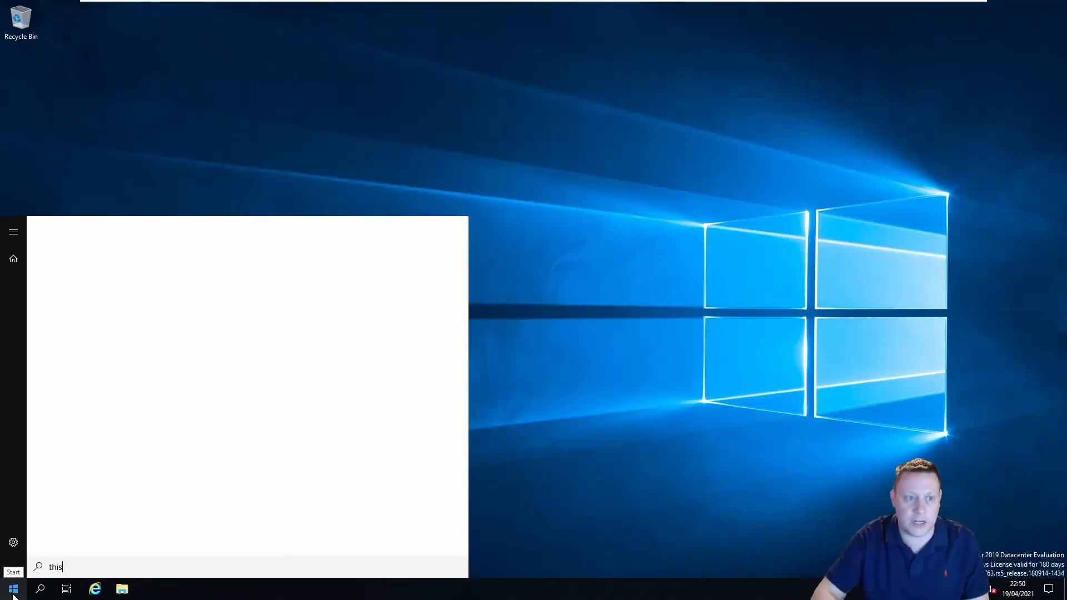
pyautogui.rightClick(83, 288)
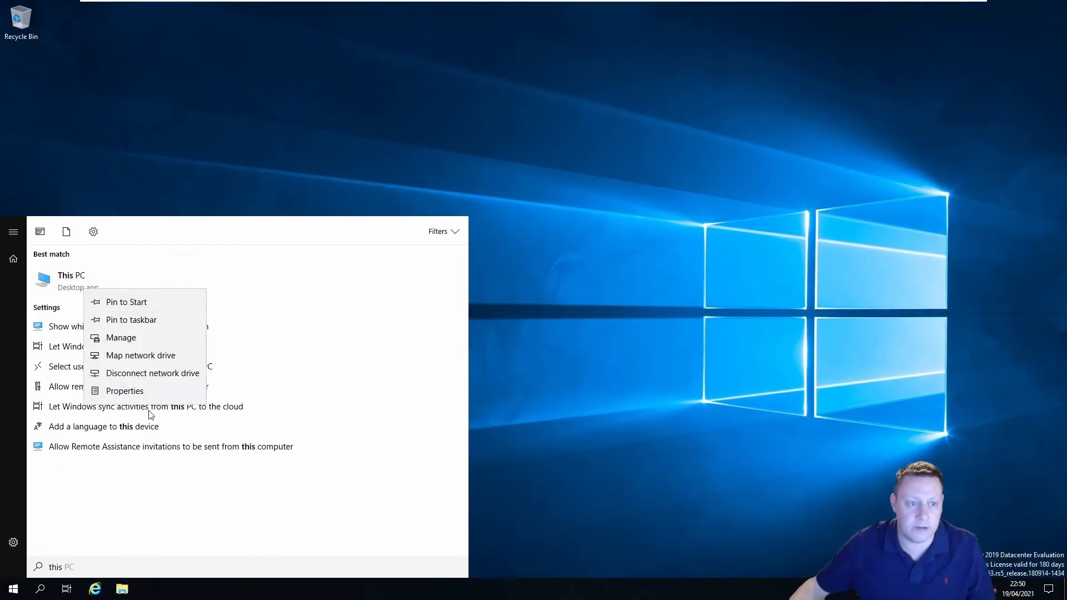
pyautogui.click(155, 391)
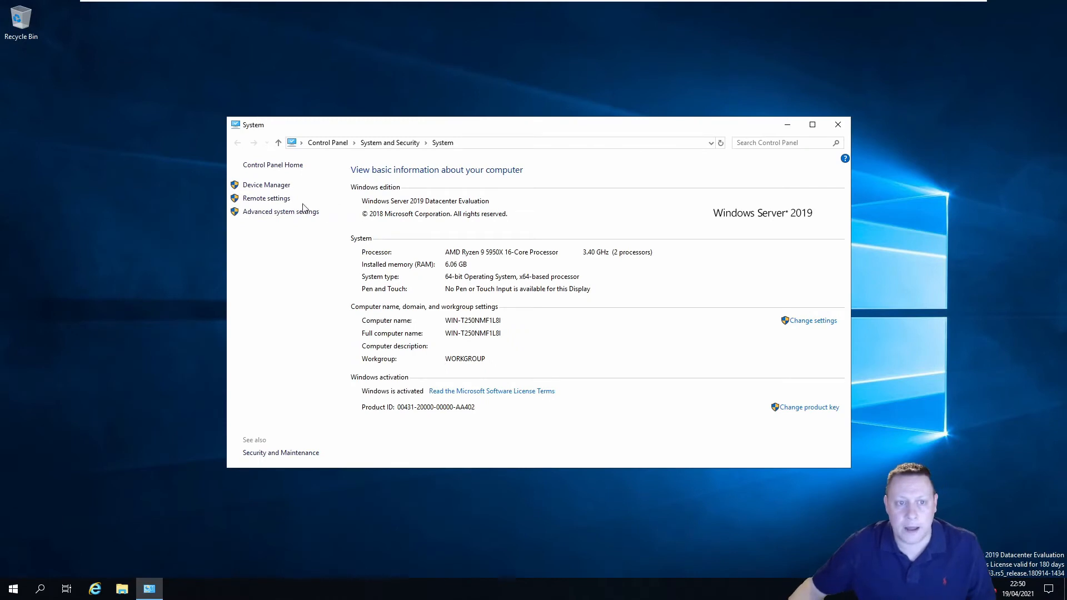
pyautogui.click(803, 322)
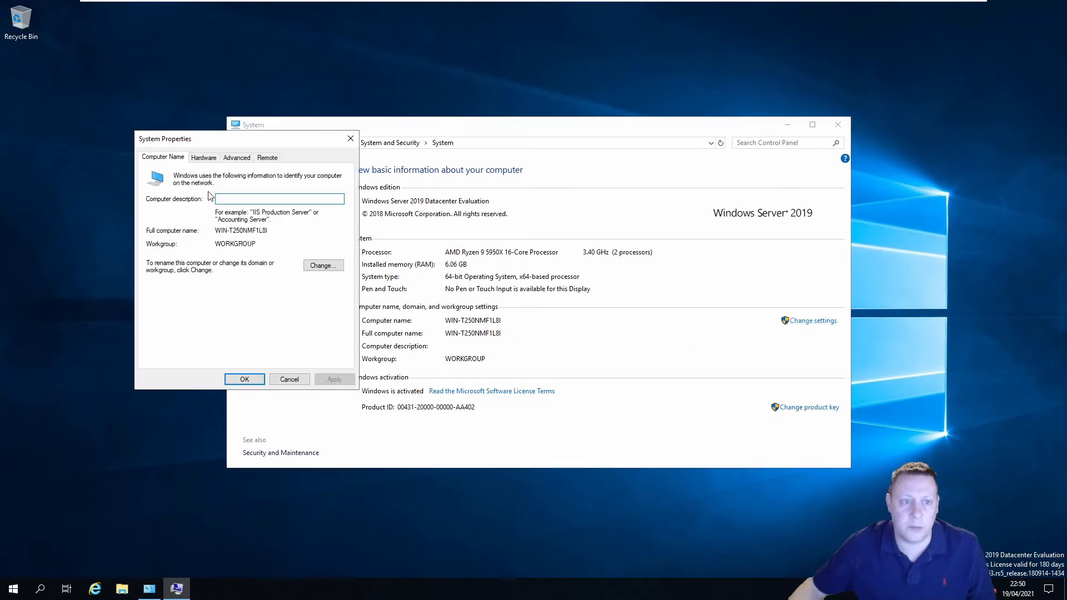
pyautogui.click(304, 262)
pyautogui.moveTo(200, 222); pyautogui.dragTo(154, 222)
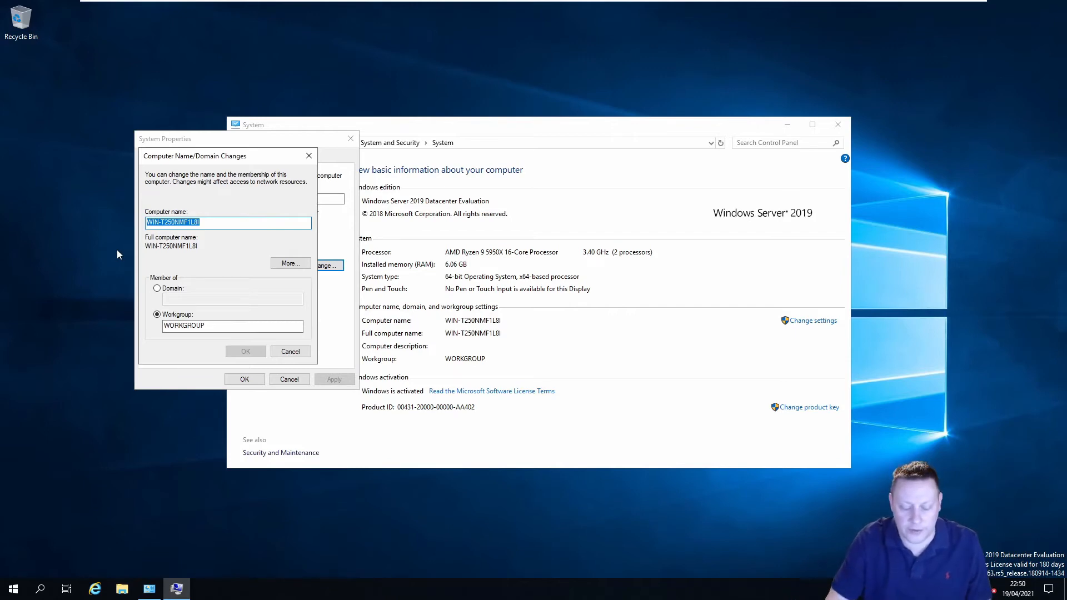
pyautogui.write('Node')
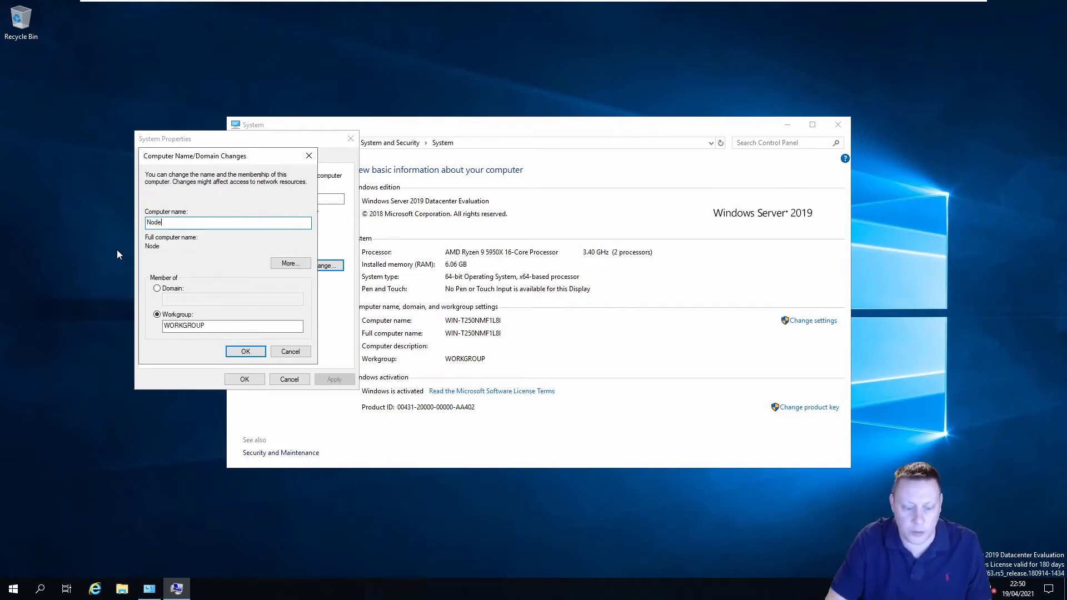
pyautogui.write('2019A1')
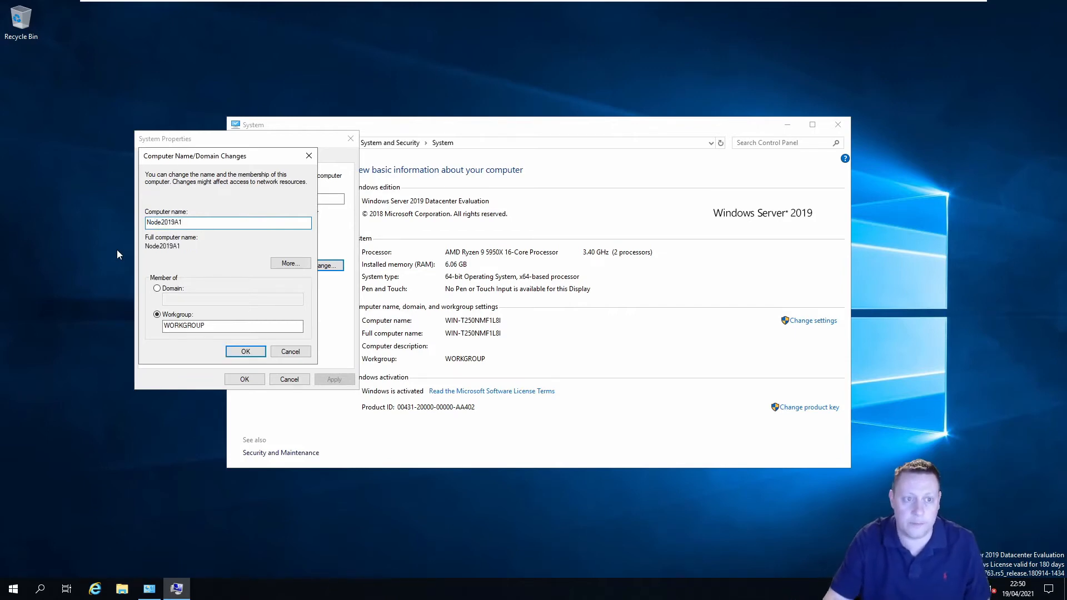
pyautogui.click(246, 352)
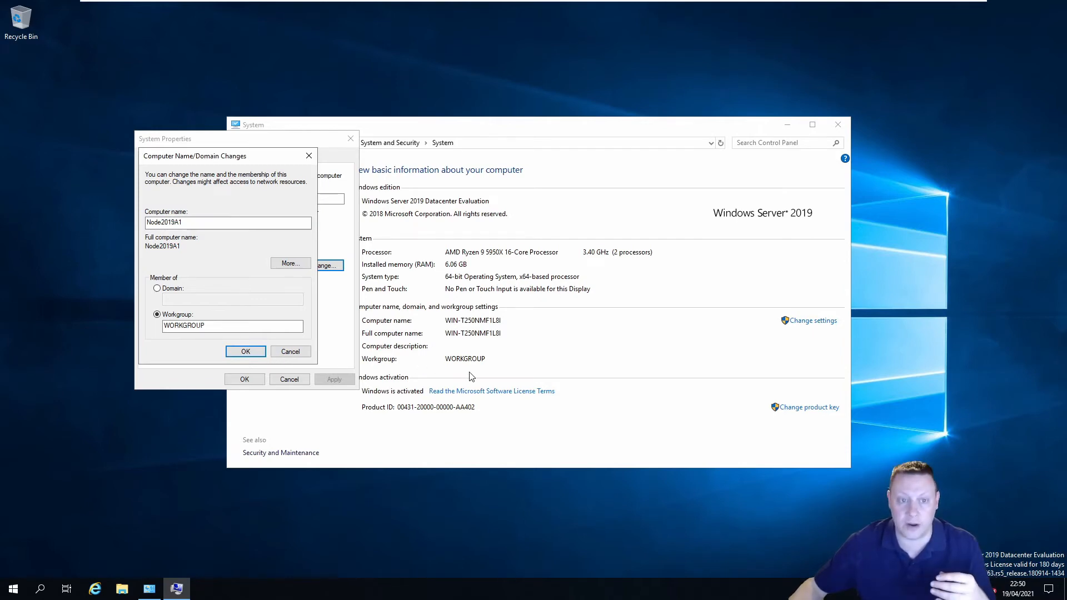
# Acknowledge the restart notice, close System Properties, and choose Restart Later
pyautogui.click(586, 314)
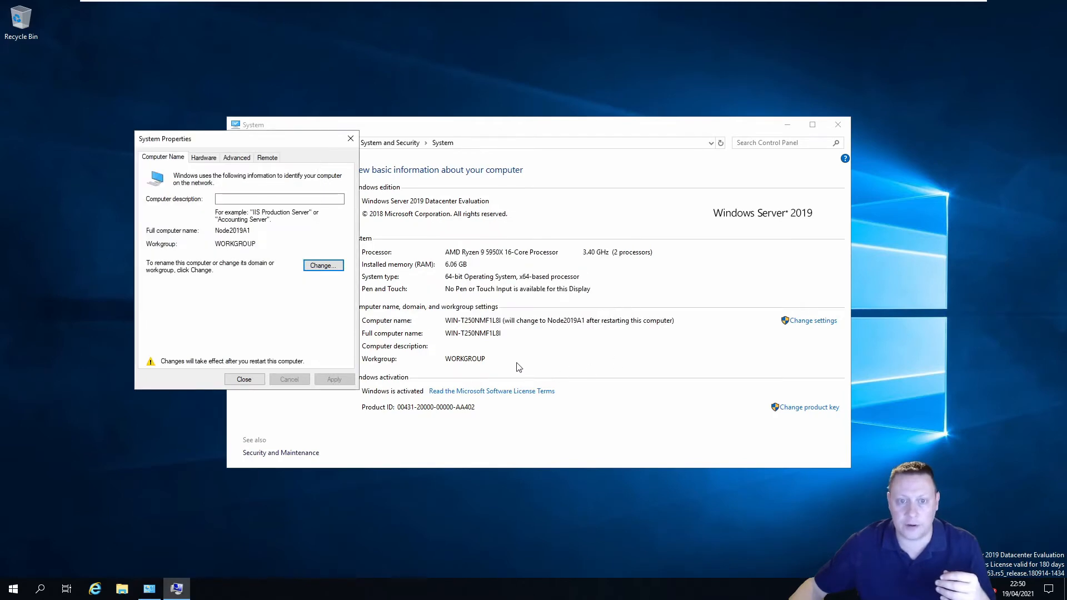
pyautogui.click(261, 378)
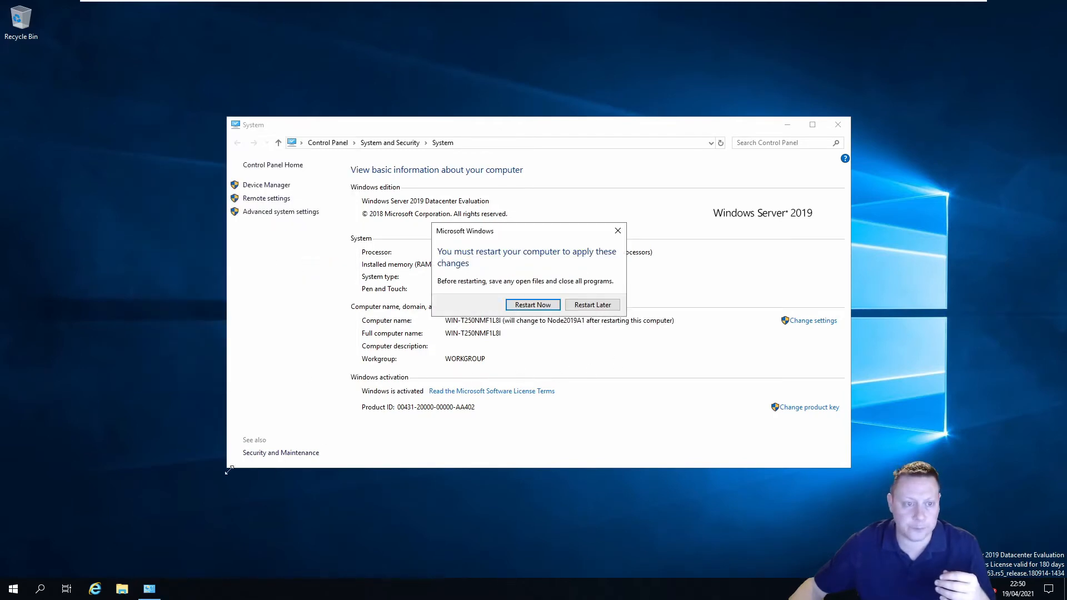
pyautogui.click(589, 305)
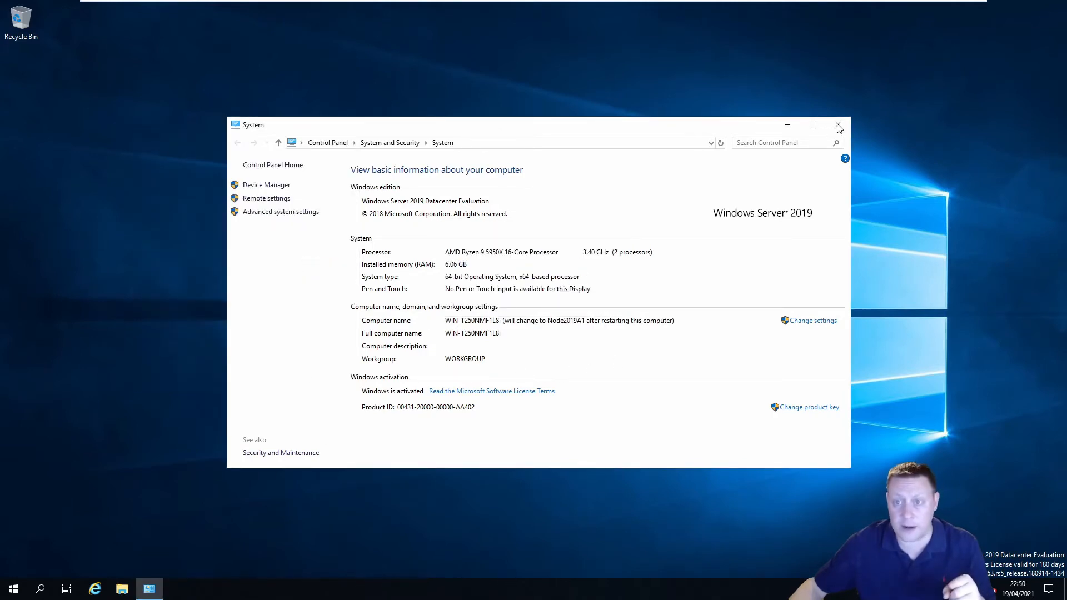
# Go to Network and Sharing Center via Control Panel's Network and Internet
pyautogui.click(328, 142)
pyautogui.click(421, 240)
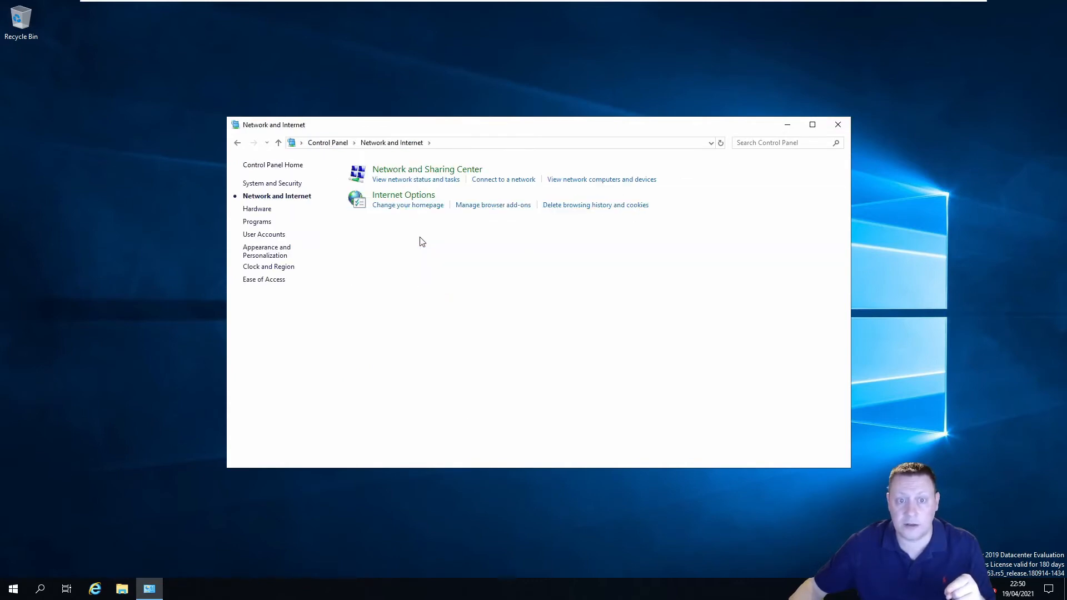
pyautogui.click(431, 173)
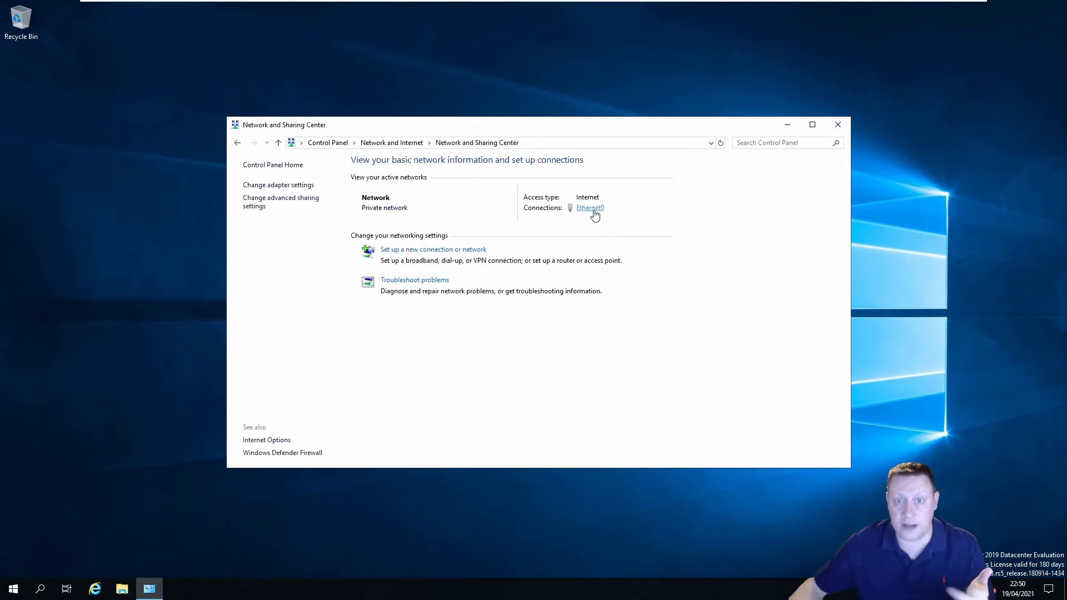
# Open Ethernet0's IPv4 properties and switch to a manually assigned IP address
pyautogui.click(592, 208)
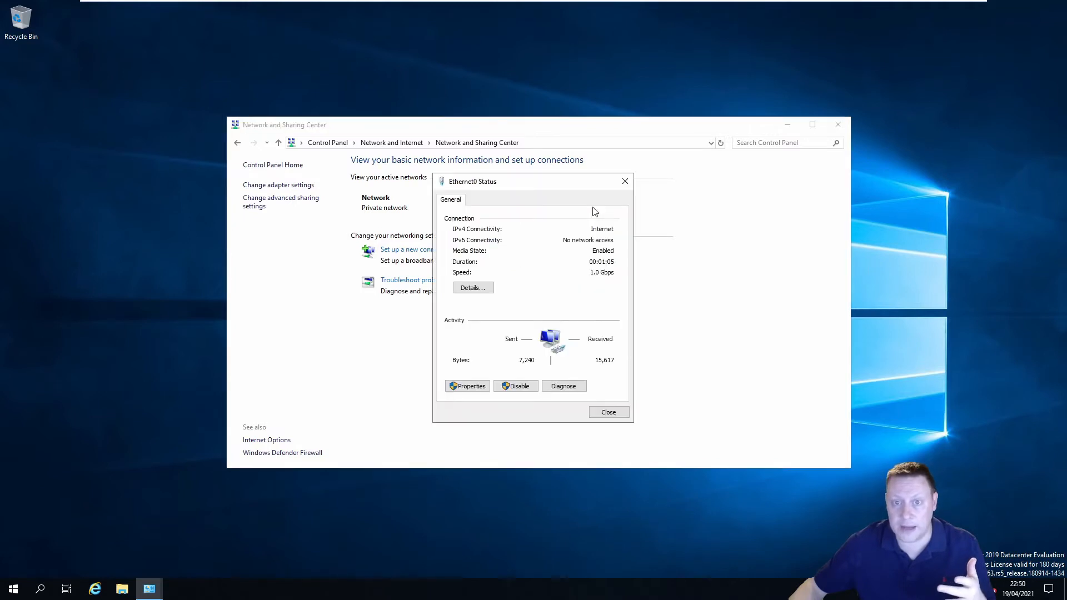
pyautogui.click(464, 386)
pyautogui.click(521, 309)
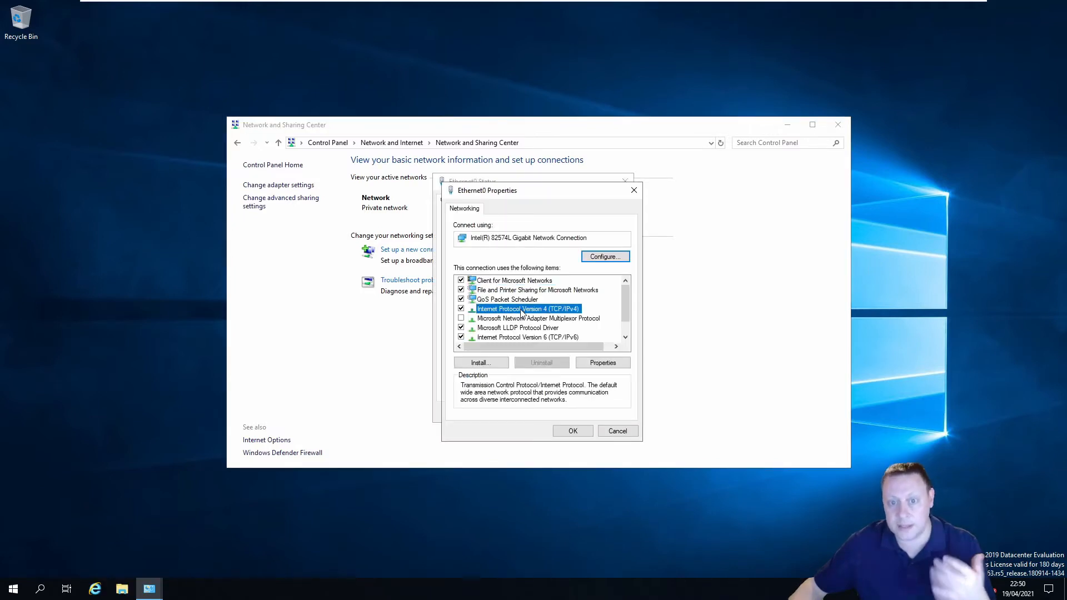
pyautogui.click(603, 363)
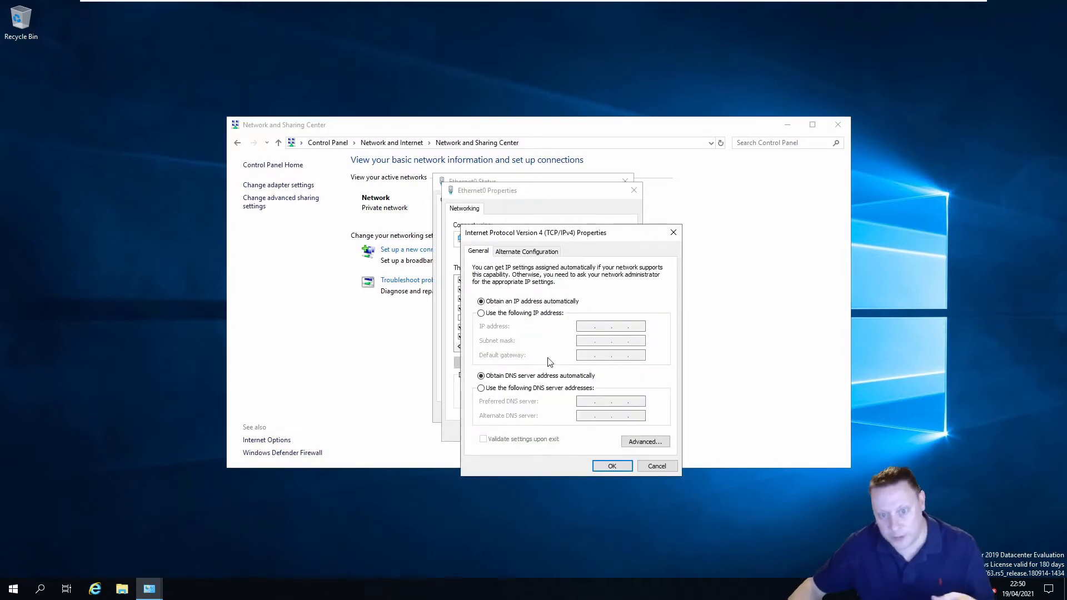
pyautogui.click(512, 313)
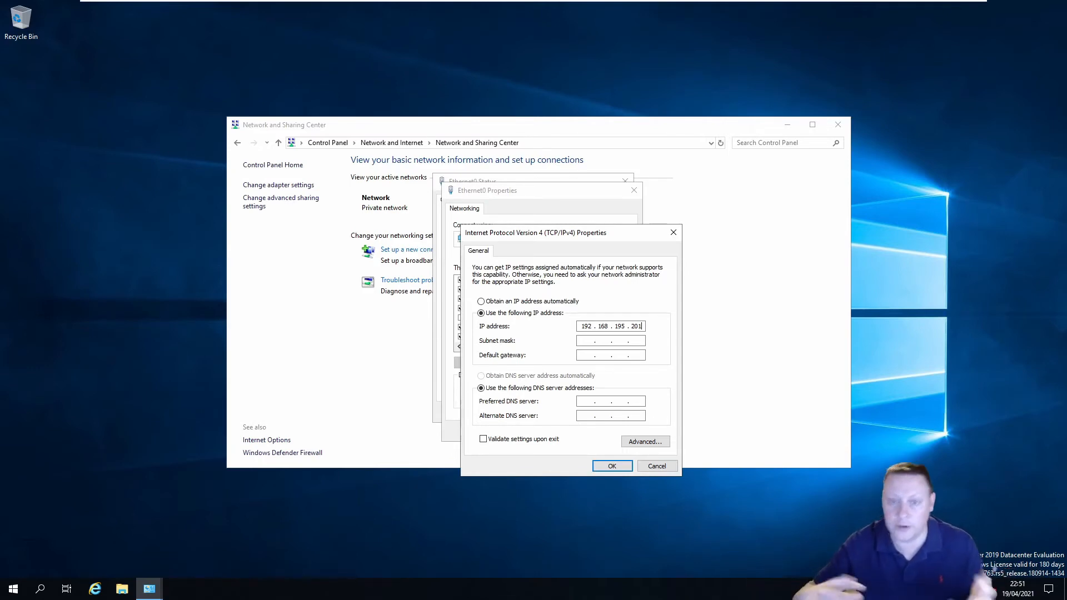
# Fill in IP 192.168.195.201, mask 255.255.255.0, gateway 192.168.195.2 and DNS 192.168.195.199
pyautogui.press('Tab')
pyautogui.press('Tab')
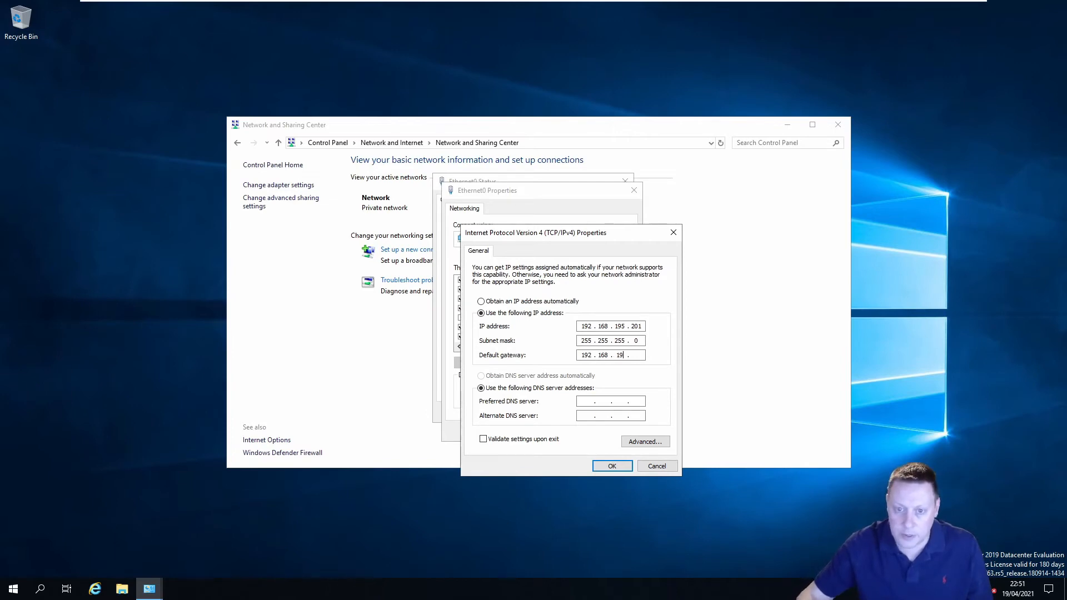
pyautogui.press('Tab')
pyautogui.press('Tab')
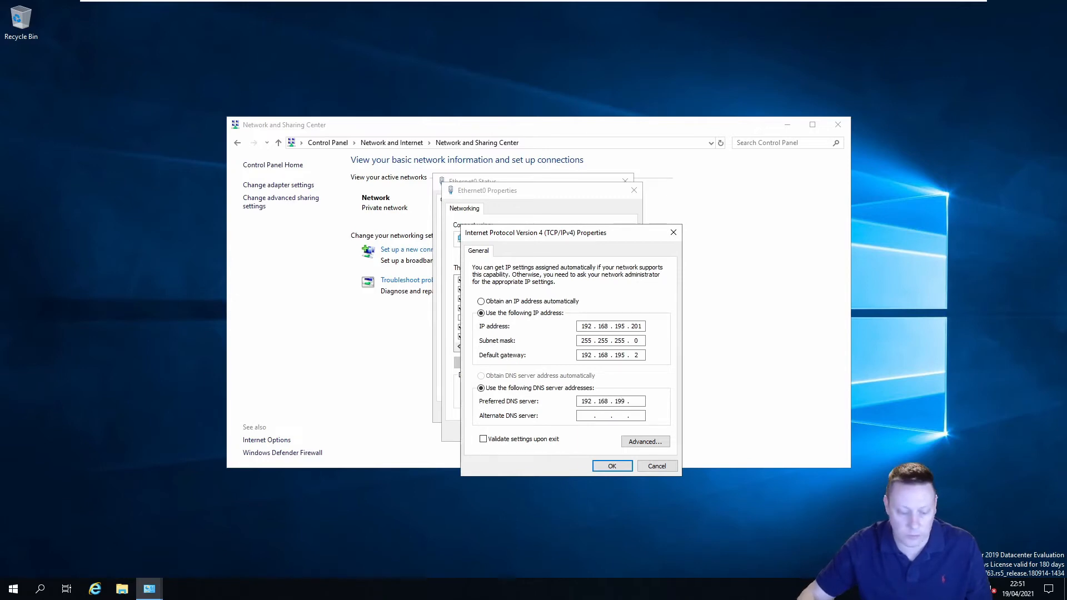
pyautogui.hotkey('shift', 'Tab')
pyautogui.press('Tab')
pyautogui.press('Tab')
pyautogui.press('Tab')
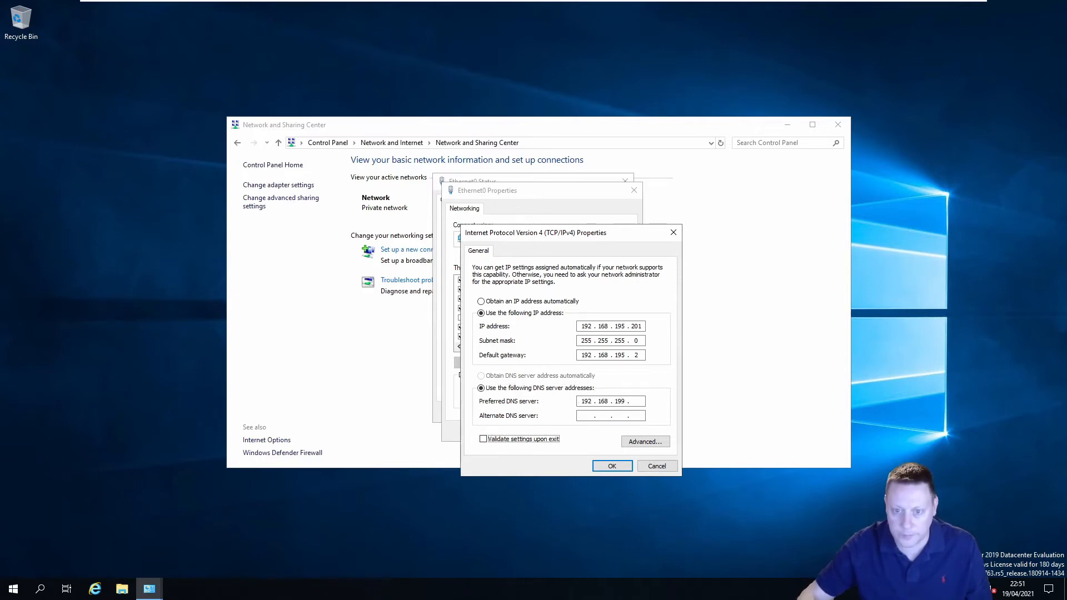
pyautogui.doubleClick(622, 403)
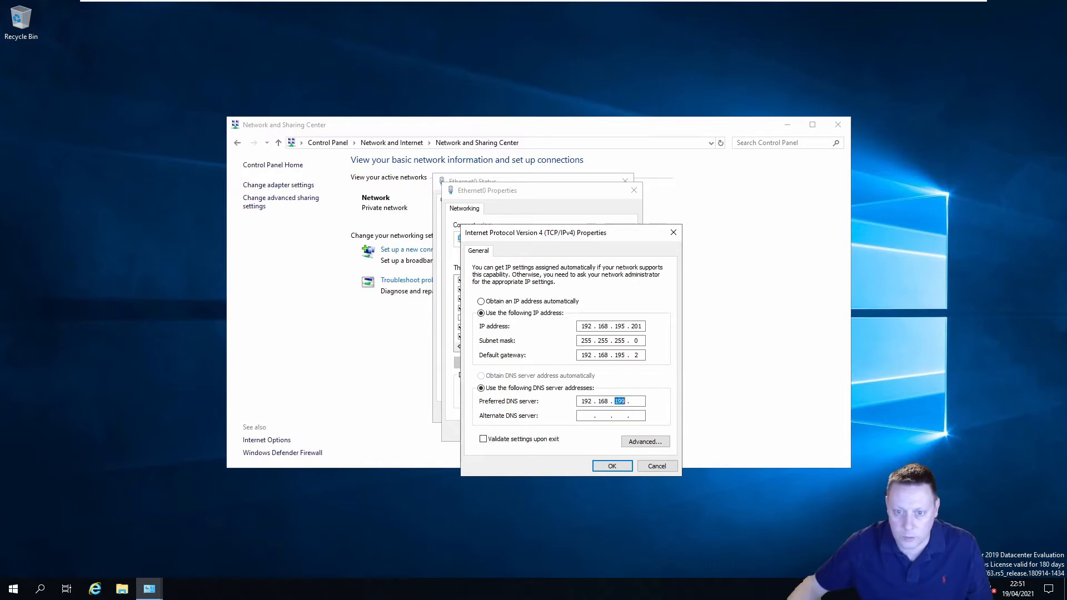
pyautogui.write('195')
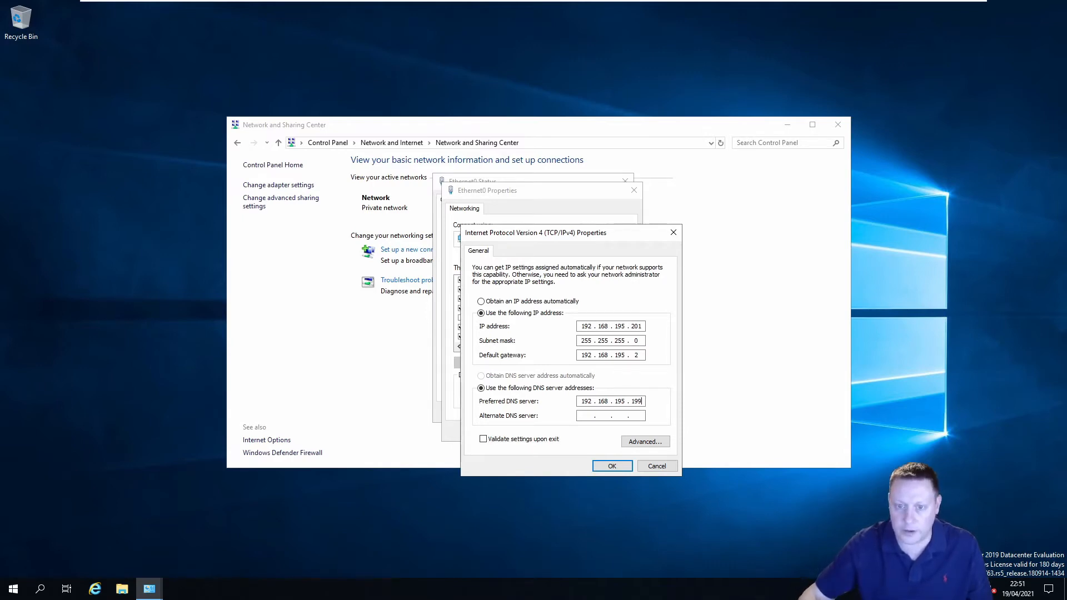
# Apply the IPv4 settings and close the adapter, status and Network and Sharing Center windows
pyautogui.click(612, 466)
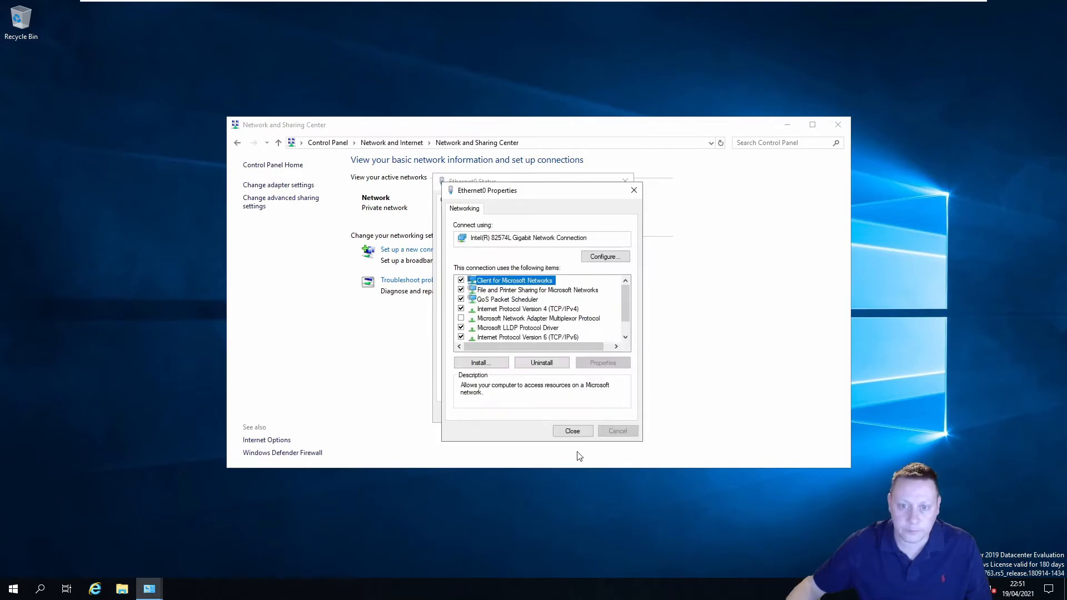
pyautogui.click(581, 433)
pyautogui.click(608, 412)
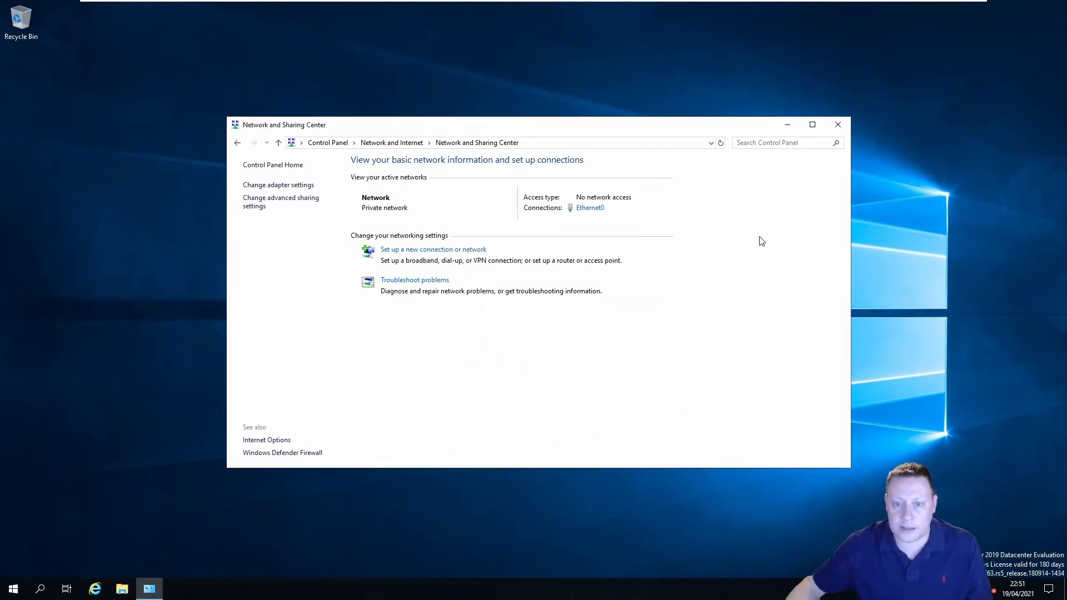
pyautogui.click(837, 124)
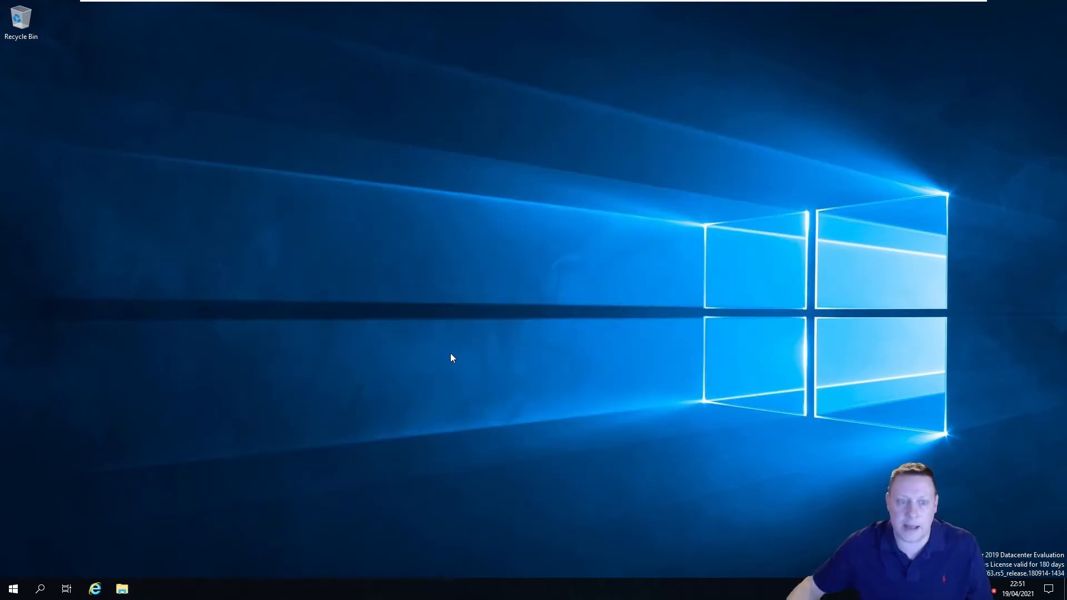
# Restart Node2019A1 from the Start menu's power options and confirm the restart
pyautogui.click(12, 590)
pyautogui.click(14, 564)
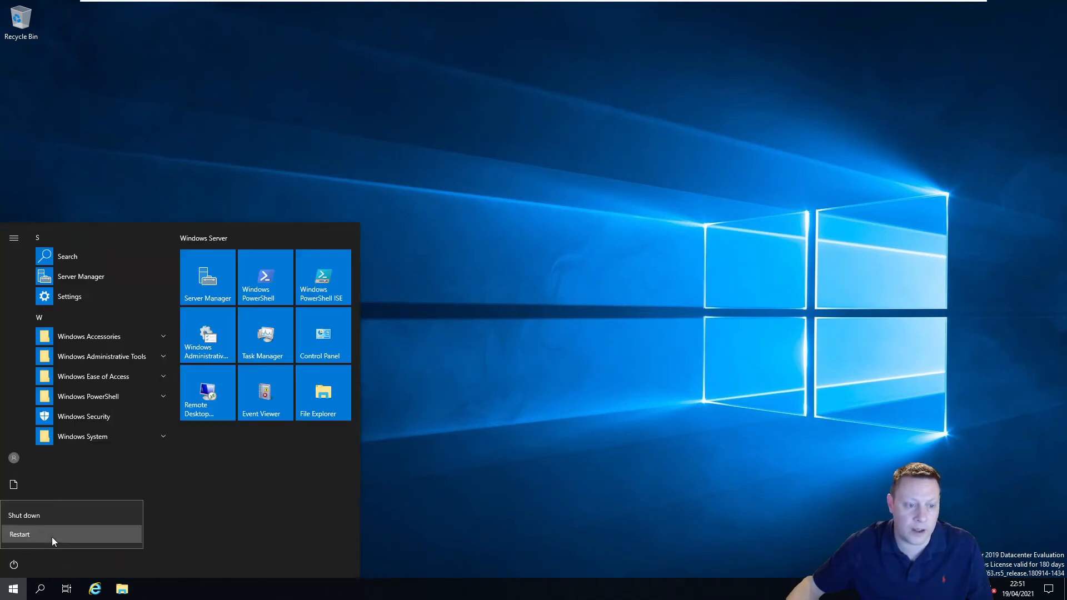
pyautogui.click(52, 536)
pyautogui.click(167, 532)
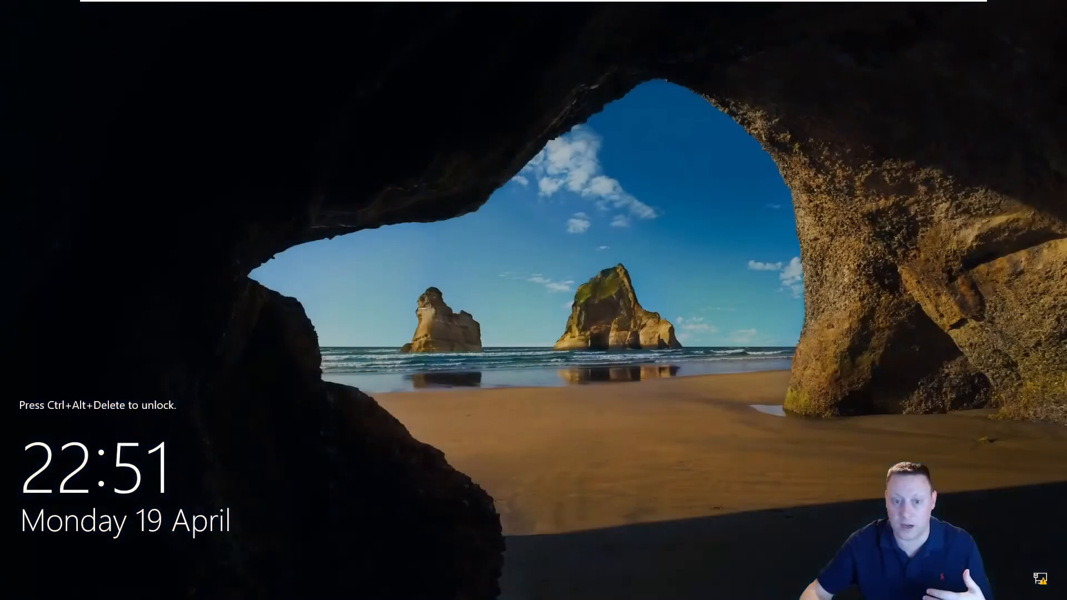
# Send Ctrl+Alt+Del to the VM and sign in with the Administrator password
pyautogui.moveTo(220, 6)
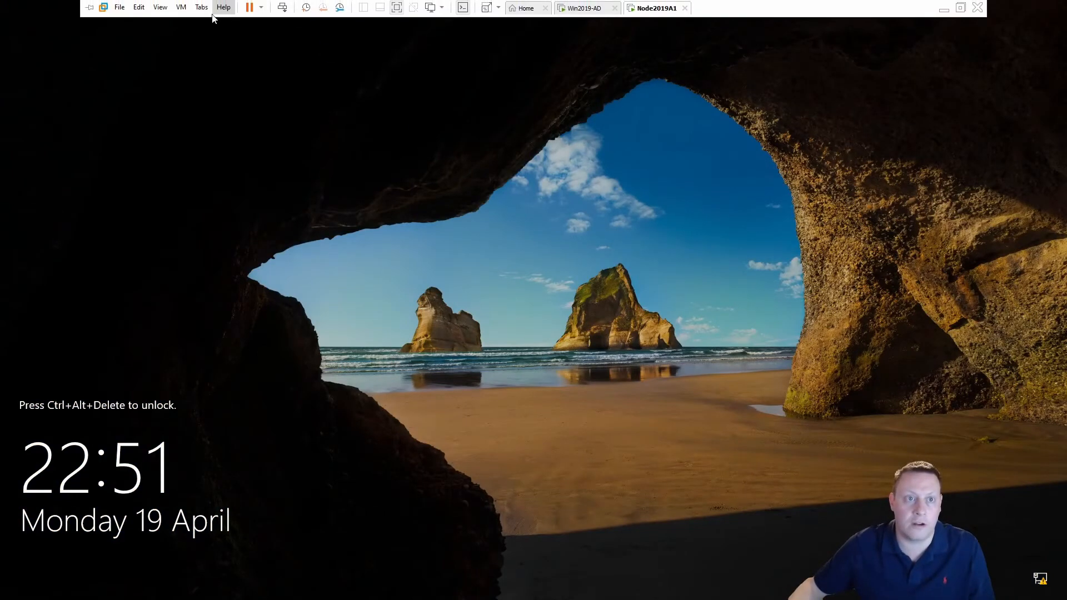
pyautogui.click(182, 7)
pyautogui.click(247, 76)
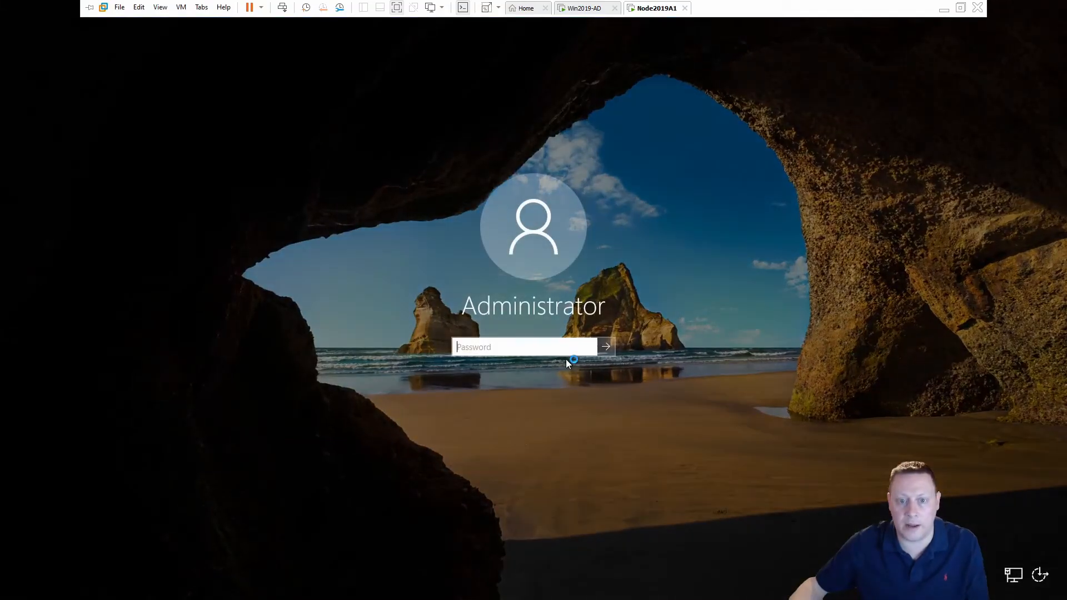
pyautogui.write('**********')
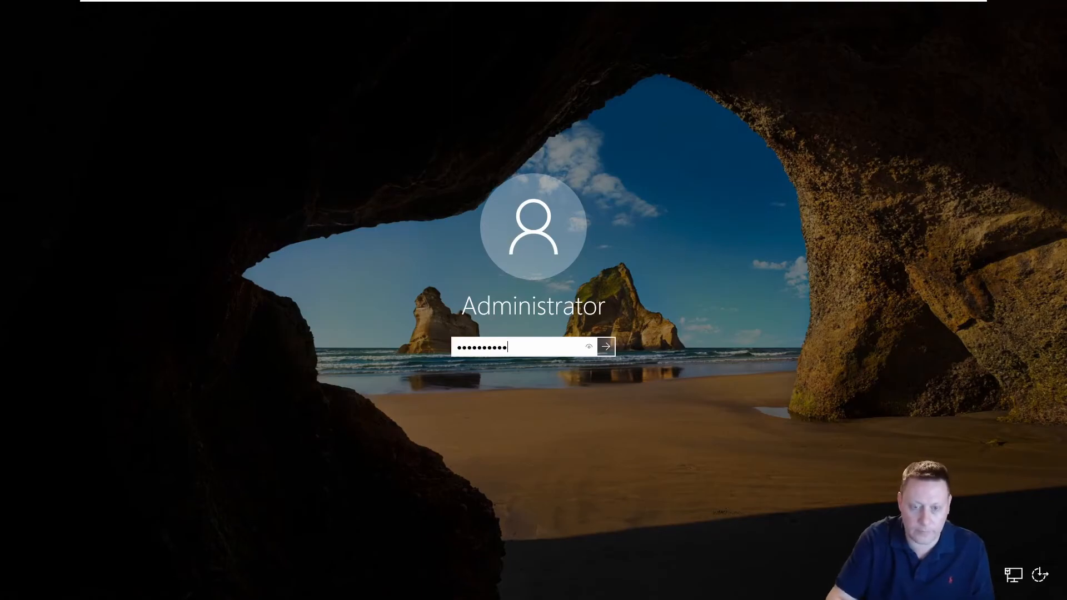
pyautogui.press('Return')
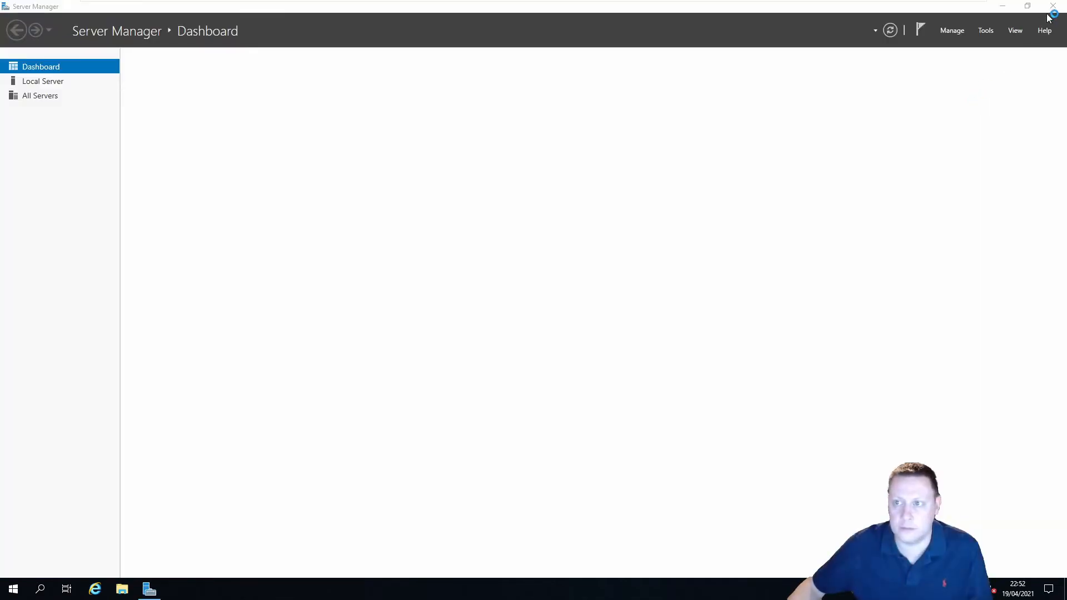
# Close Server Manager and open This PC's system properties via Start search
pyautogui.click(1051, 8)
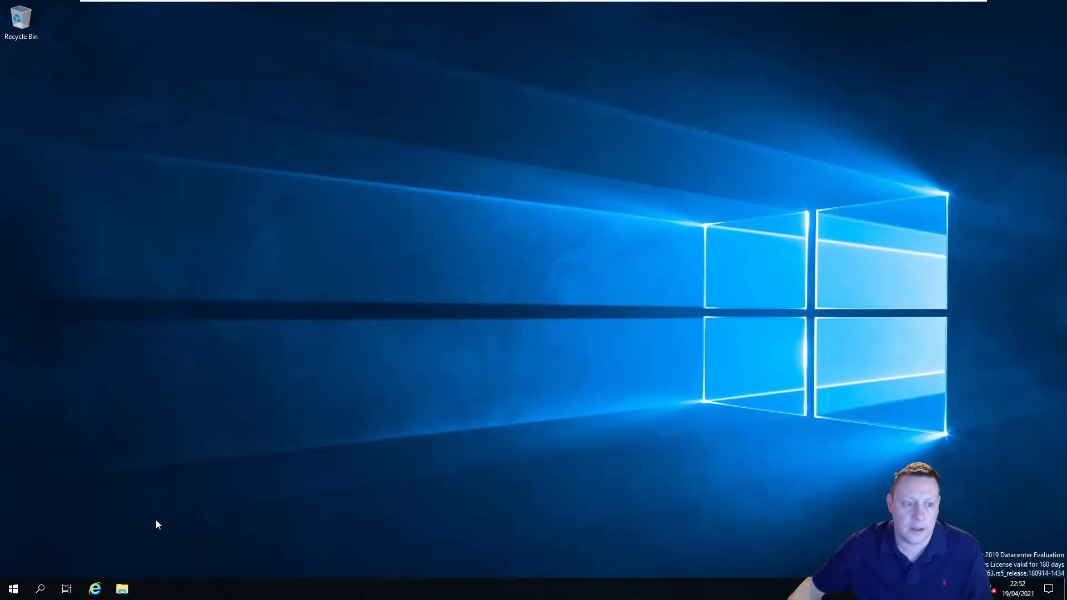
pyautogui.click(22, 589)
pyautogui.write('this')
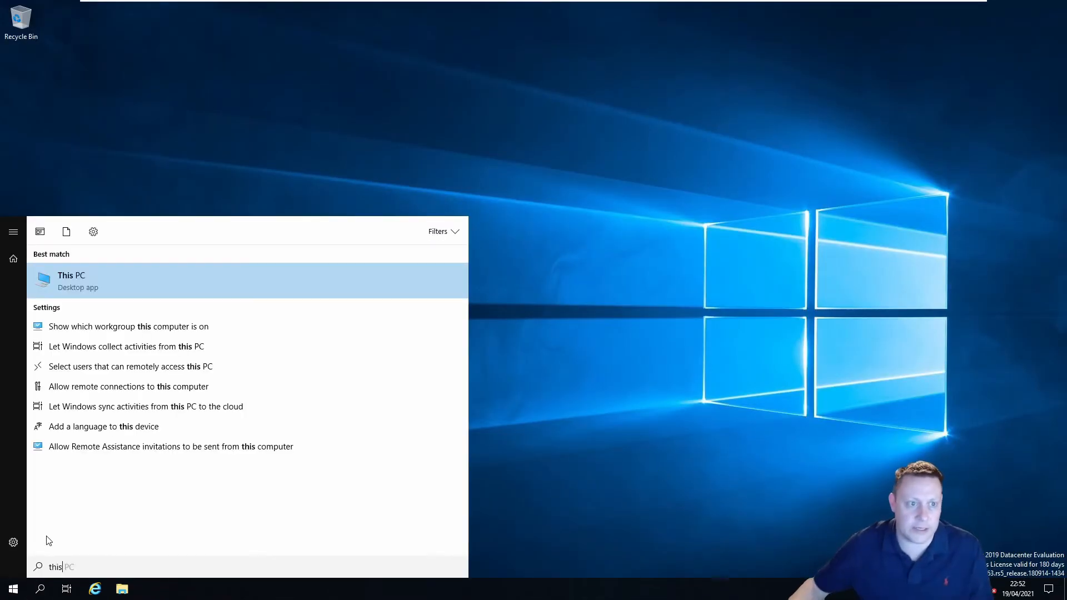
pyautogui.rightClick(89, 281)
pyautogui.click(160, 385)
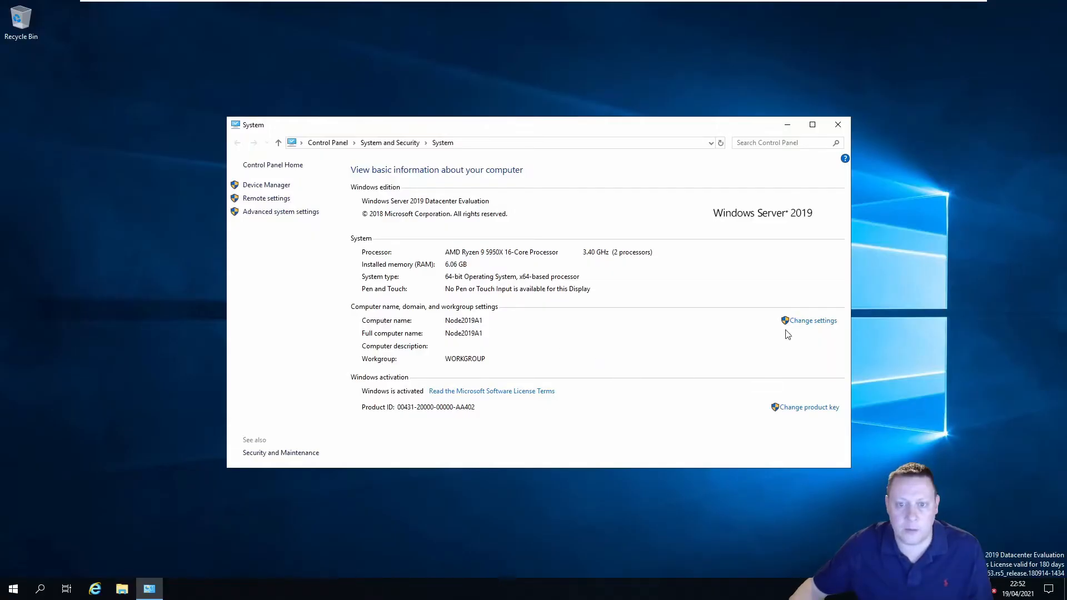
# Join Node2019A1 to domain KUTECHTEST.local using the domain Administrator account and password
pyautogui.click(805, 321)
pyautogui.click(328, 265)
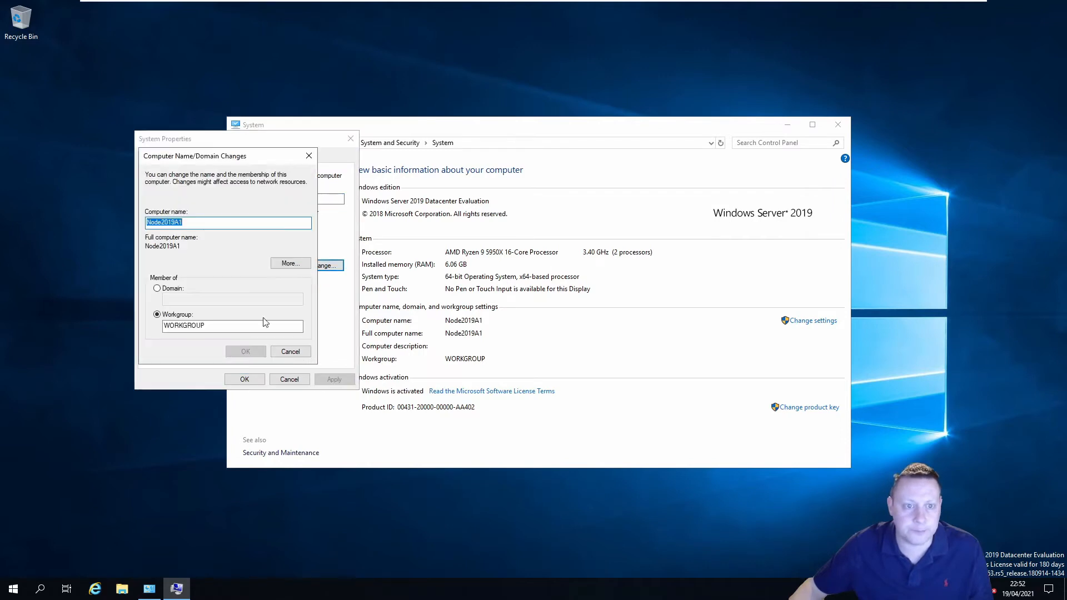
pyautogui.click(170, 289)
pyautogui.write('K')
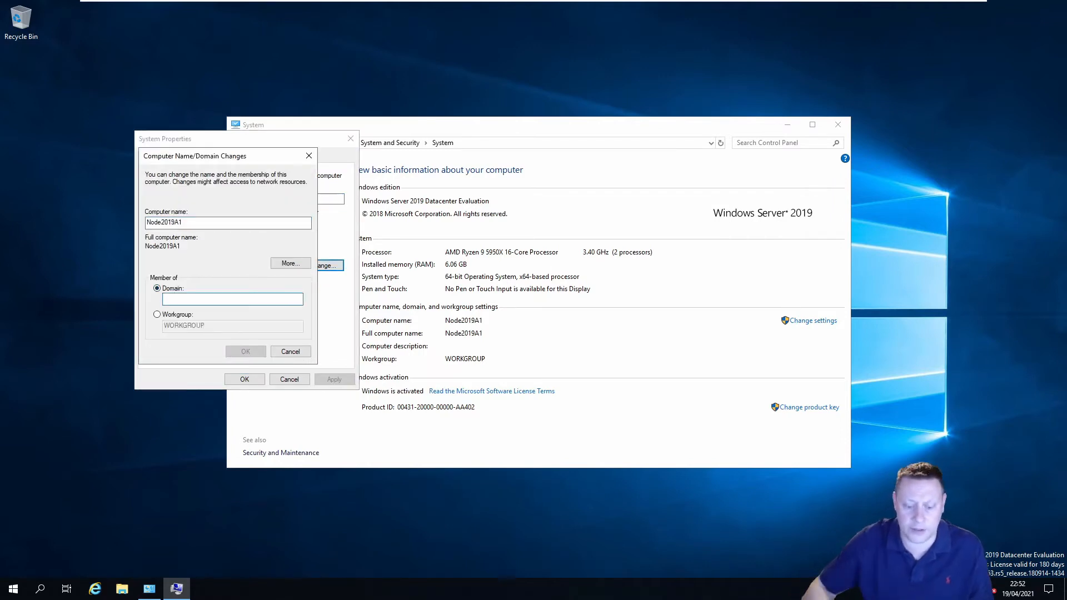
pyautogui.write('UTECHTEST')
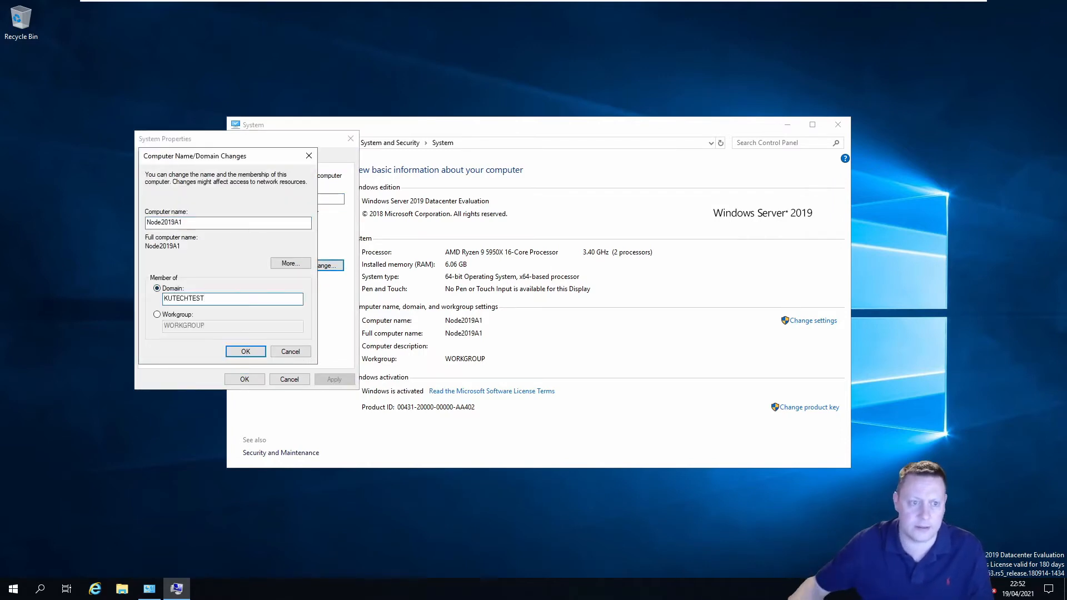
pyautogui.write('.local')
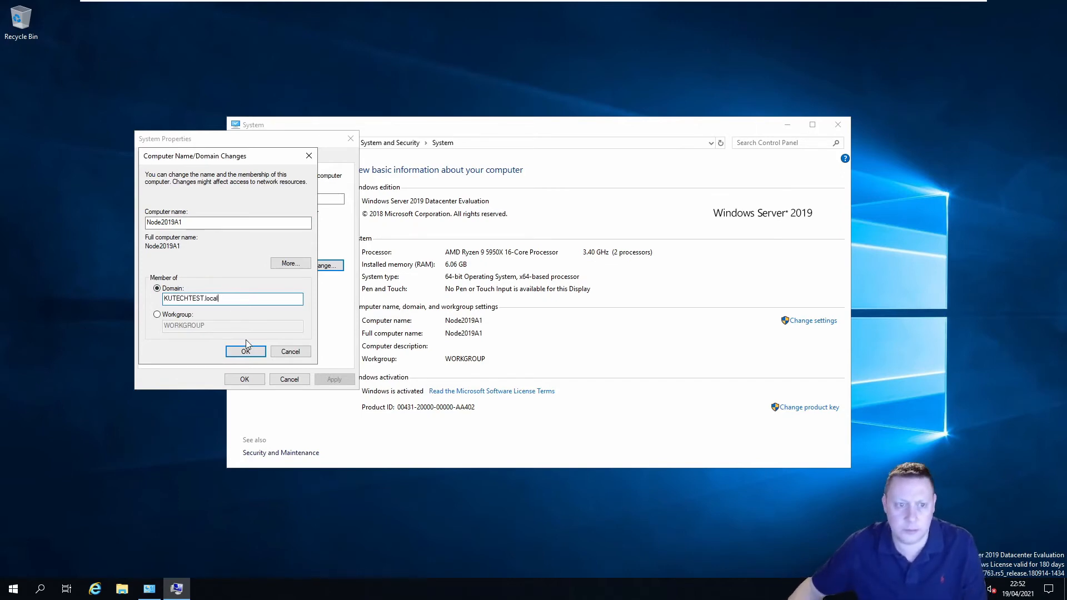
pyautogui.click(245, 351)
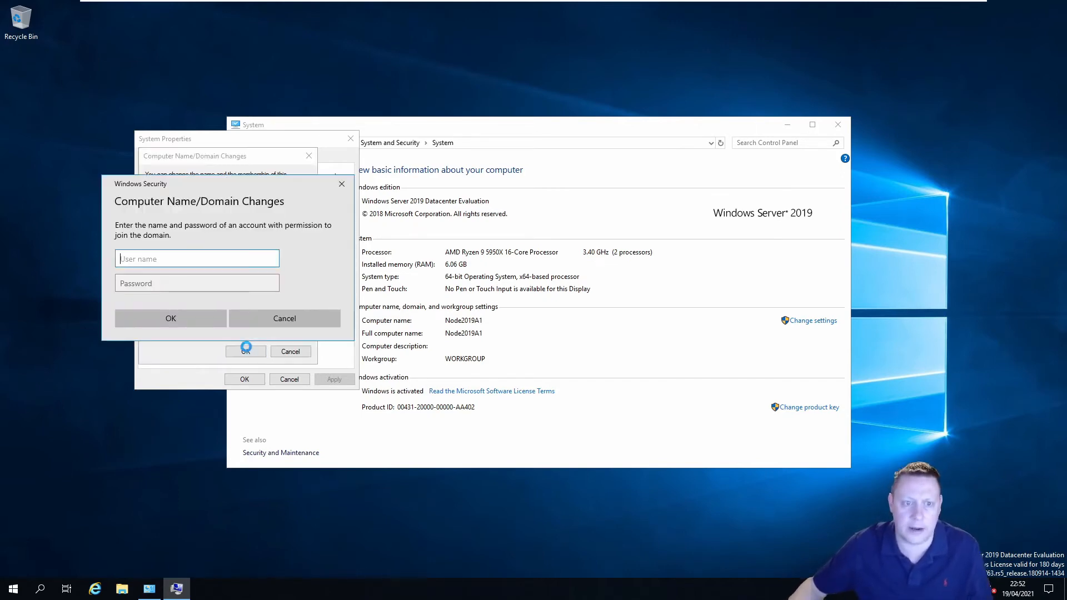
pyautogui.write('Administrator')
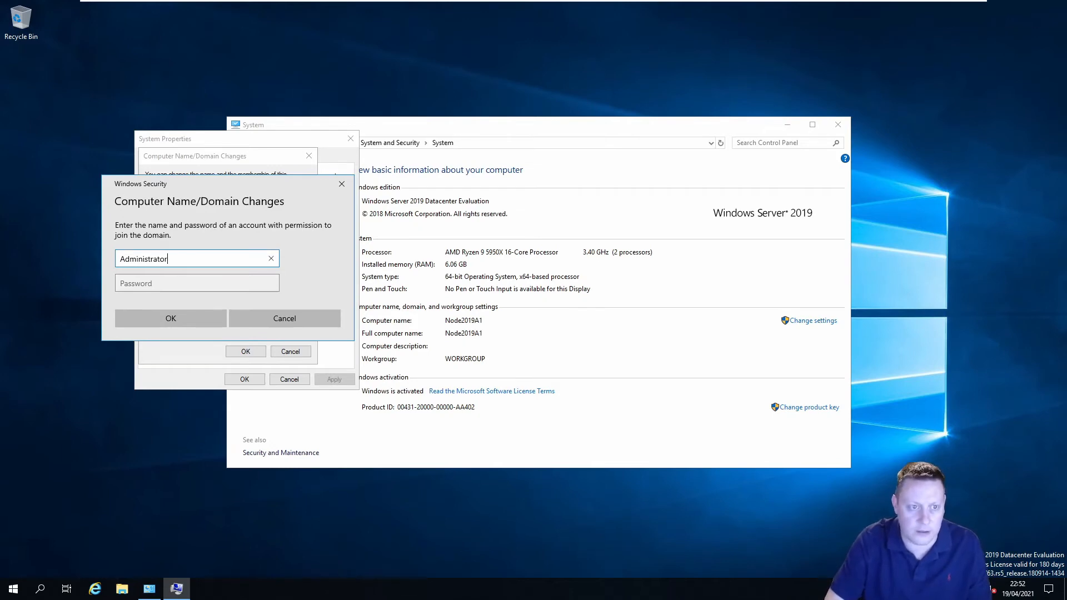
pyautogui.press('Tab')
pyautogui.write('•••••••••')
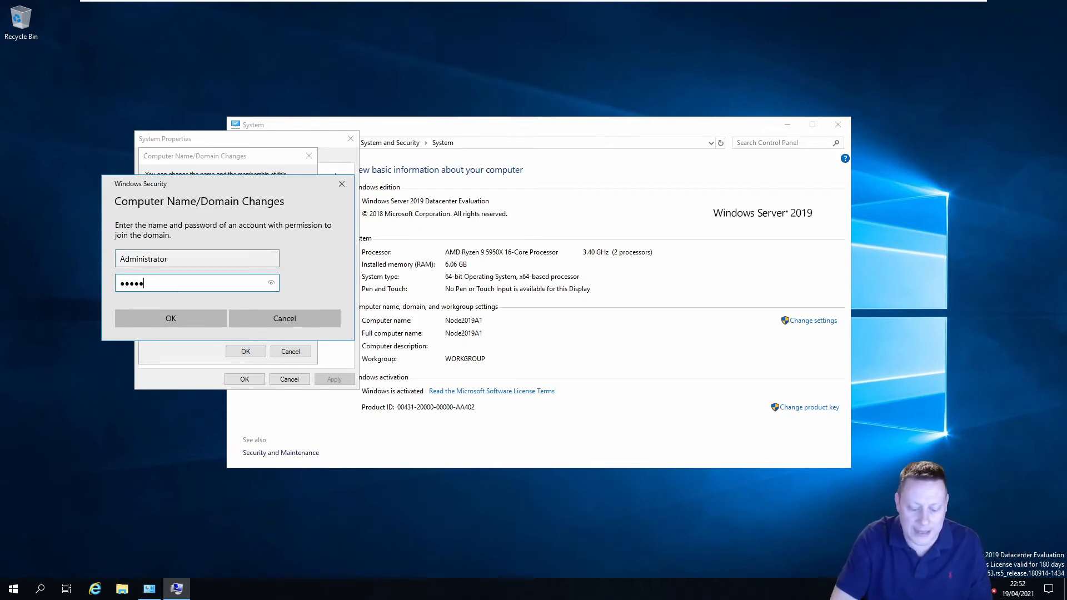
pyautogui.write('•')
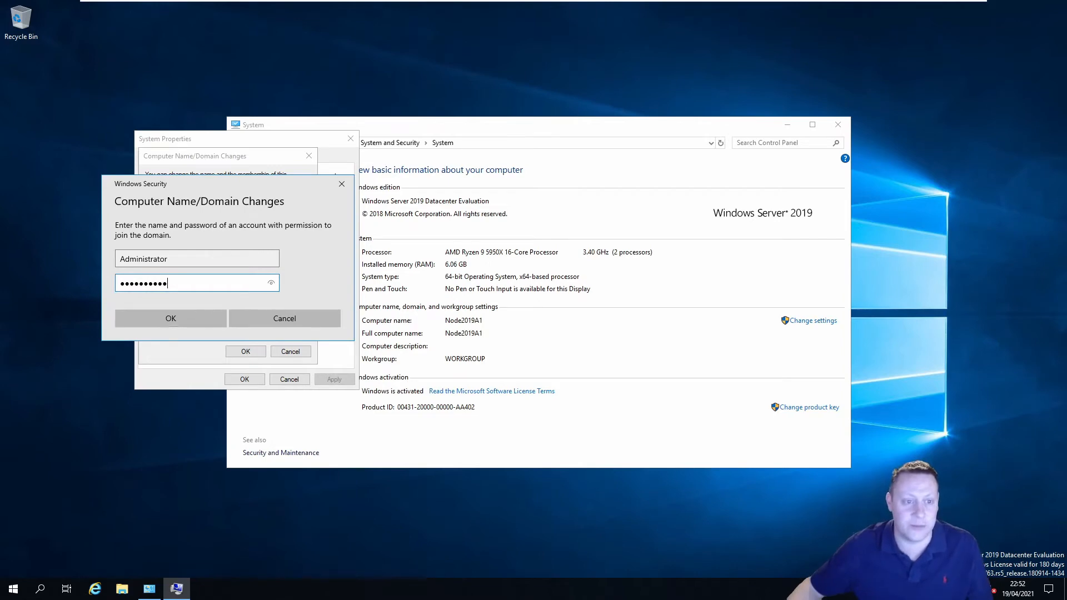
pyautogui.click(173, 324)
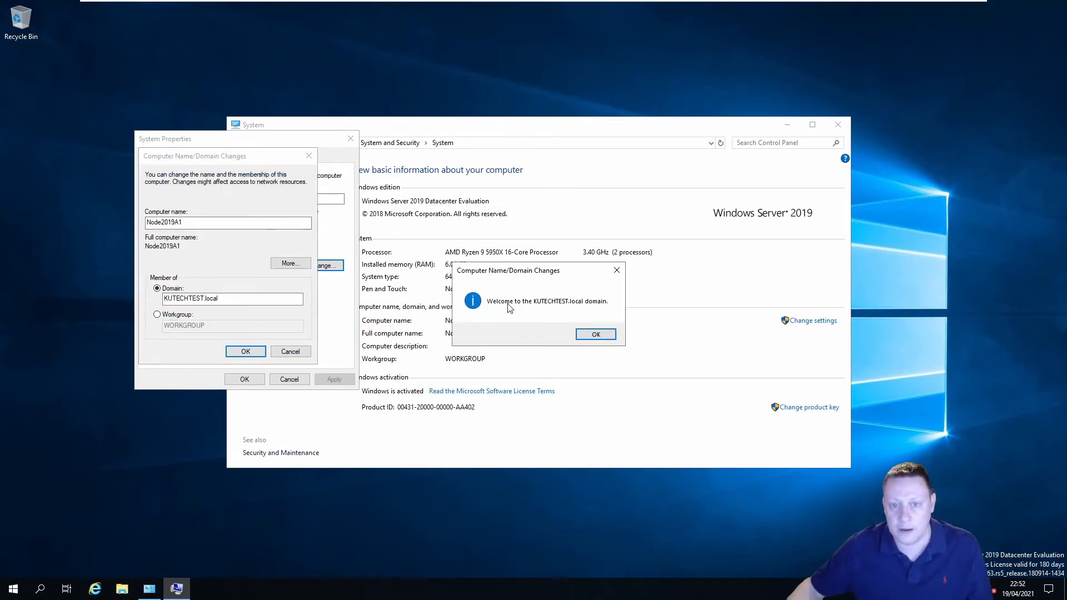
# Acknowledge the domain welcome and restart-required messages, then close System Properties
pyautogui.click(591, 338)
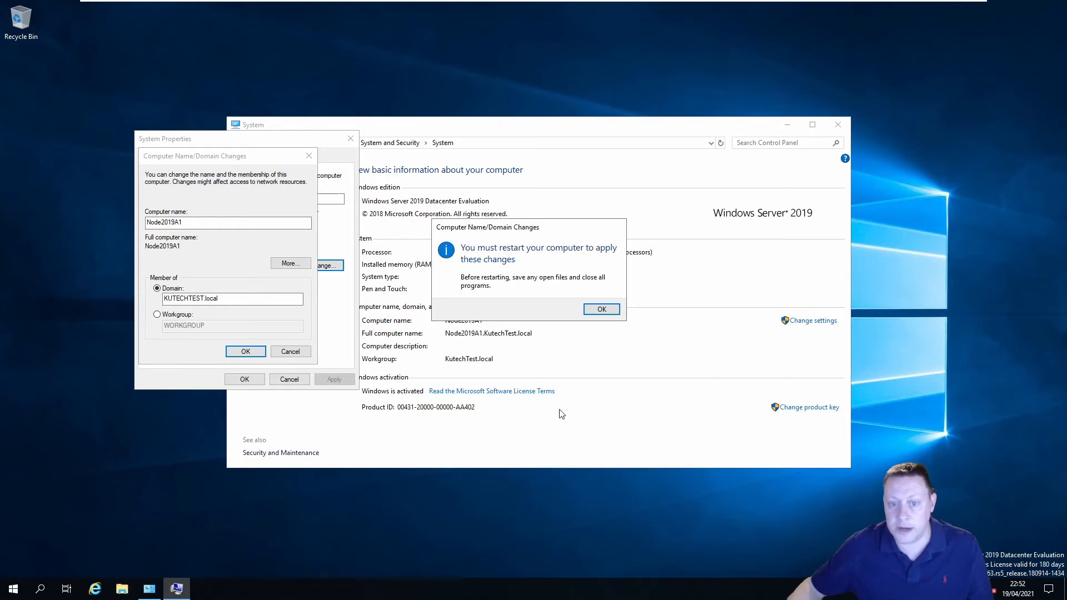
pyautogui.click(601, 309)
pyautogui.click(242, 380)
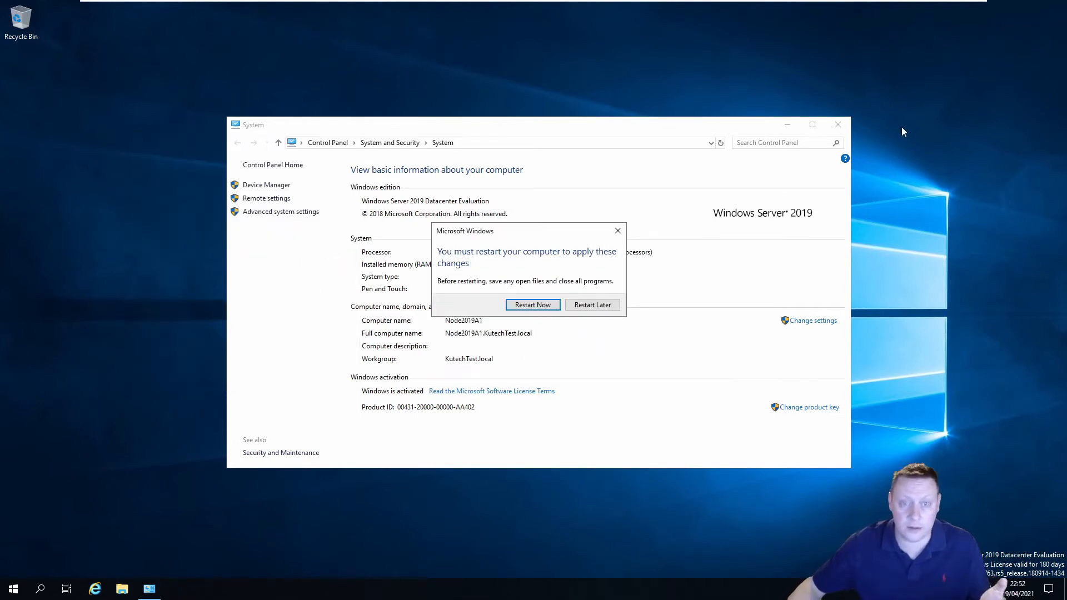
# Restart Node2019A1 now, then sign back in with the Administrator password via Ctrl+Alt+Del
pyautogui.click(592, 306)
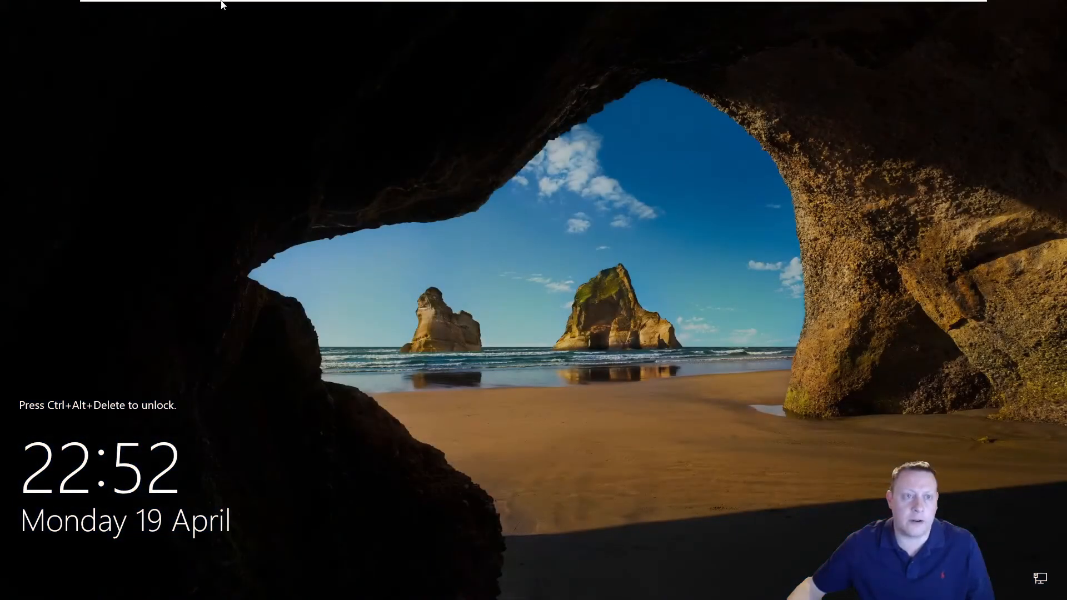
pyautogui.moveTo(221, 3)
pyautogui.click(180, 7)
pyautogui.click(239, 63)
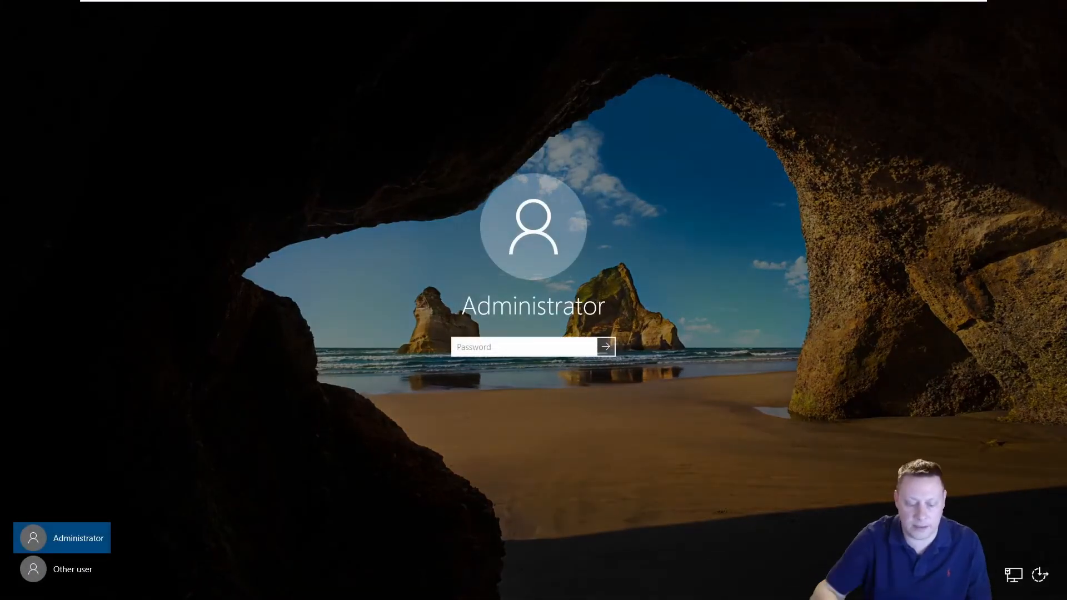
pyautogui.write('Password123!')
pyautogui.press('Return')
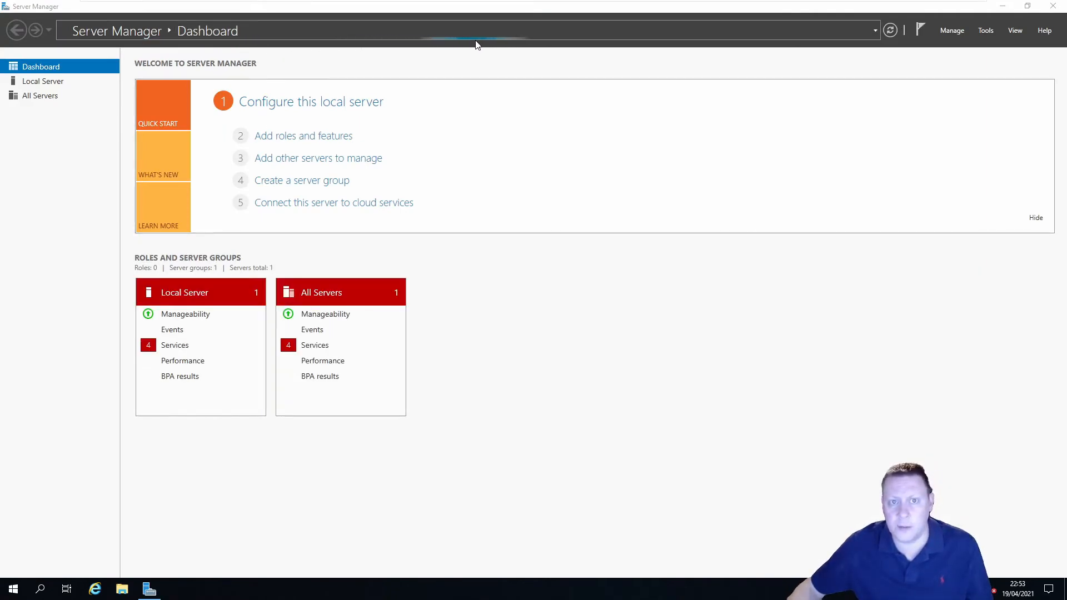
# Run Add Roles and Features as role-based installation on Node2019A1, advancing to Features
pyautogui.click(288, 138)
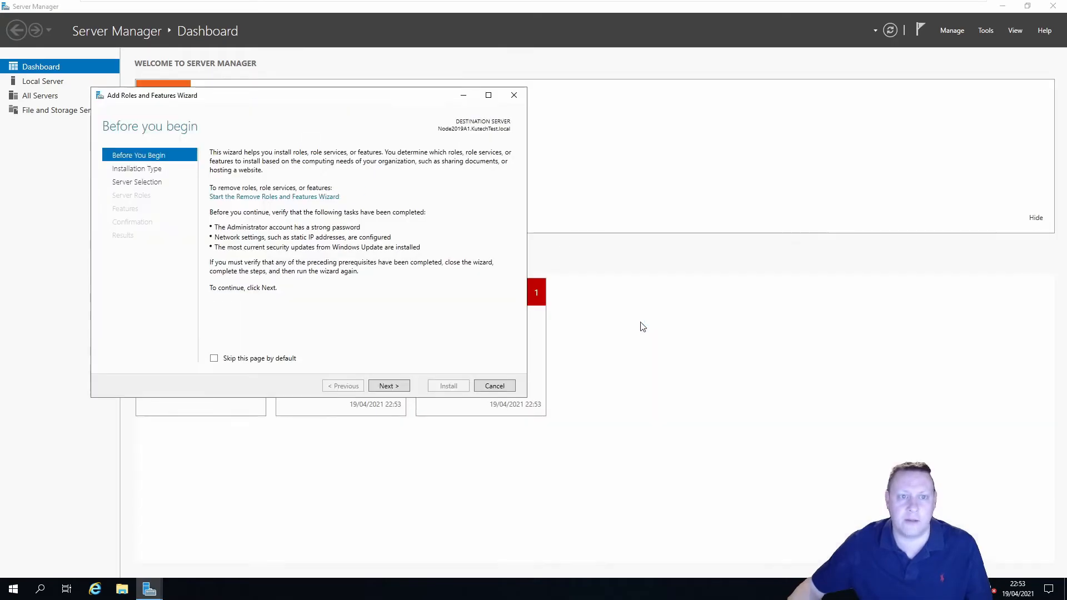
pyautogui.click(399, 389)
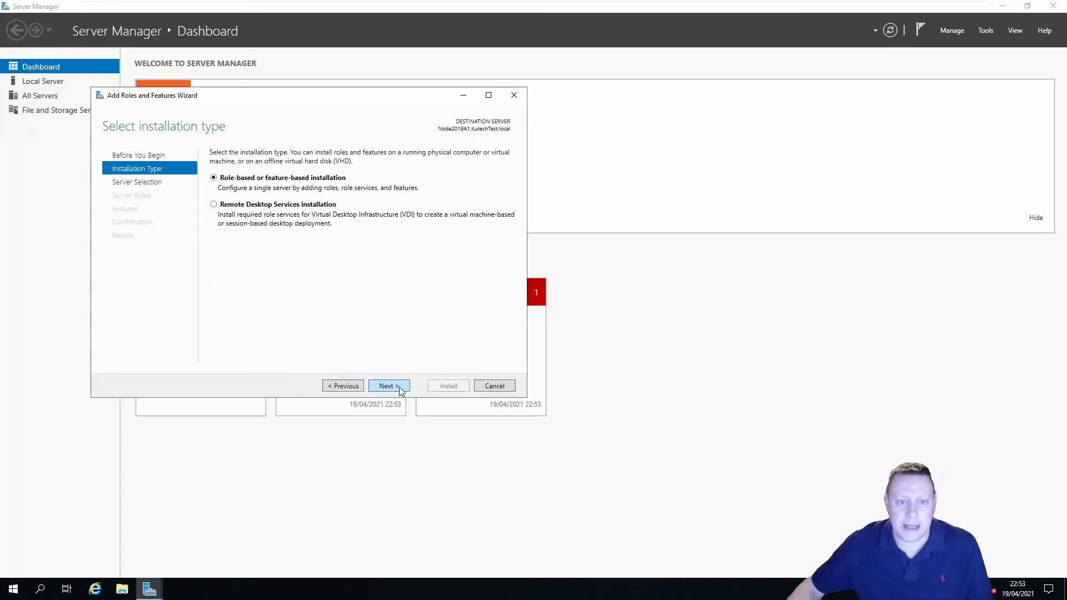
pyautogui.click(408, 388)
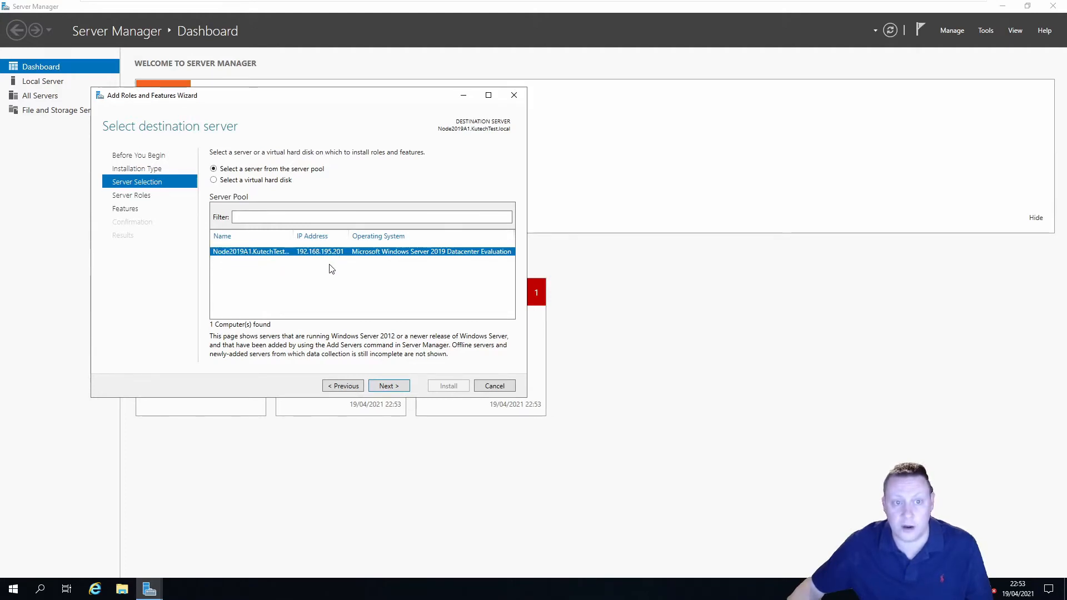
pyautogui.click(387, 387)
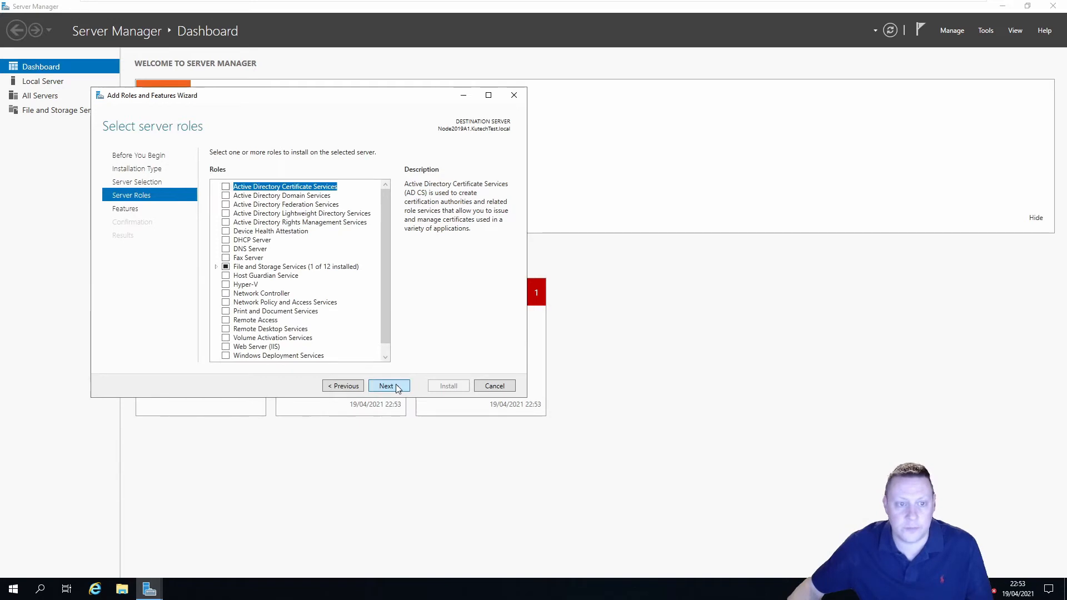
pyautogui.click(397, 387)
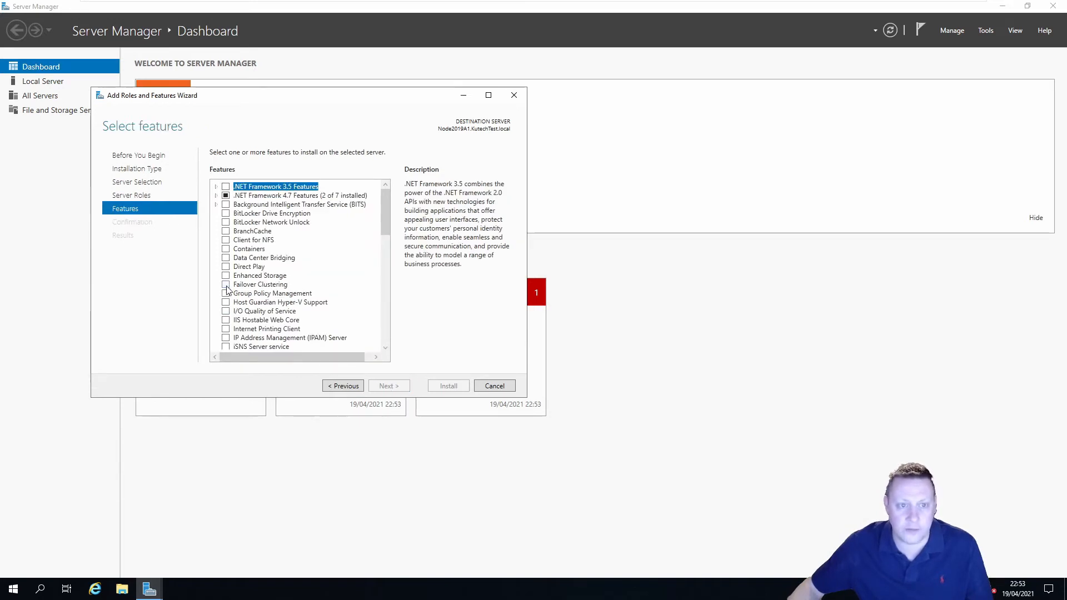
# Select Failover Clustering with its management tools, allow automatic restart, and begin installation
pyautogui.click(249, 285)
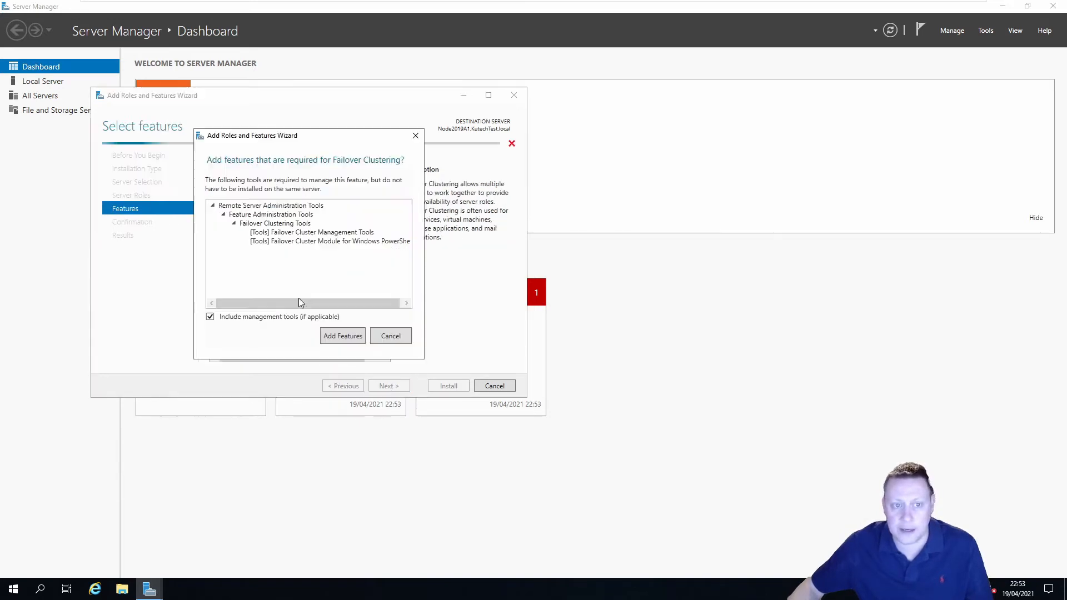
pyautogui.click(225, 285)
pyautogui.click(343, 336)
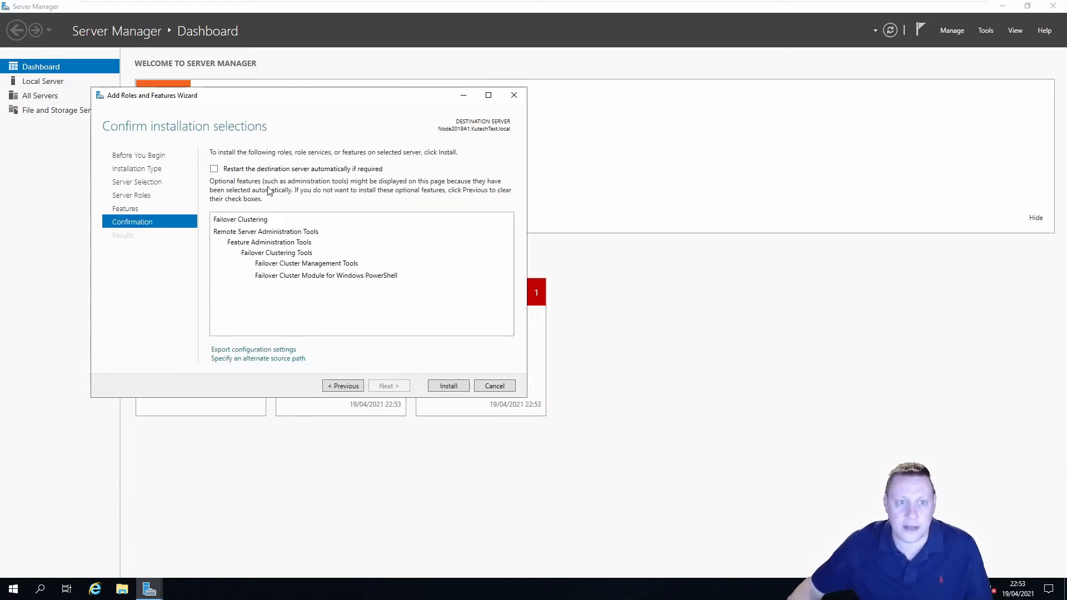
pyautogui.click(305, 169)
pyautogui.click(565, 334)
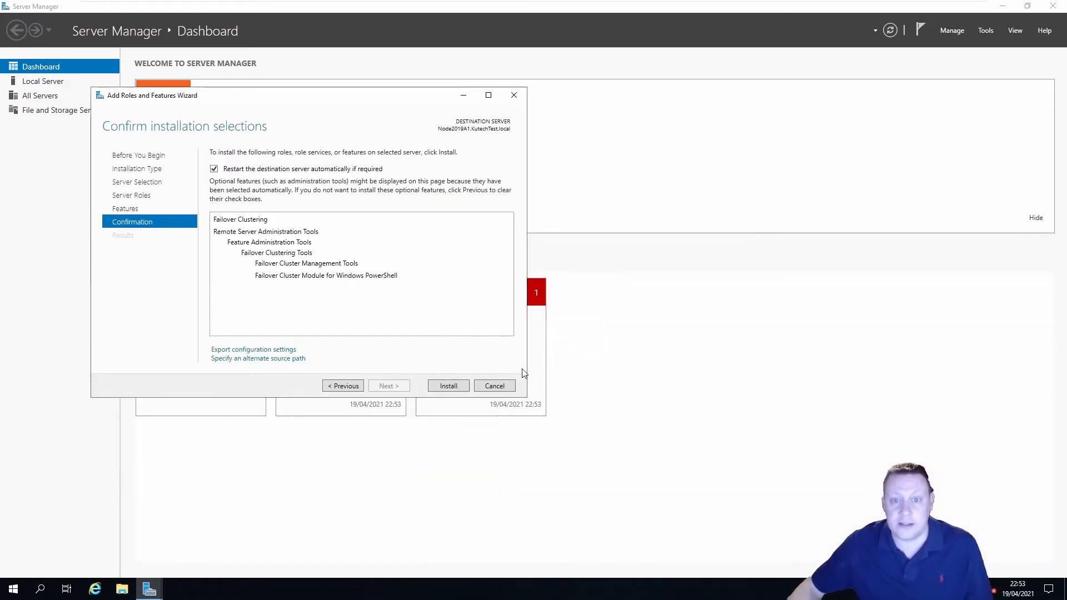
pyautogui.click(449, 386)
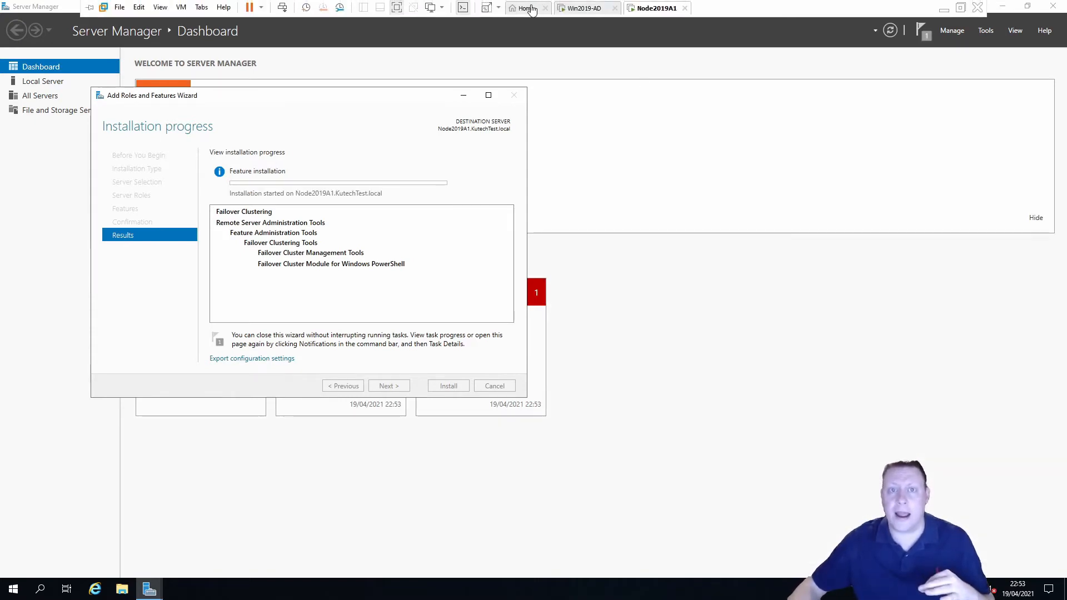
pyautogui.click(531, 8)
# Power on the Node2019A2 virtual machine and dismiss the warning notification
pyautogui.click(66, 75)
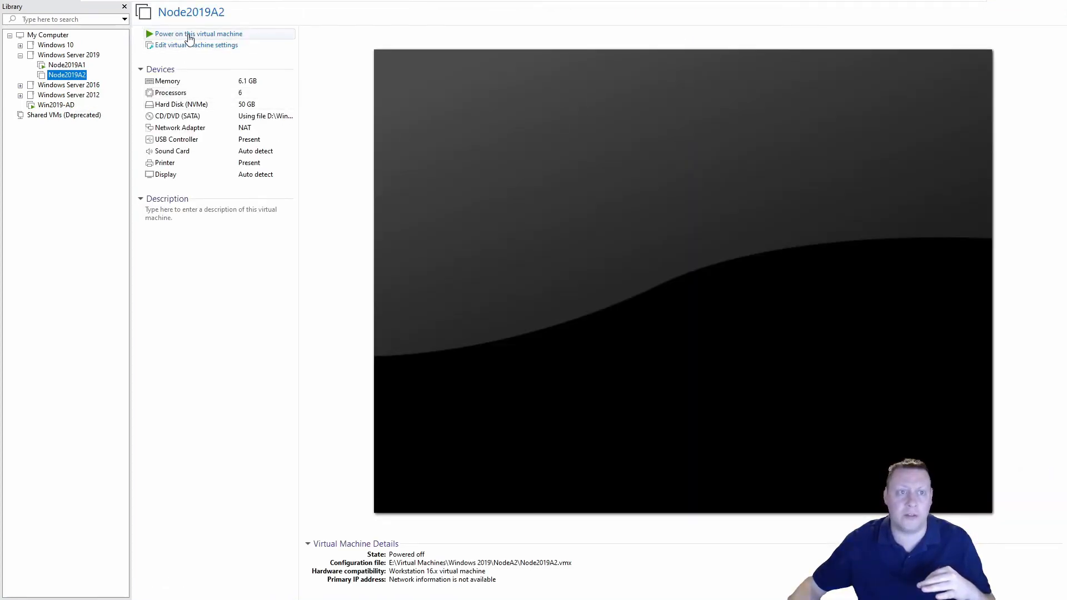
pyautogui.click(189, 35)
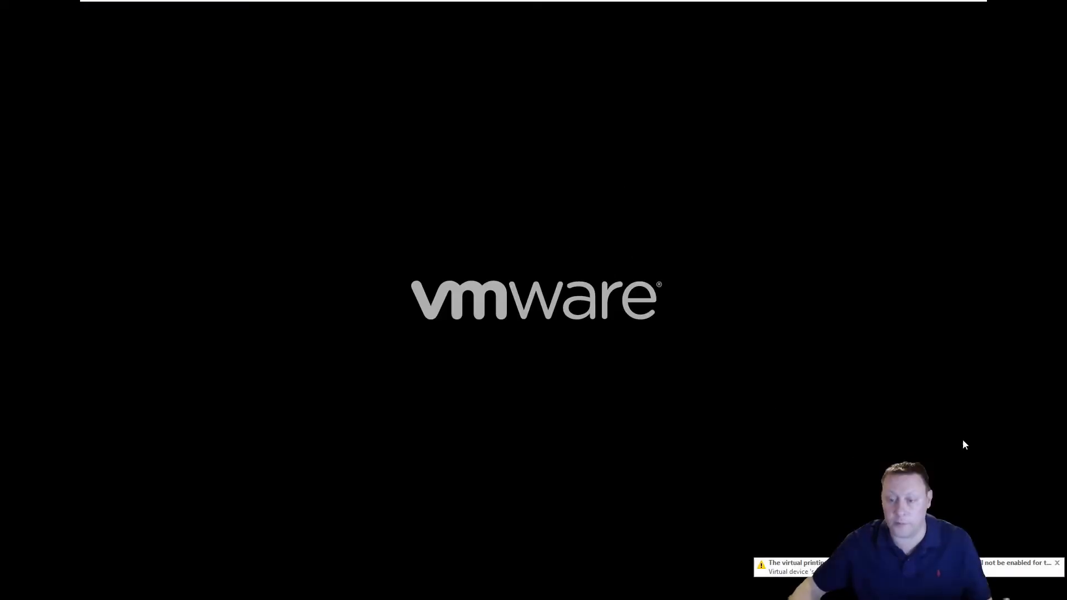
pyautogui.click(1057, 563)
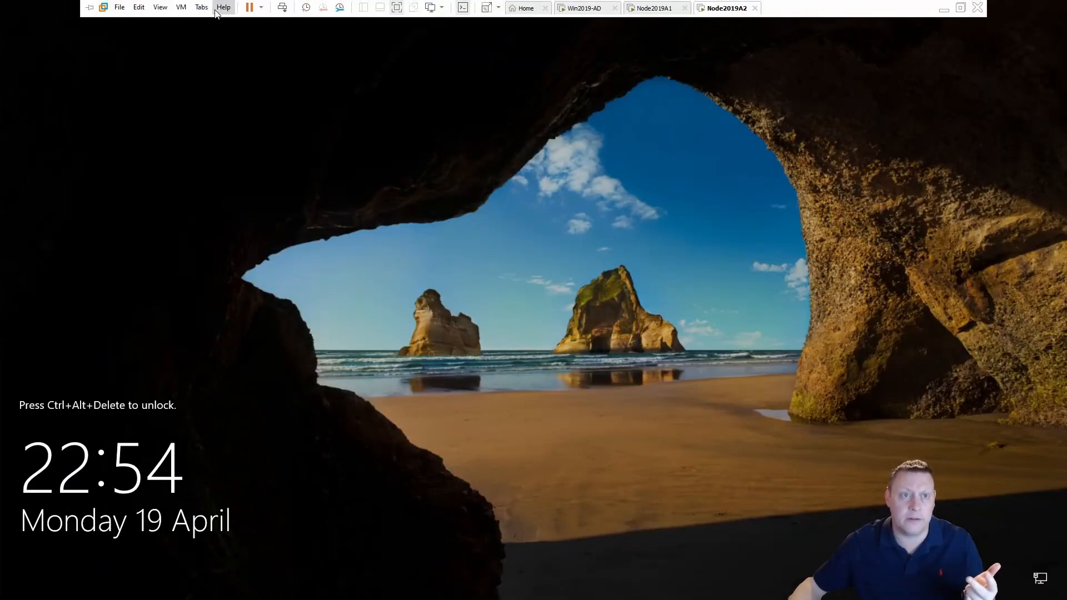
# Send Ctrl+Alt+Del to Node2019A2 and sign in with the Administrator password
pyautogui.click(181, 8)
pyautogui.click(233, 63)
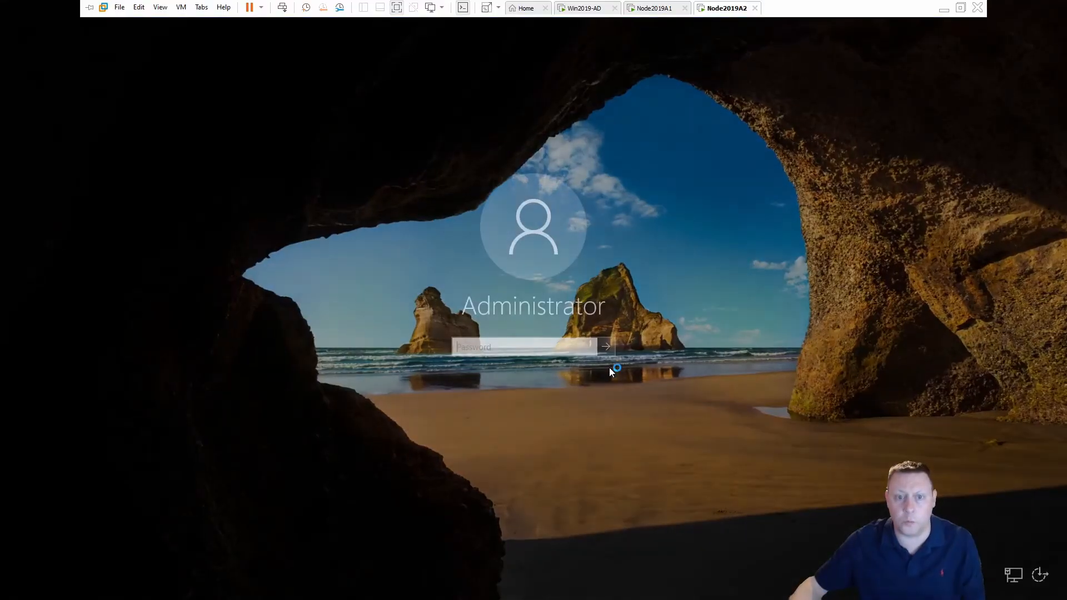
pyautogui.write('••••••••')
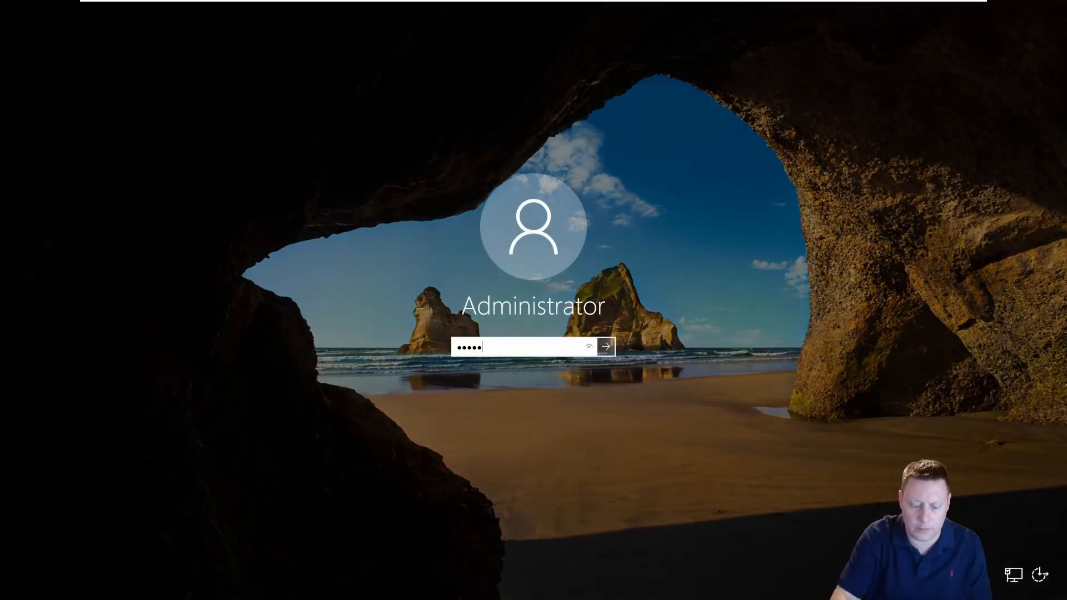
pyautogui.press('Return')
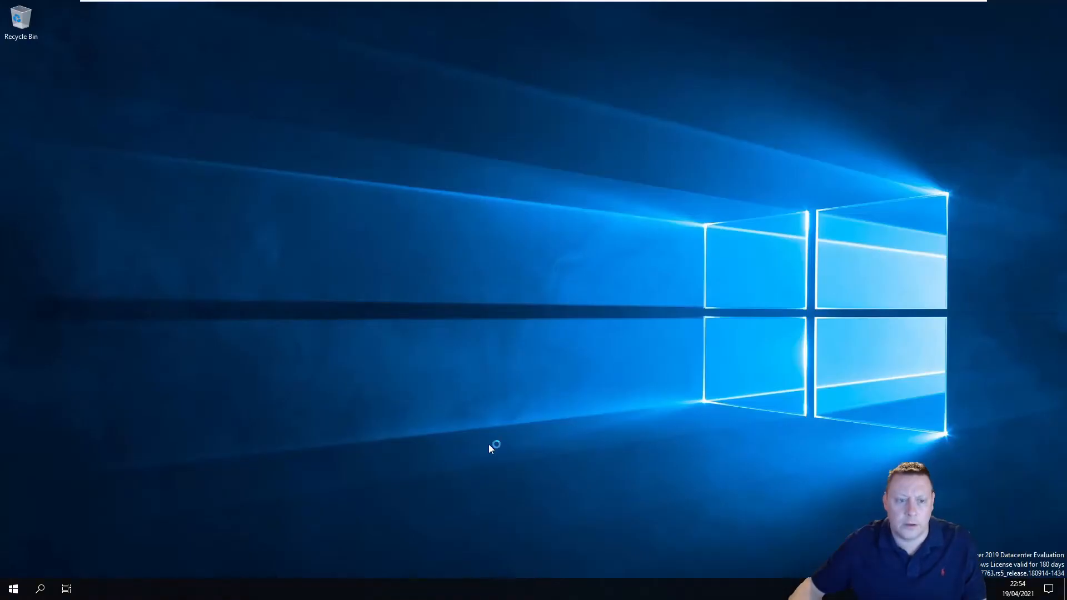
pyautogui.click(15, 590)
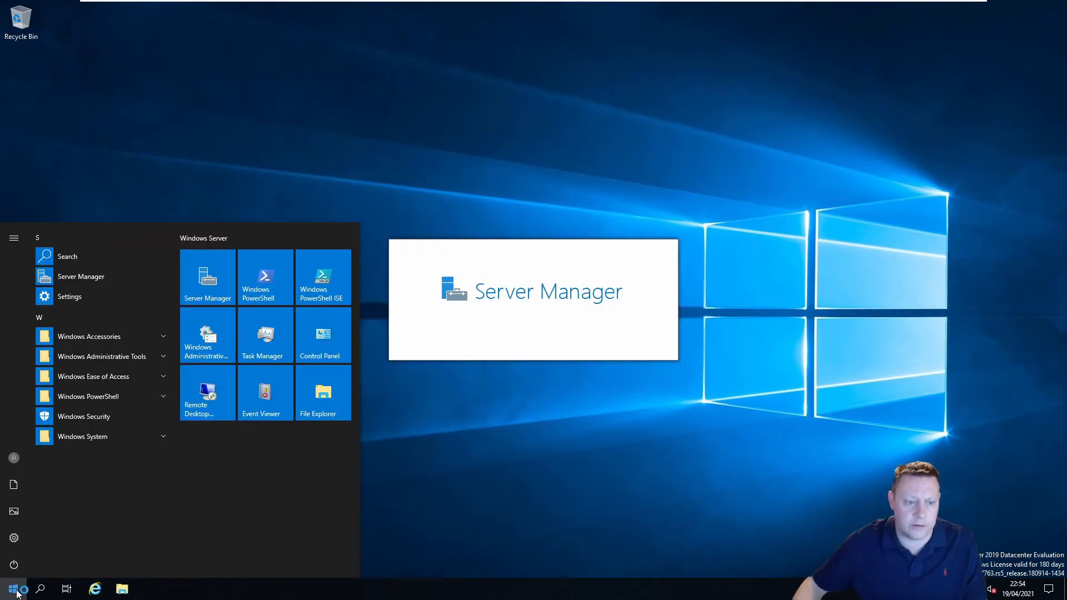
# Open This PC's system properties from search and close Server Manager
pyautogui.write('this')
pyautogui.rightClick(101, 279)
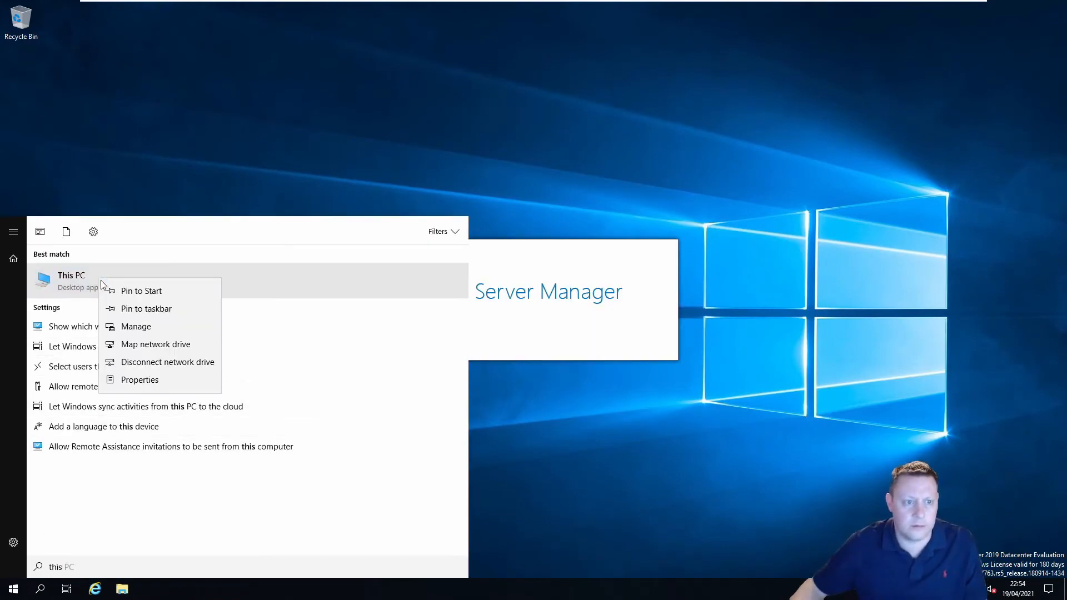
pyautogui.click(173, 379)
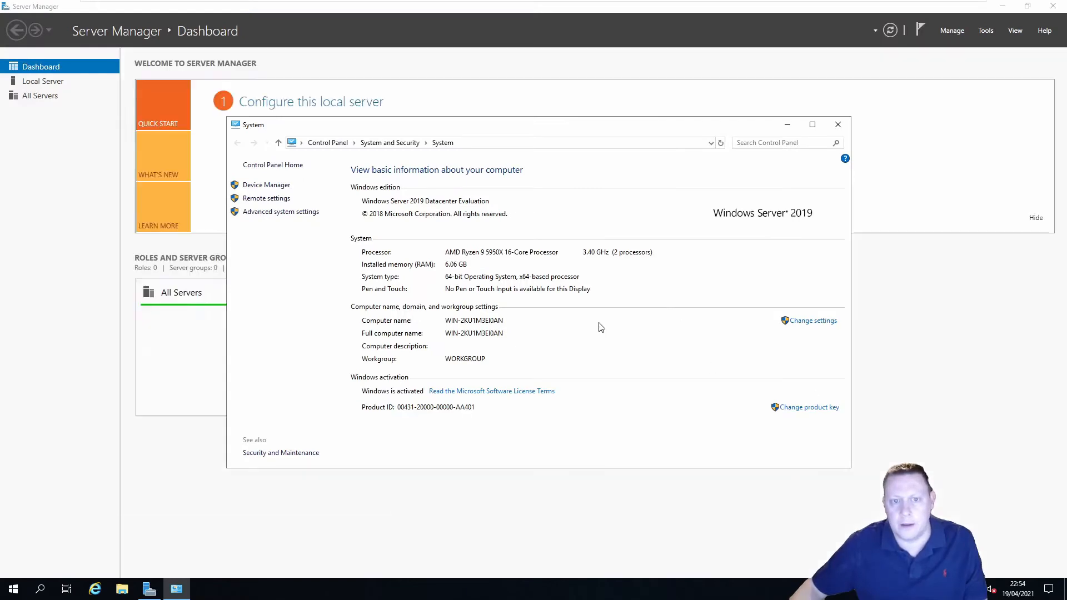
pyautogui.click(1054, 7)
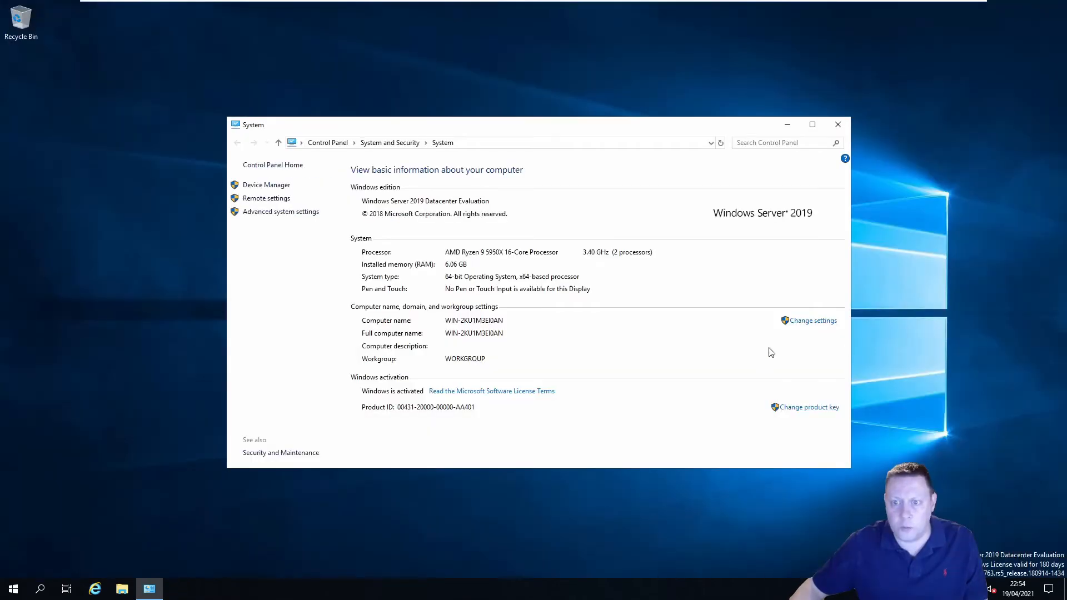
# Rename the computer to Node2019A2, close System Properties, and choose Restart Later
pyautogui.click(814, 323)
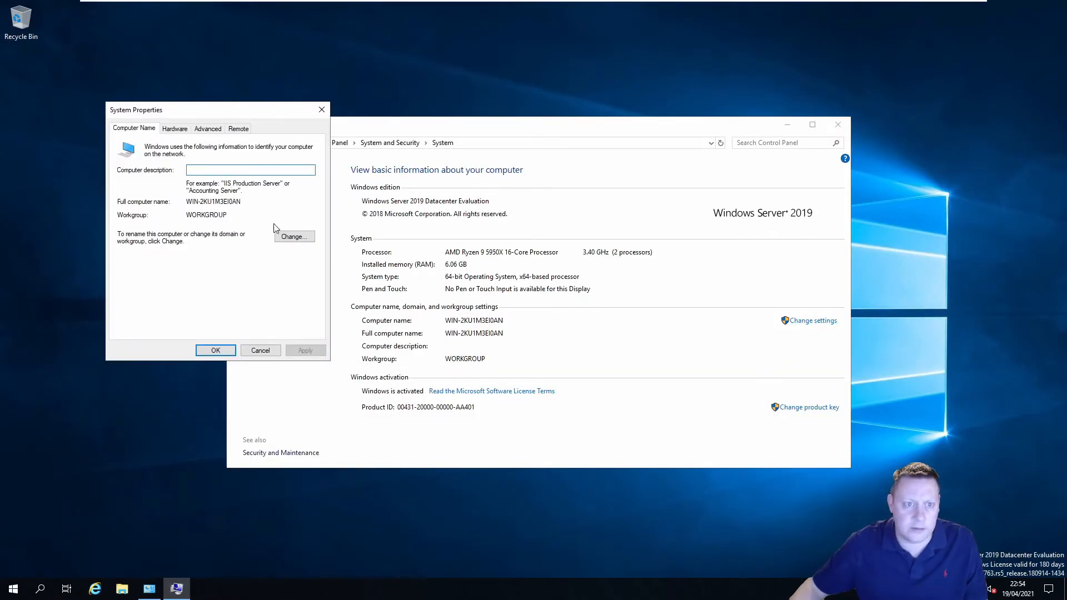
pyautogui.click(304, 239)
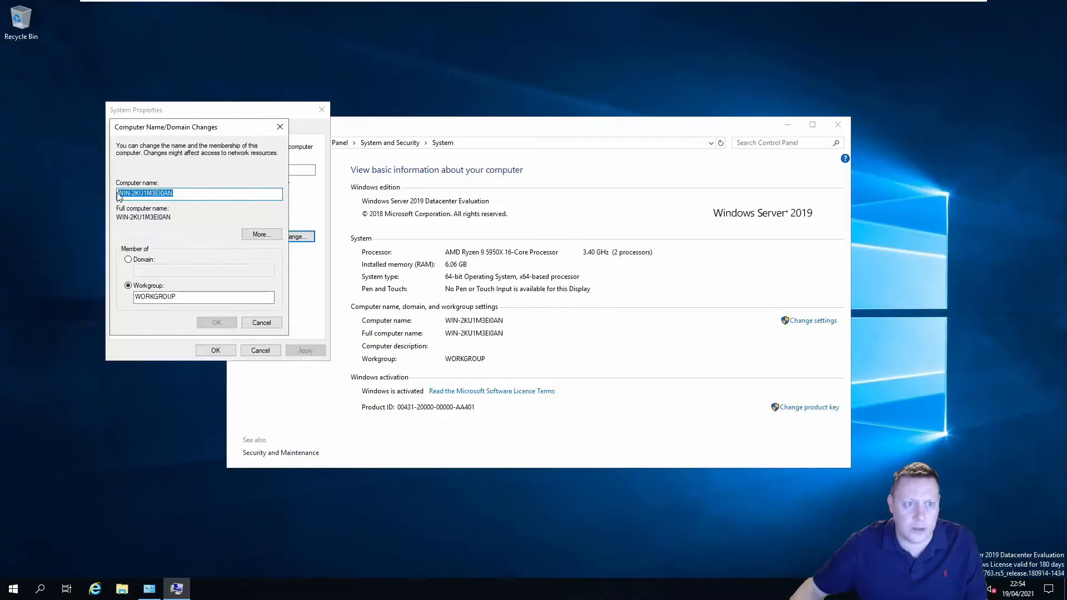
pyautogui.write('Node2019')
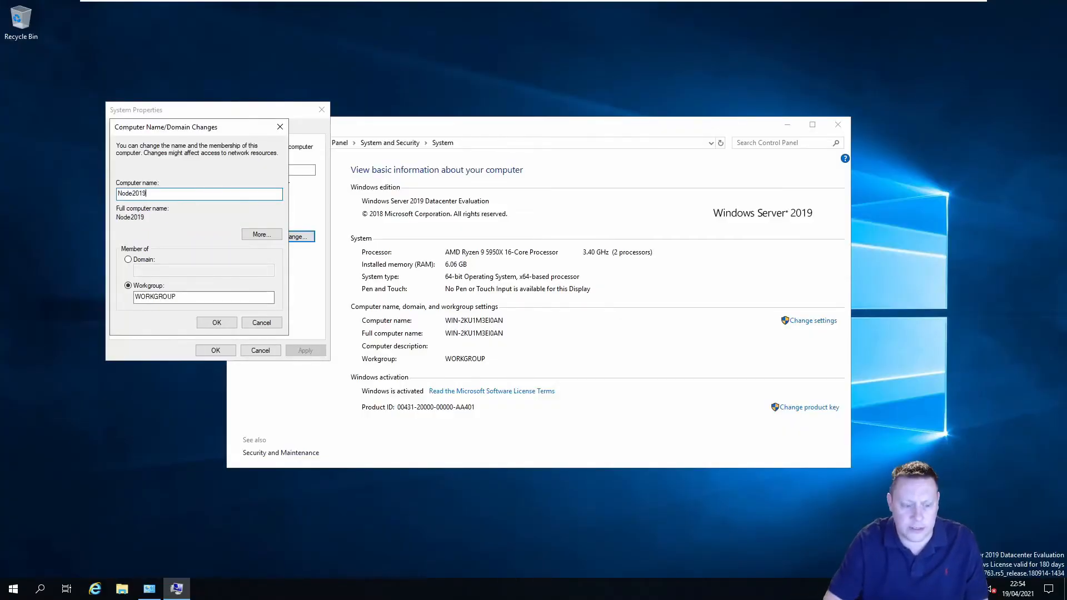
pyautogui.write('A2')
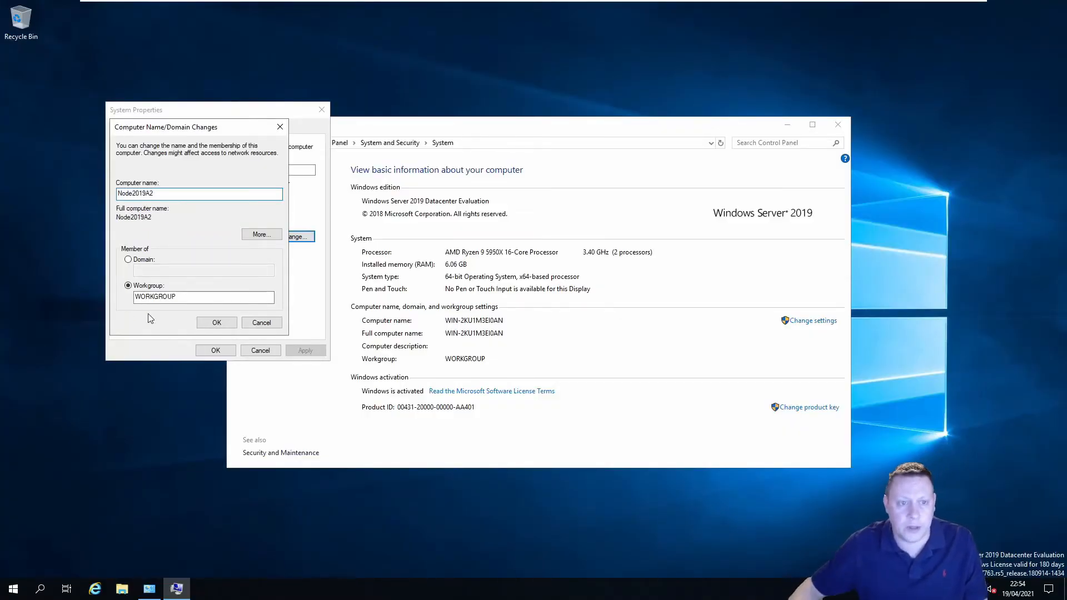
pyautogui.click(217, 322)
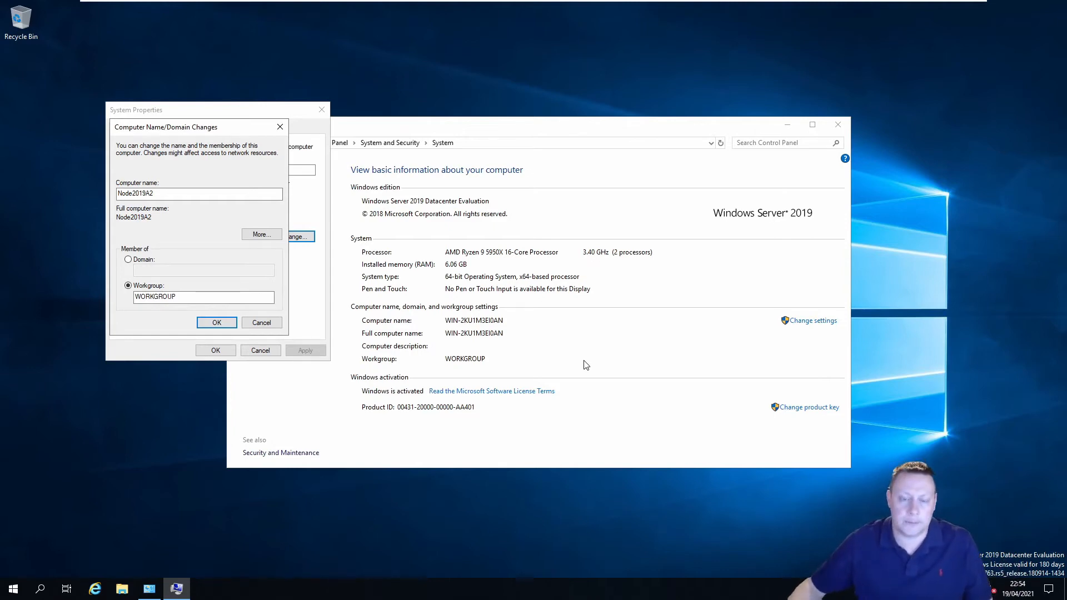
pyautogui.press('Return')
pyautogui.press('Return')
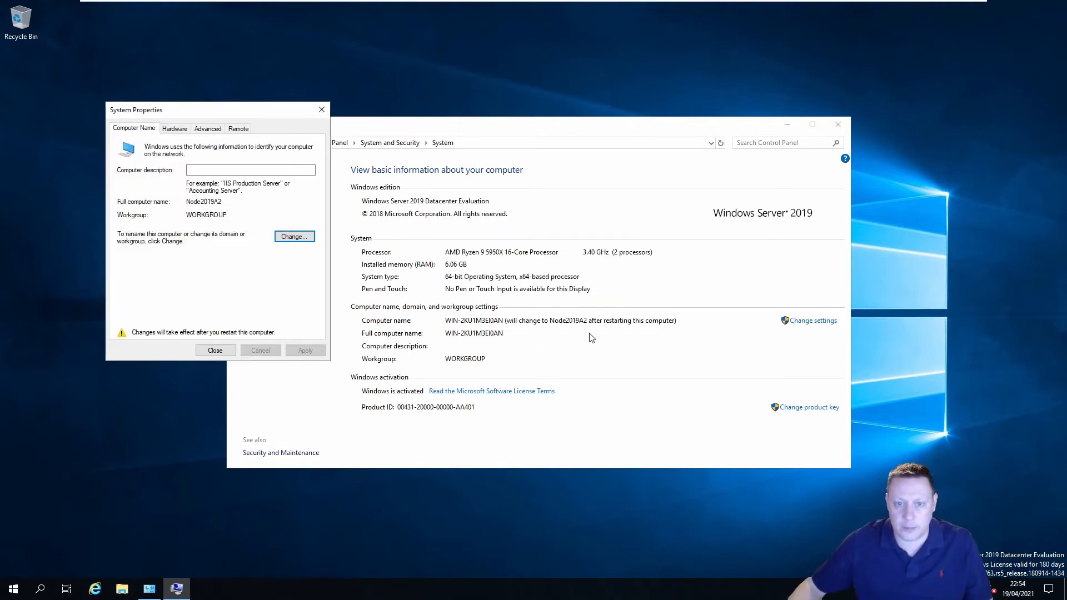
pyautogui.click(217, 350)
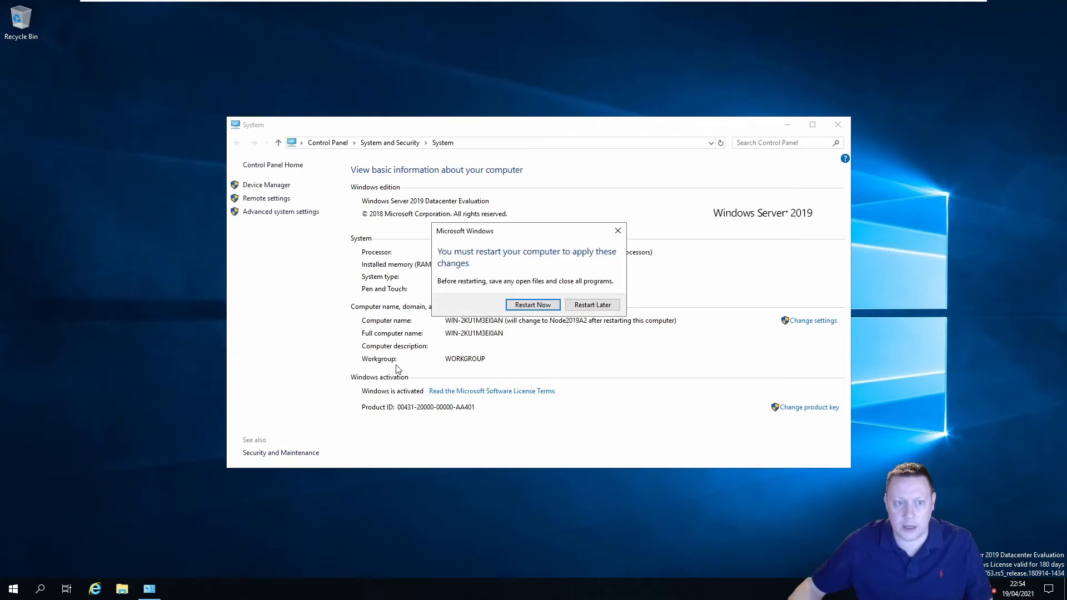
pyautogui.click(593, 306)
# Open the IPv4 properties of Ethernet0 through Network and Sharing Center
pyautogui.click(327, 144)
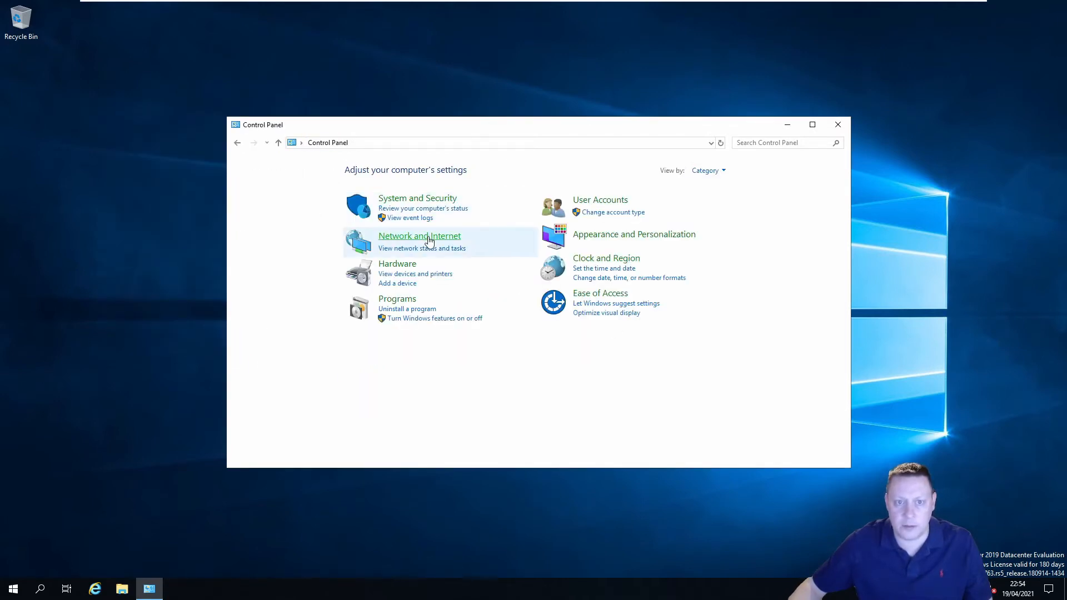
pyautogui.click(429, 236)
pyautogui.click(429, 171)
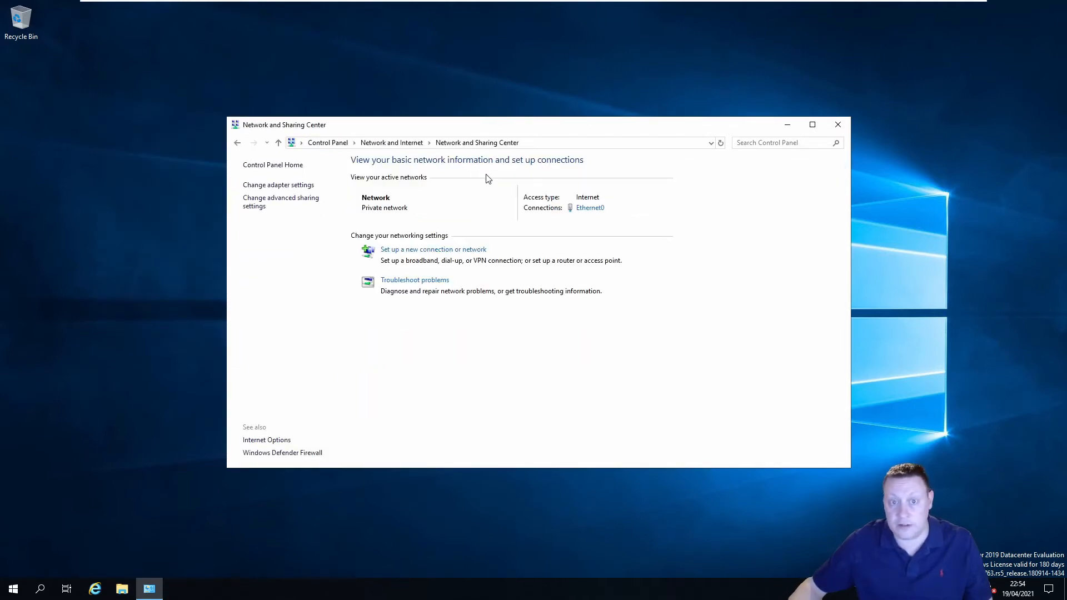
pyautogui.click(589, 211)
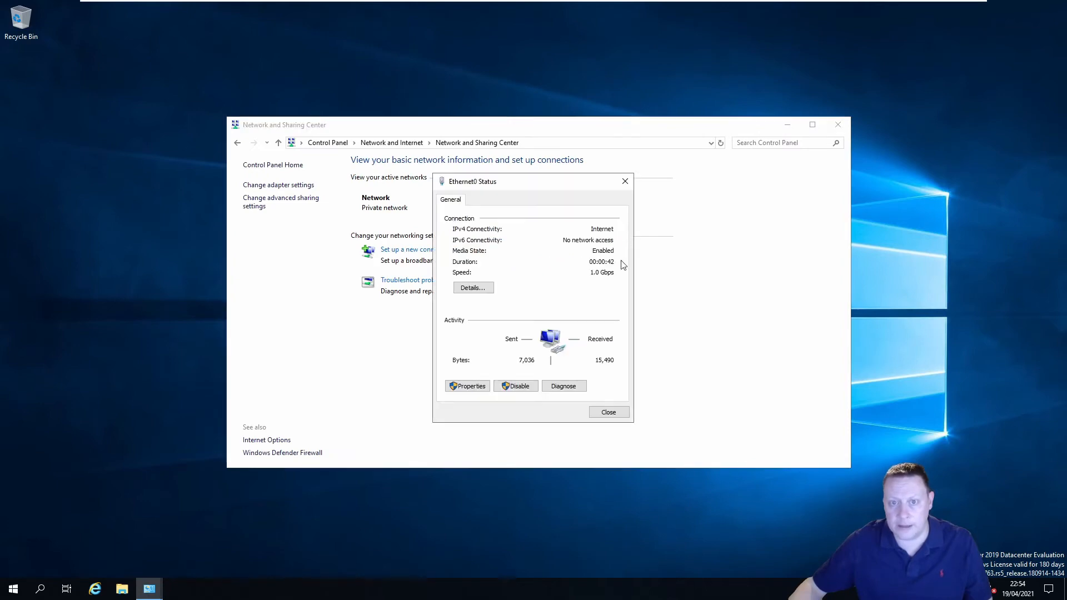
pyautogui.click(473, 387)
pyautogui.click(537, 310)
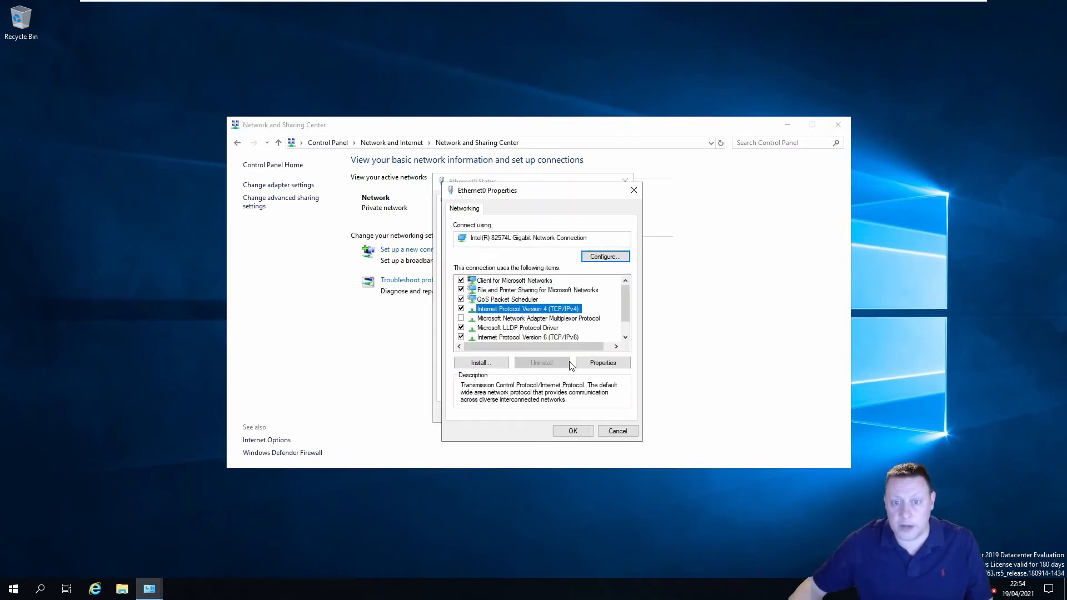
pyautogui.click(597, 363)
# Set static IP 192.168.195.202, mask 255.255.255.0, gateway 192.168.195.2, DNS 192.168.195.199
pyautogui.click(501, 314)
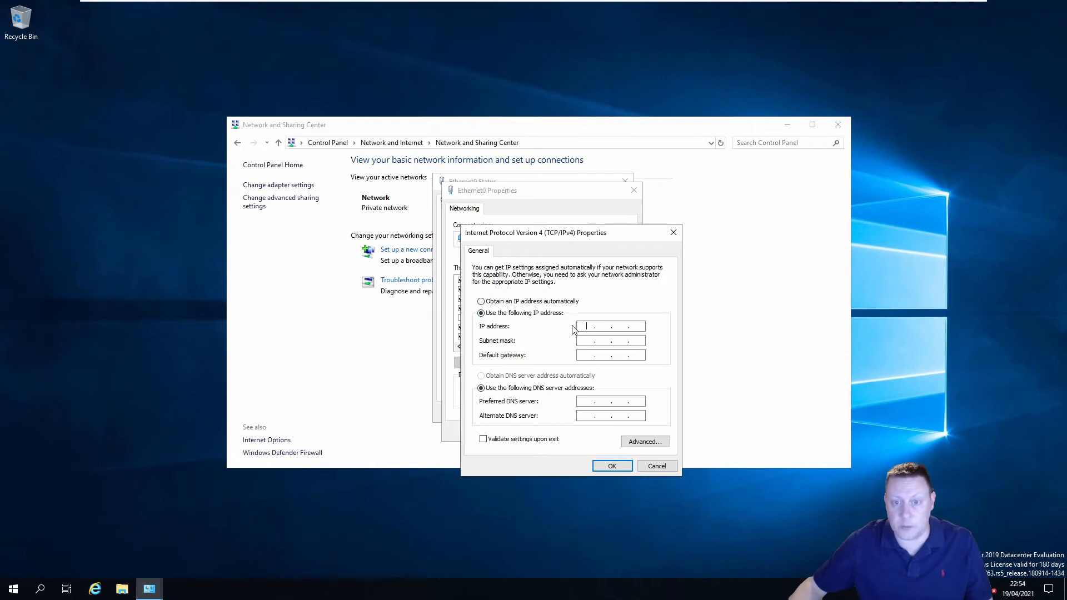
pyautogui.write('192 . 168 . 195 . 202')
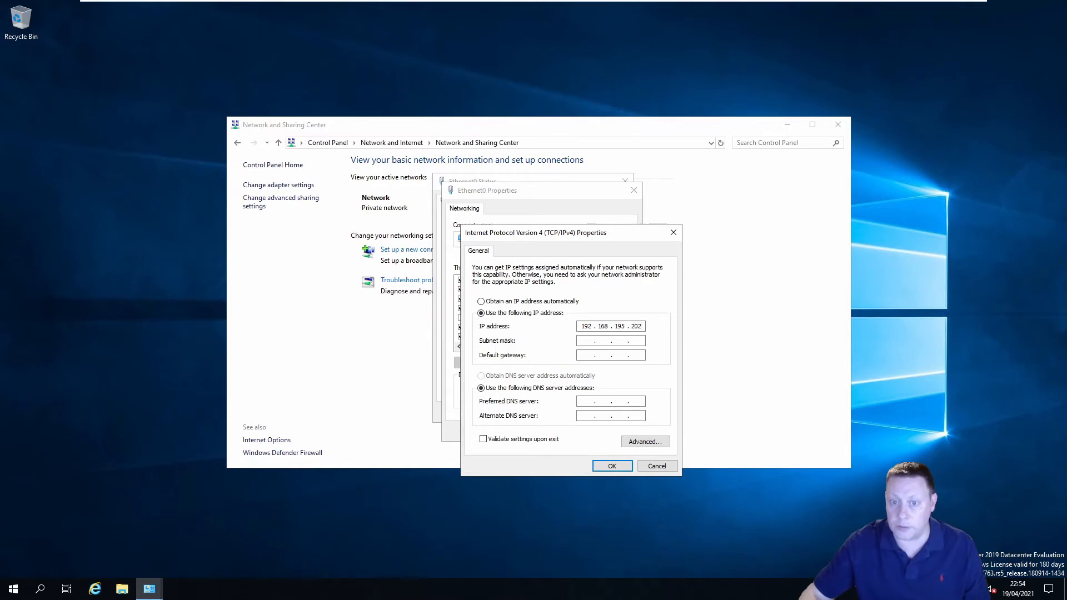
pyautogui.press('Tab')
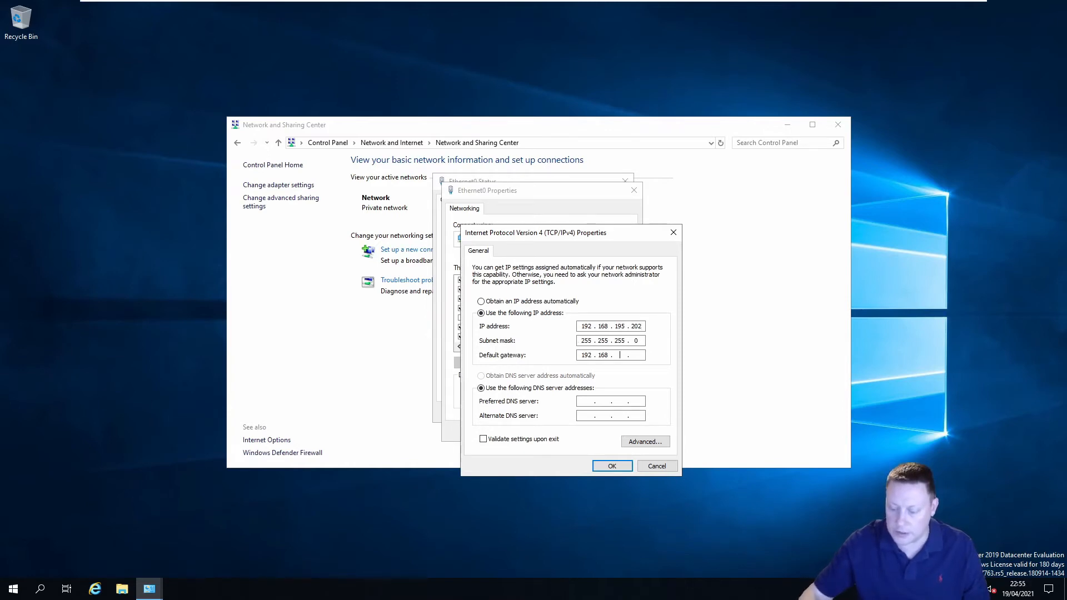
pyautogui.press('Tab')
pyautogui.press('Tab')
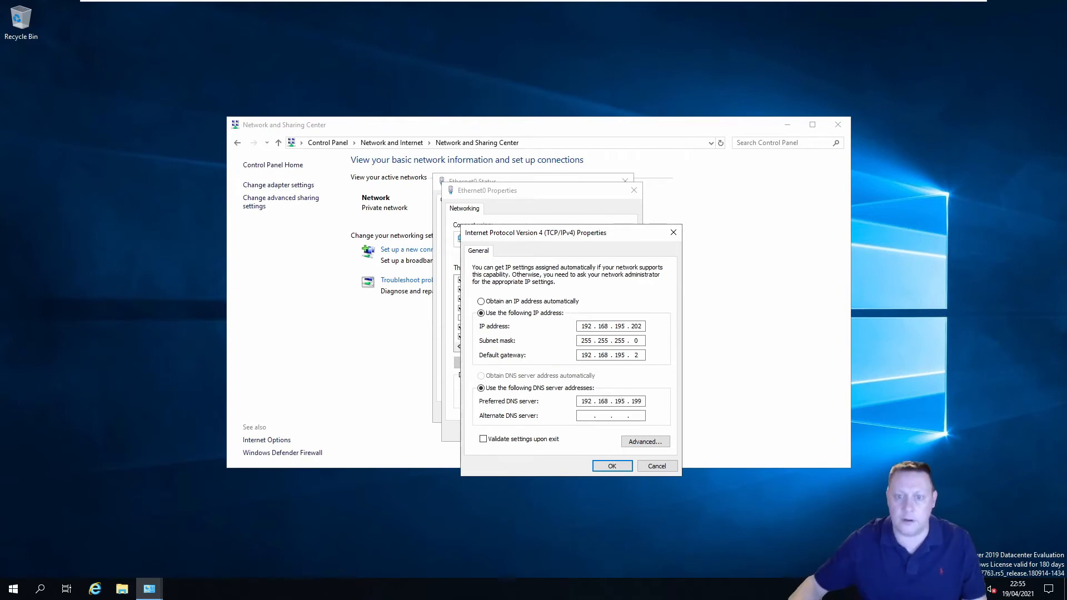
pyautogui.click(601, 467)
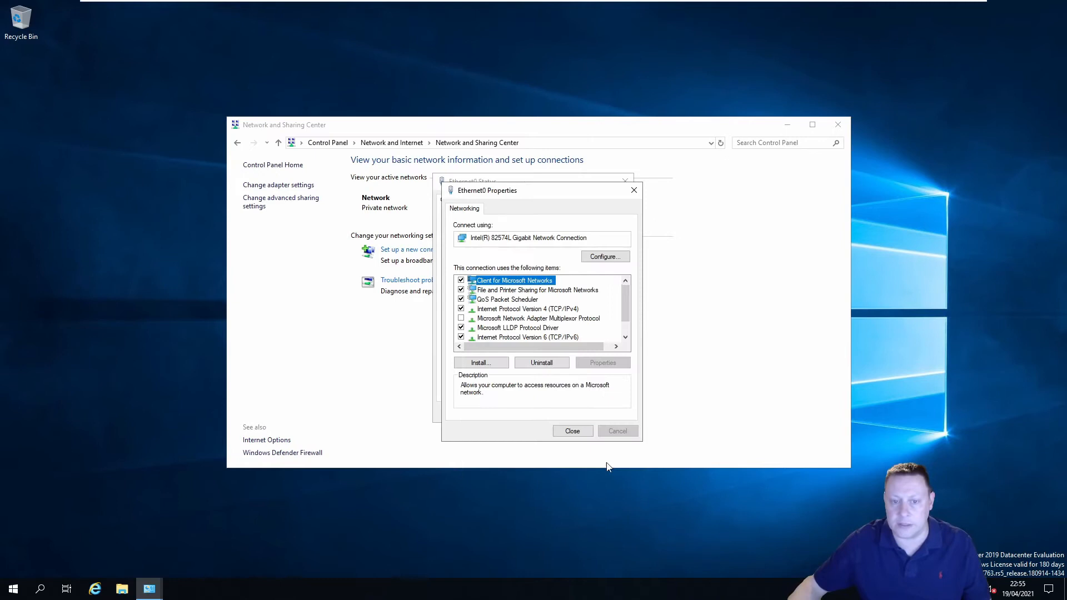
pyautogui.click(570, 433)
pyautogui.click(608, 412)
pyautogui.click(837, 125)
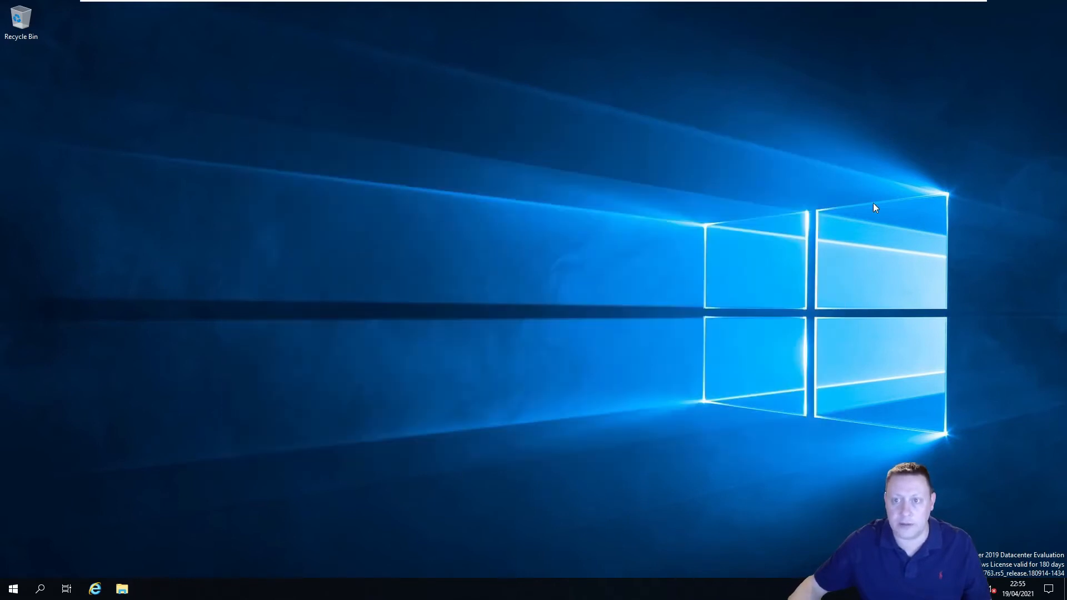
# Restart Node2019A2 from the Start menu's power options and confirm the restart
pyautogui.click(13, 589)
pyautogui.click(21, 567)
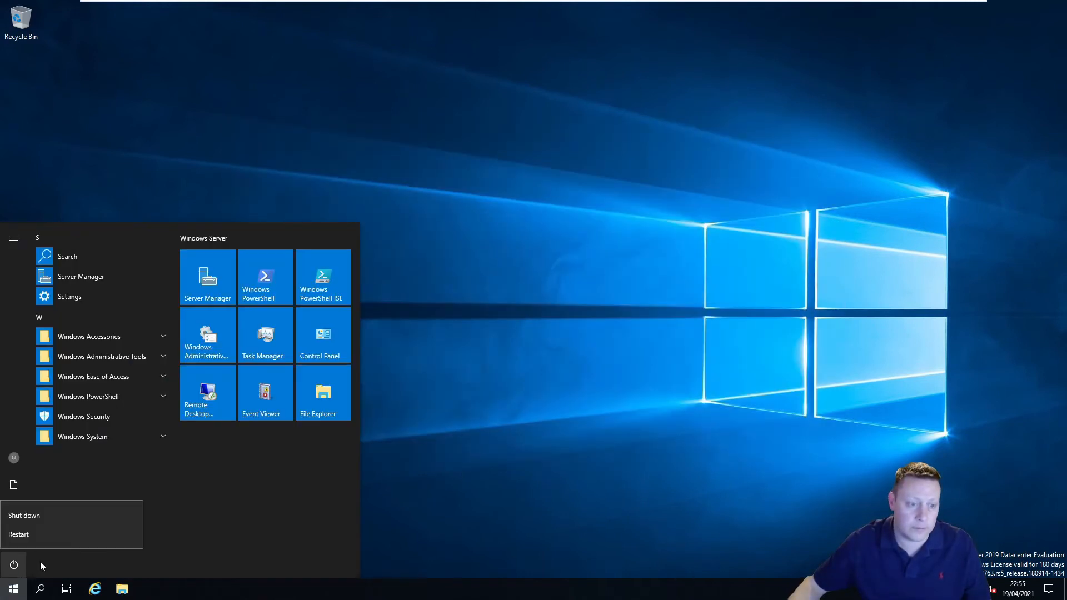
pyautogui.click(52, 537)
pyautogui.click(161, 532)
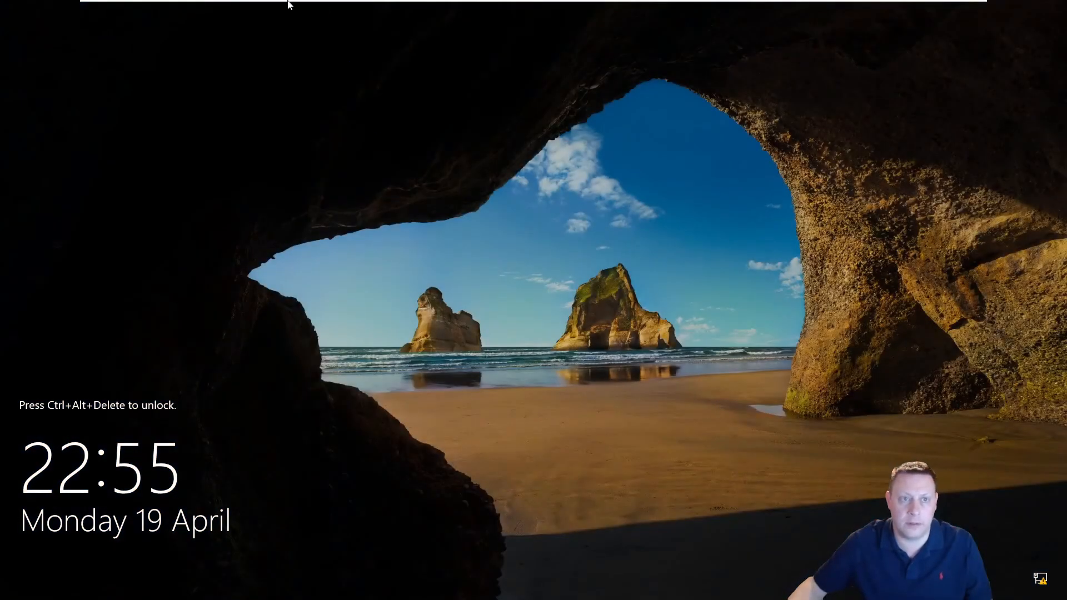
# Send Ctrl+Alt+Del to Node2019A2 and sign in with the Administrator password
pyautogui.moveTo(288, 4)
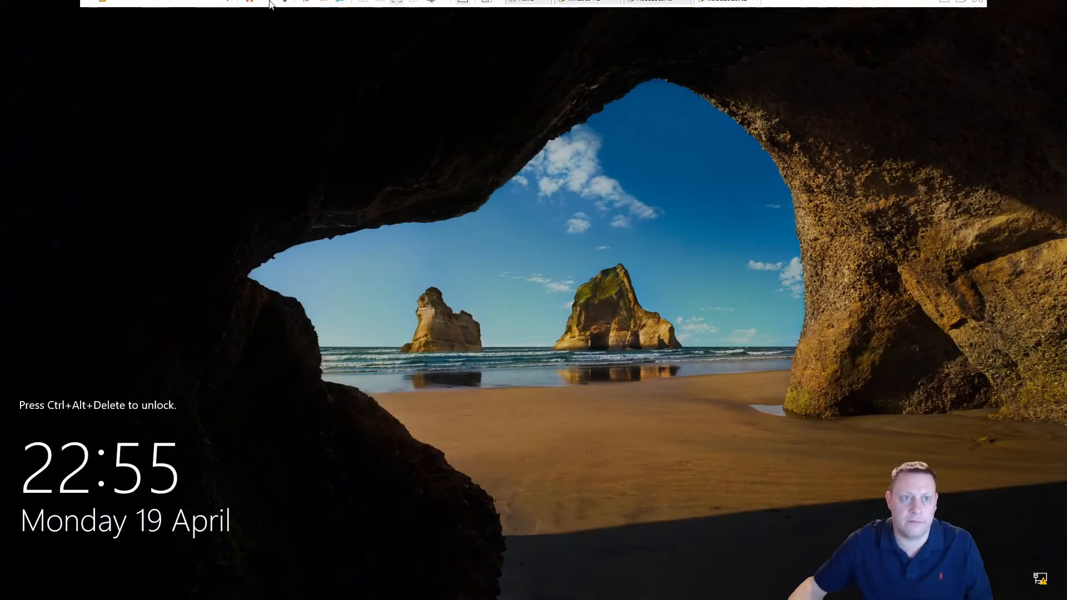
pyautogui.click(181, 6)
pyautogui.click(243, 64)
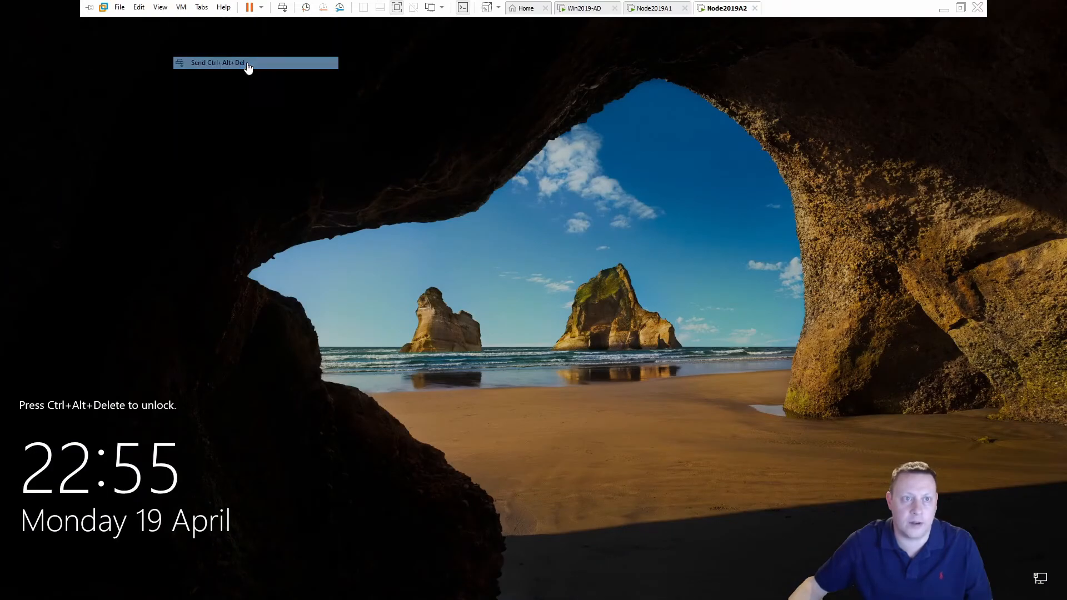
pyautogui.write('**********')
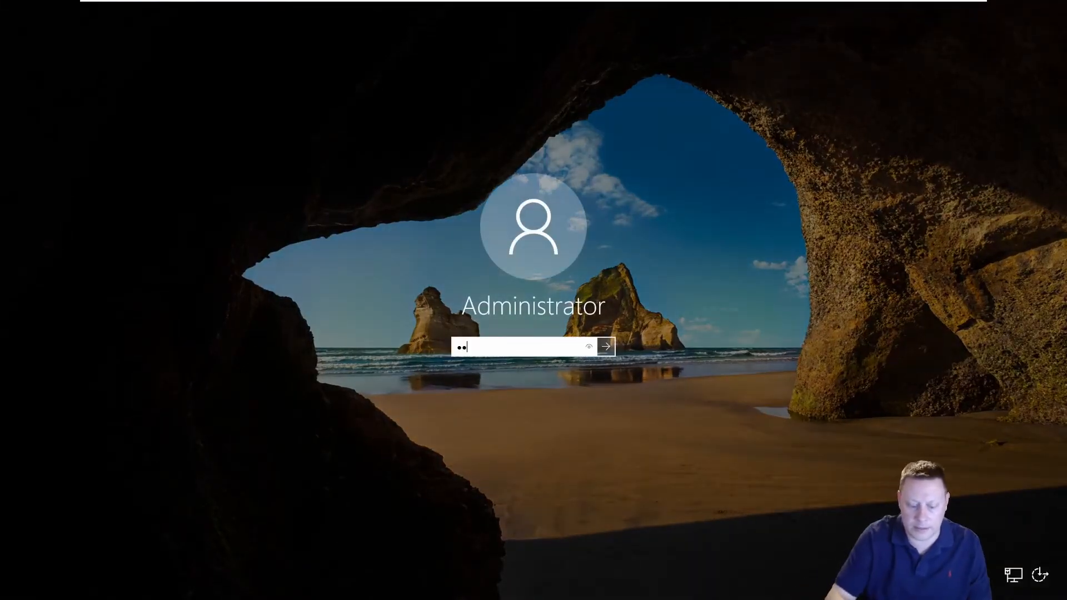
pyautogui.press('Return')
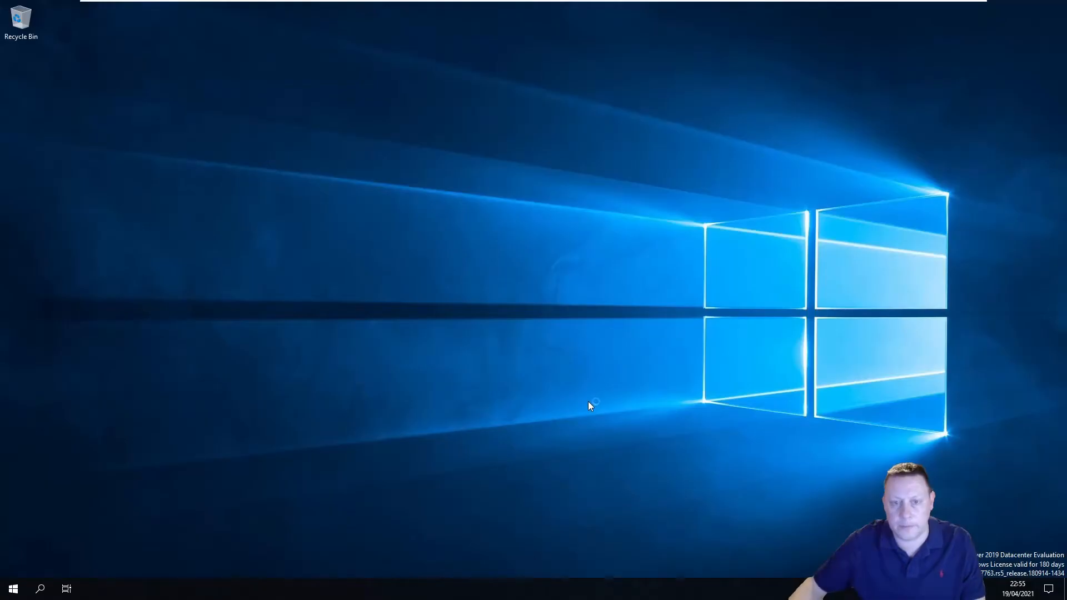
# Search for 'this PC' and open its system properties
pyautogui.click(13, 590)
pyautogui.write('this PC')
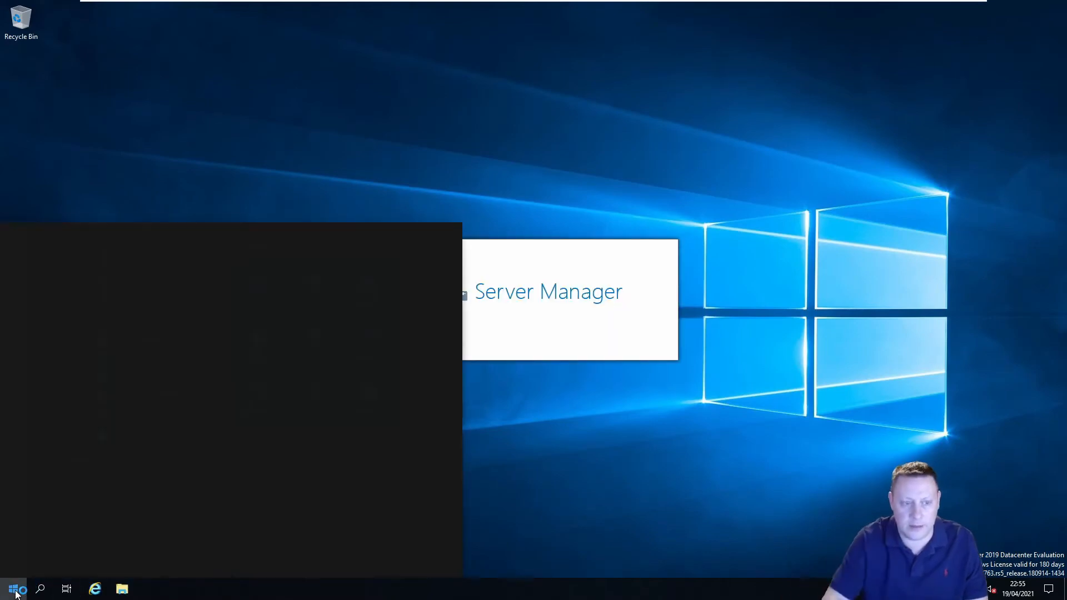
pyautogui.rightClick(104, 289)
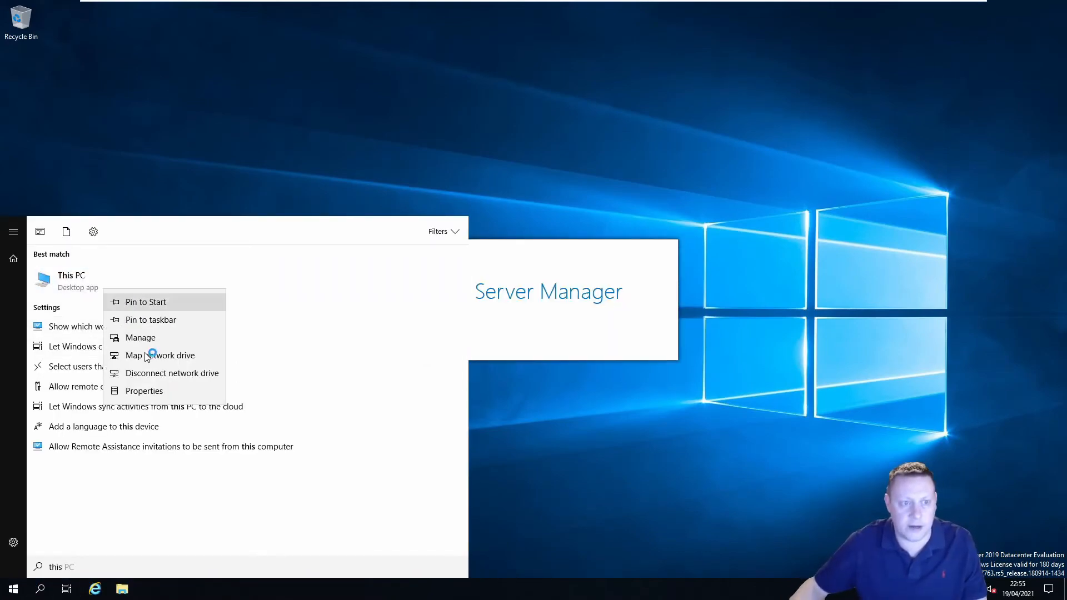
pyautogui.click(169, 392)
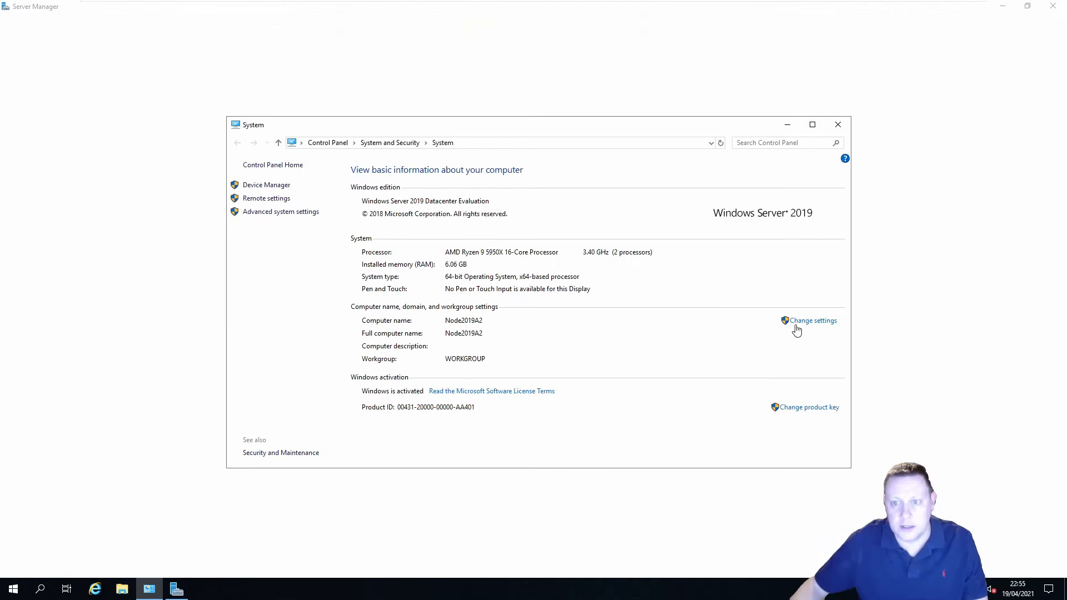
# Join Node2019A2 to domain KUTECHTEST.local using the domain Administrator account and password
pyautogui.click(797, 330)
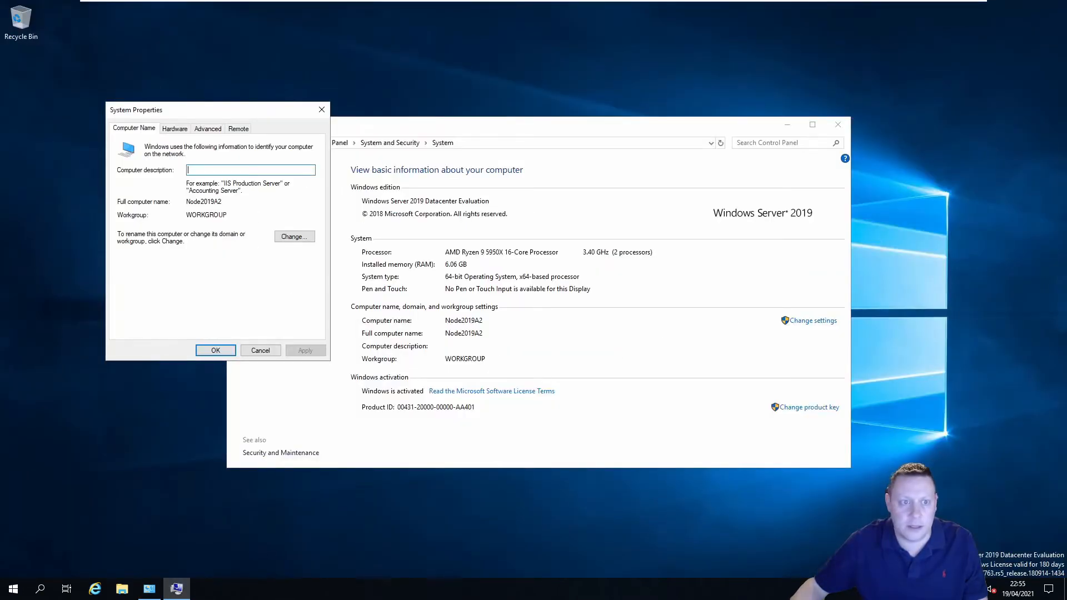
pyautogui.click(294, 236)
pyautogui.click(147, 262)
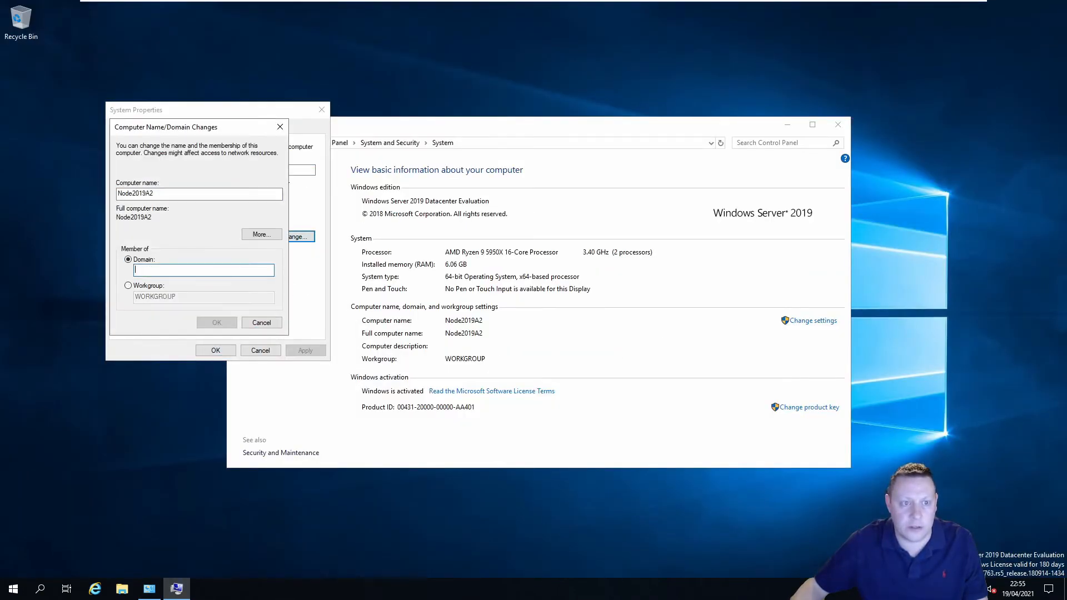
pyautogui.write('KUTECHT')
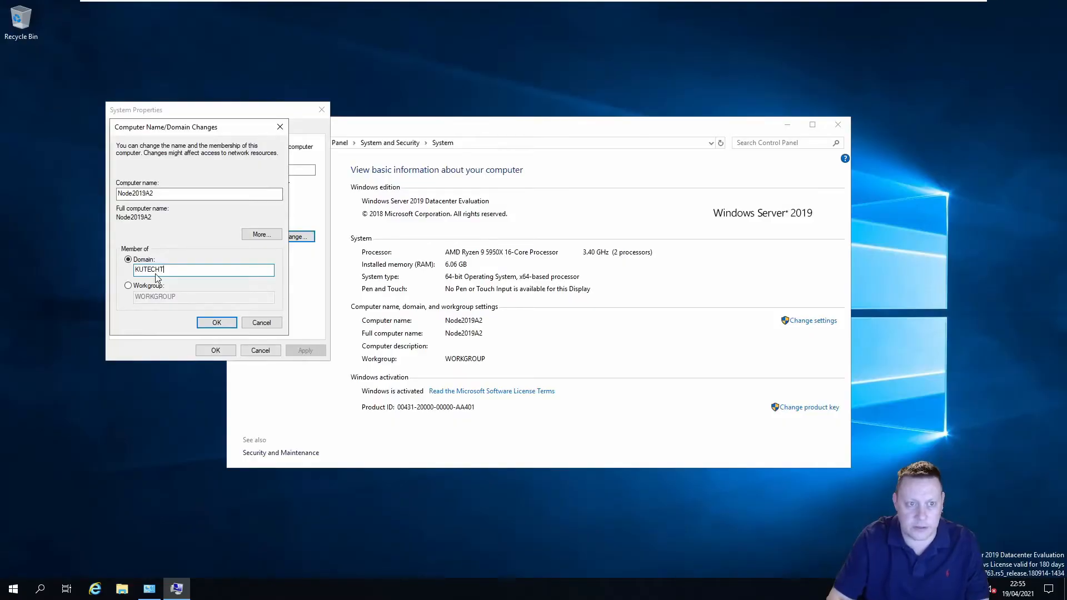
pyautogui.write('EST.local')
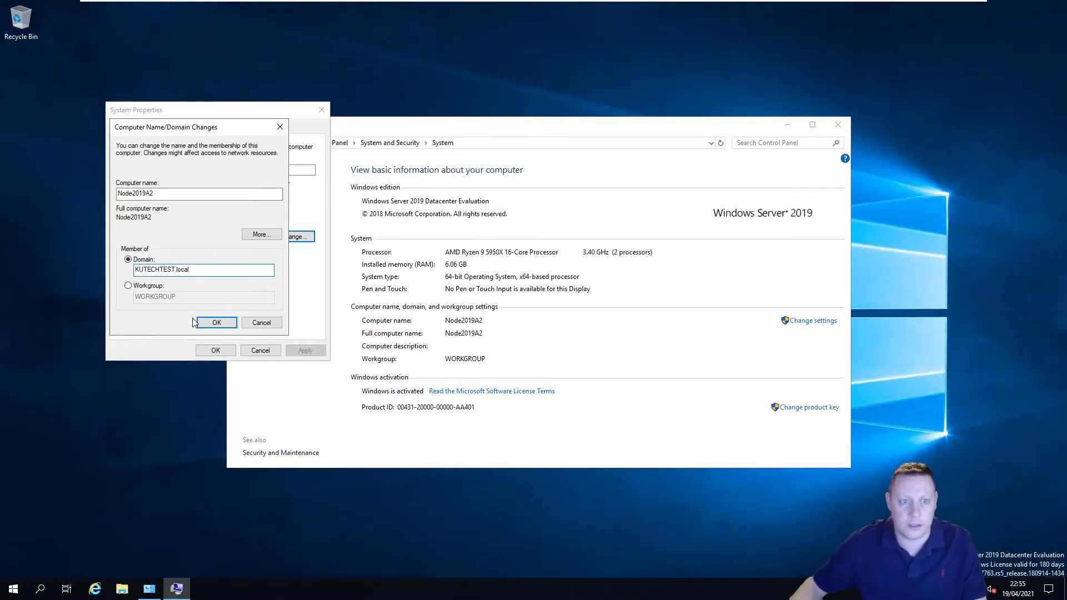
pyautogui.click(216, 322)
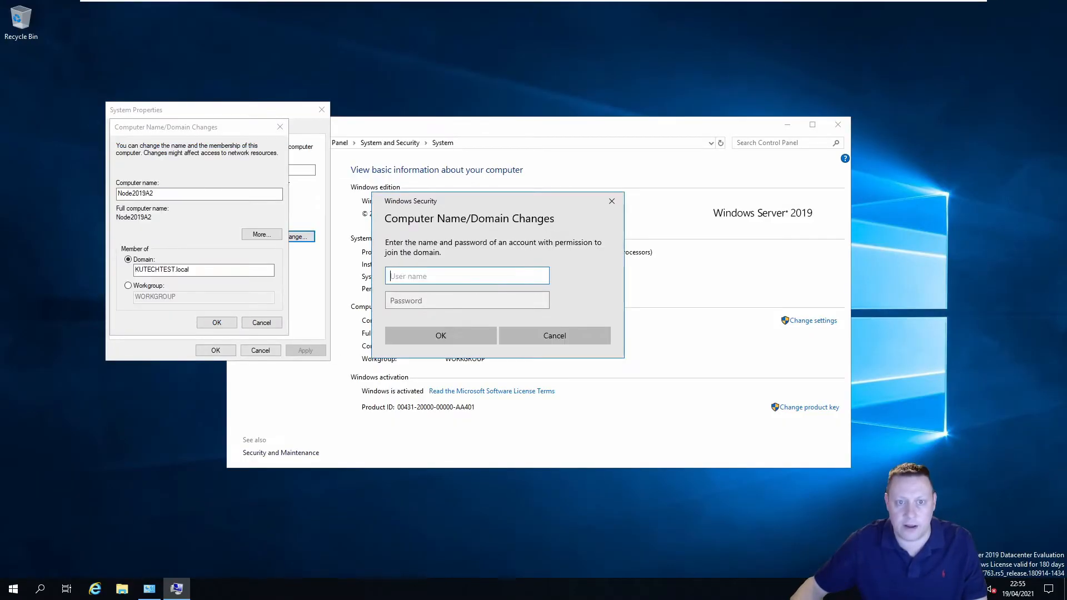
pyautogui.write('Administrator')
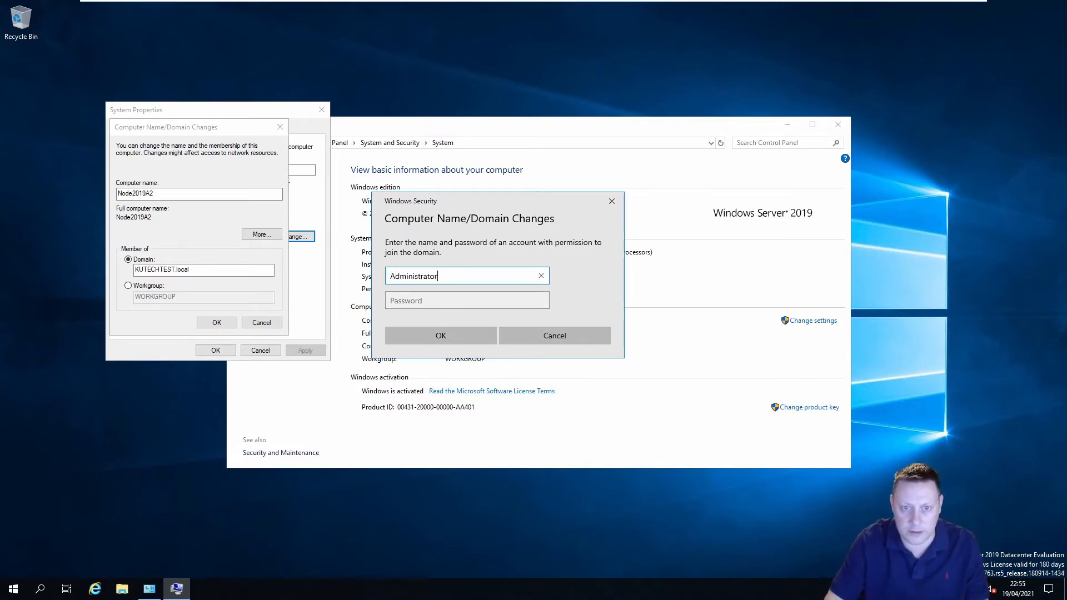
pyautogui.press('Tab')
pyautogui.write('**********')
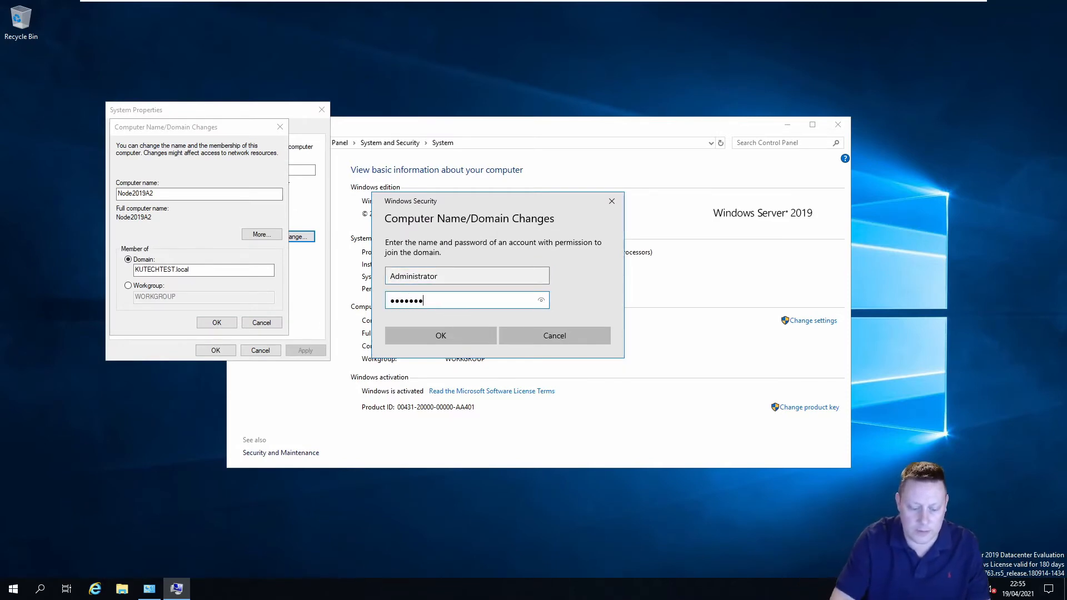
pyautogui.click(478, 337)
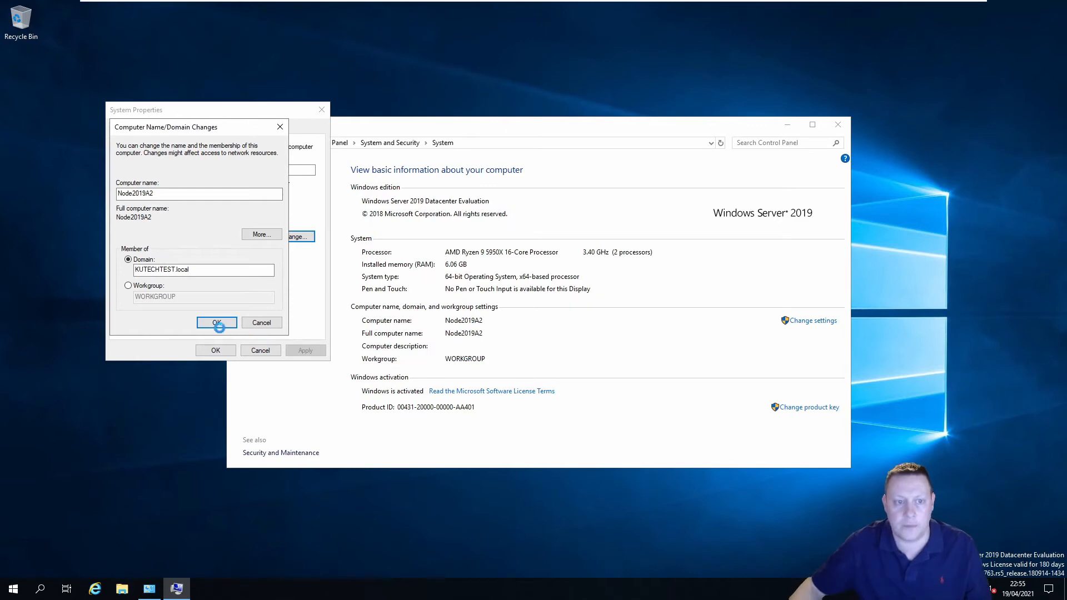
# Acknowledge the welcome and restart notices, close System Properties, and choose Restart Now
pyautogui.click(592, 336)
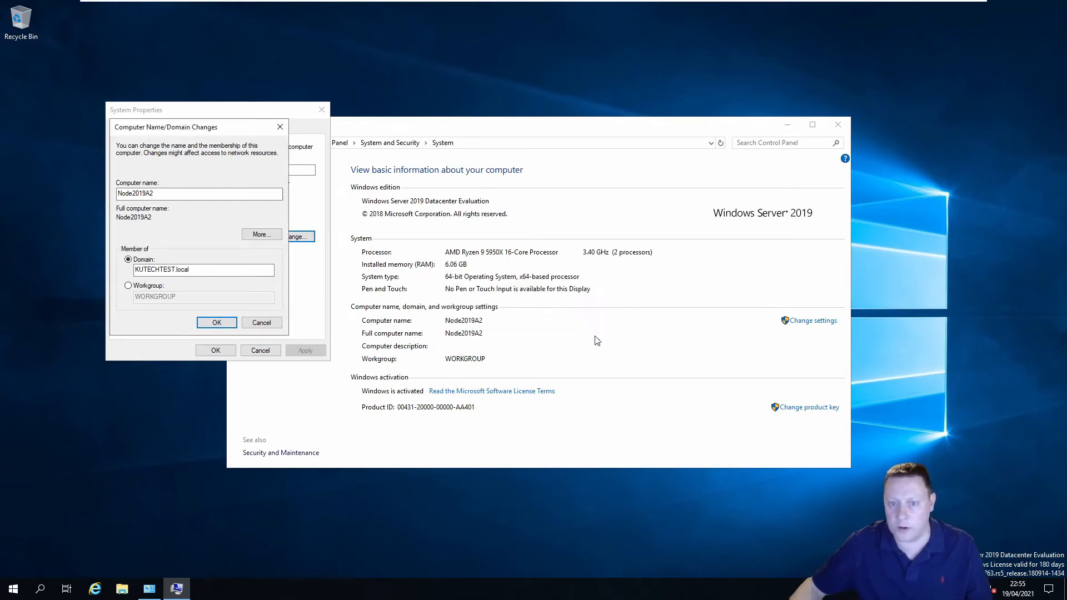
pyautogui.click(604, 310)
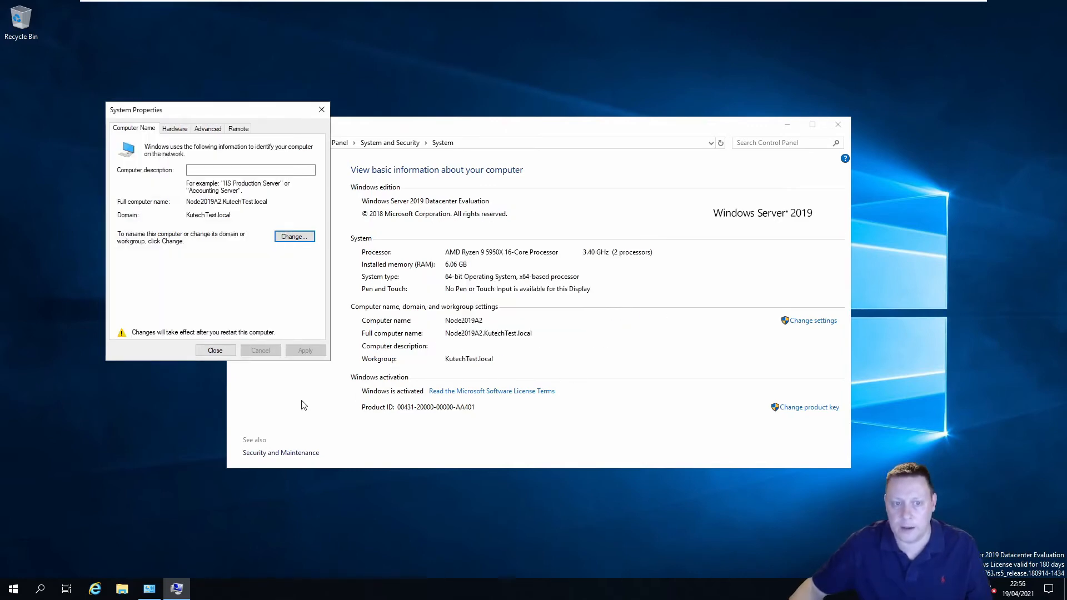
pyautogui.click(216, 350)
pyautogui.click(533, 305)
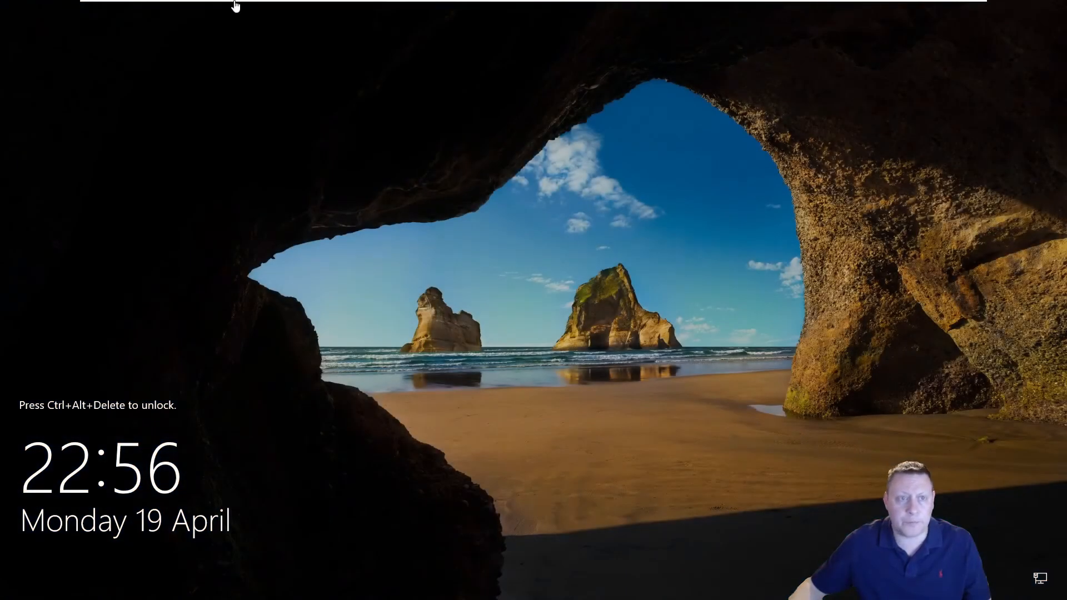
# Send Ctrl+Alt+Del to Node2019A2 and sign in with the Administrator password
pyautogui.moveTo(235, 3)
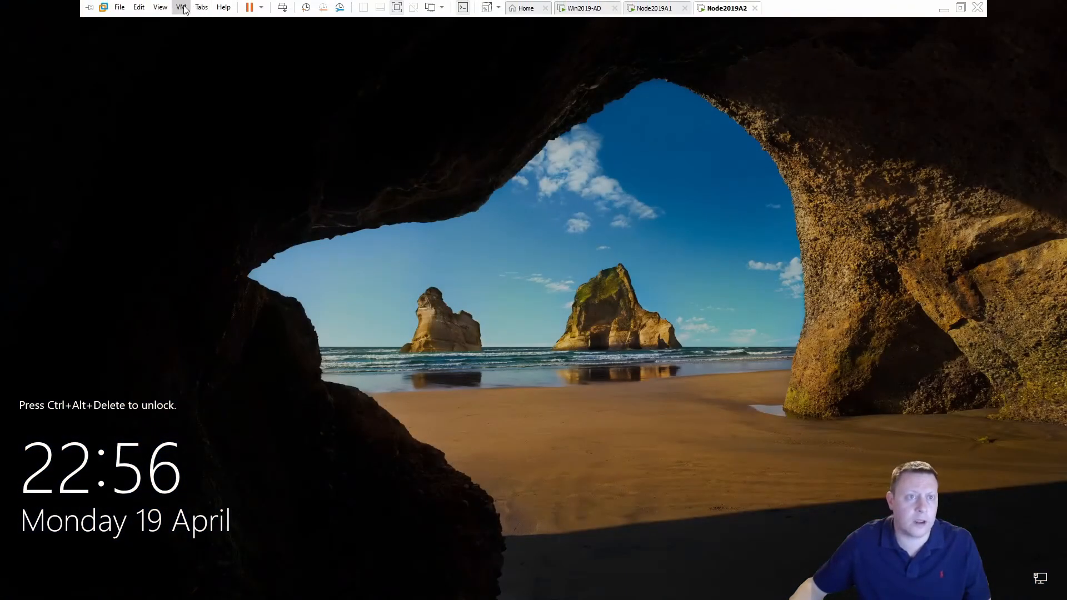
pyautogui.click(181, 7)
pyautogui.click(223, 61)
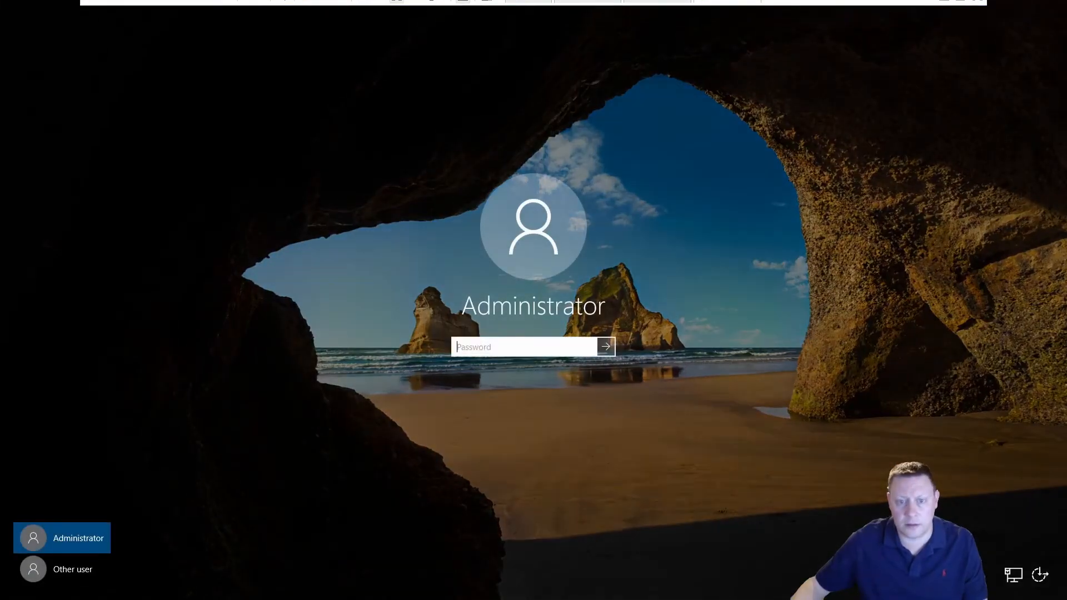
pyautogui.write('**********')
pyautogui.press('Return')
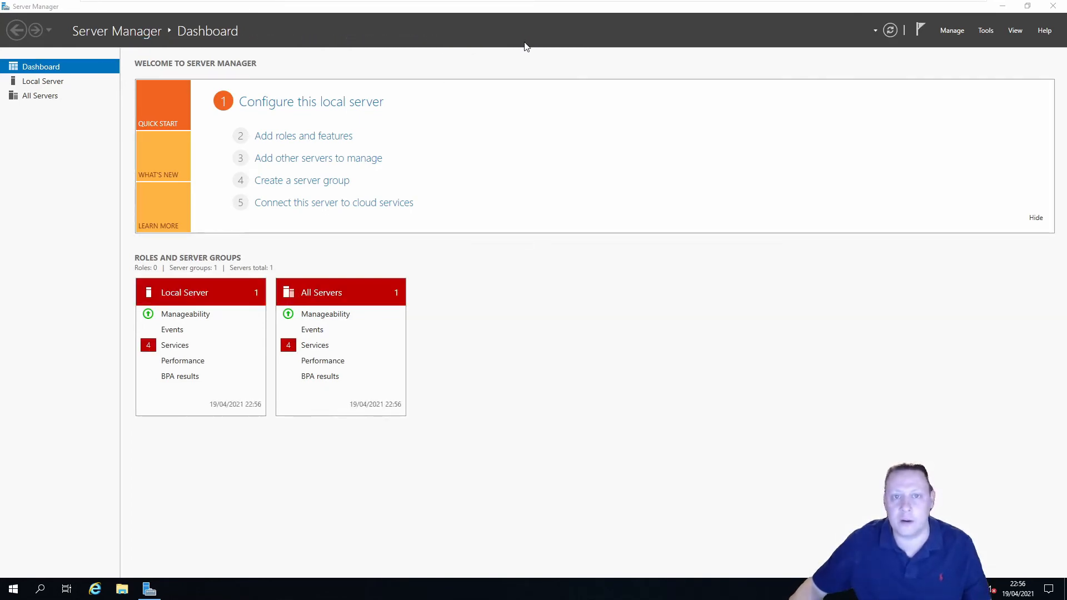
# Start a role-based Add Roles and Features install on Node2019A2, skipping to the Features page
pyautogui.click(344, 137)
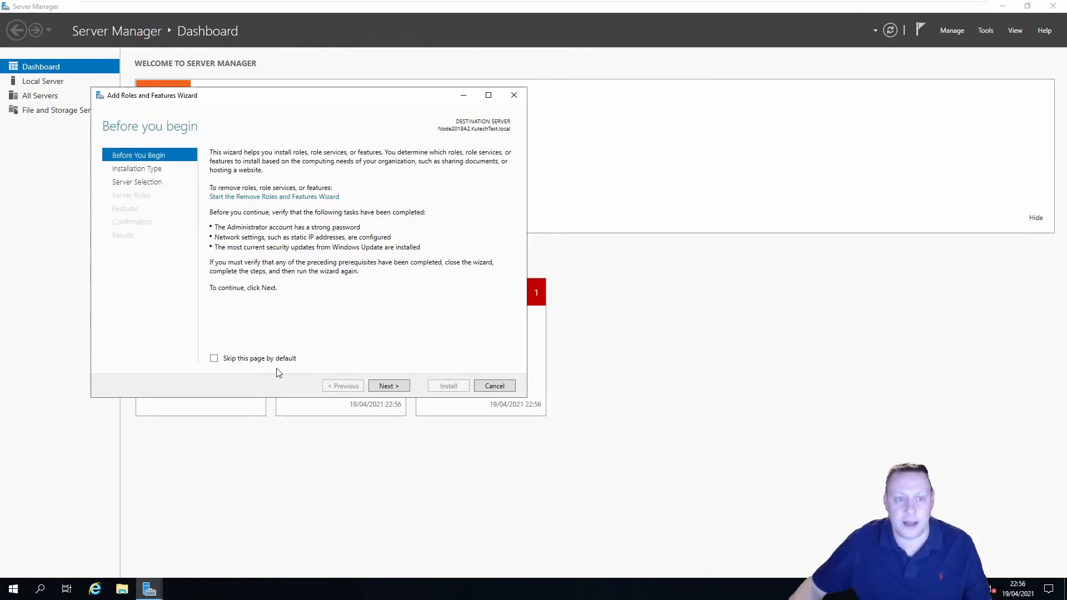
pyautogui.click(388, 386)
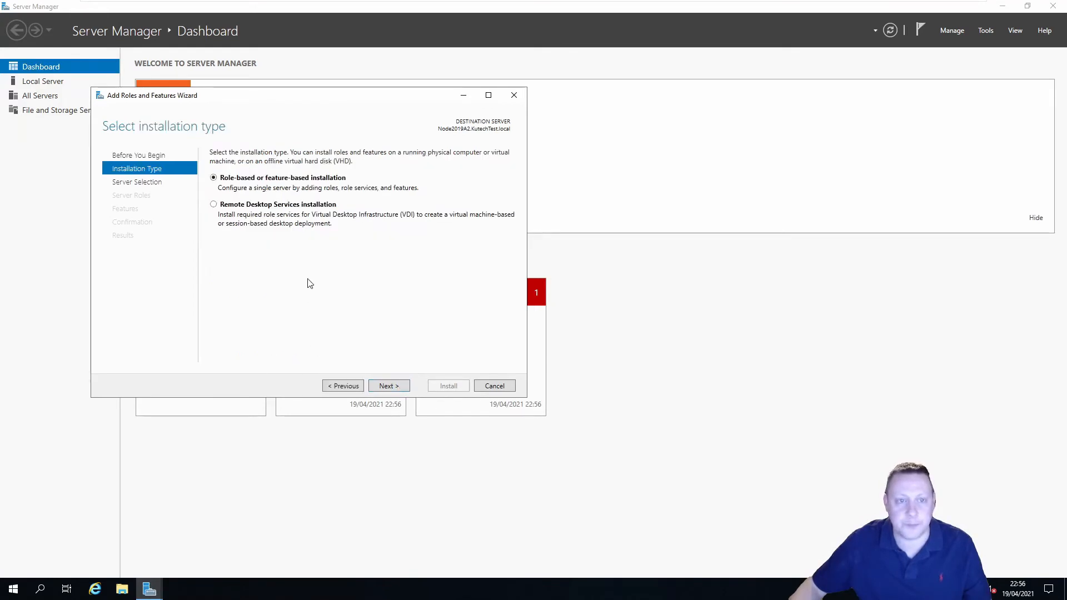
pyautogui.click(387, 385)
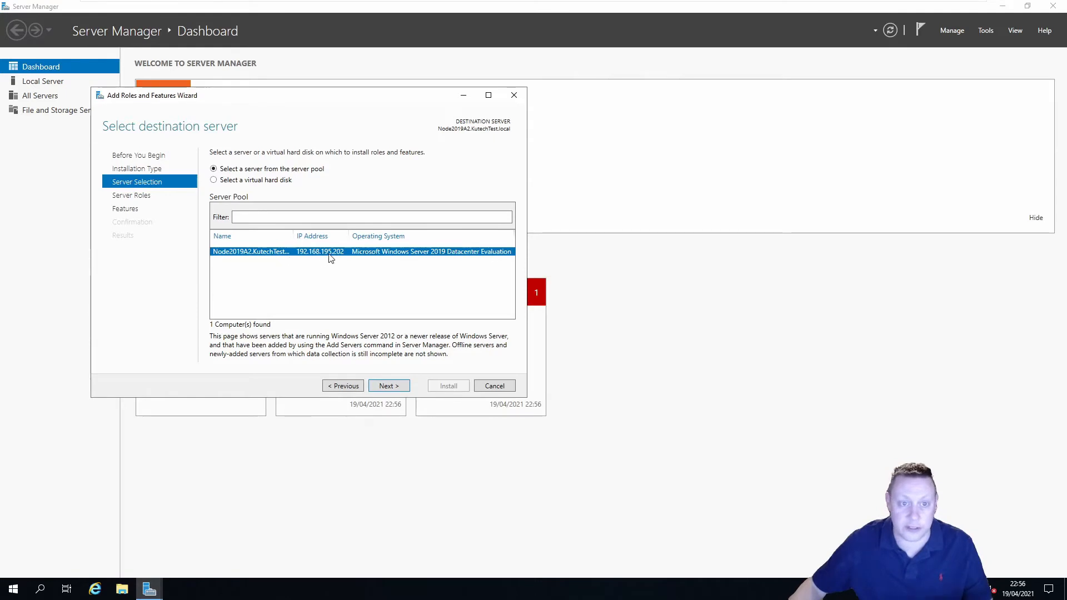
pyautogui.click(391, 387)
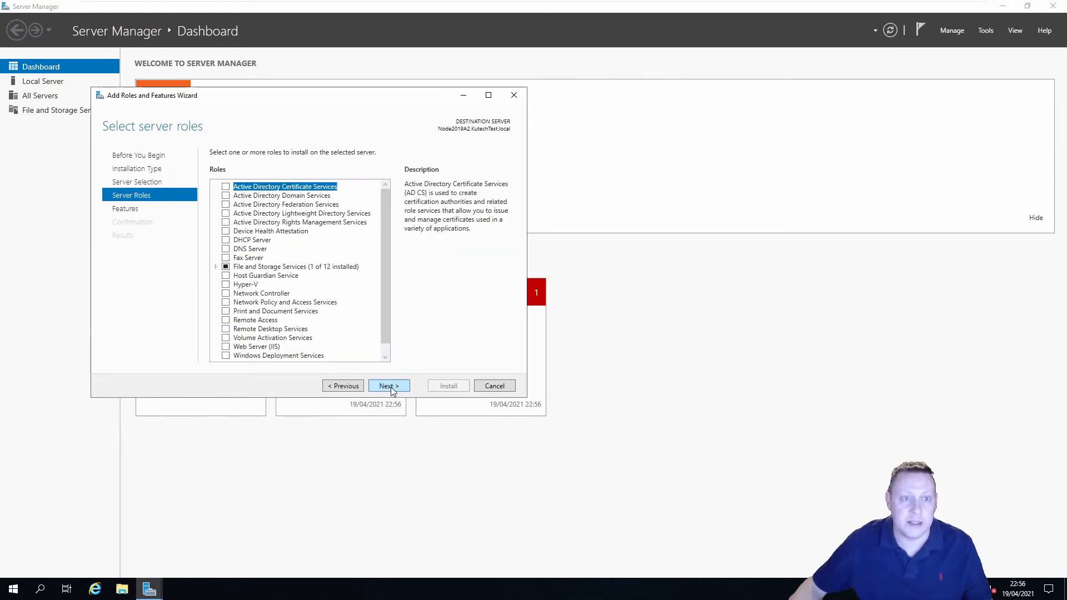
pyautogui.click(393, 387)
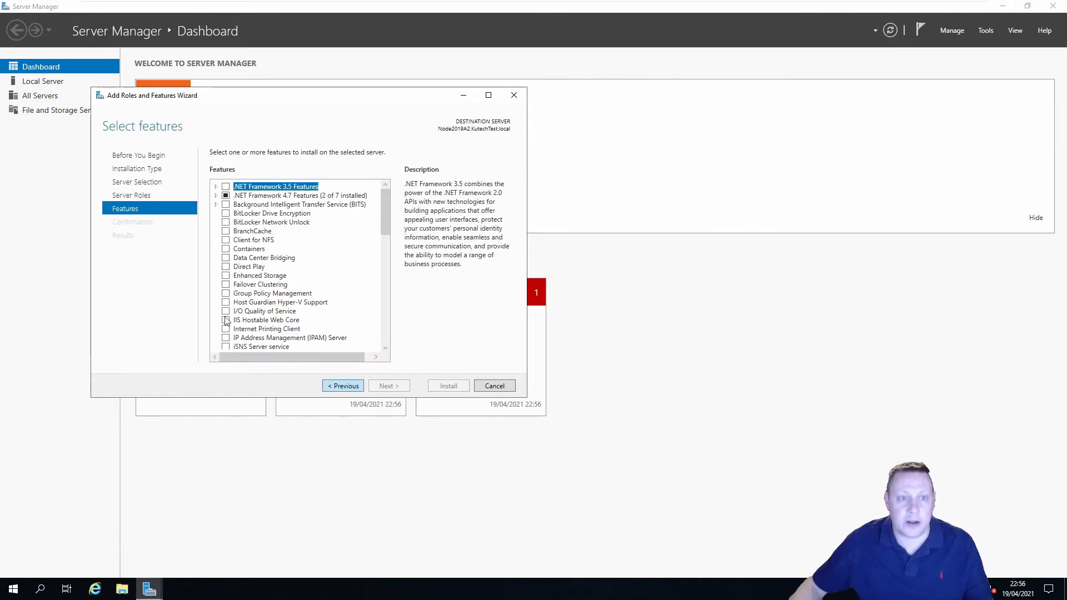
# Install Failover Clustering with its management tools, allowing automatic restart if required
pyautogui.click(225, 286)
pyautogui.click(336, 336)
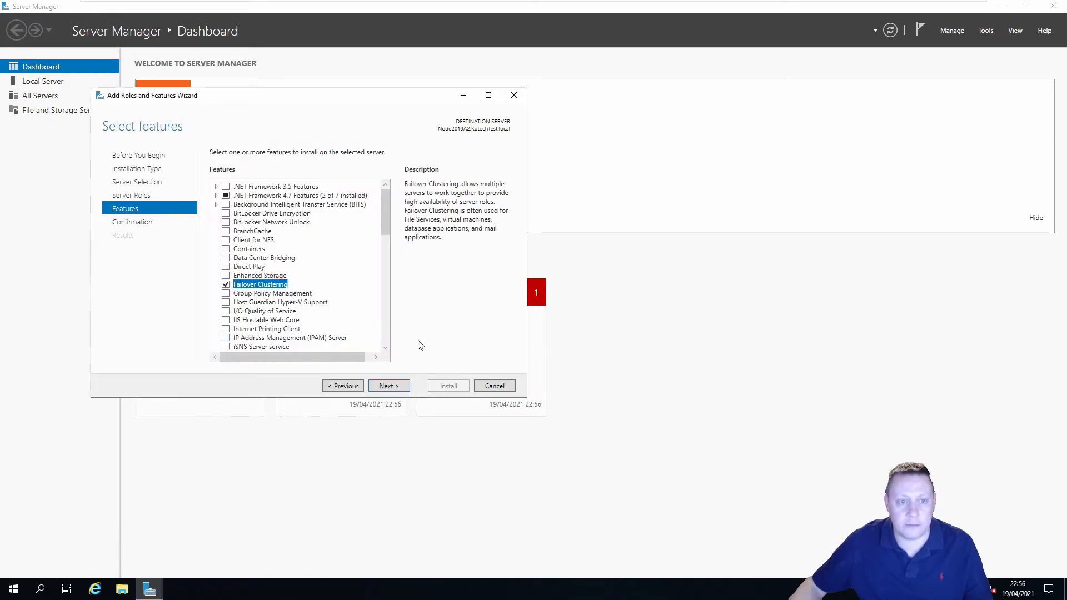
pyautogui.click(391, 387)
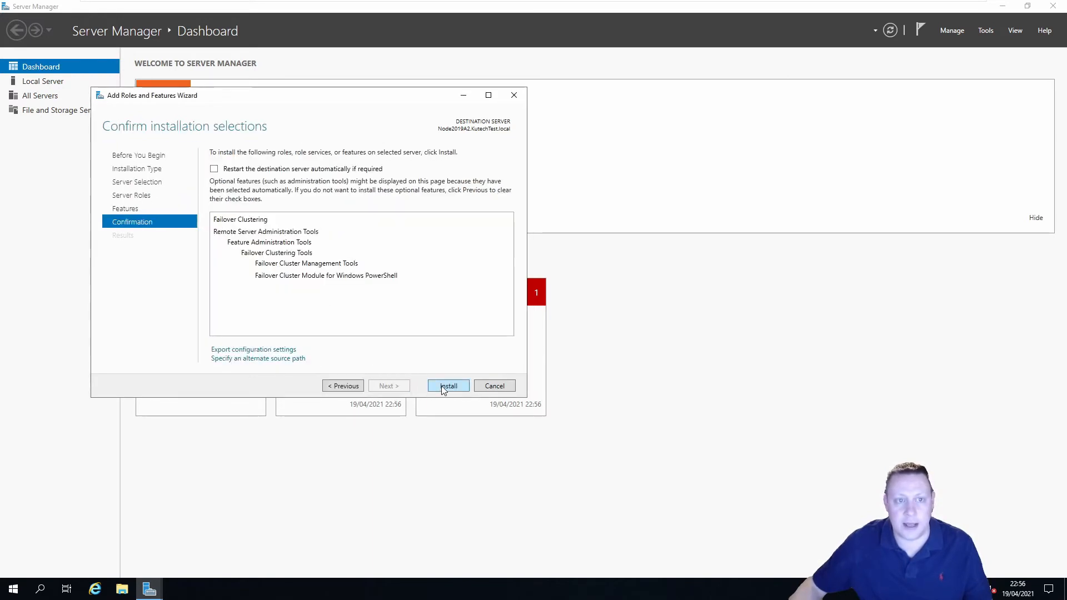
pyautogui.click(311, 169)
pyautogui.click(565, 334)
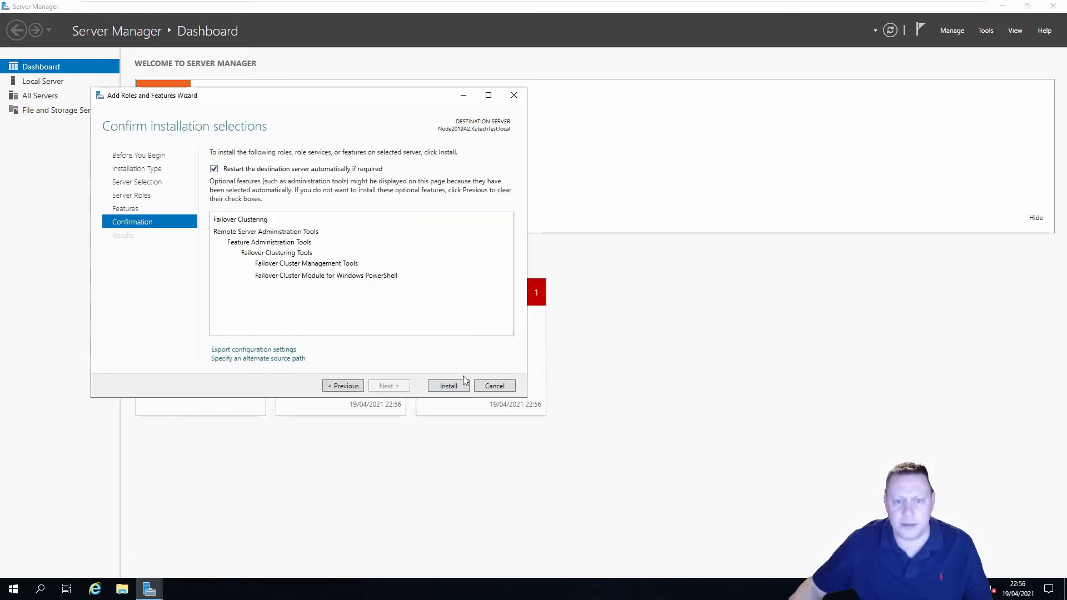
pyautogui.click(459, 384)
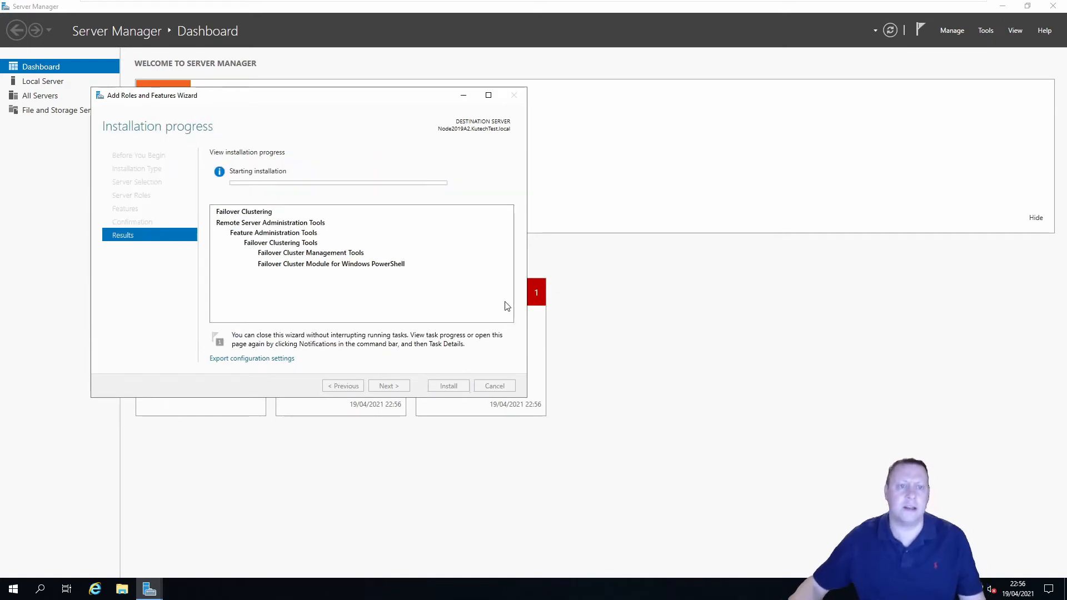
# Sign in to Node2019A1 with the account password and close the completed Failover Clustering wizard
pyautogui.moveTo(575, 5)
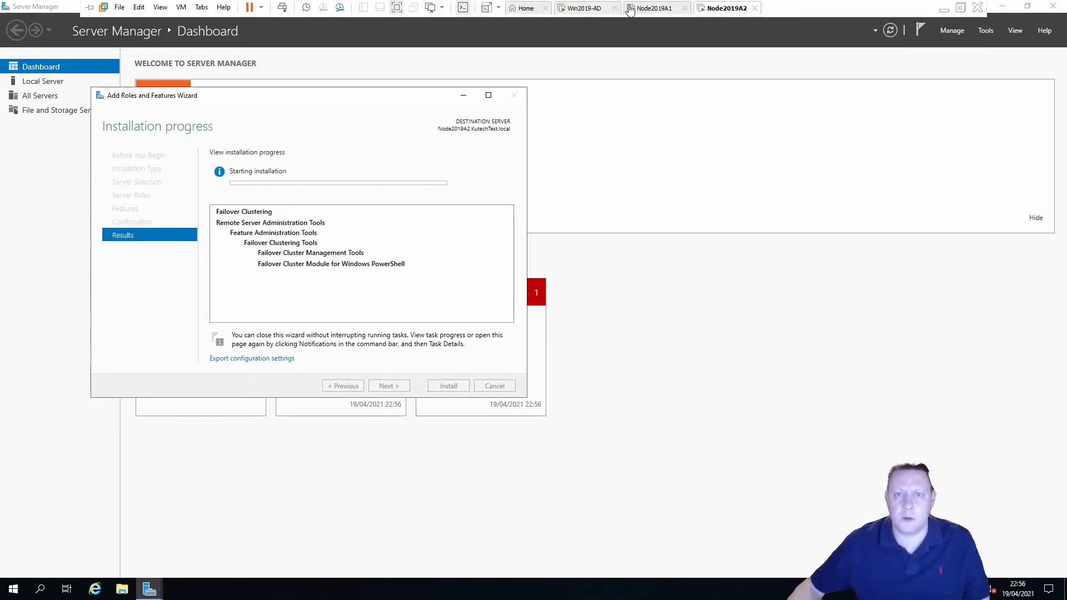
pyautogui.click(655, 9)
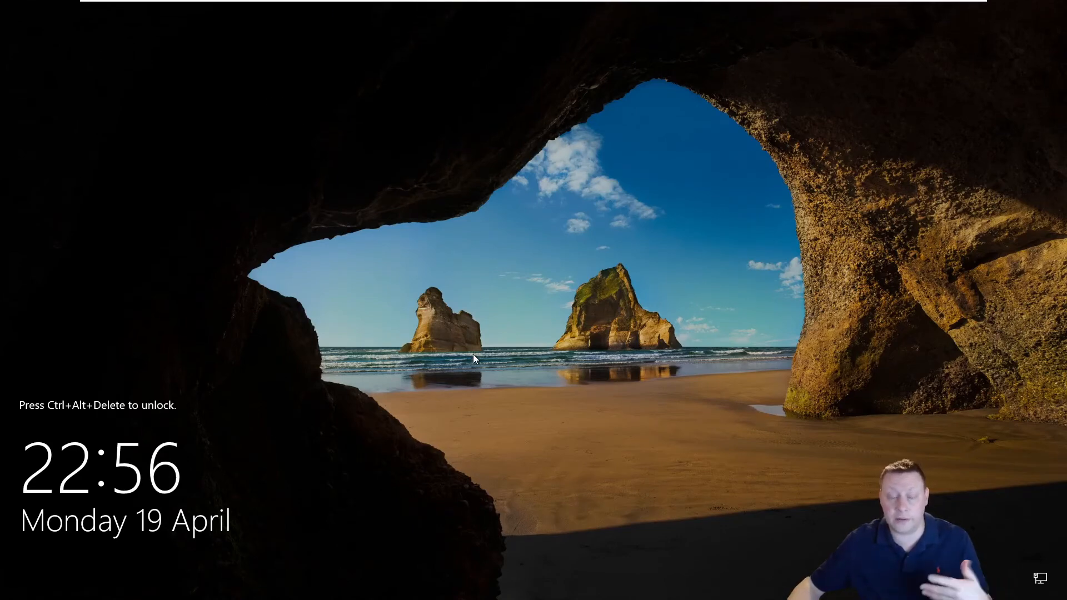
pyautogui.moveTo(273, 1)
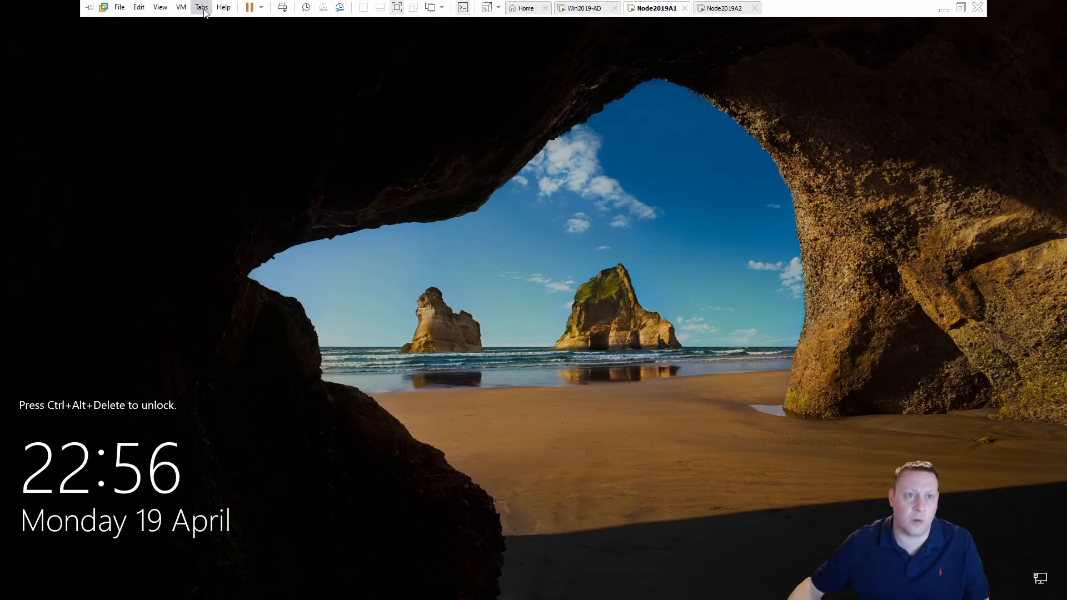
pyautogui.click(181, 7)
pyautogui.click(254, 64)
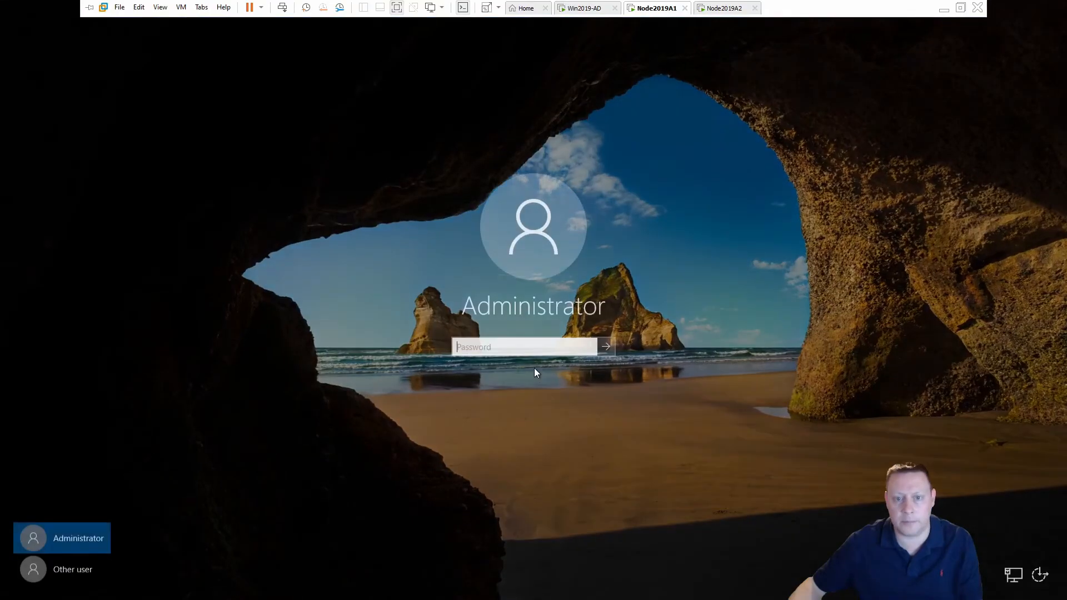
pyautogui.write('••••••••••')
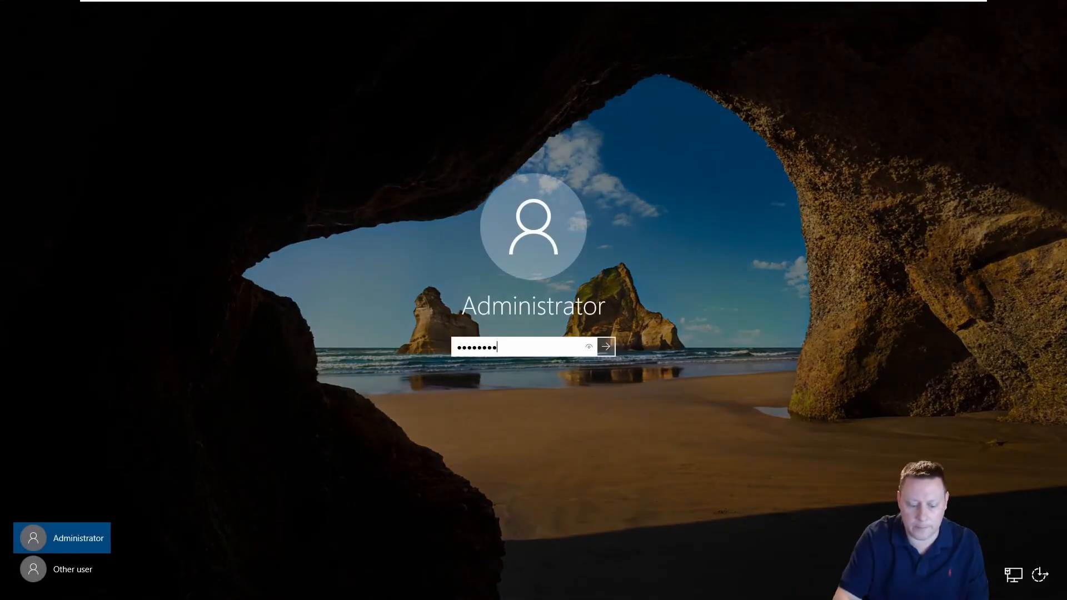
pyautogui.press('Return')
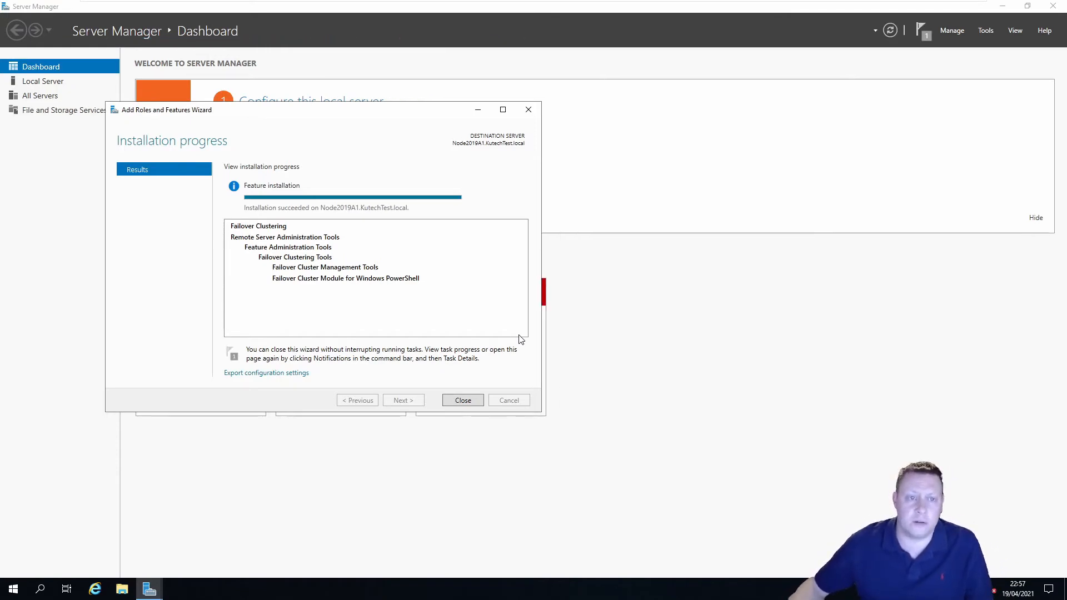
pyautogui.click(462, 400)
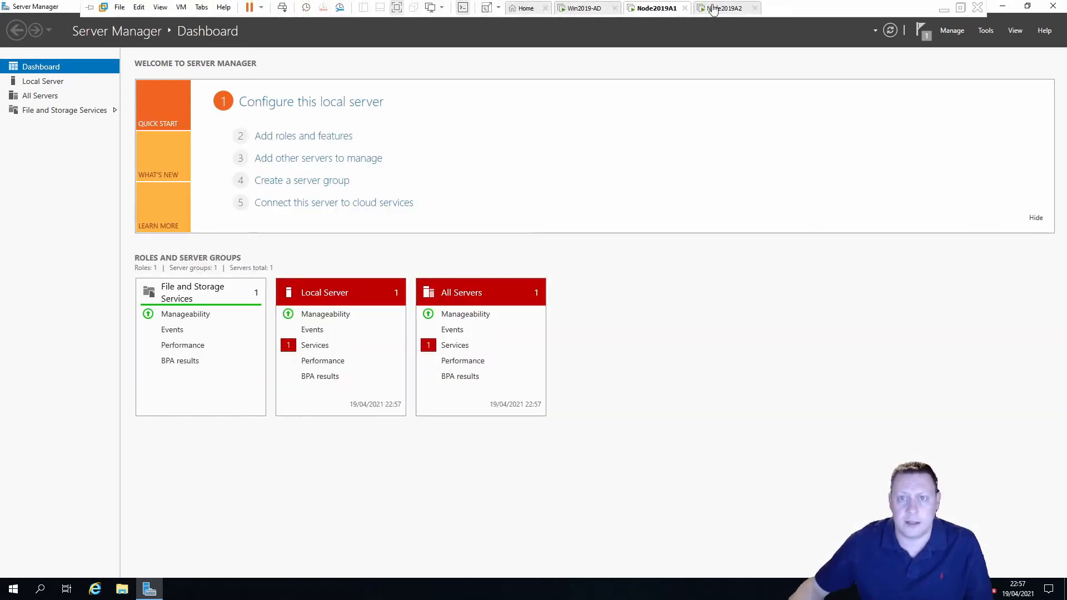
# Close Server Manager on Node2019A1
pyautogui.click(709, 7)
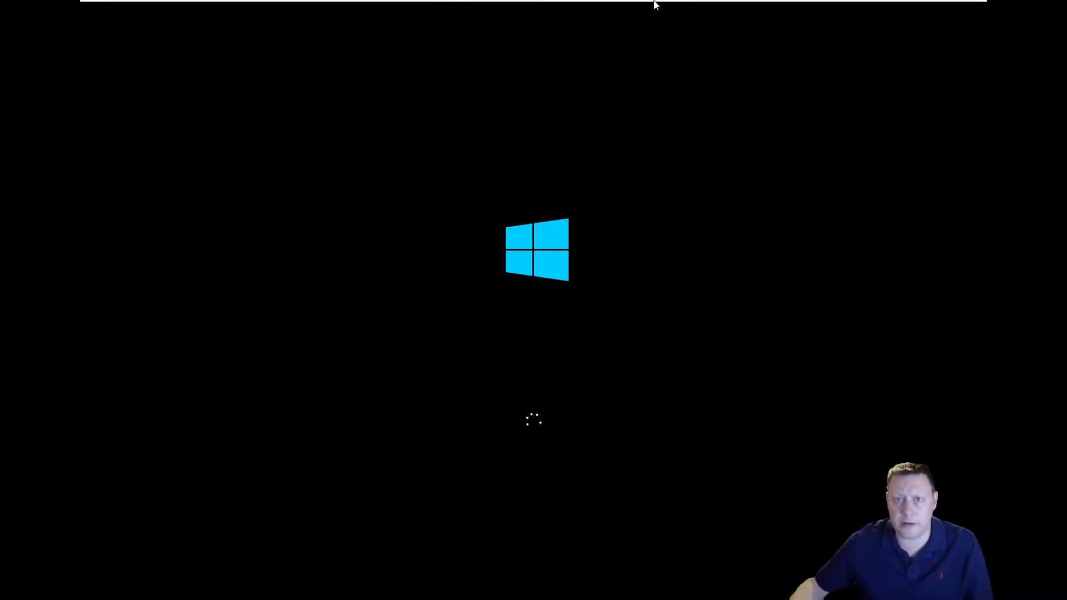
pyautogui.click(654, 8)
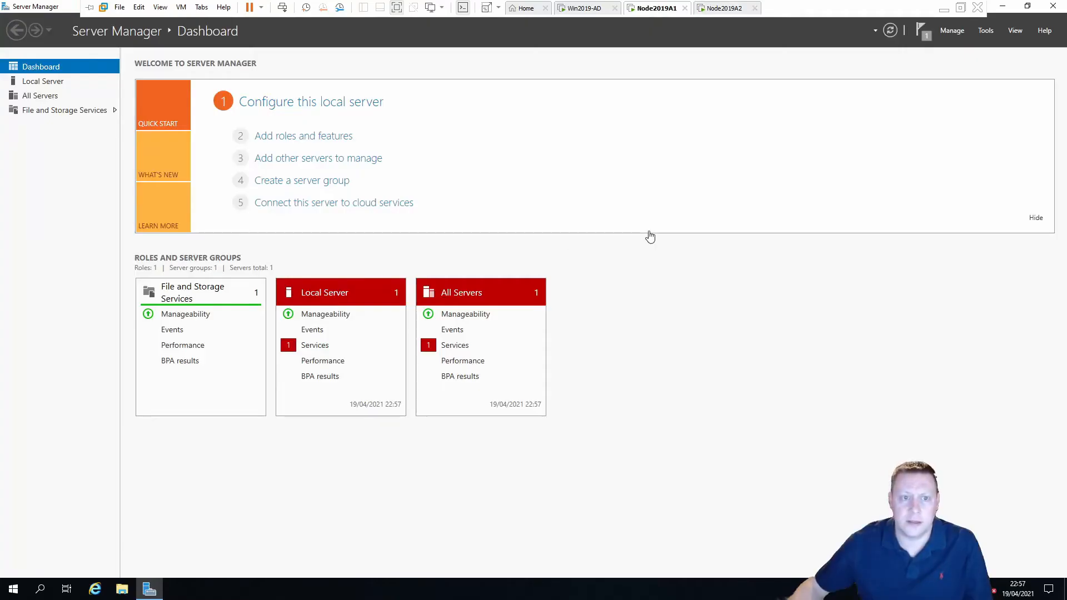
pyautogui.click(1053, 9)
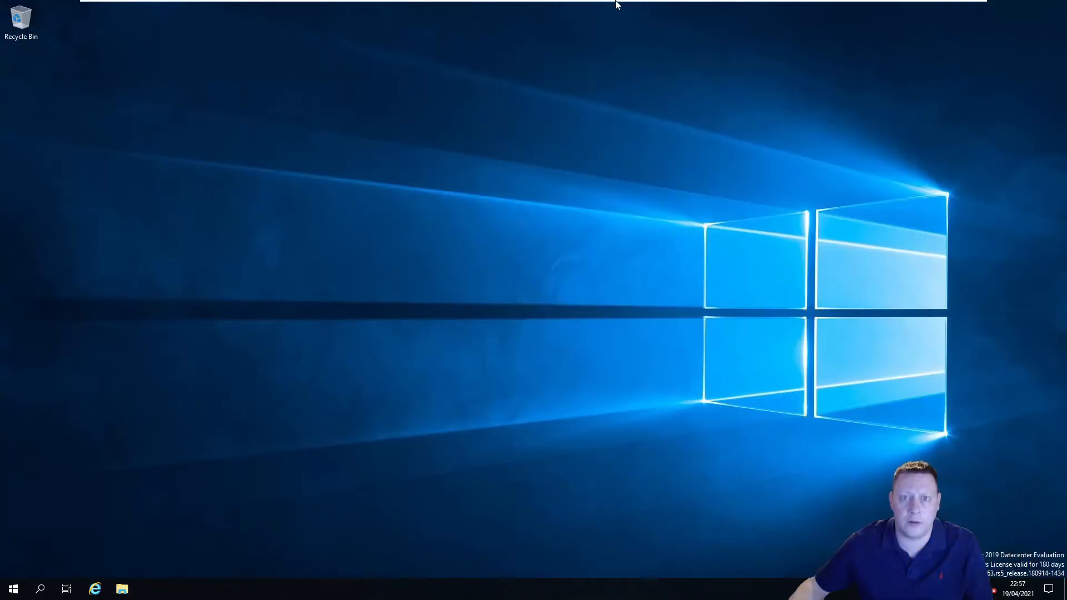
# Sign in to Node2019A2 with the account password and close its completed Failover Clustering wizard
pyautogui.click(724, 8)
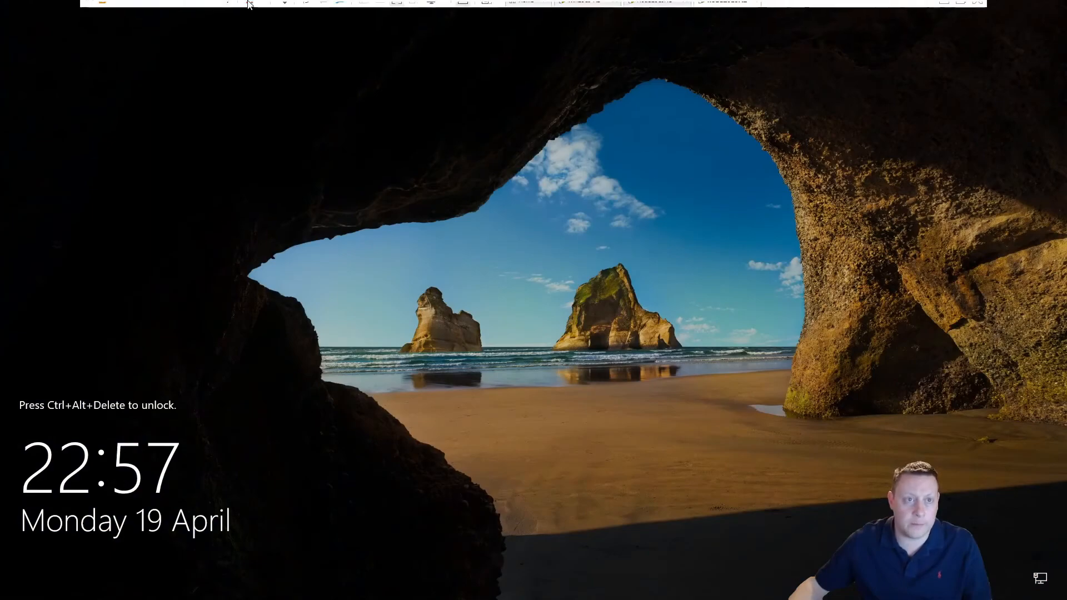
pyautogui.click(180, 7)
pyautogui.click(217, 63)
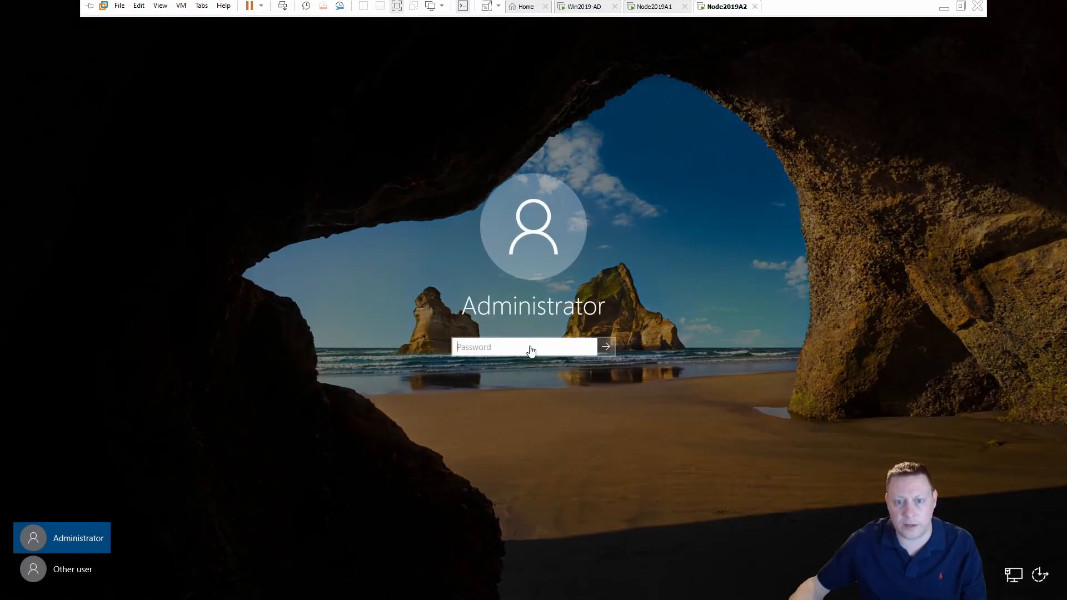
pyautogui.click(531, 350)
pyautogui.write('**********')
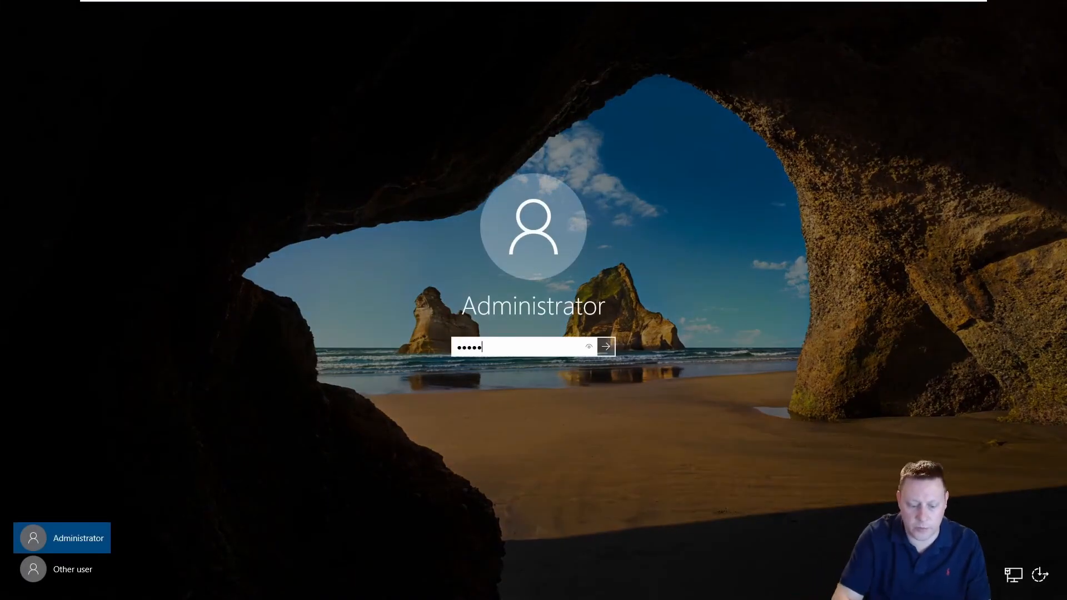
pyautogui.press('Return')
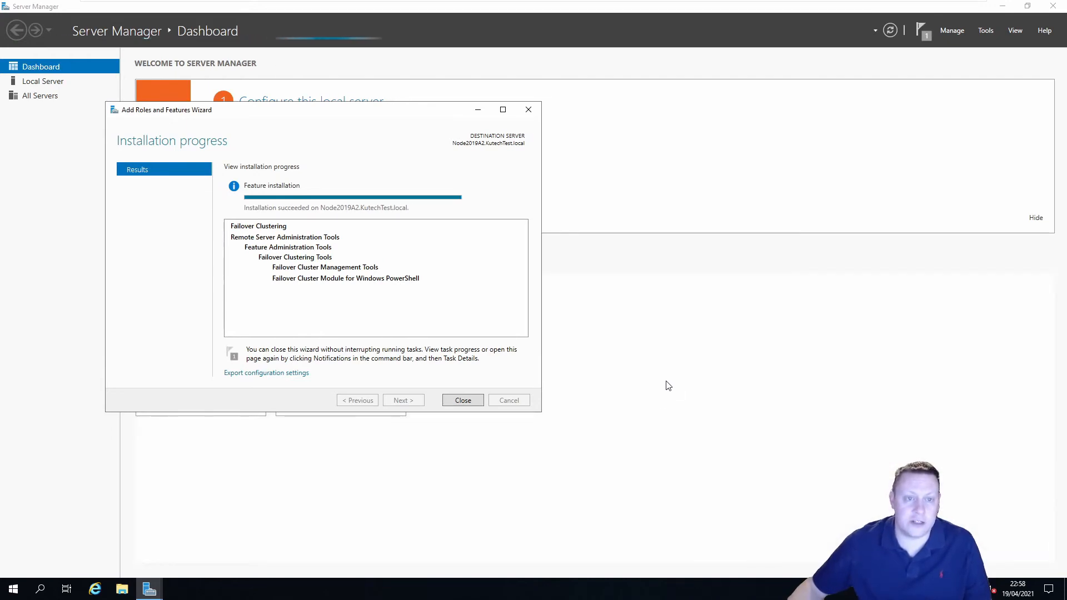
pyautogui.click(464, 400)
# Launch Failover Cluster Manager from Windows Administrative Tools, dismiss the Admin Center notice, and maximize it
pyautogui.click(1052, 6)
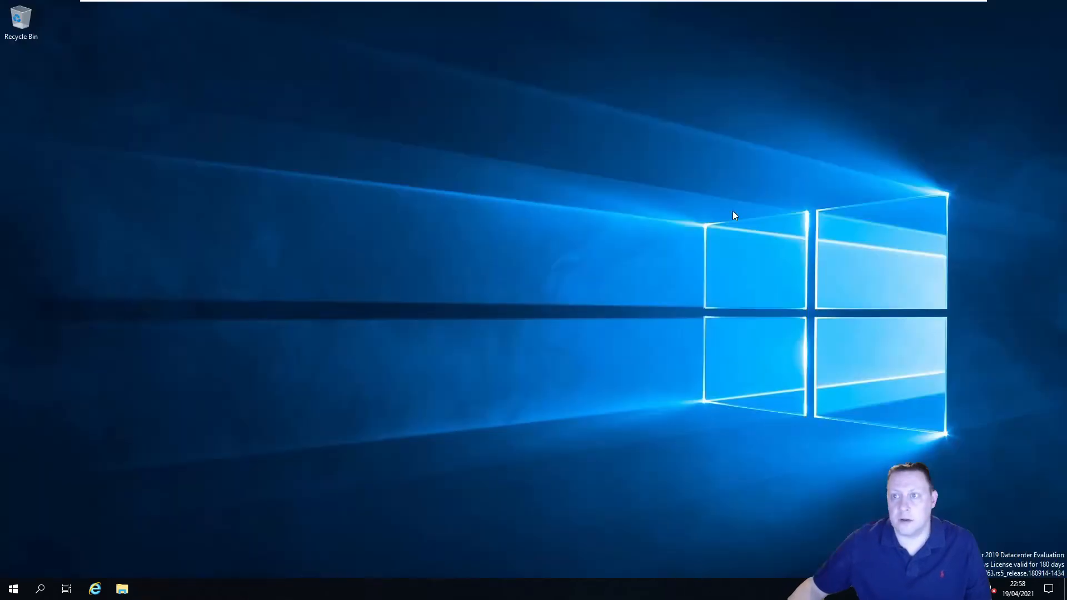
pyautogui.moveTo(620, 4)
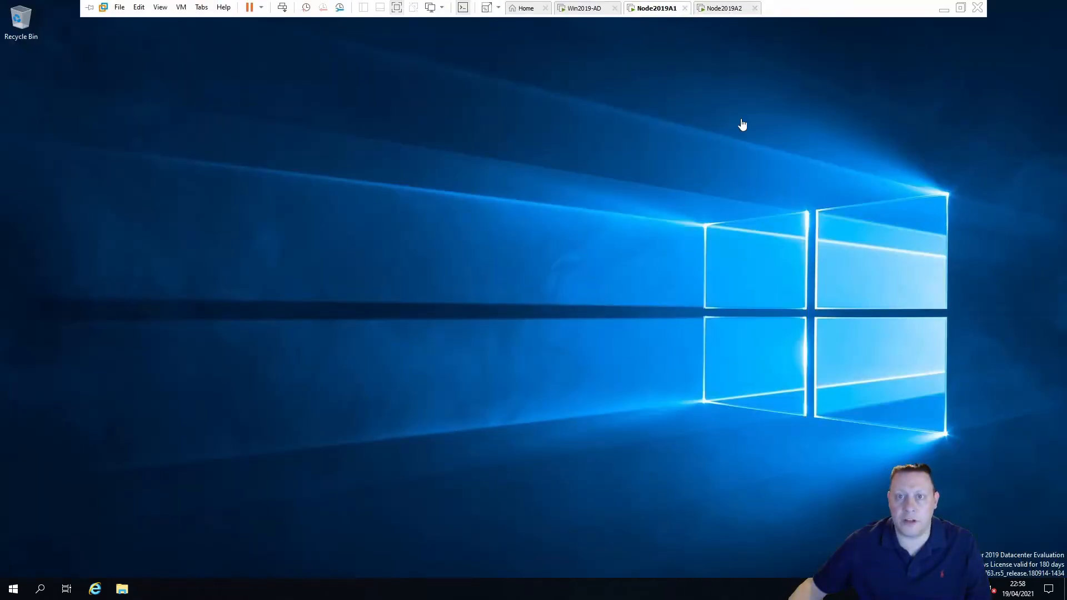
pyautogui.click(13, 590)
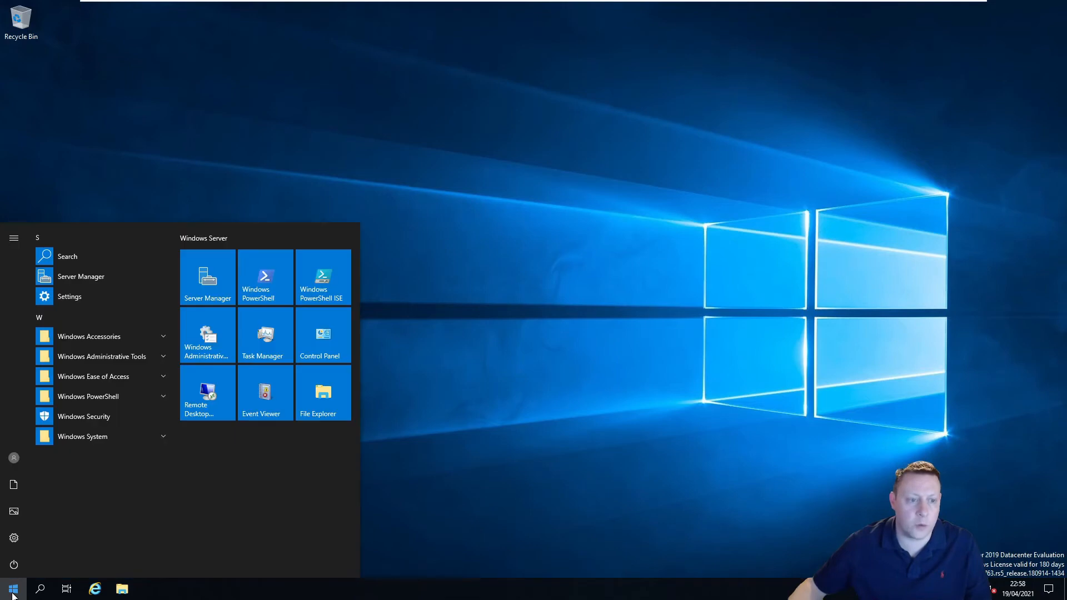
pyautogui.click(165, 357)
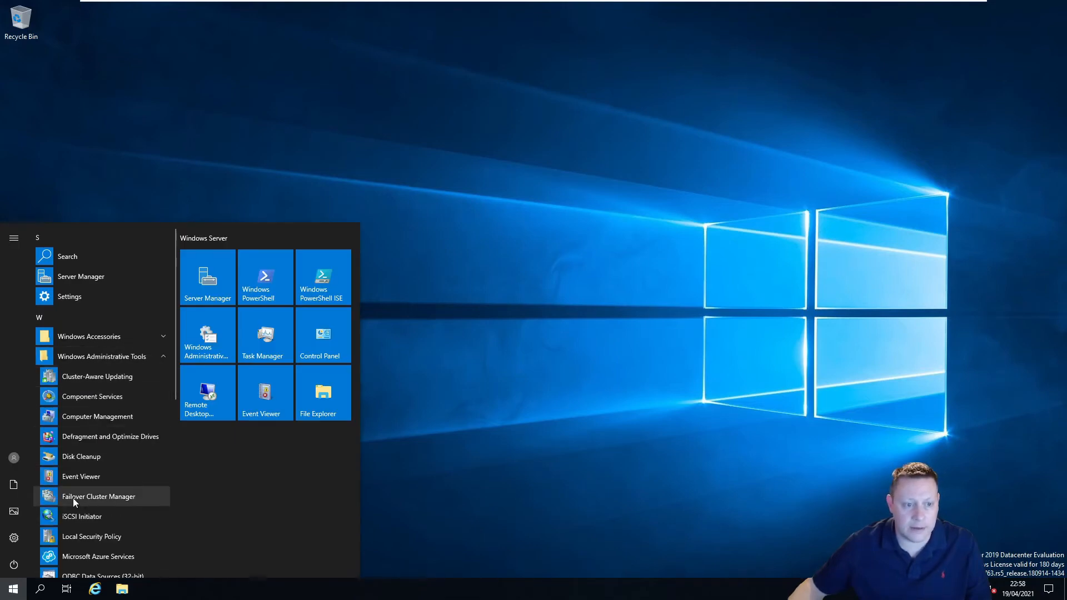
pyautogui.click(101, 498)
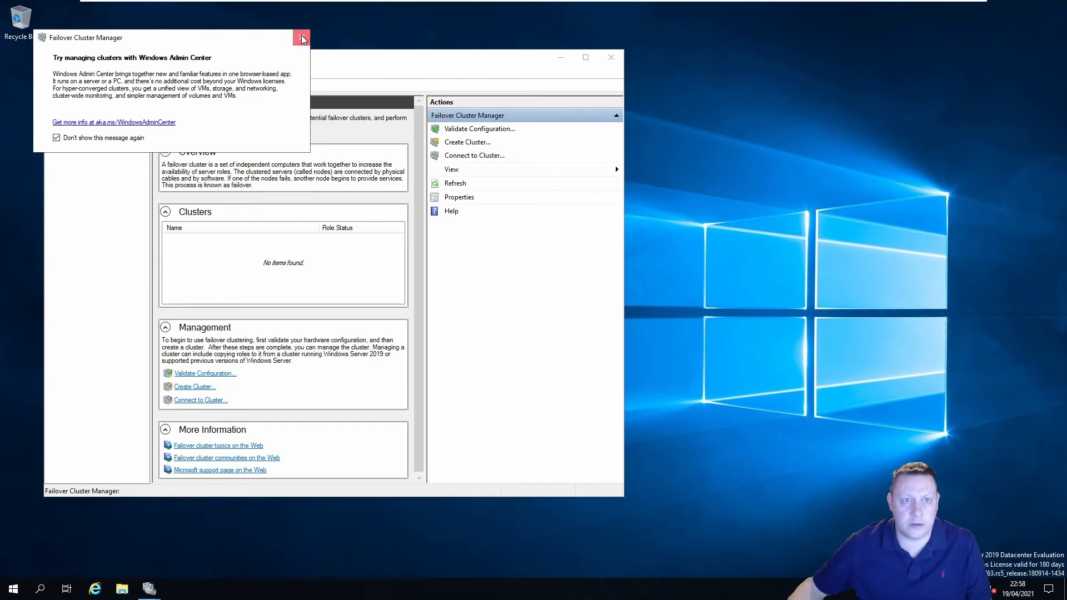
pyautogui.click(301, 38)
pyautogui.doubleClick(489, 62)
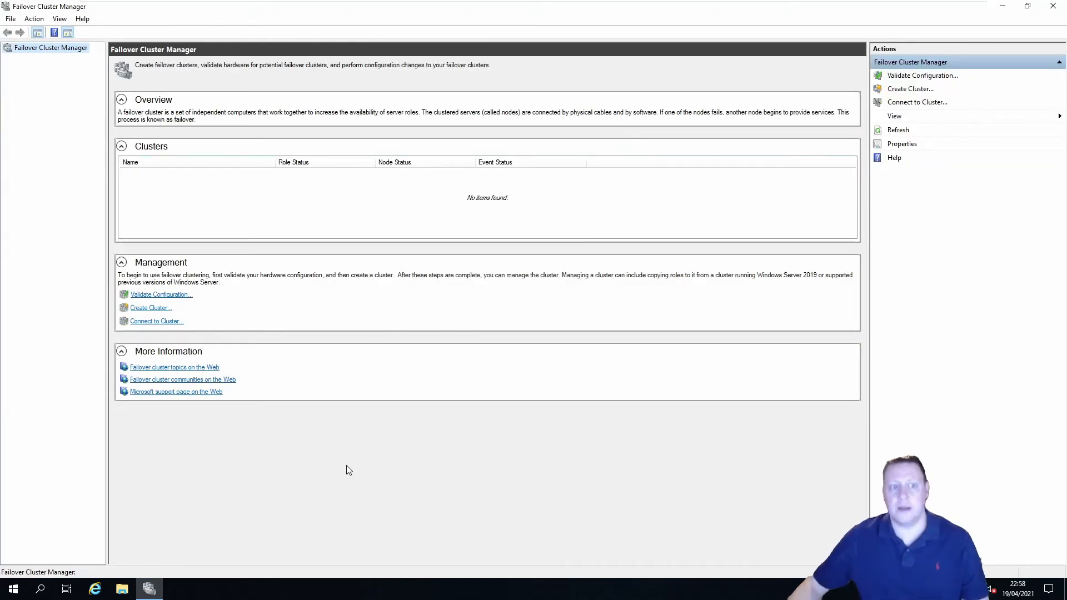
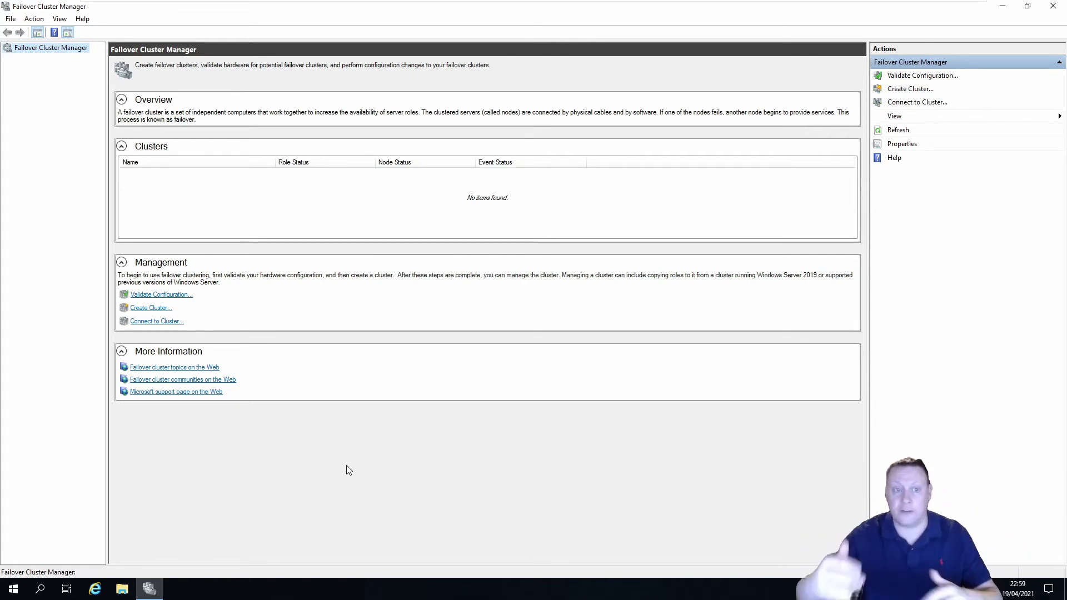
# Start the Validate a Configuration Wizard and turn off its intro page
pyautogui.click(187, 297)
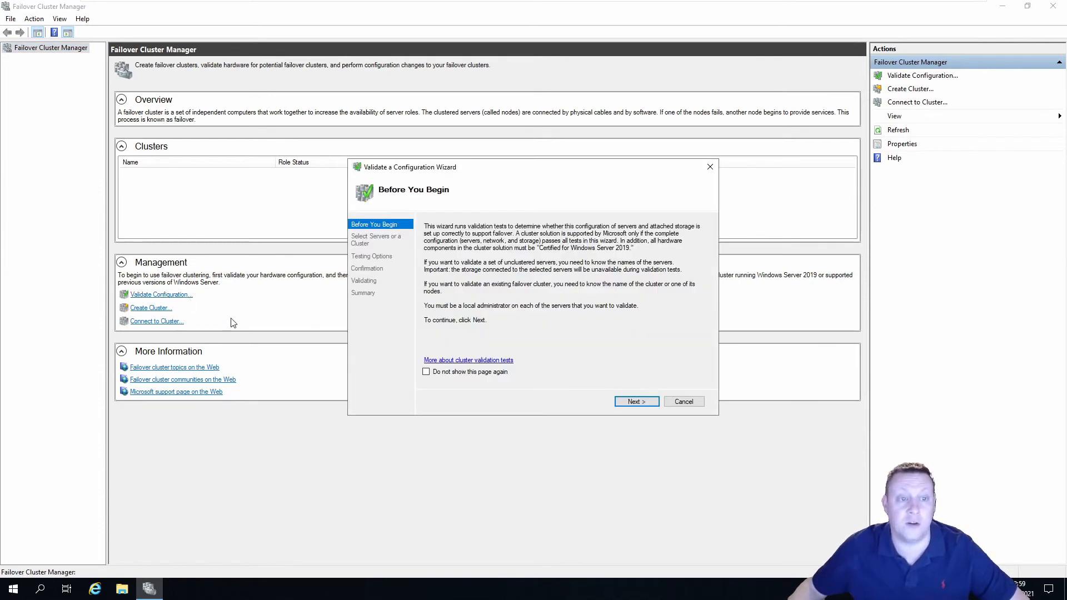
pyautogui.click(481, 374)
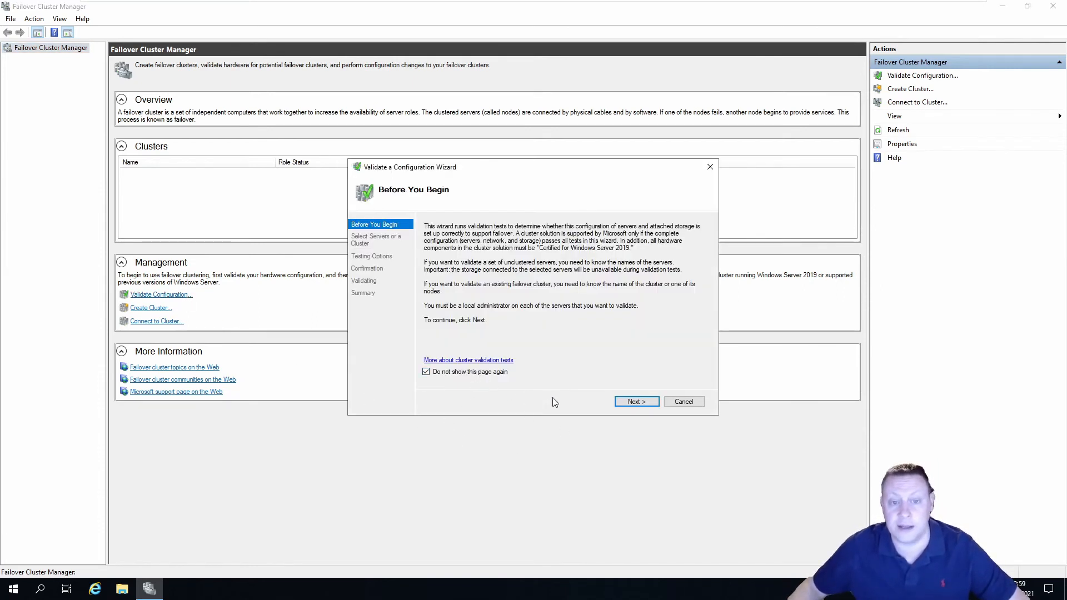
pyautogui.click(636, 403)
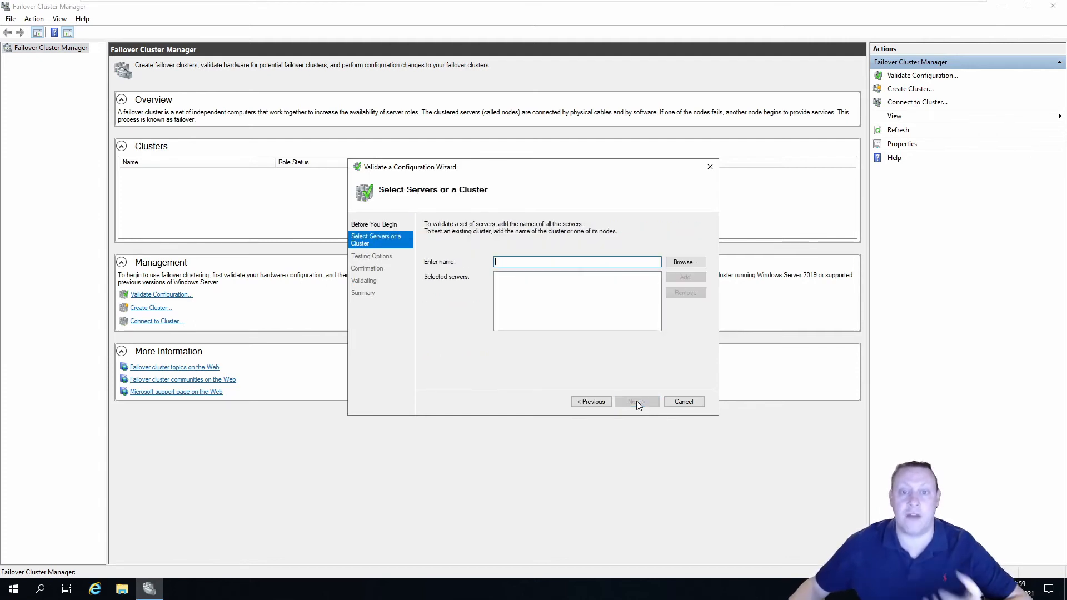
# Search the network for computers whose names match 'Node'
pyautogui.click(679, 263)
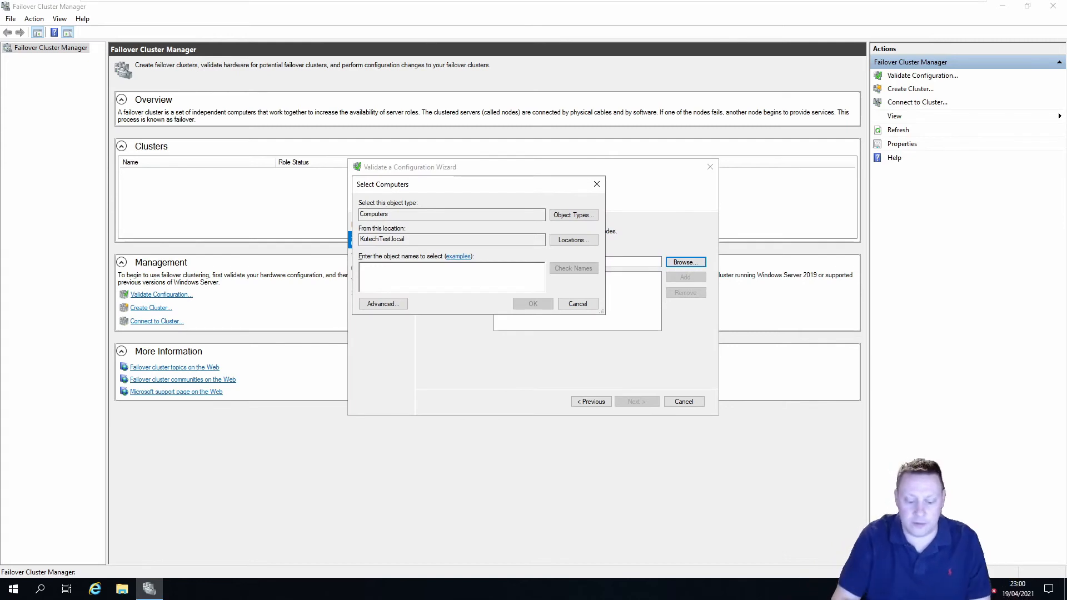
pyautogui.write('N')
pyautogui.press('BackSpace')
pyautogui.write('Nodes')
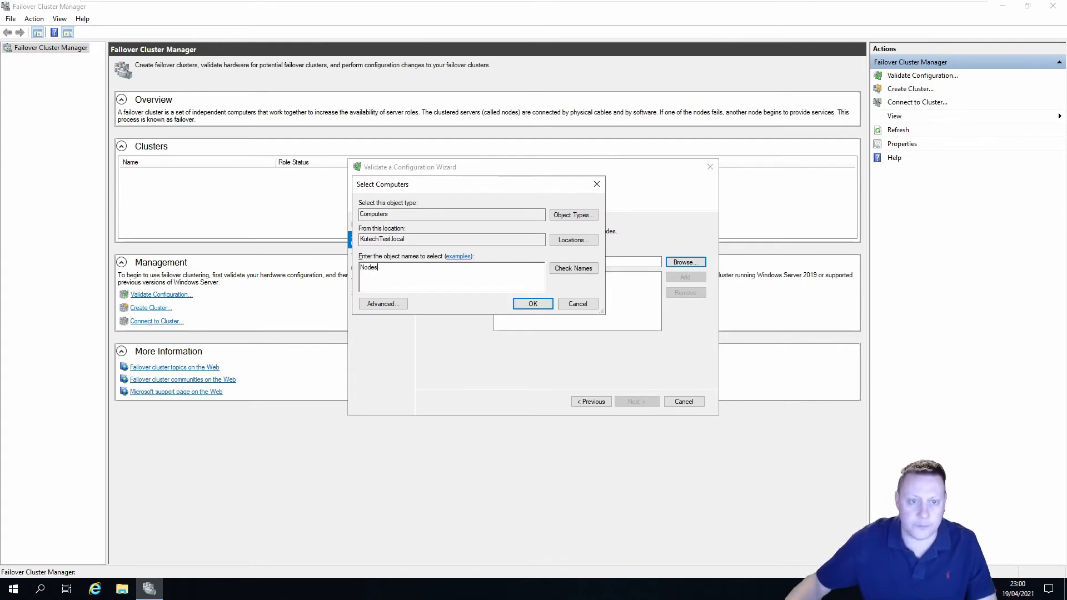
pyautogui.press('BackSpace')
pyautogui.click(592, 269)
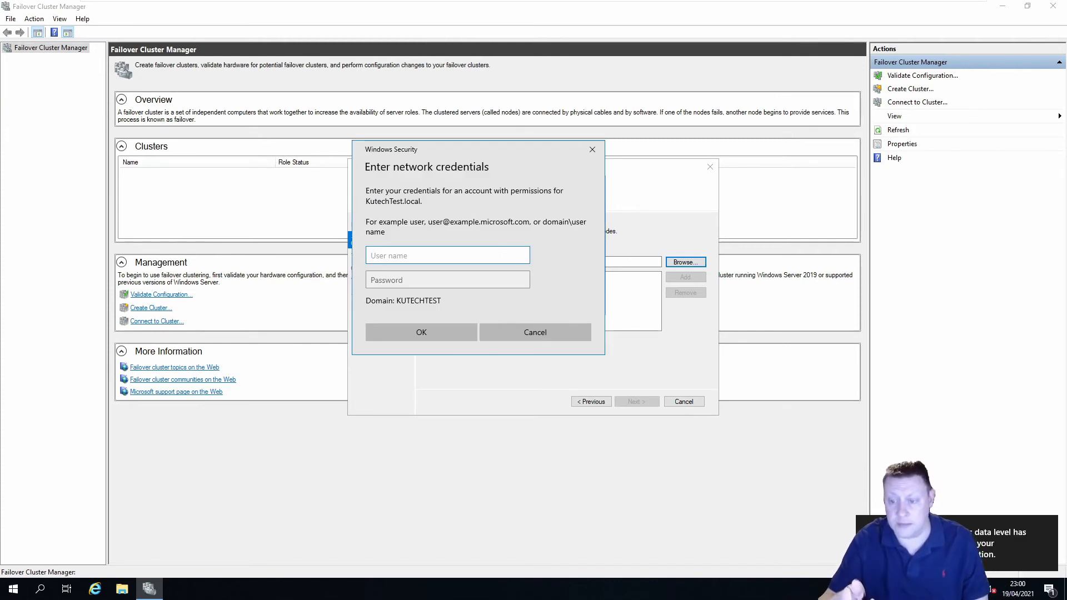
pyautogui.click(1047, 526)
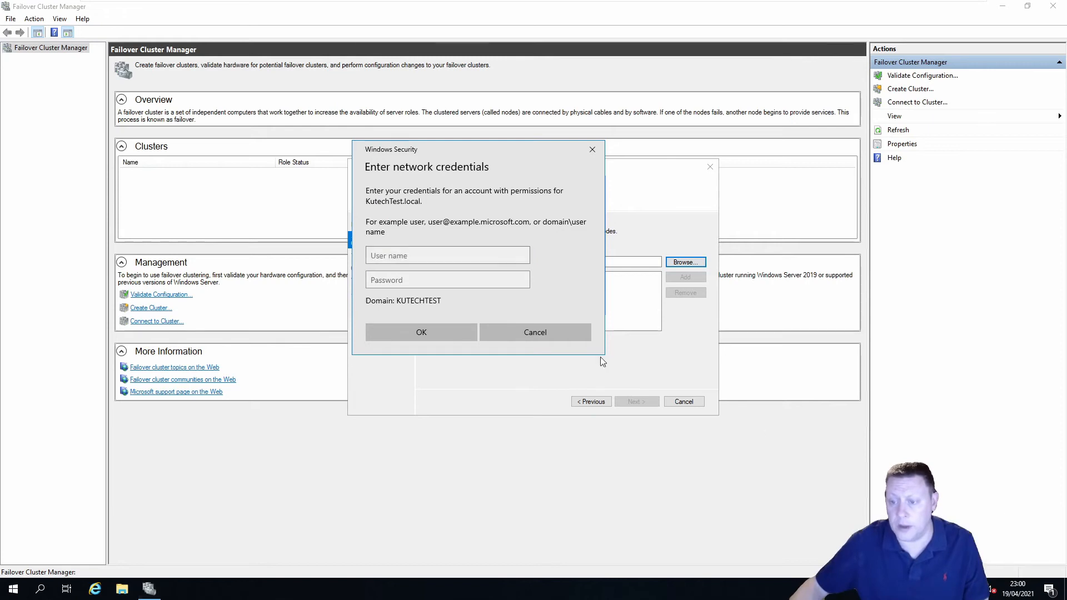
# Enter the Administrator network credentials and the account password for the search
pyautogui.click(448, 255)
pyautogui.write('A')
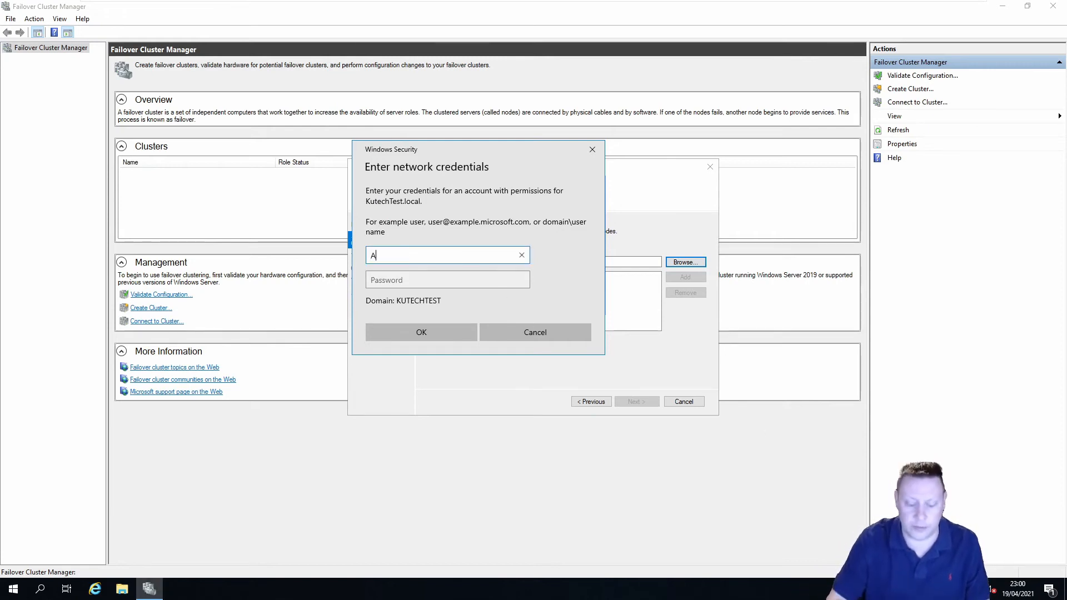
pyautogui.write('dministrator')
pyautogui.press('Tab')
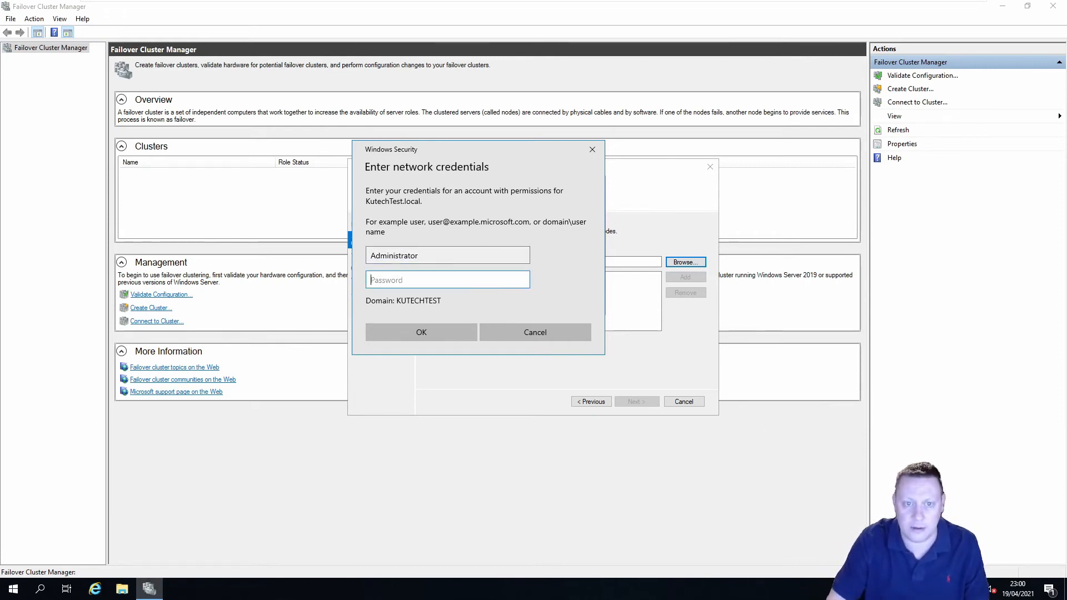
pyautogui.write('••••••••••')
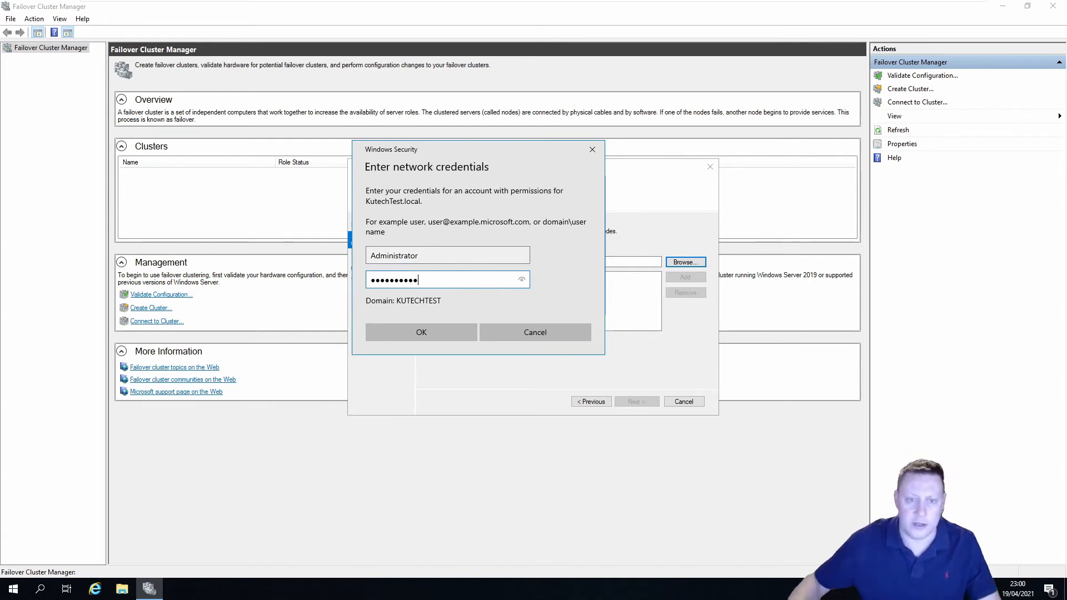
pyautogui.click(437, 329)
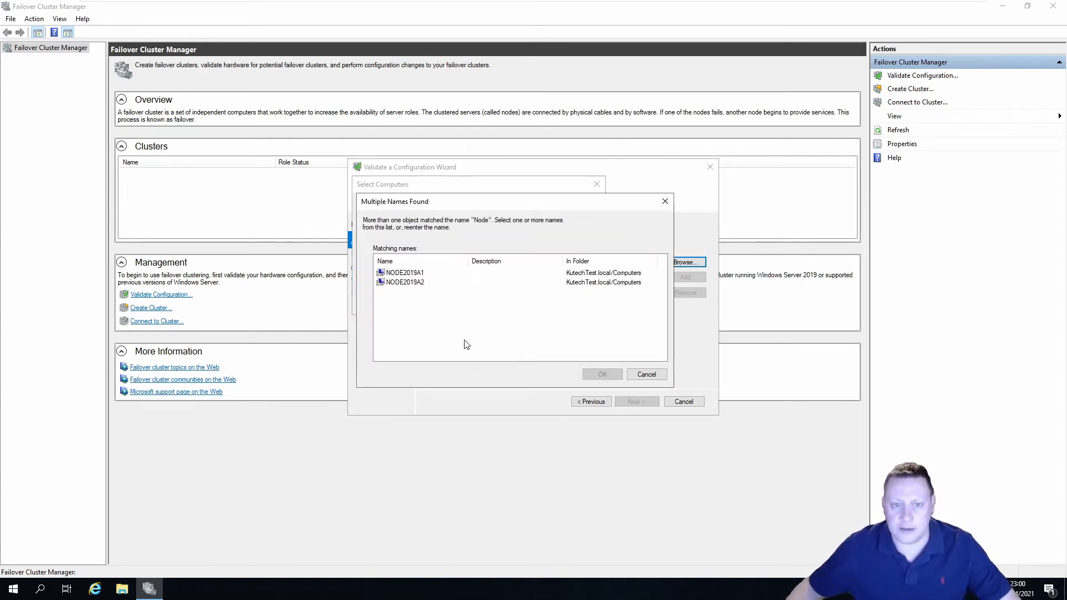
# Add NODE2019A1 and NODE2019A2 as the servers to validate
pyautogui.click(417, 272)
pyautogui.click(419, 282)
pyautogui.click(420, 273)
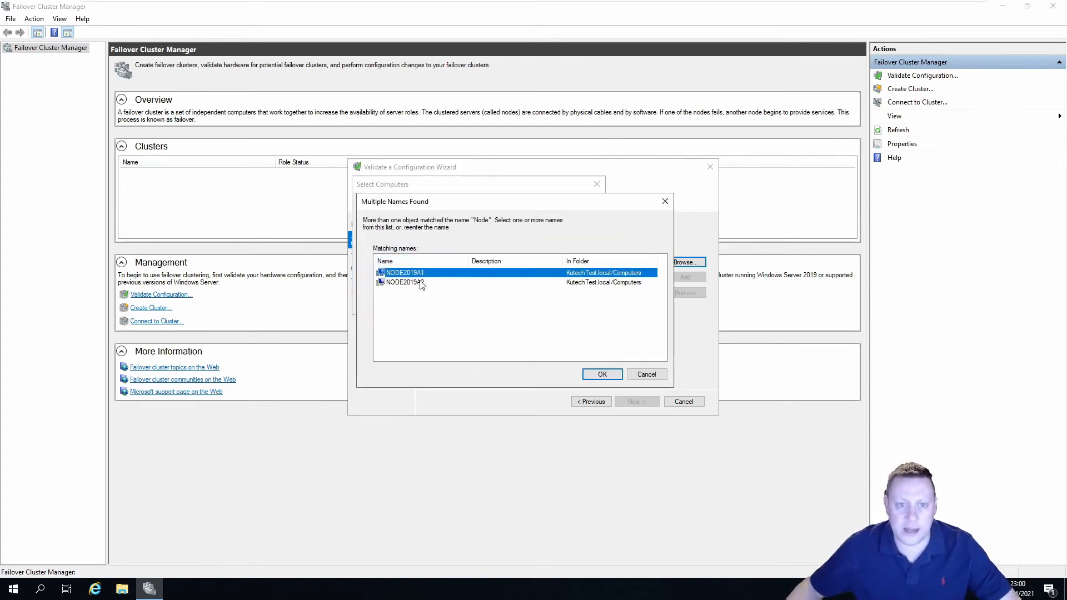
pyautogui.keyDown('shift'); pyautogui.click(426, 283); pyautogui.keyUp('shift')
pyautogui.click(609, 380)
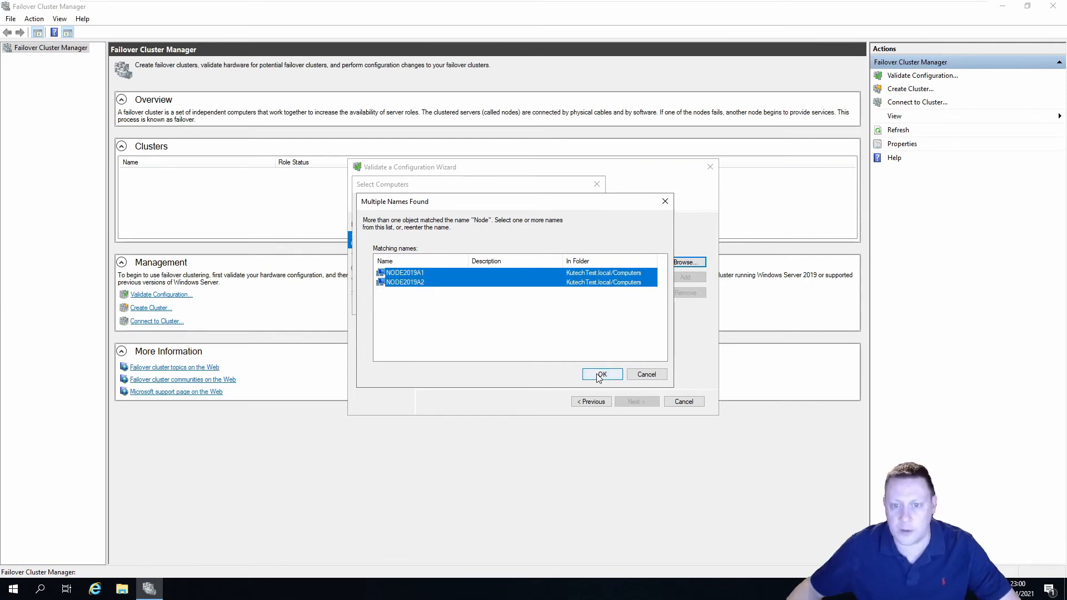
pyautogui.click(532, 304)
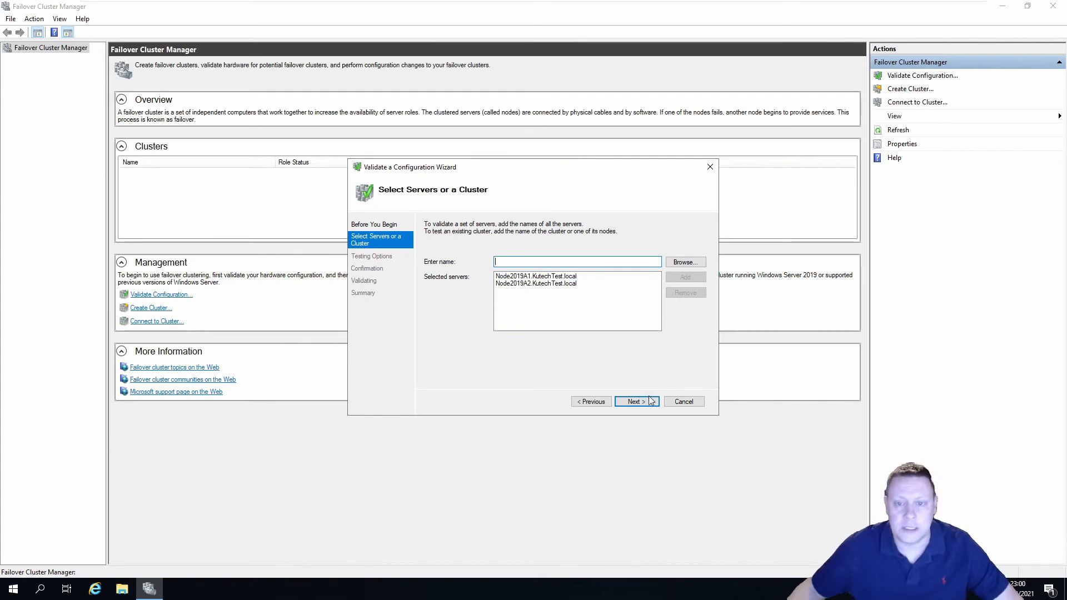
pyautogui.click(635, 400)
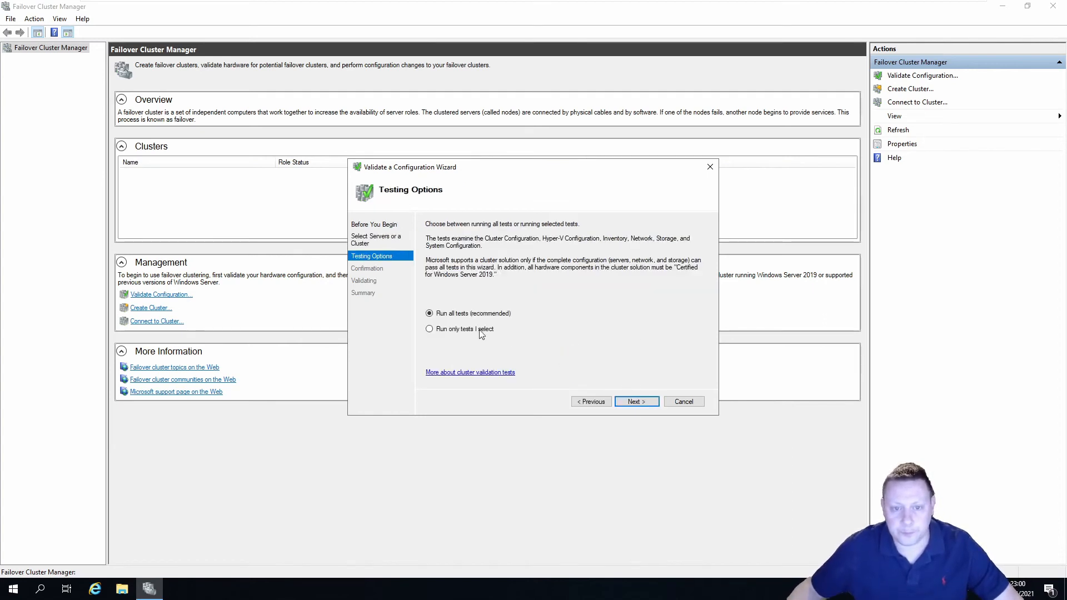
# Keep Run all tests (recommended) and start validating both nodes
pyautogui.click(637, 402)
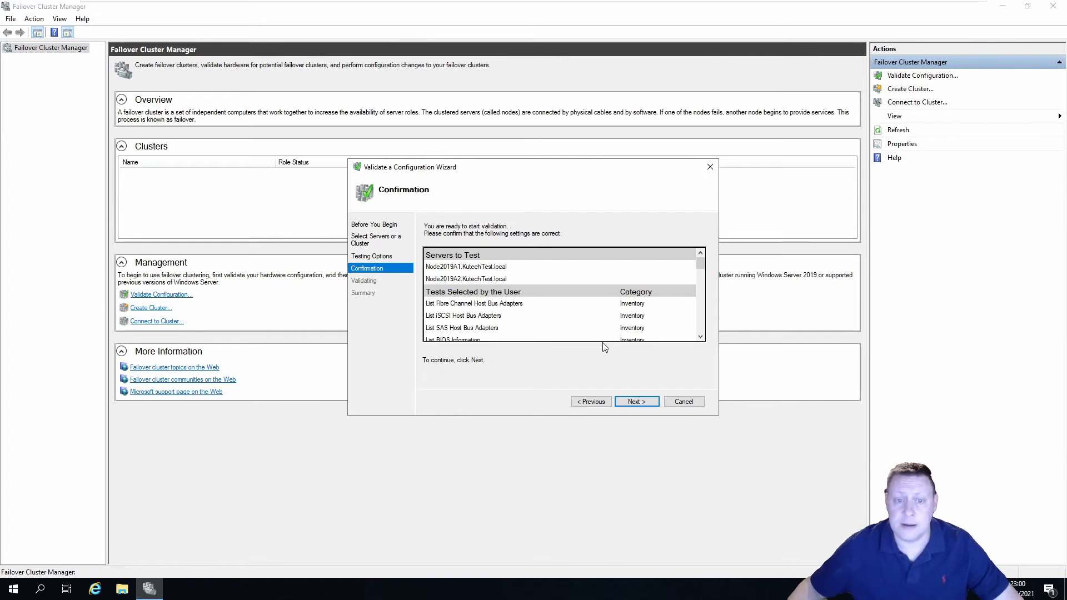
pyautogui.click(635, 401)
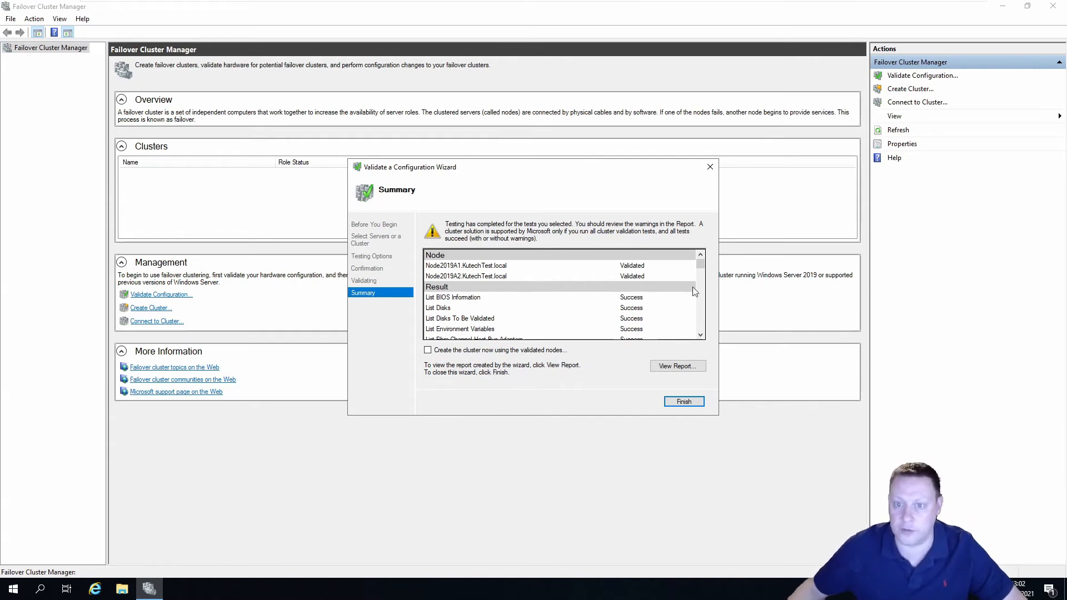
# Review the validation results, choose to create the cluster now with the validated nodes, and finish
pyautogui.moveTo(702, 270); pyautogui.dragTo(702, 333)
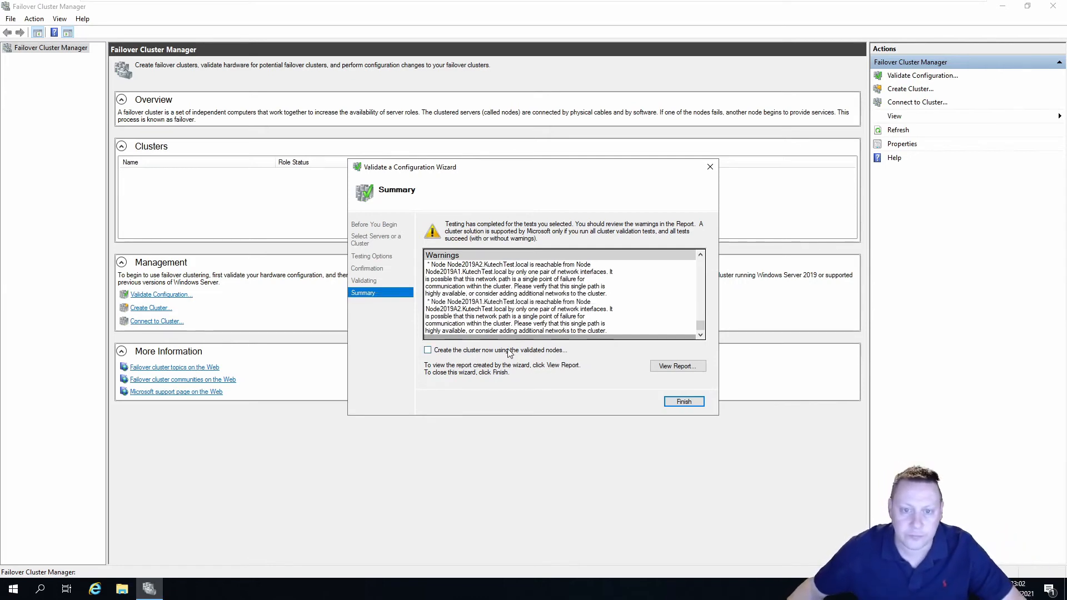
pyautogui.click(431, 350)
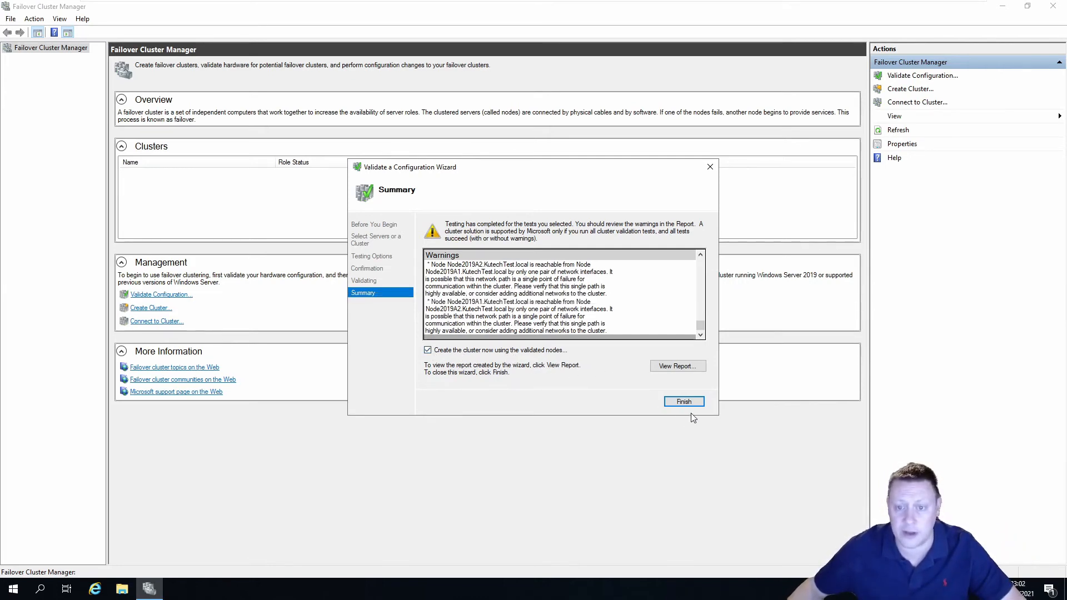
pyautogui.click(675, 402)
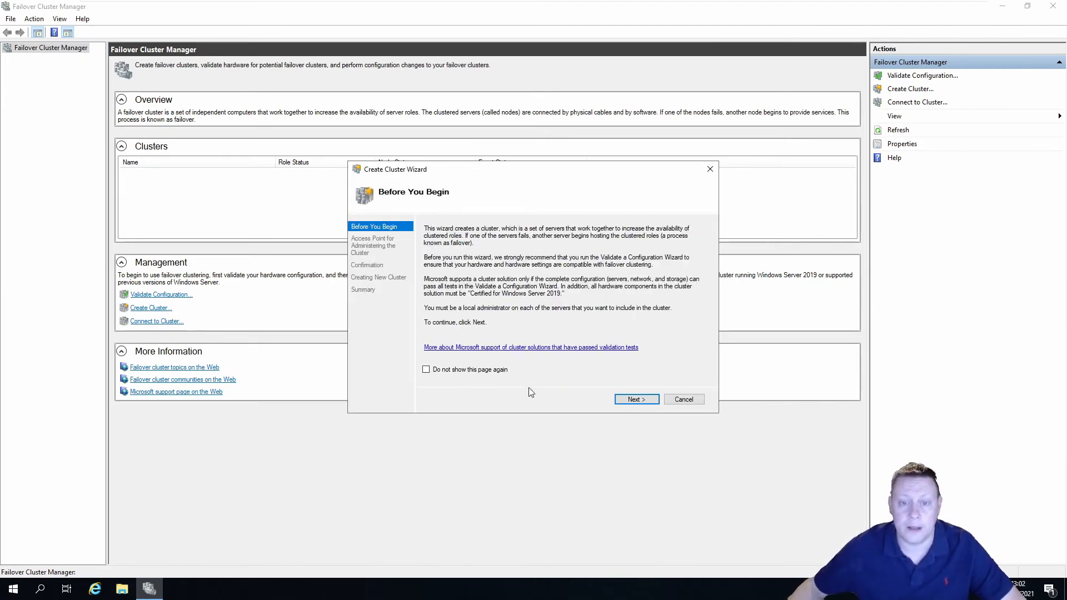
# Name the cluster Cluster2019A with static address 192.168.195.200, skipping the intro page
pyautogui.click(500, 373)
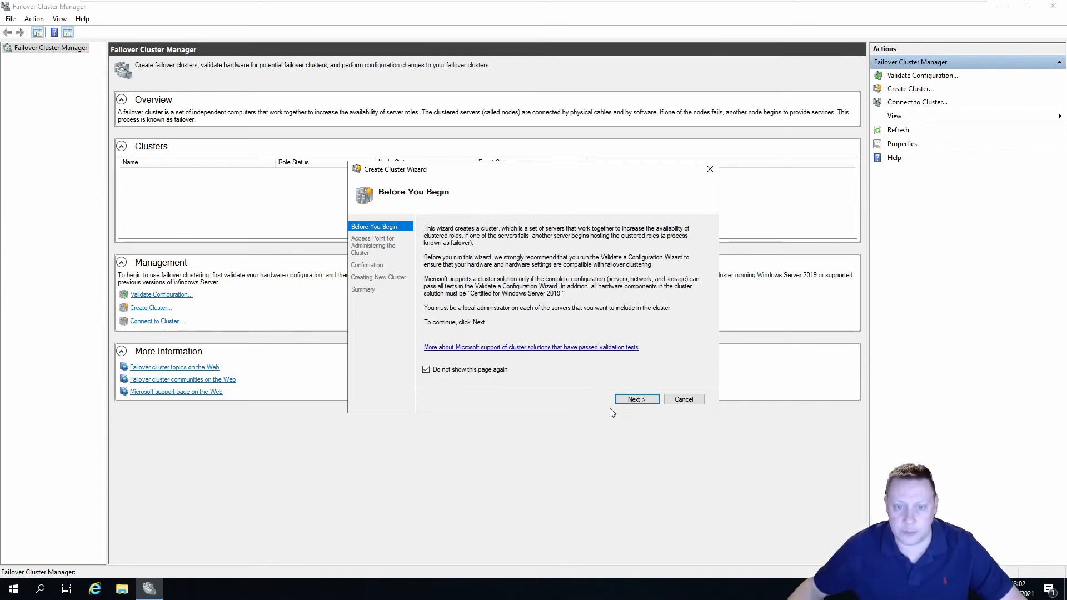
pyautogui.click(636, 400)
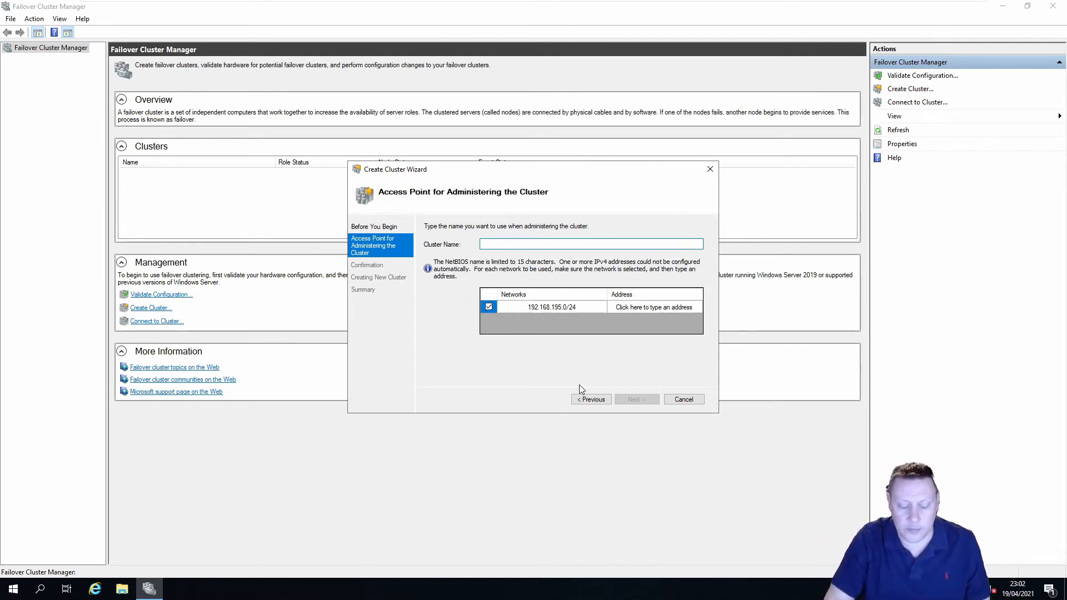
pyautogui.write('Cluster')
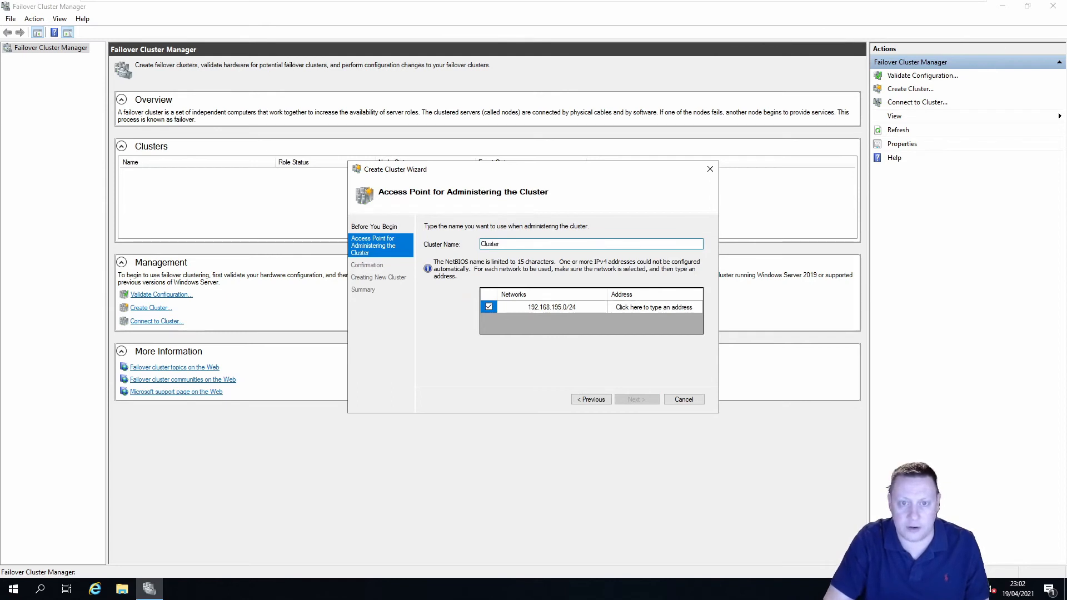
pyautogui.write('2019')
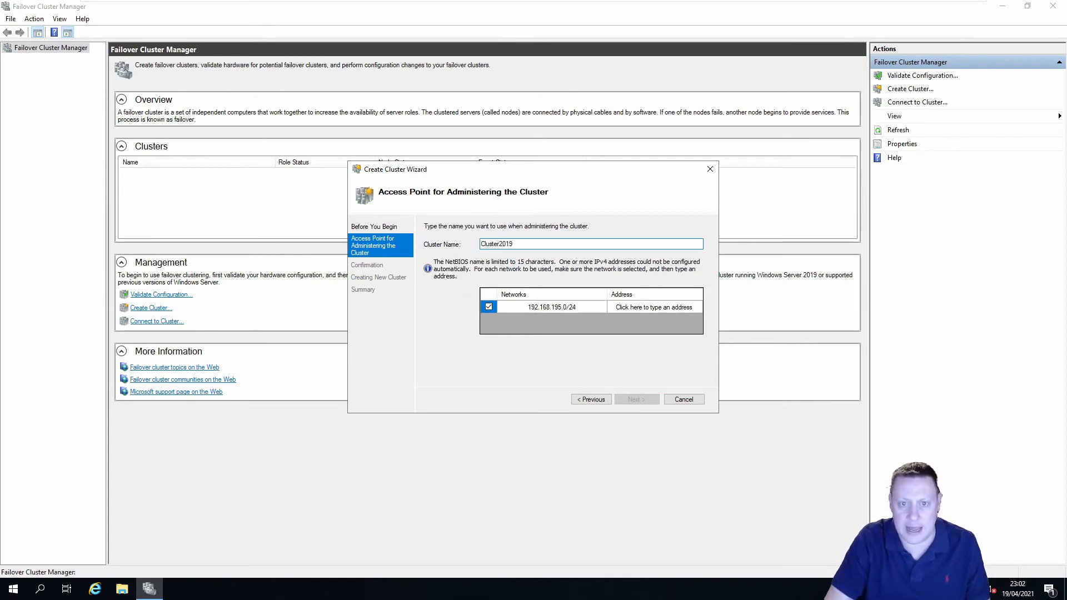
pyautogui.write('A')
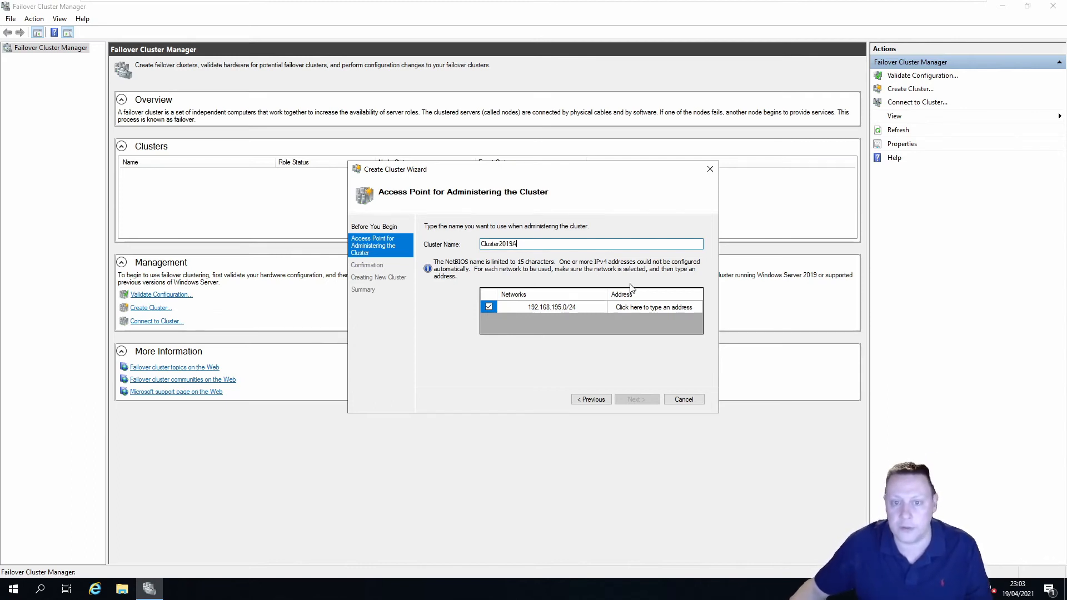
pyautogui.click(644, 309)
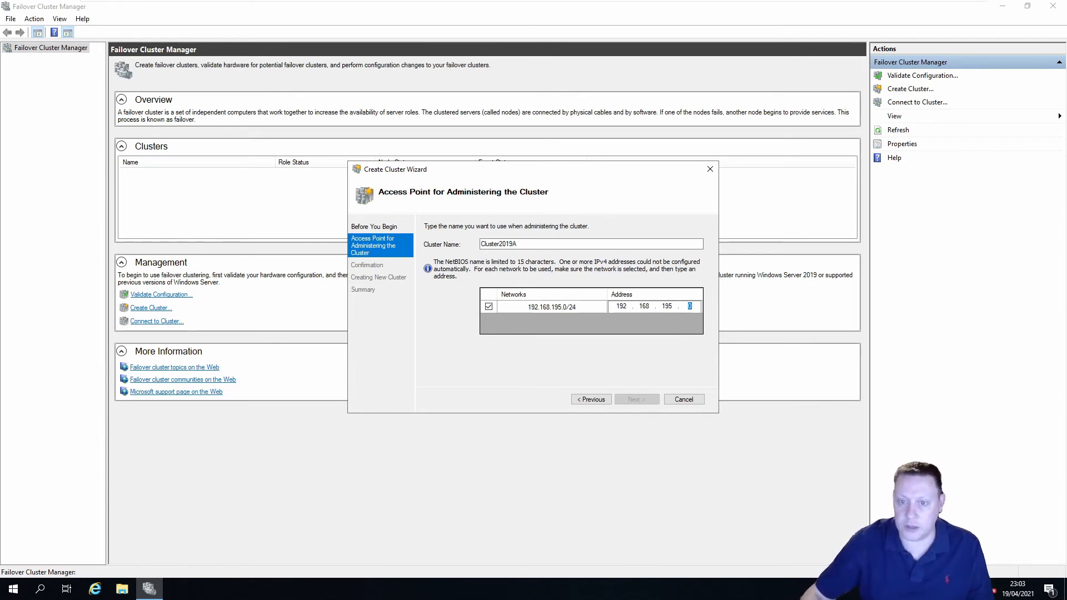
pyautogui.write('200')
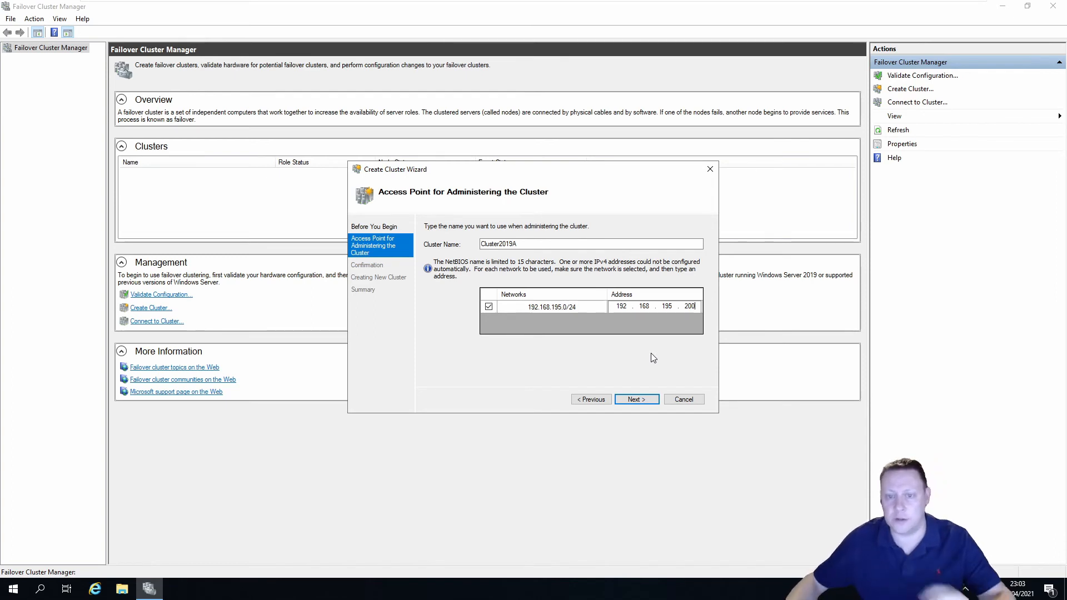
pyautogui.click(645, 399)
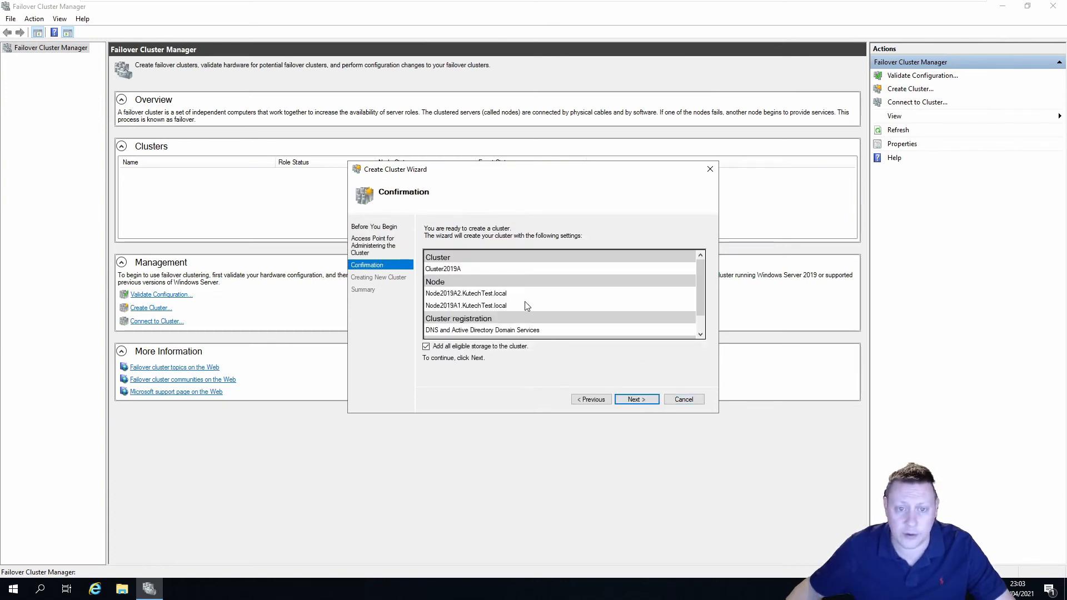
# Create Cluster2019A from both nodes and close the wizard once it succeeds
pyautogui.scroll(-1, 526, 306)
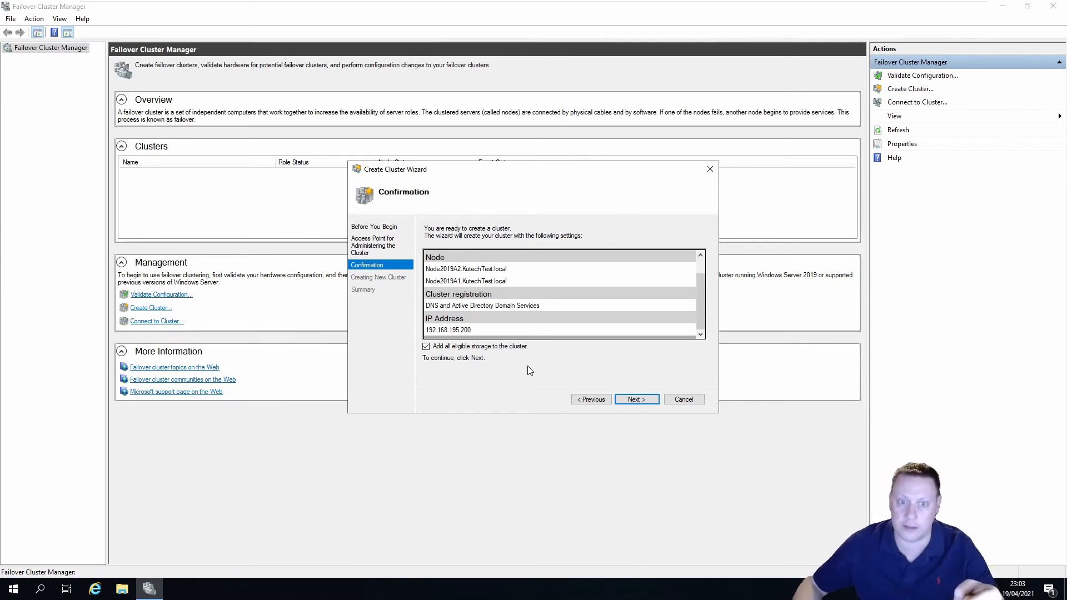
pyautogui.click(640, 399)
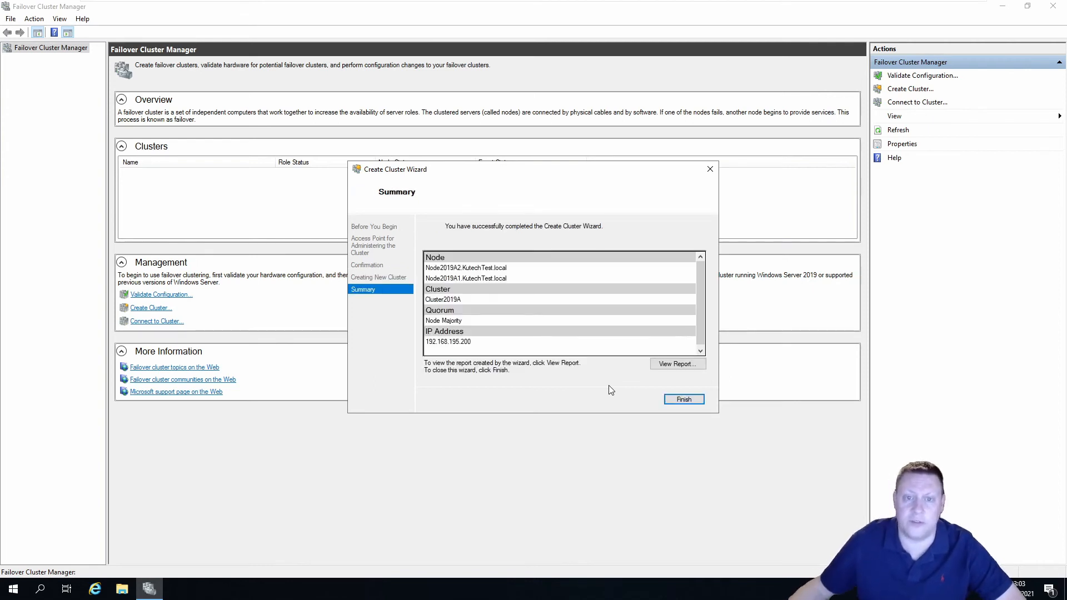
pyautogui.click(684, 400)
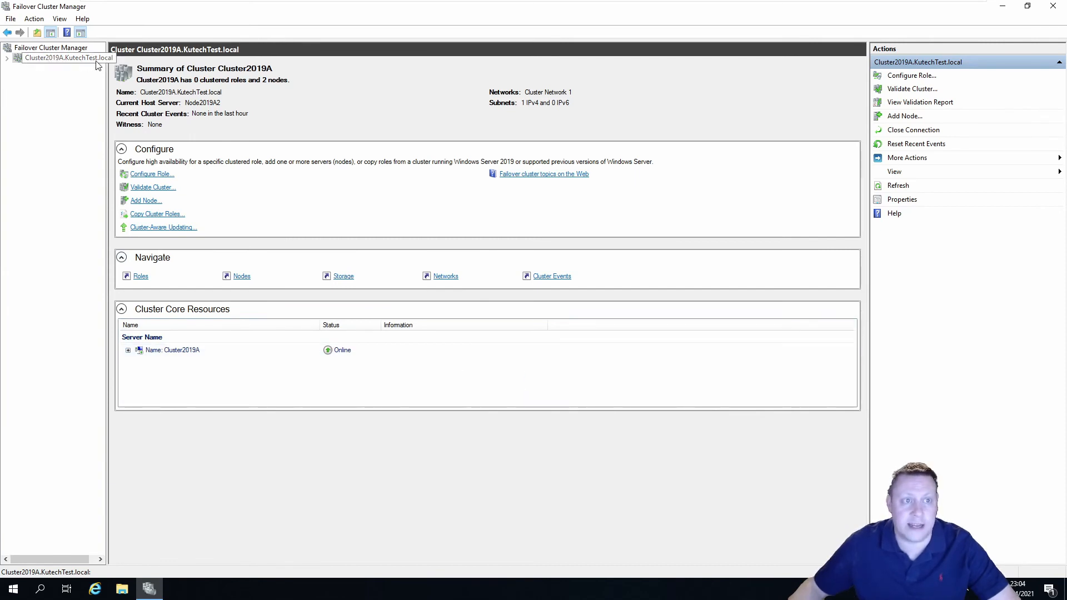
# Expand Cluster2019A to show its 192.168.195.200 IP resource online, then view the Nodes list
pyautogui.click(55, 59)
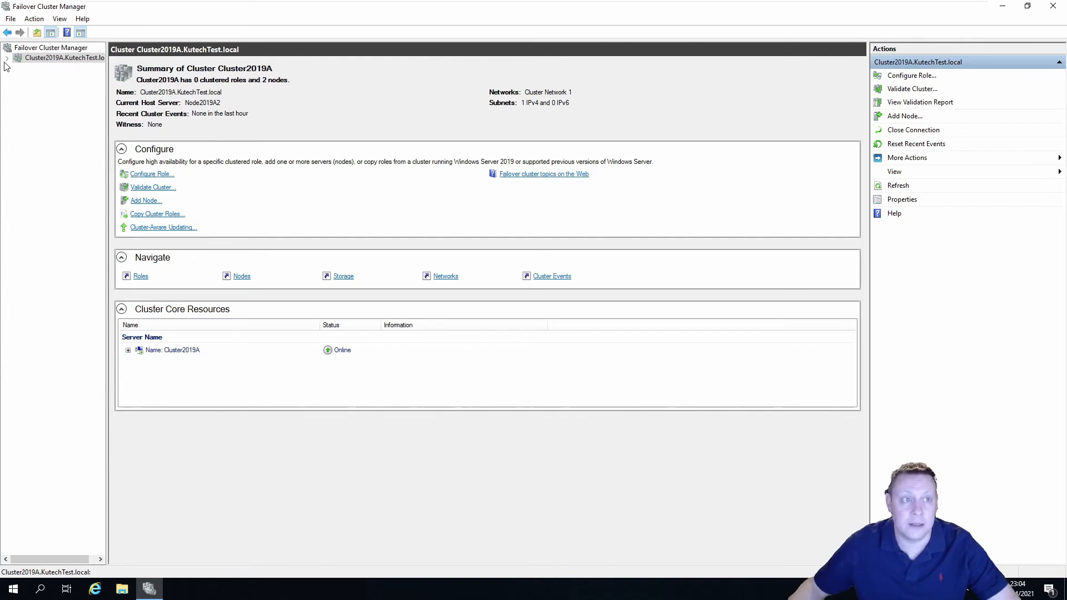
pyautogui.click(7, 59)
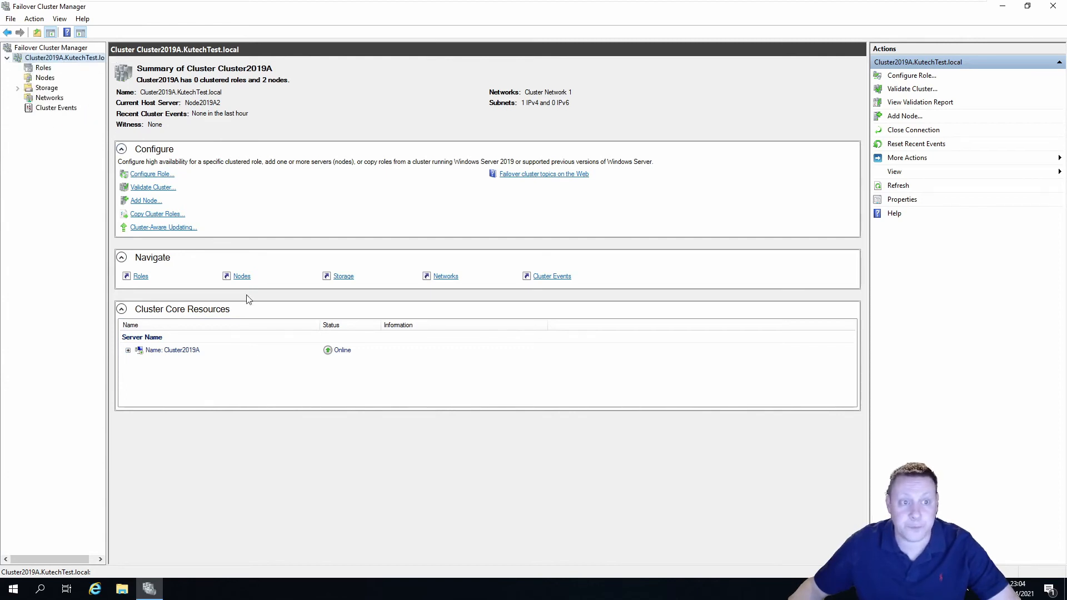
pyautogui.click(129, 351)
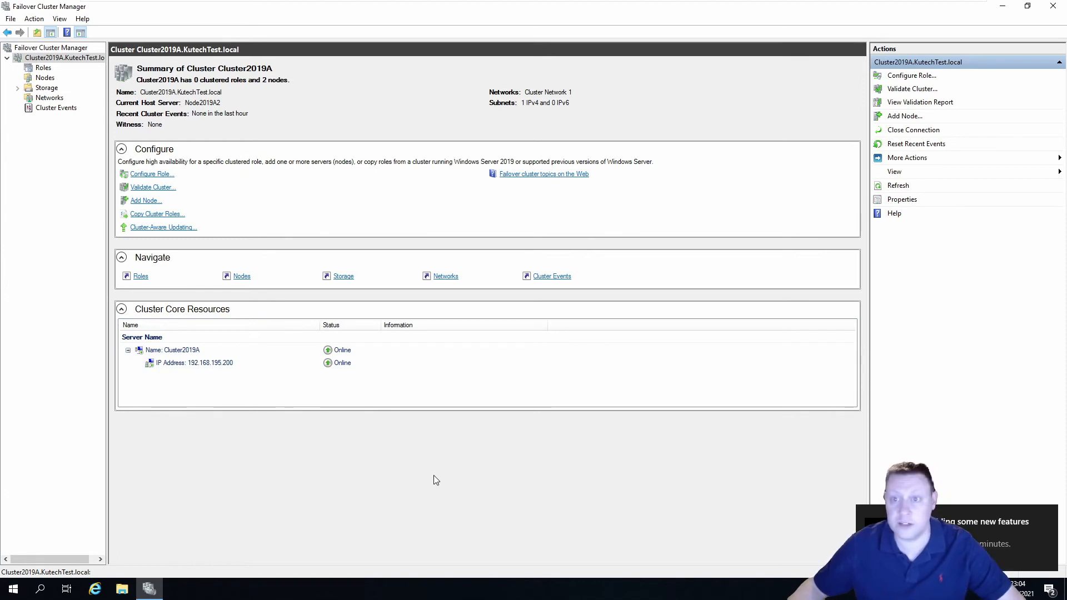
pyautogui.click(1047, 516)
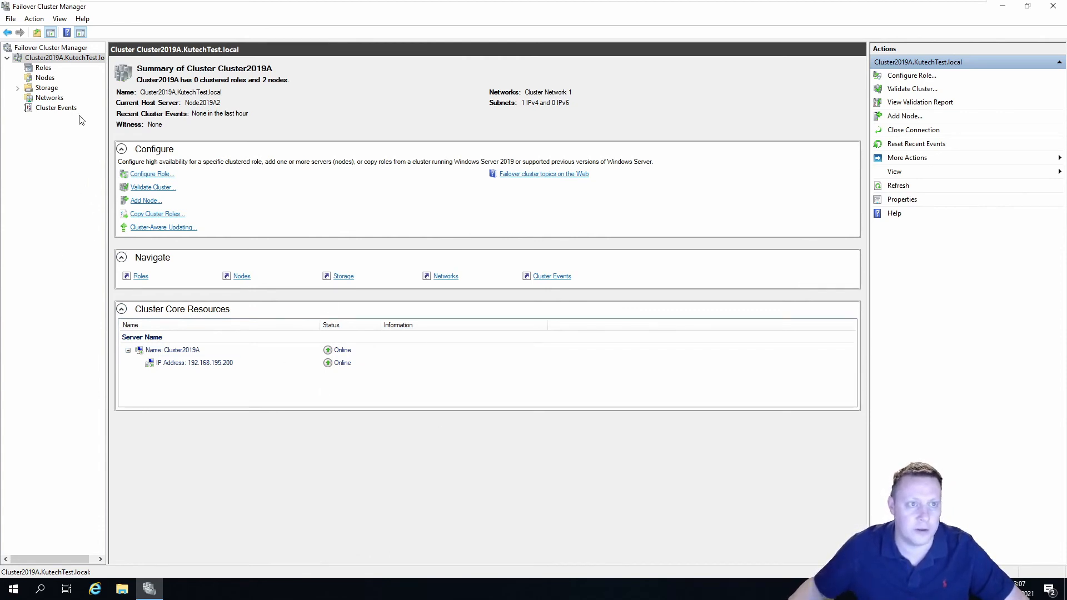
pyautogui.click(46, 80)
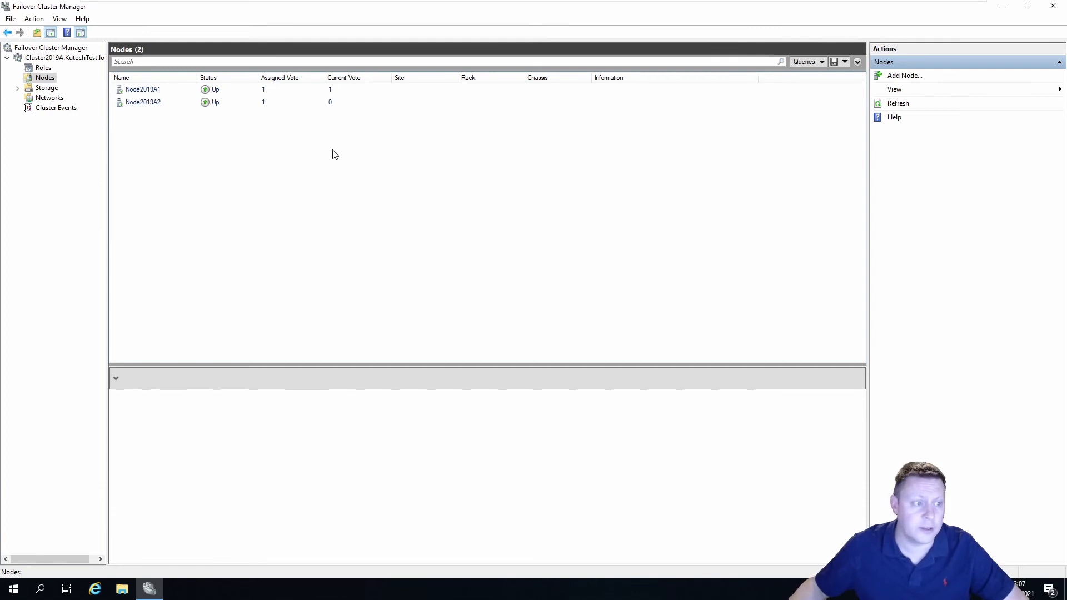
# Confirm Storage > Disks has no disks to add, then switch to the Win2019-AD VM
pyautogui.click(45, 88)
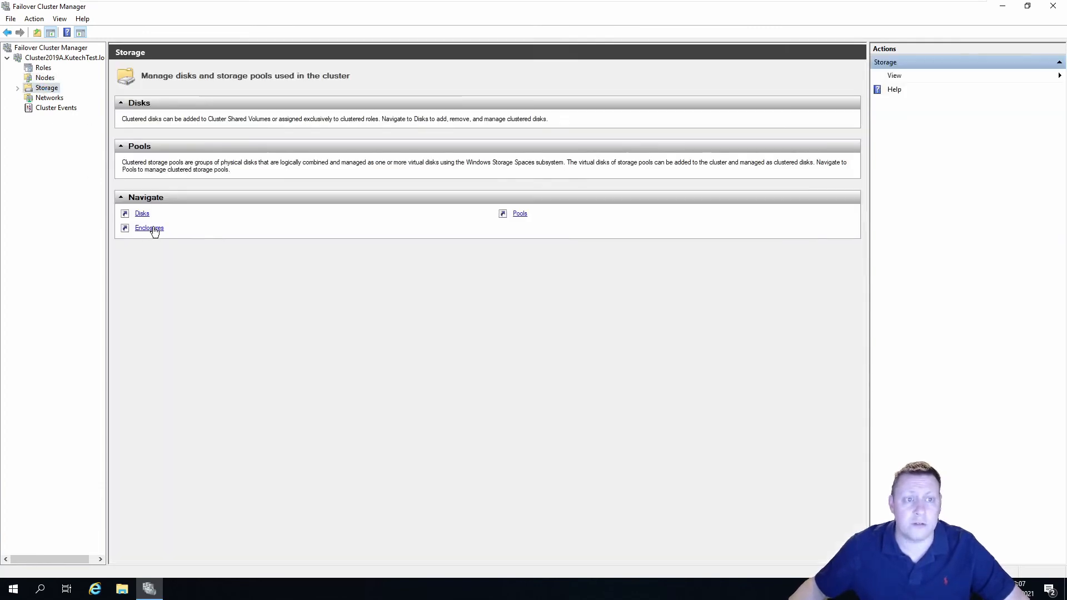
pyautogui.click(17, 88)
pyautogui.click(53, 98)
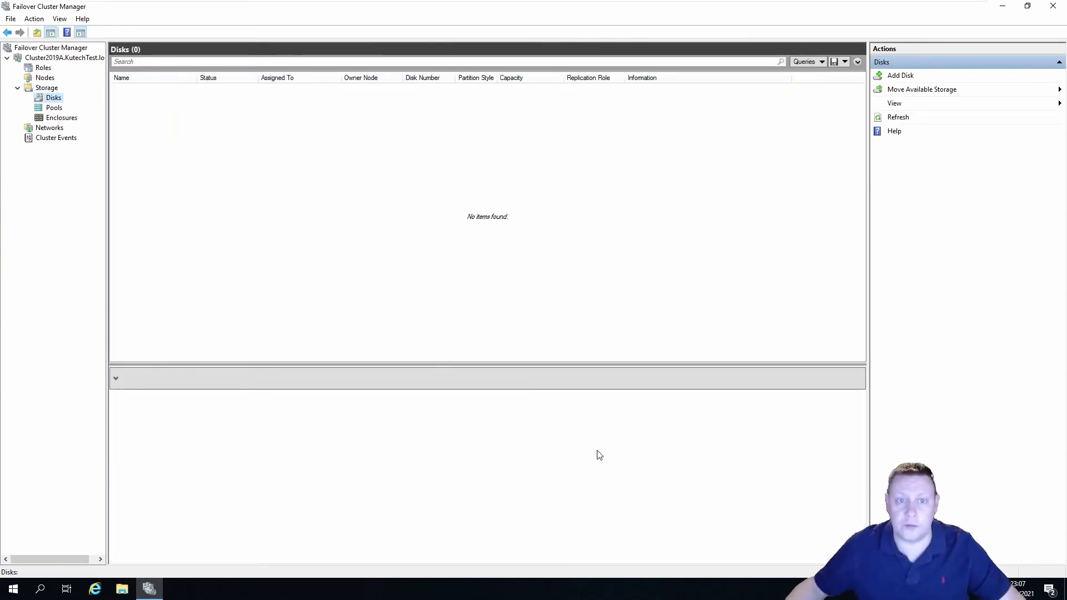
pyautogui.click(900, 75)
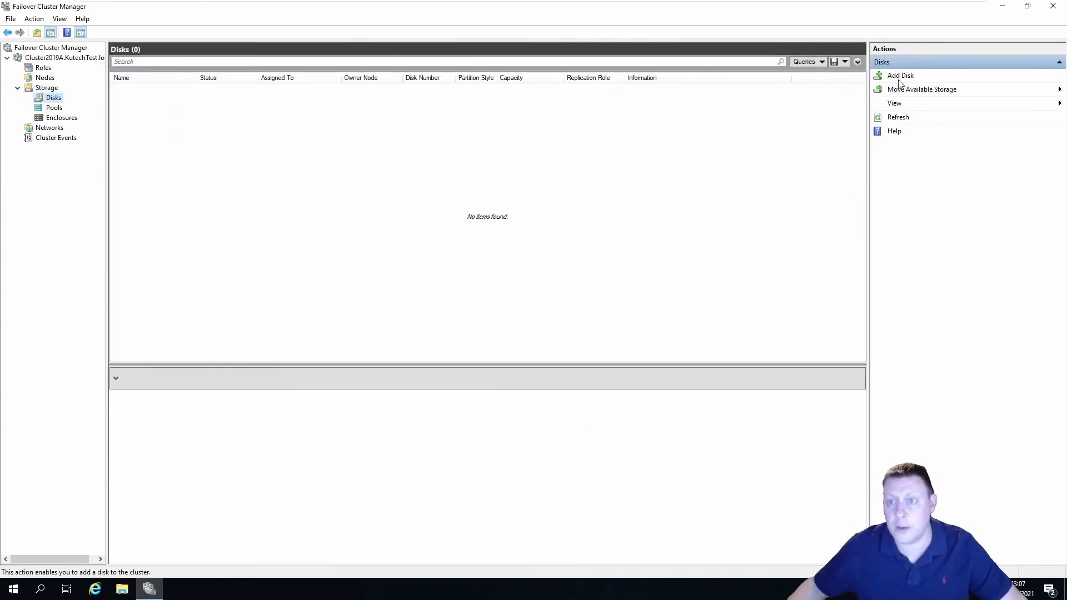
pyautogui.click(636, 298)
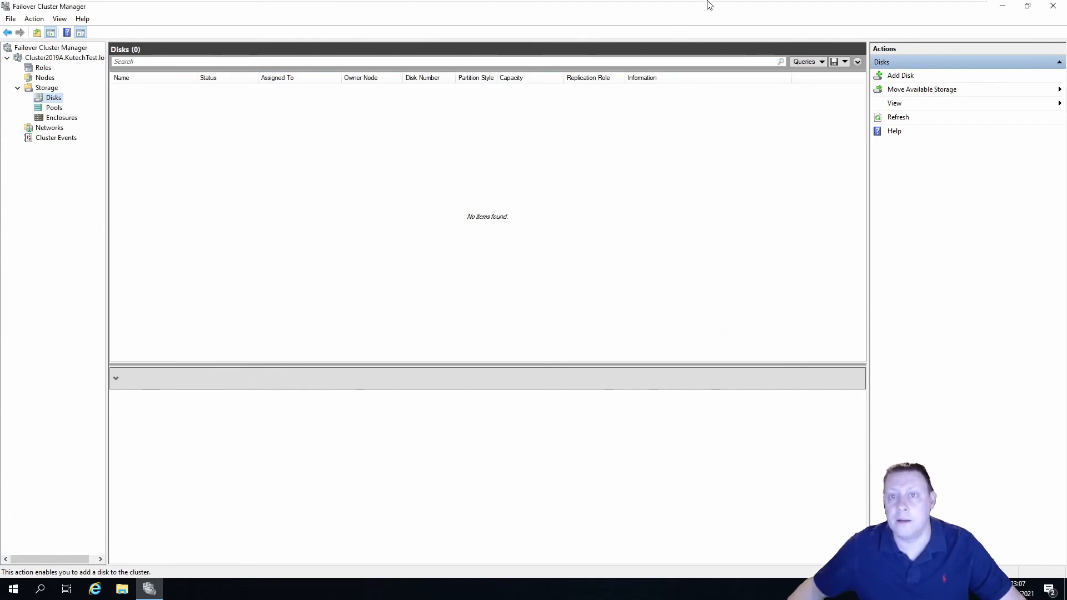
pyautogui.moveTo(706, 3)
pyautogui.click(584, 9)
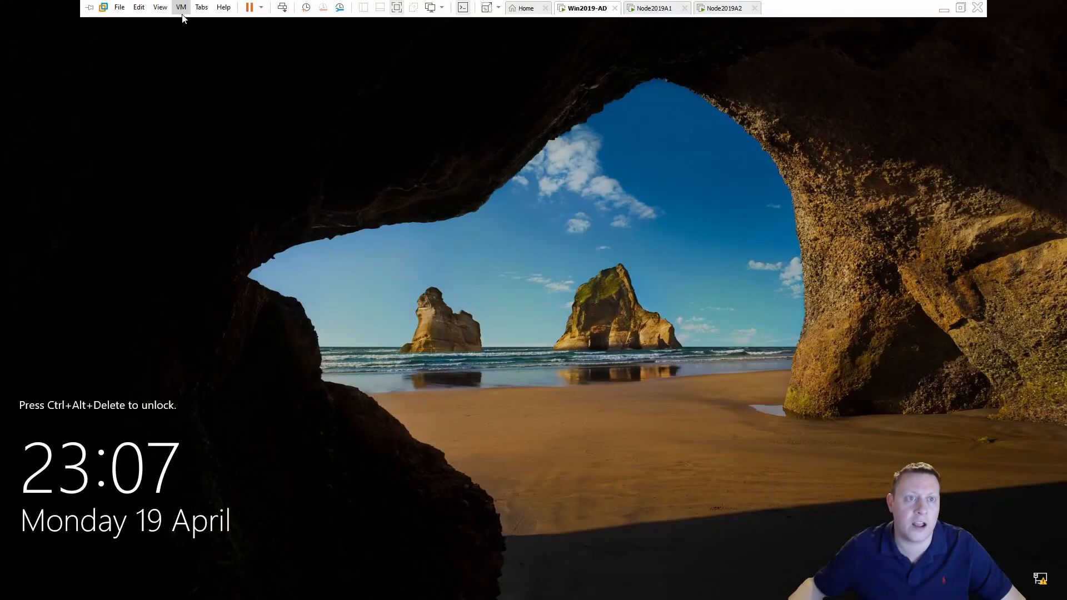
# Sign in to Win2019-AD with Ctrl+Alt+Del and the administrator password
pyautogui.click(182, 7)
pyautogui.click(261, 65)
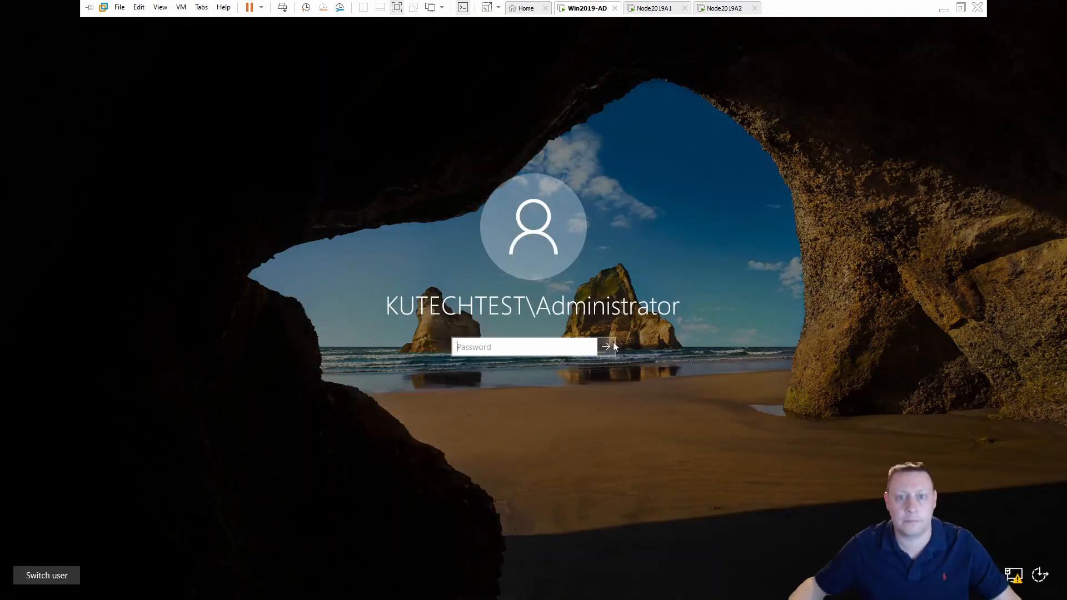
pyautogui.write('•••••••')
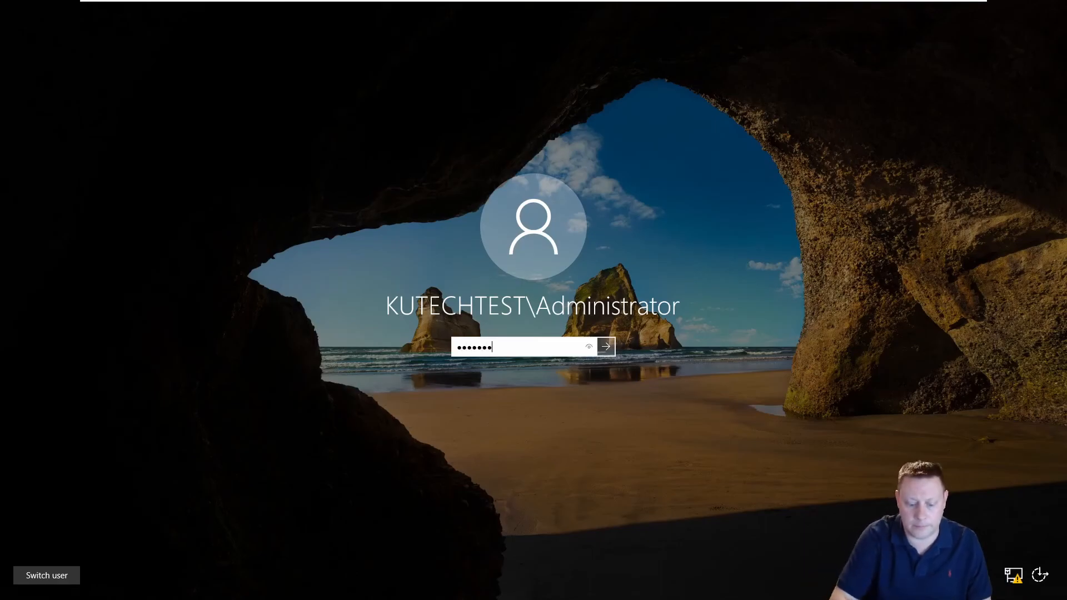
pyautogui.press('Return')
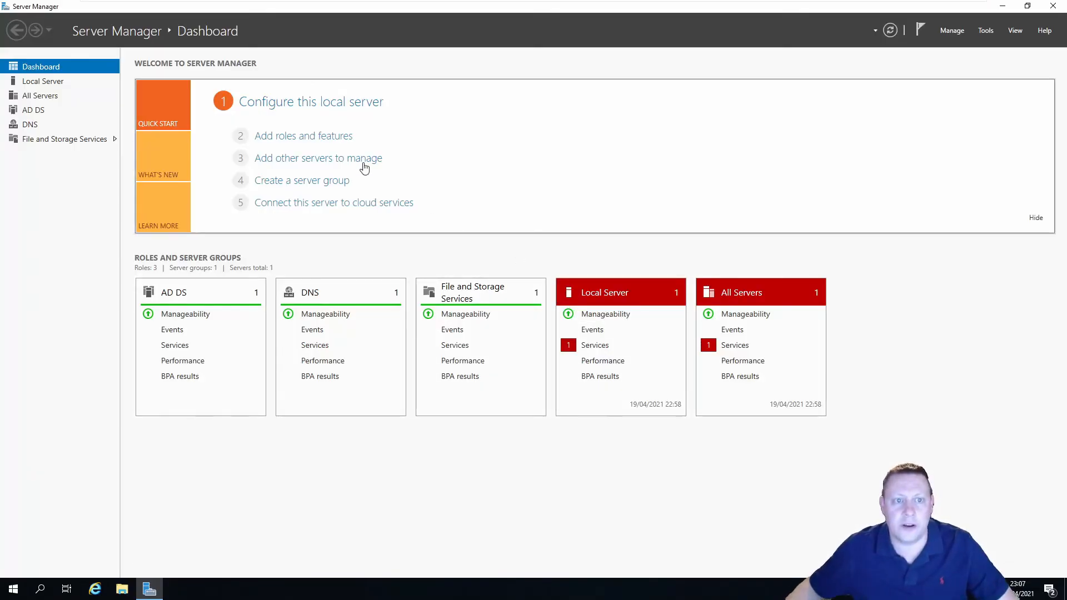
# Check Add Roles and Features to confirm iSCSI Target Server isn't installed, then cancel without installing
pyautogui.click(325, 135)
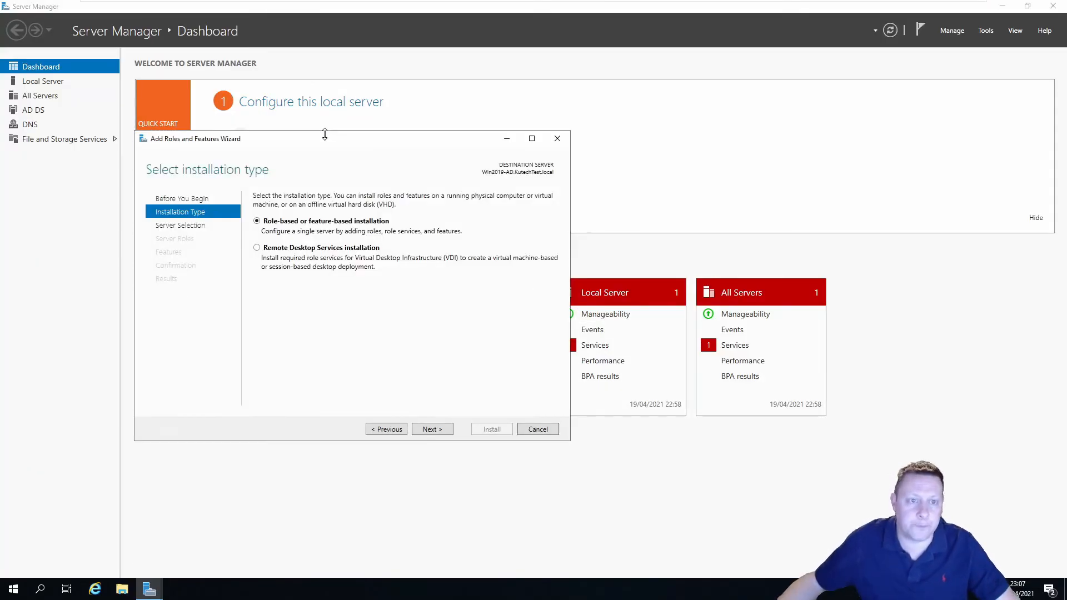
pyautogui.click(432, 430)
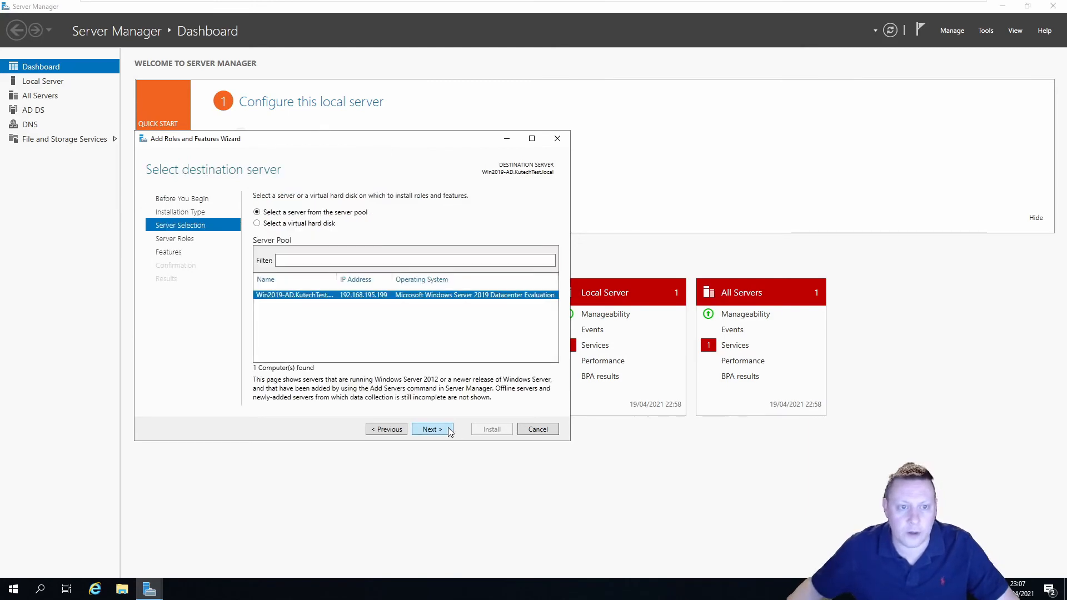
pyautogui.click(431, 430)
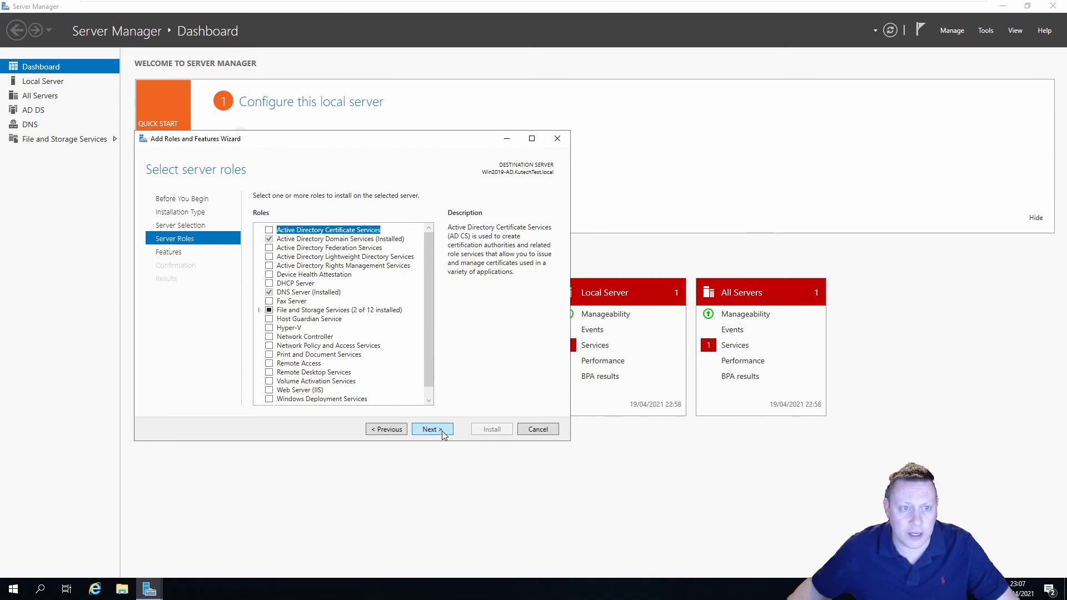
pyautogui.click(443, 433)
pyautogui.scroll(-1, 367, 384)
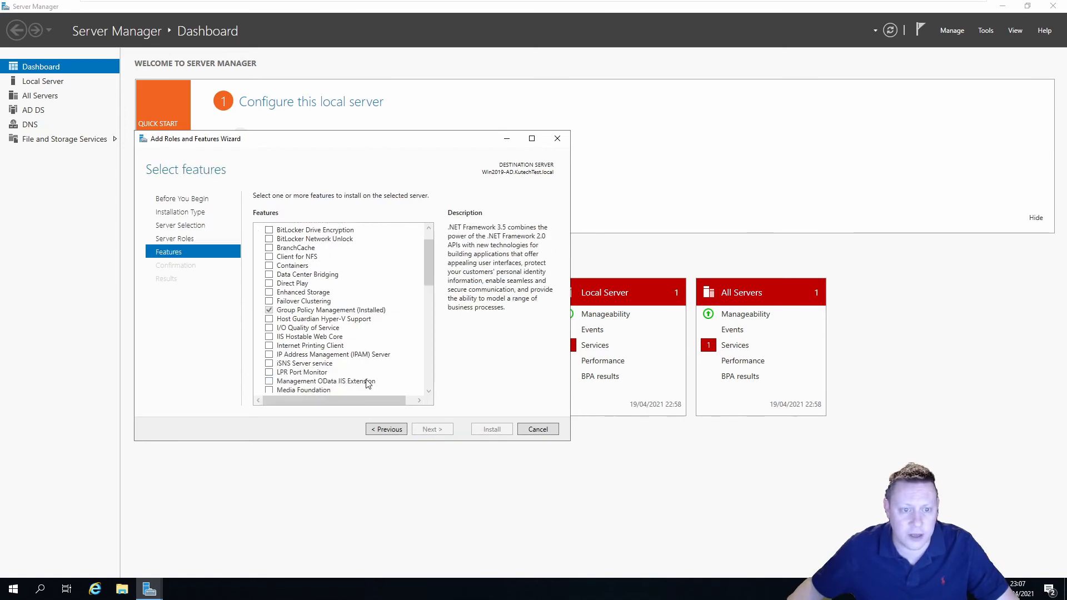
pyautogui.scroll(1, 365, 371)
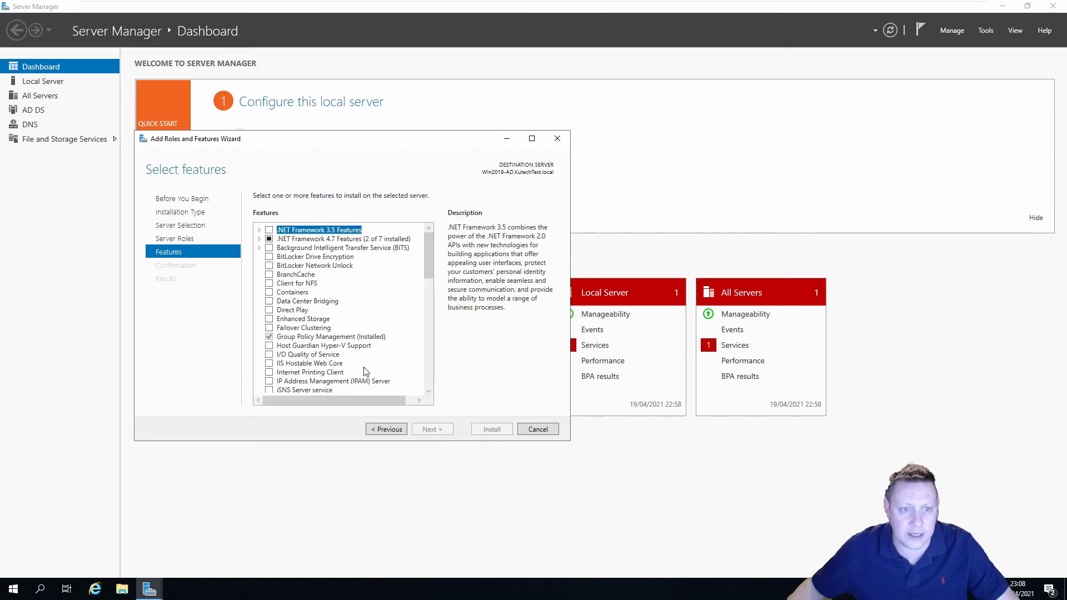
pyautogui.click(389, 429)
pyautogui.click(259, 310)
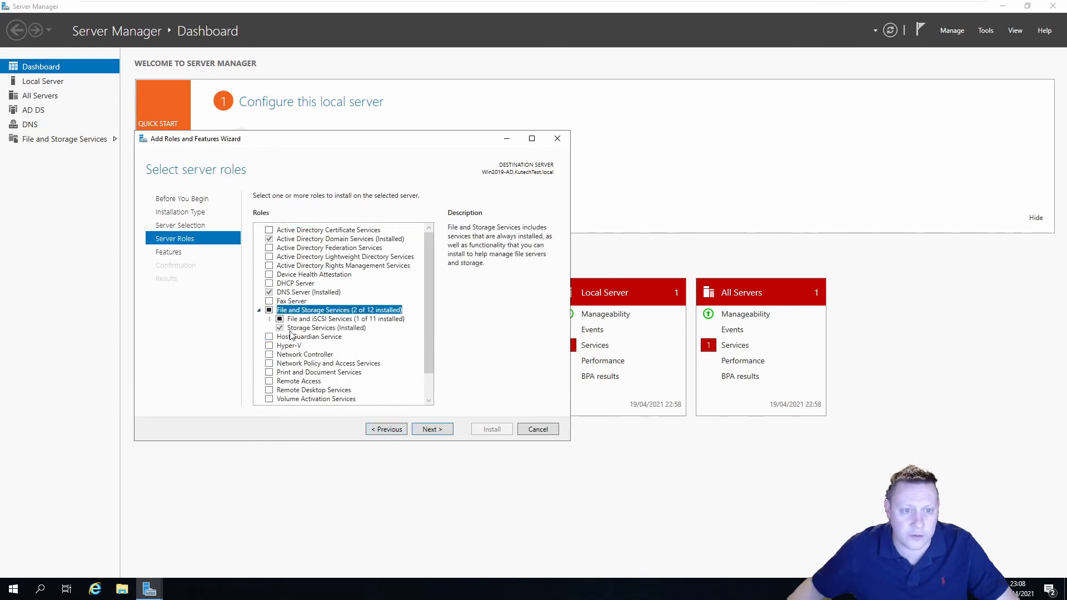
pyautogui.click(269, 319)
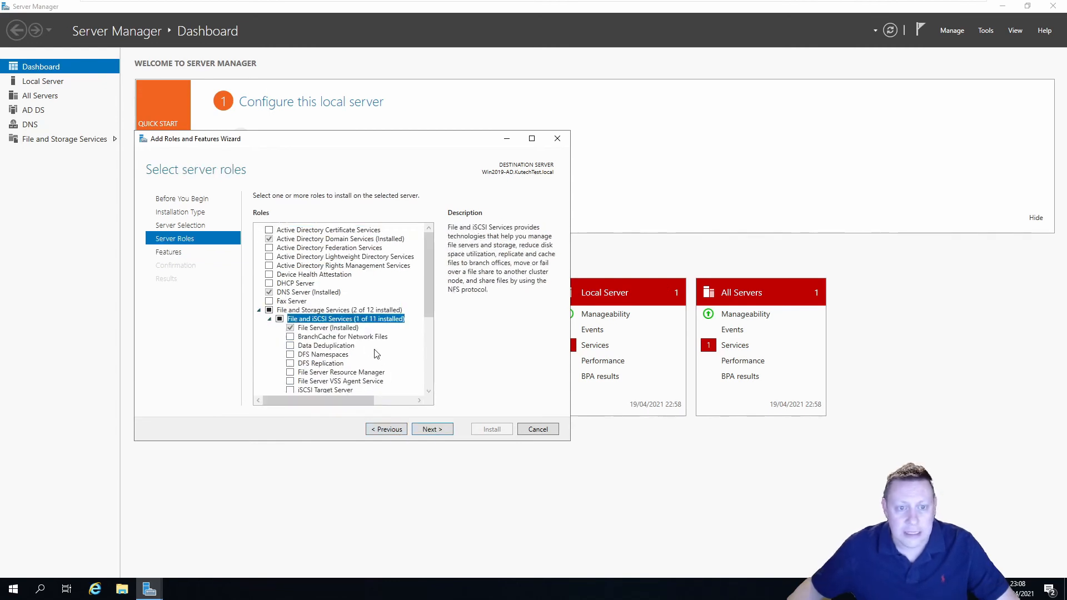
pyautogui.scroll(-1, 383, 358)
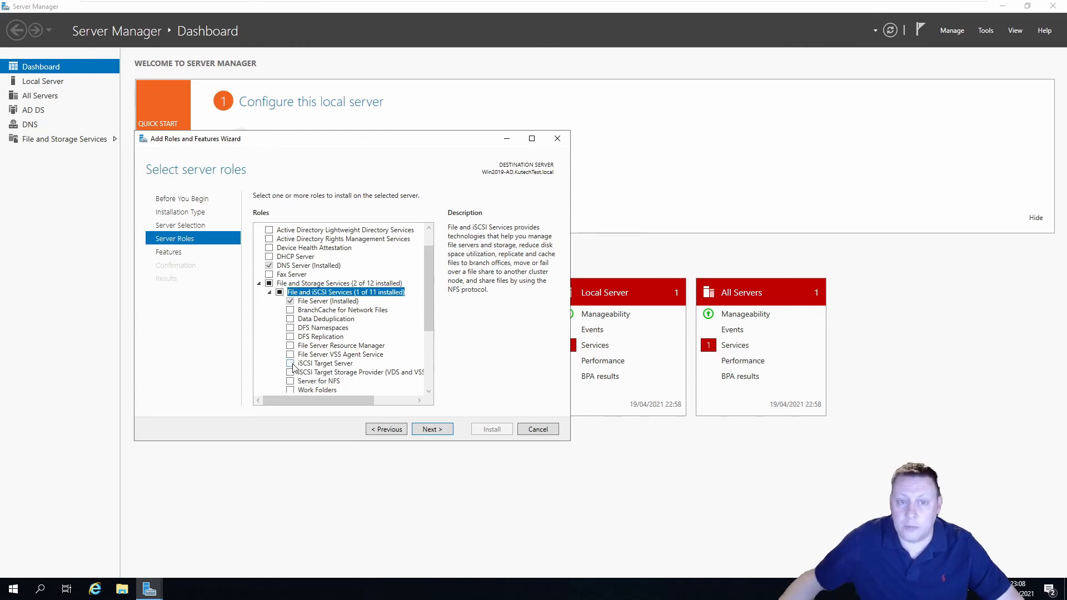
pyautogui.click(536, 429)
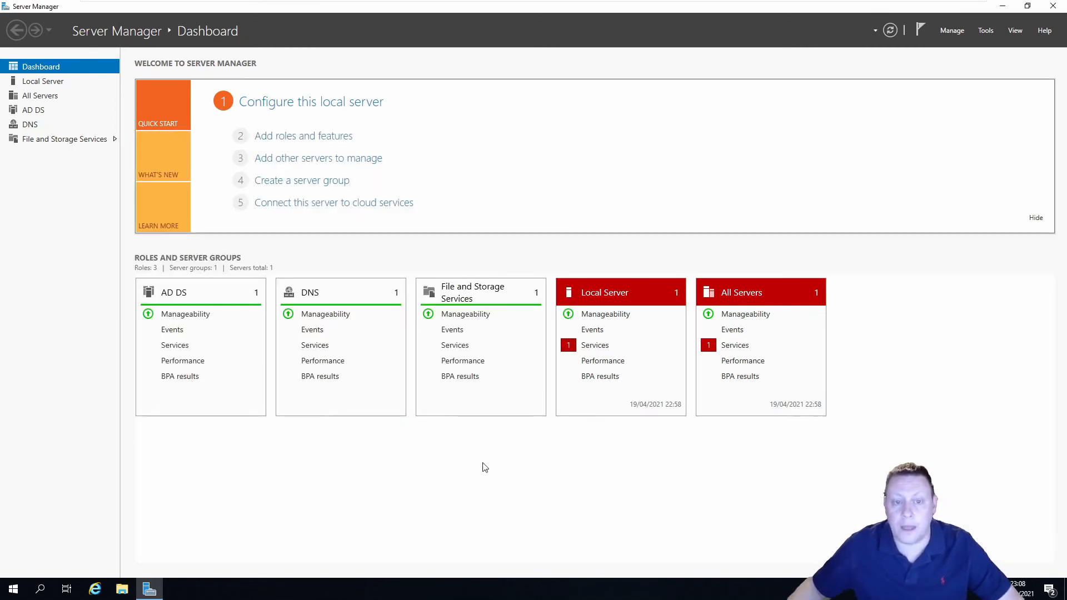
# Install iSCSI Target Server from File and Storage Services > iSCSI, allowing automatic restart
pyautogui.click(70, 140)
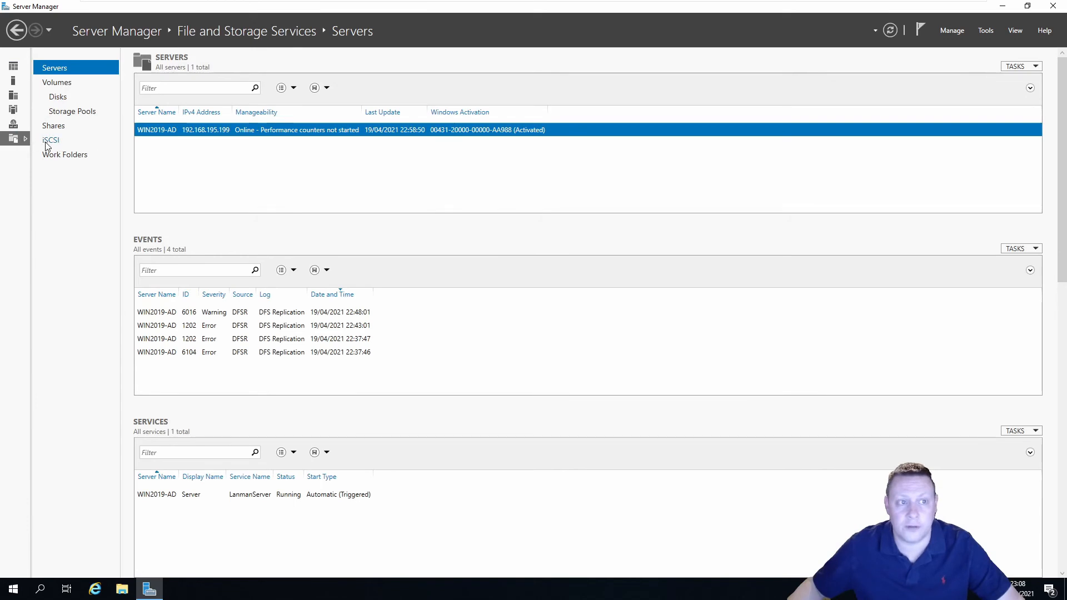
pyautogui.click(66, 142)
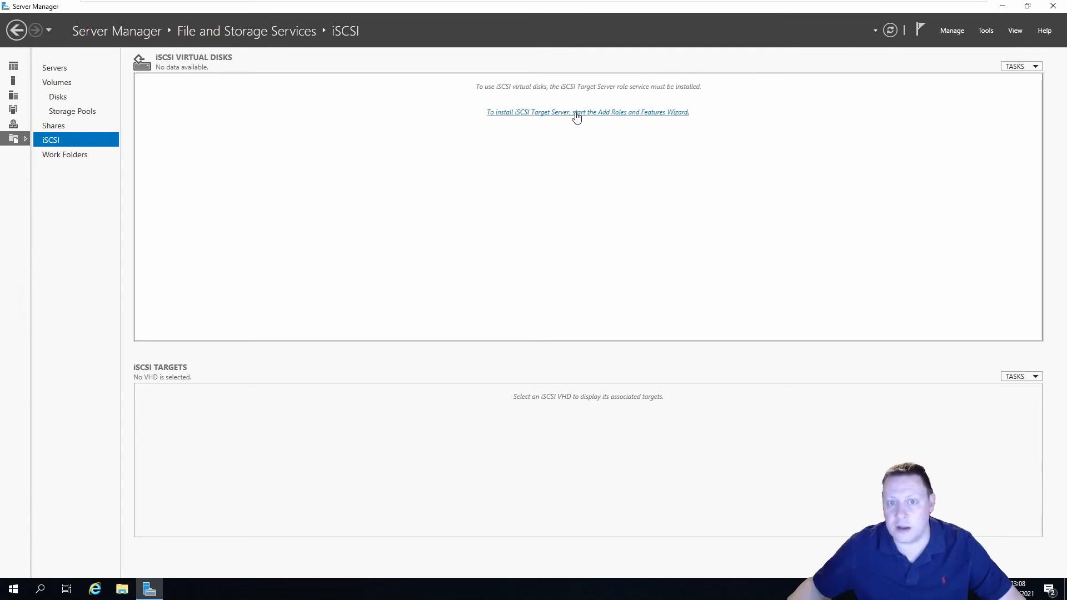
pyautogui.click(625, 116)
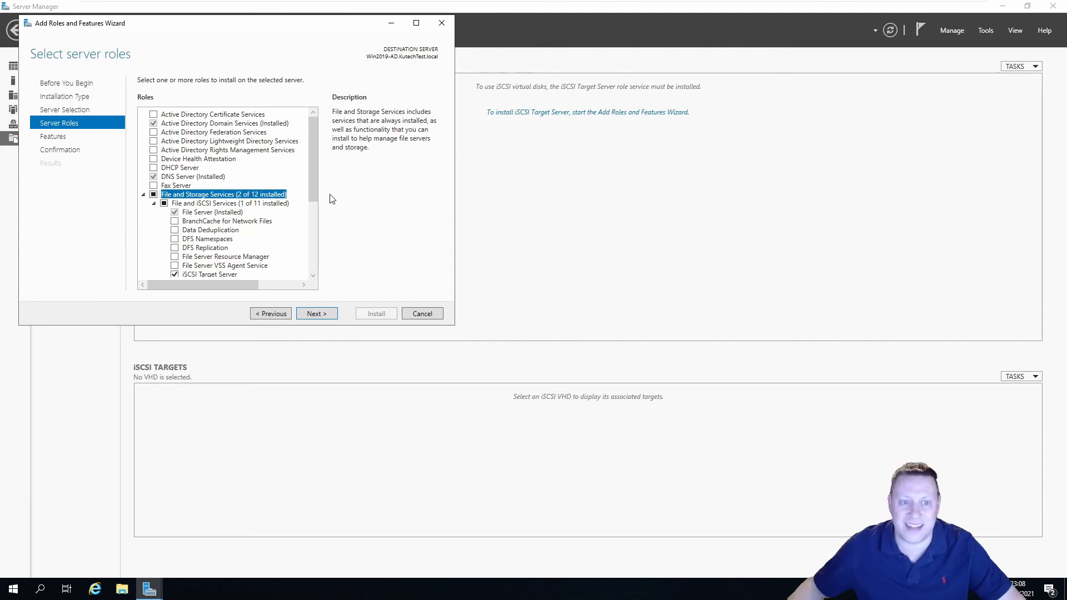
pyautogui.moveTo(316, 196); pyautogui.dragTo(316, 208)
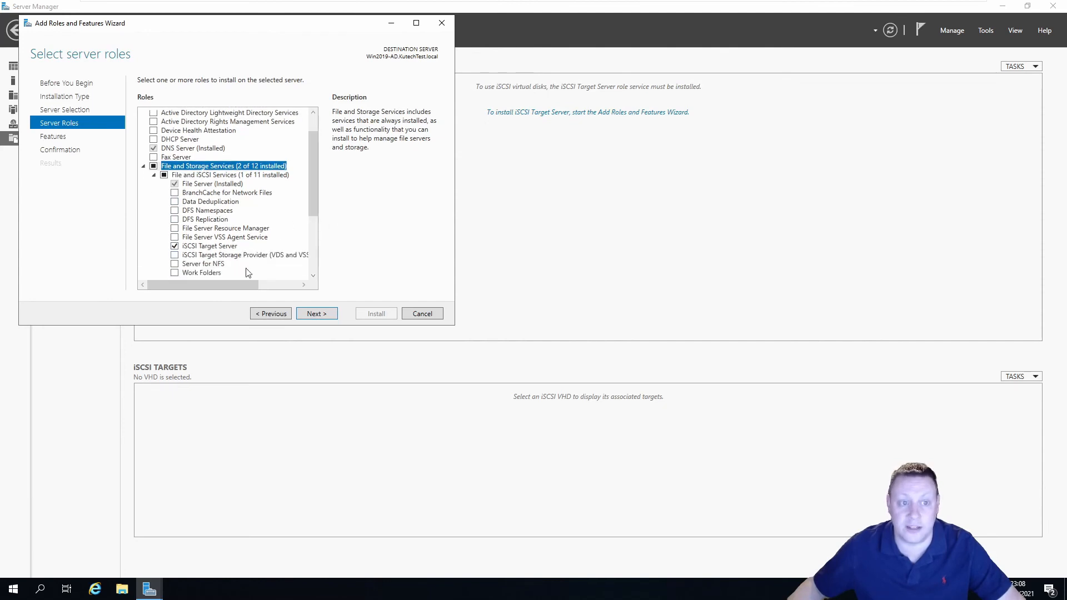
pyautogui.click(316, 314)
pyautogui.click(316, 313)
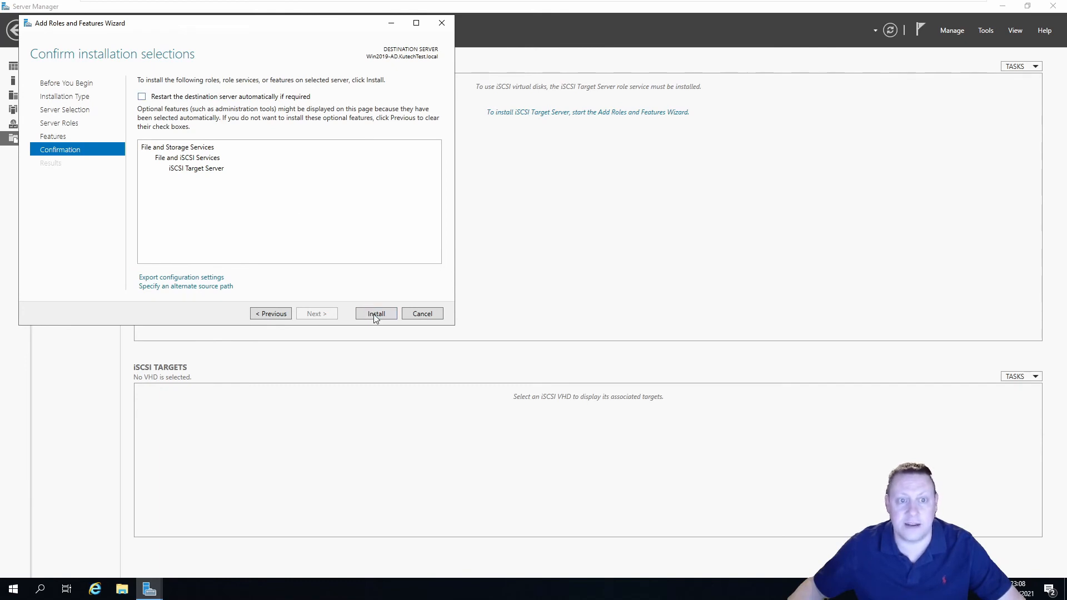
pyautogui.click(254, 97)
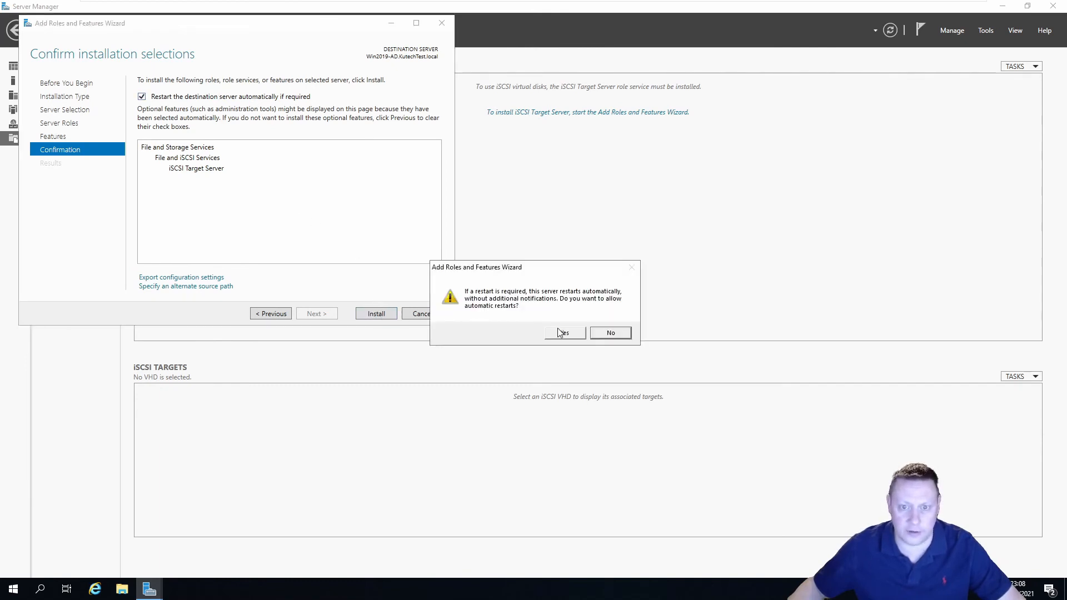
pyautogui.click(563, 332)
pyautogui.click(389, 312)
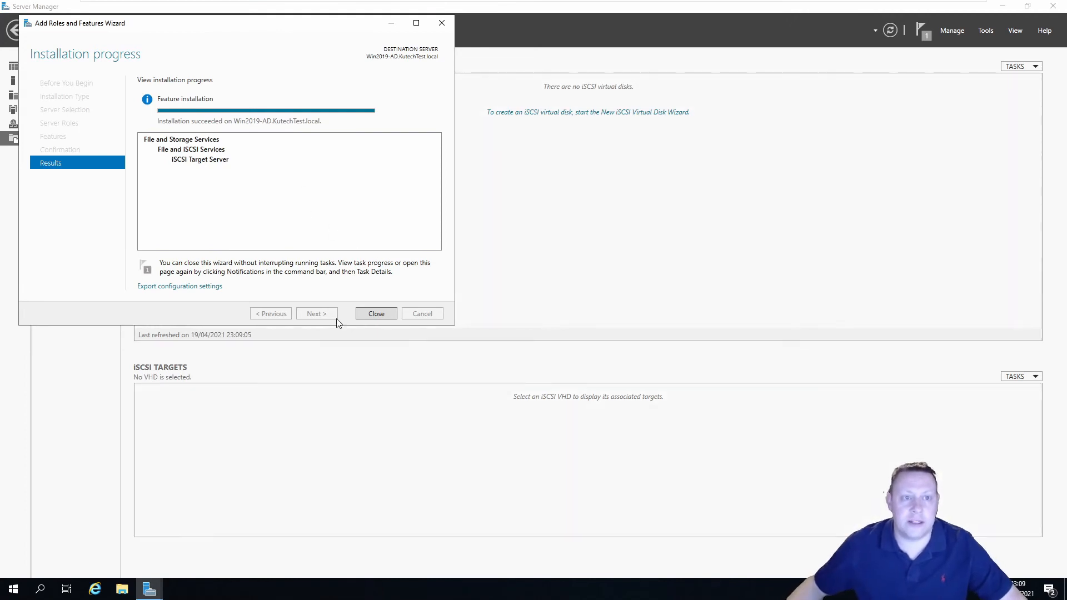
pyautogui.click(376, 314)
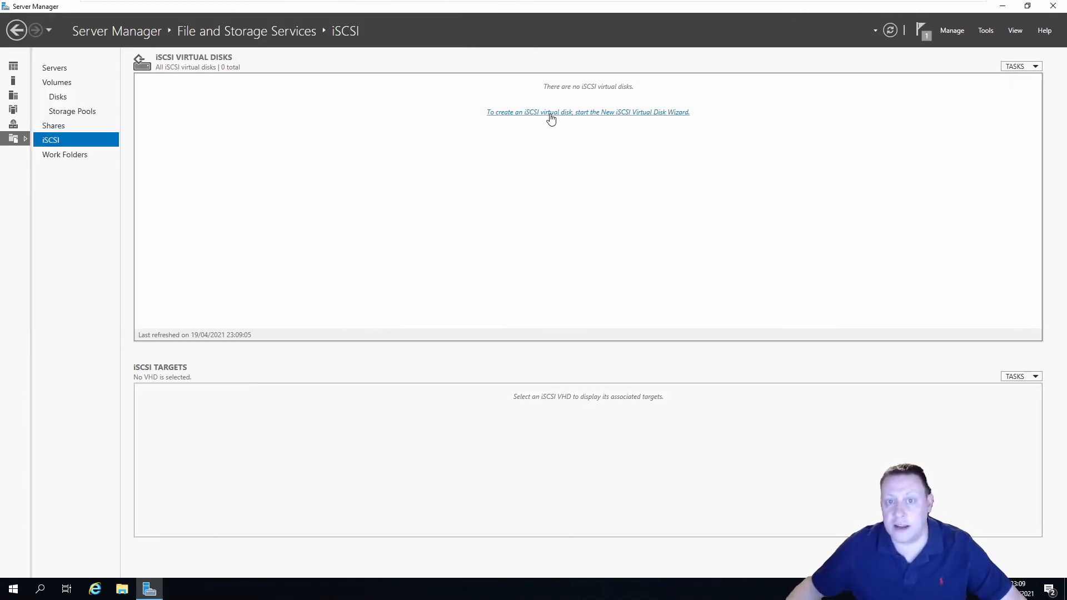
# Create a new iSCSI virtual disk on Win2019-AD, stored on volume C: and named iSCSITarget
pyautogui.click(589, 114)
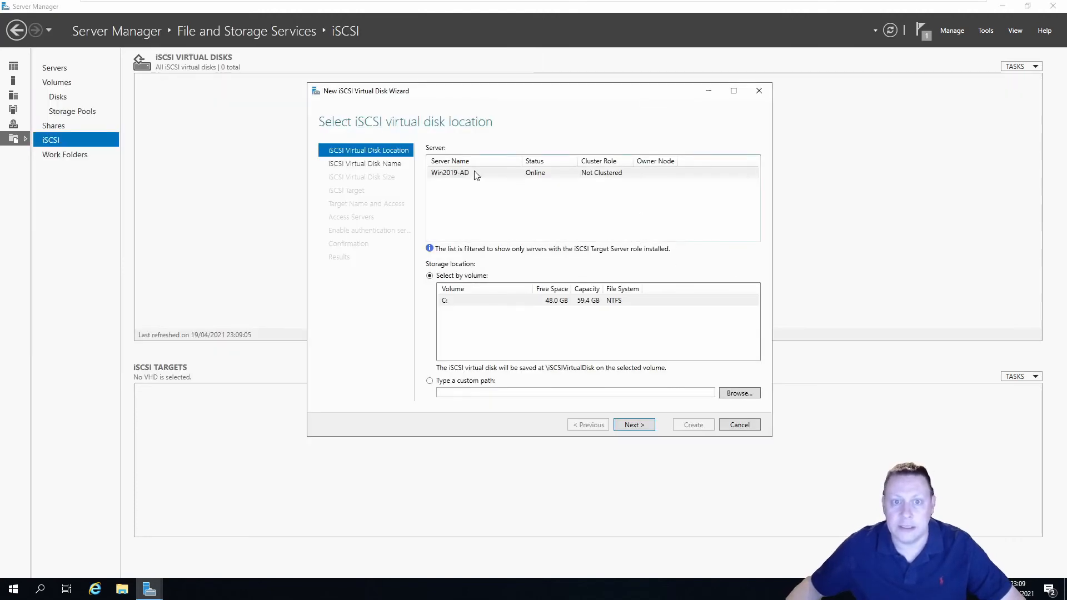
pyautogui.click(498, 175)
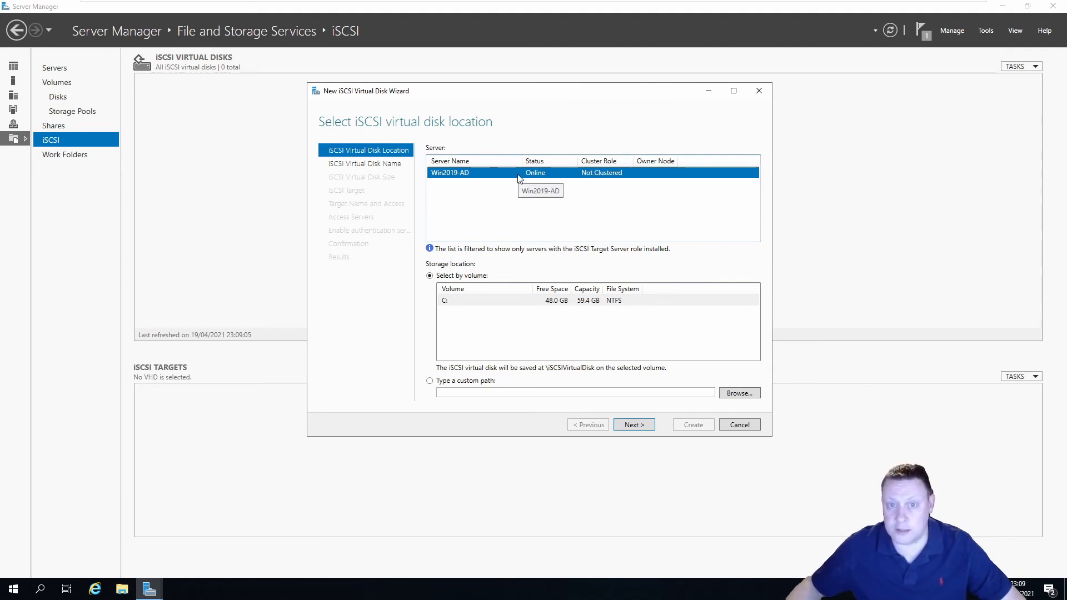
pyautogui.click(511, 300)
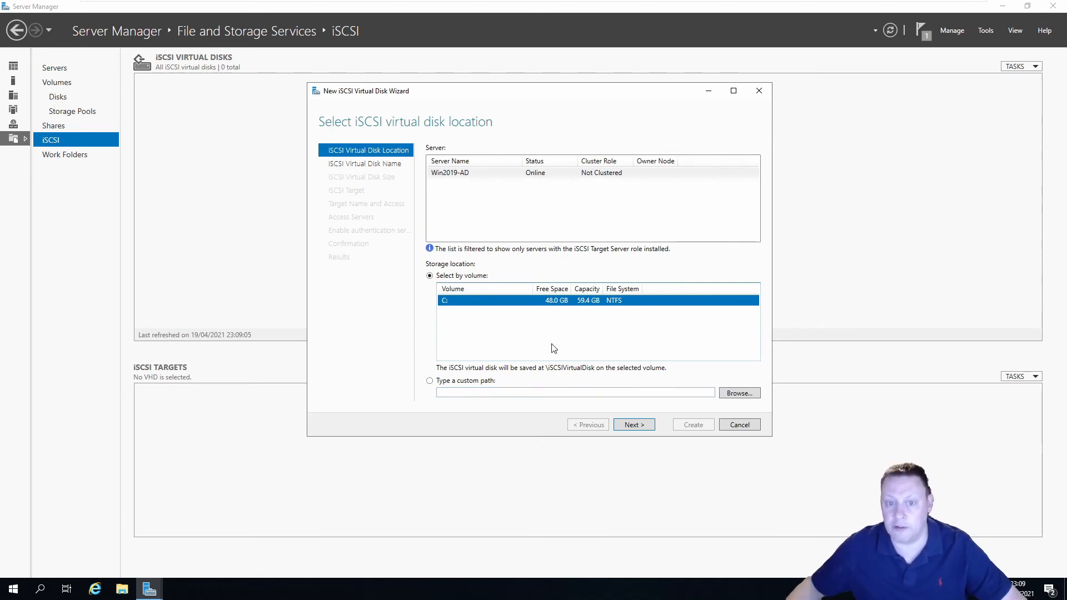
pyautogui.click(634, 424)
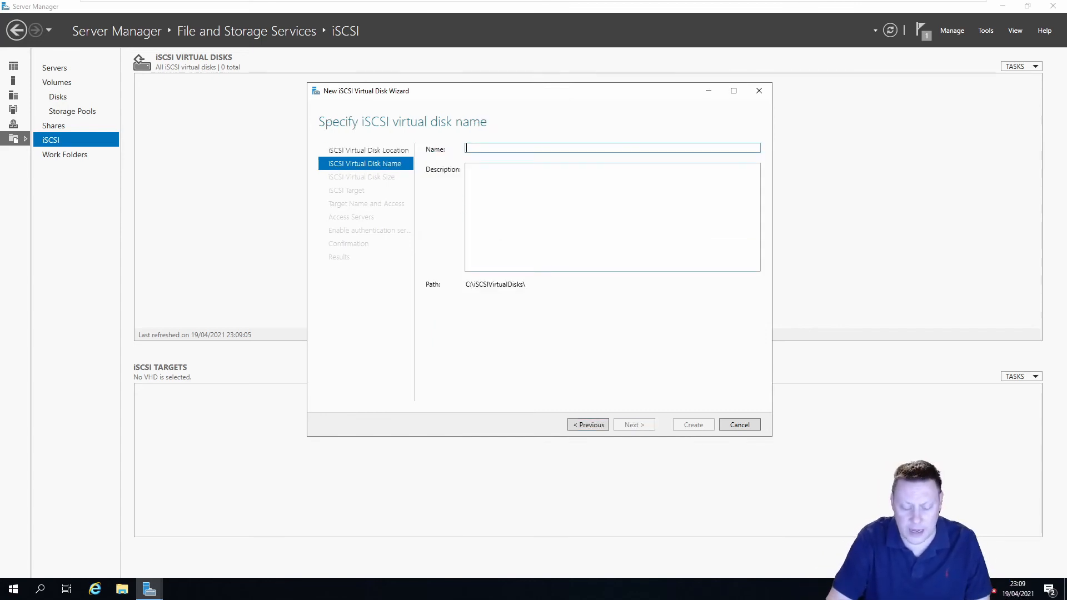
pyautogui.write('iS')
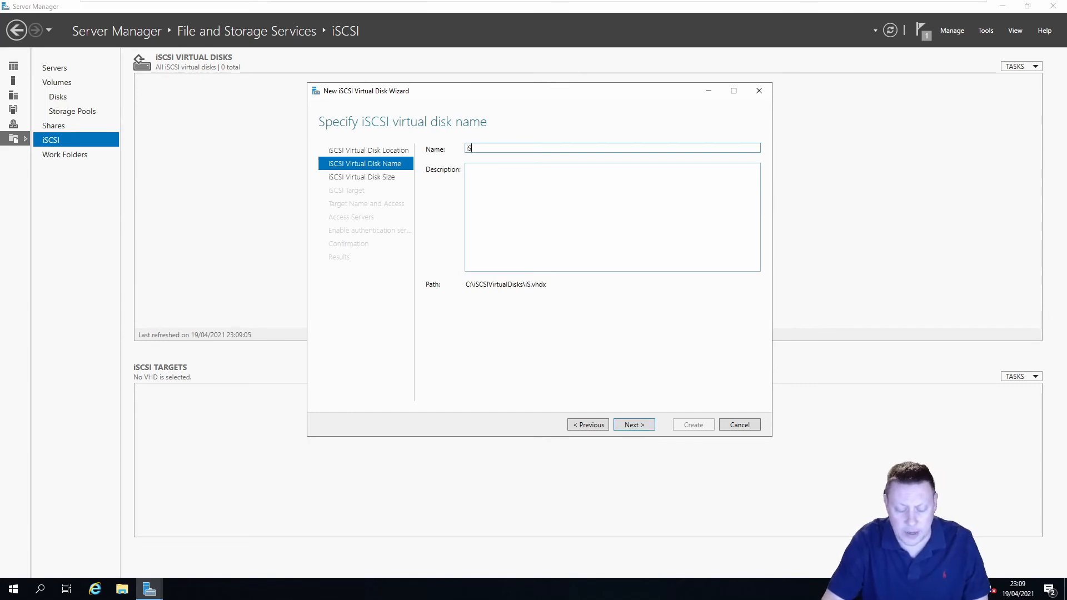
pyautogui.write('CSITa')
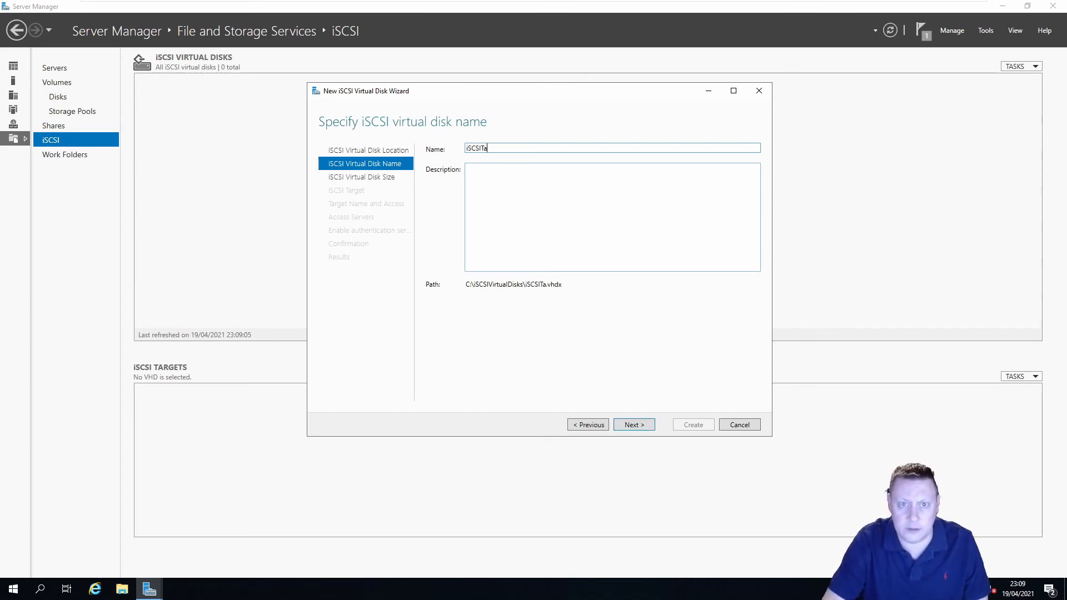
pyautogui.write('rget')
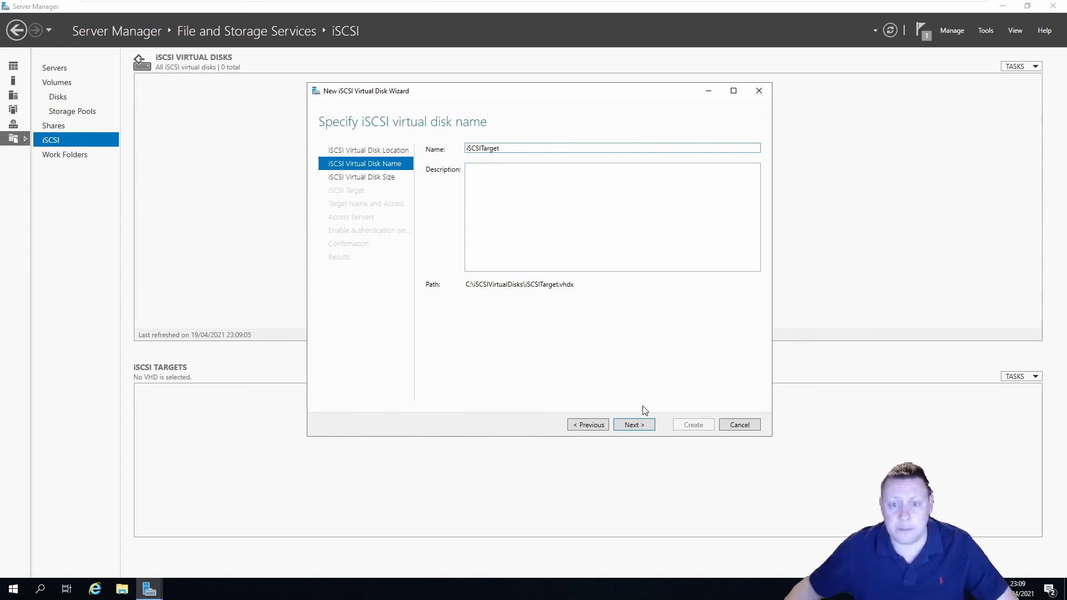
pyautogui.click(640, 427)
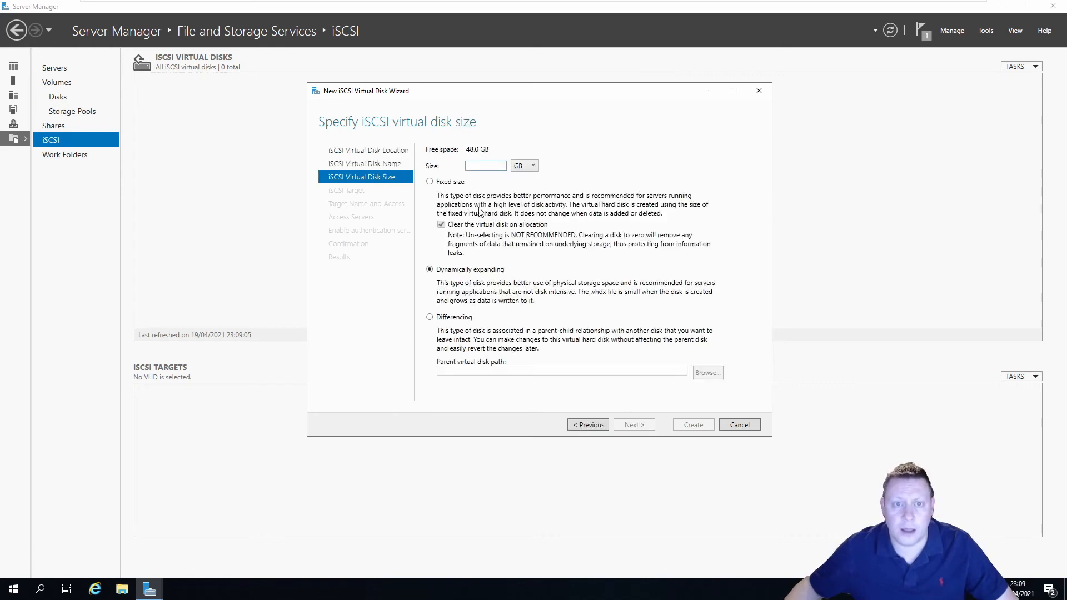
# Set the new iSCSI virtual disk to 15 GB, fixed size
pyautogui.write('15')
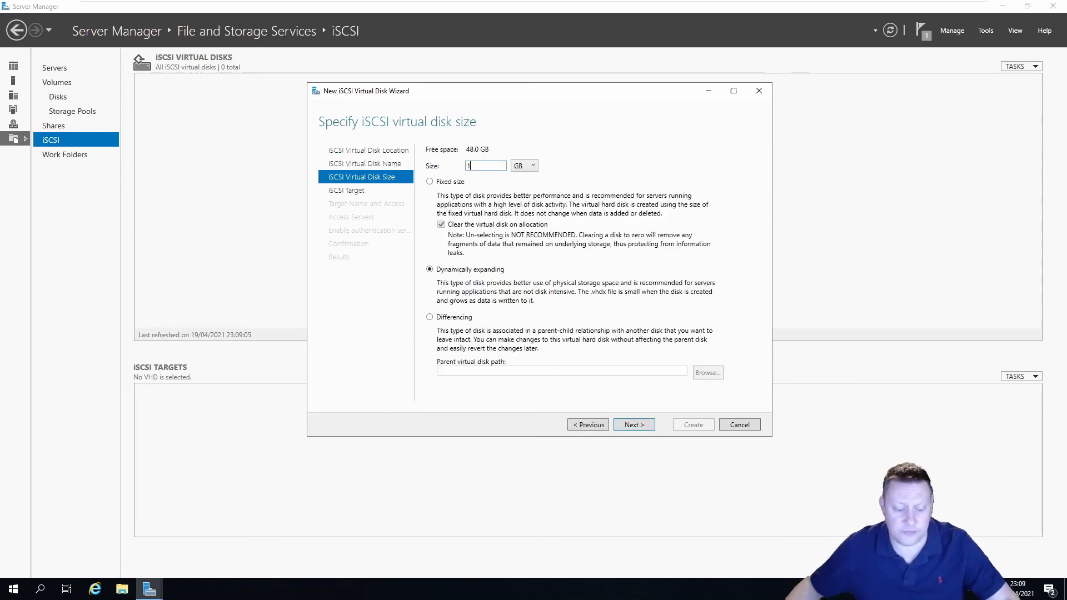
pyautogui.click(429, 182)
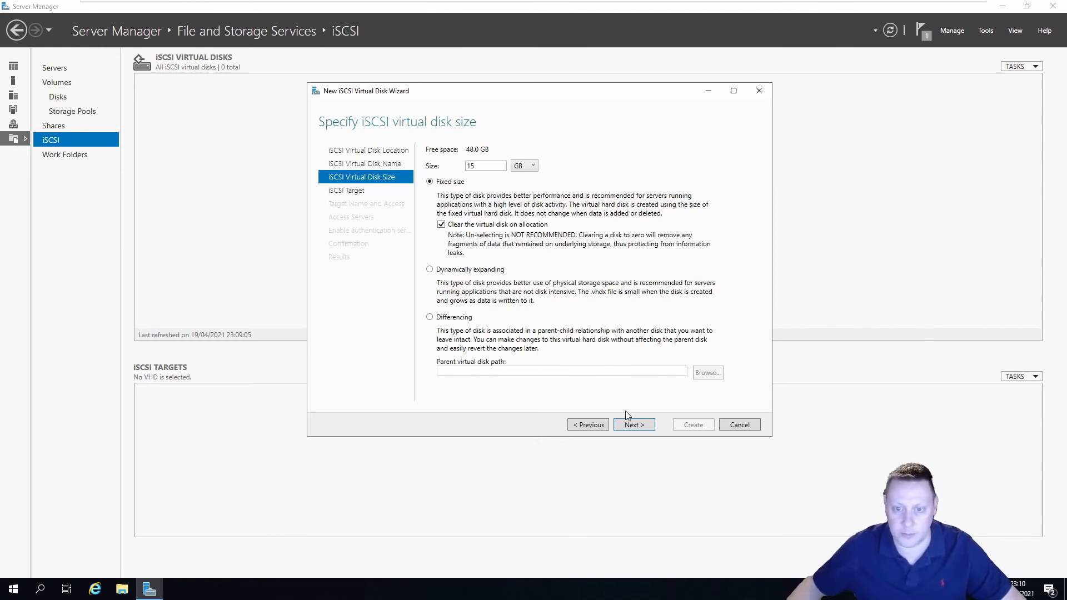
pyautogui.click(634, 425)
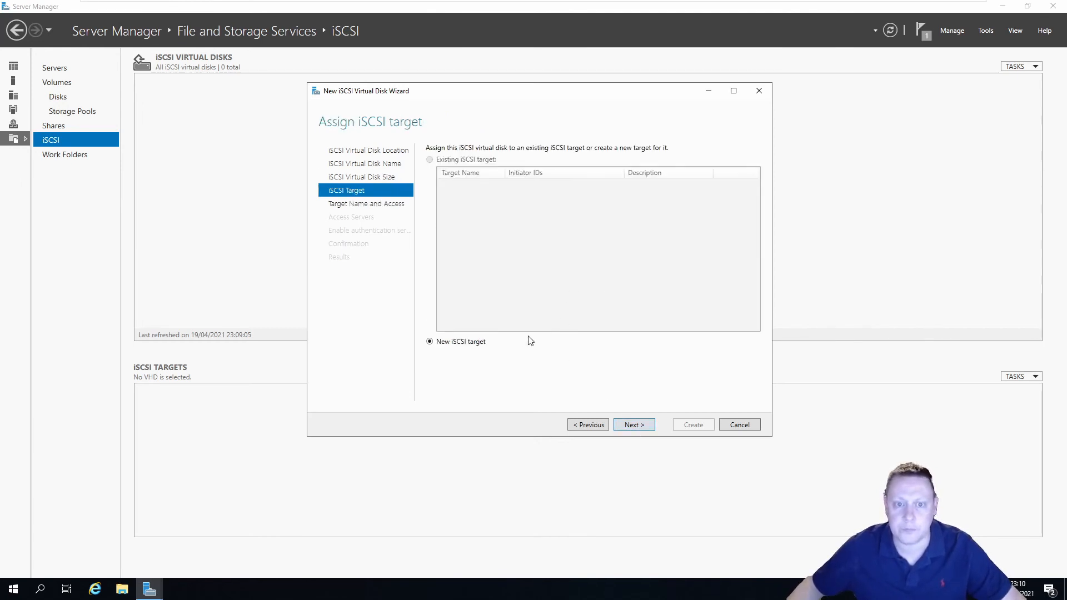
# Assign the disk to a new iSCSI target named iSCSITargetNew
pyautogui.click(636, 425)
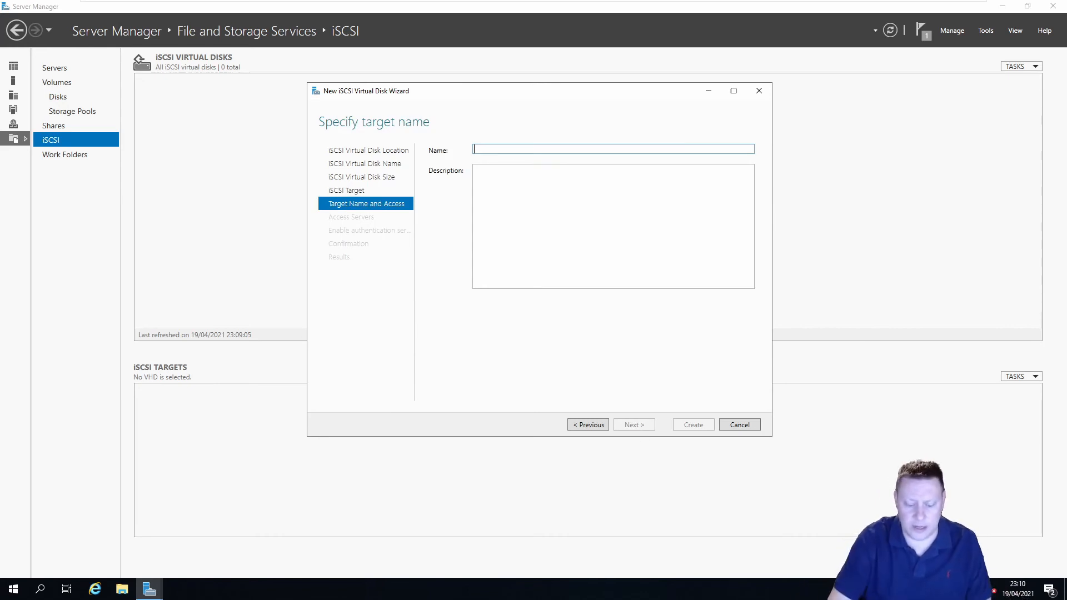
pyautogui.write('iSCSITargetNew')
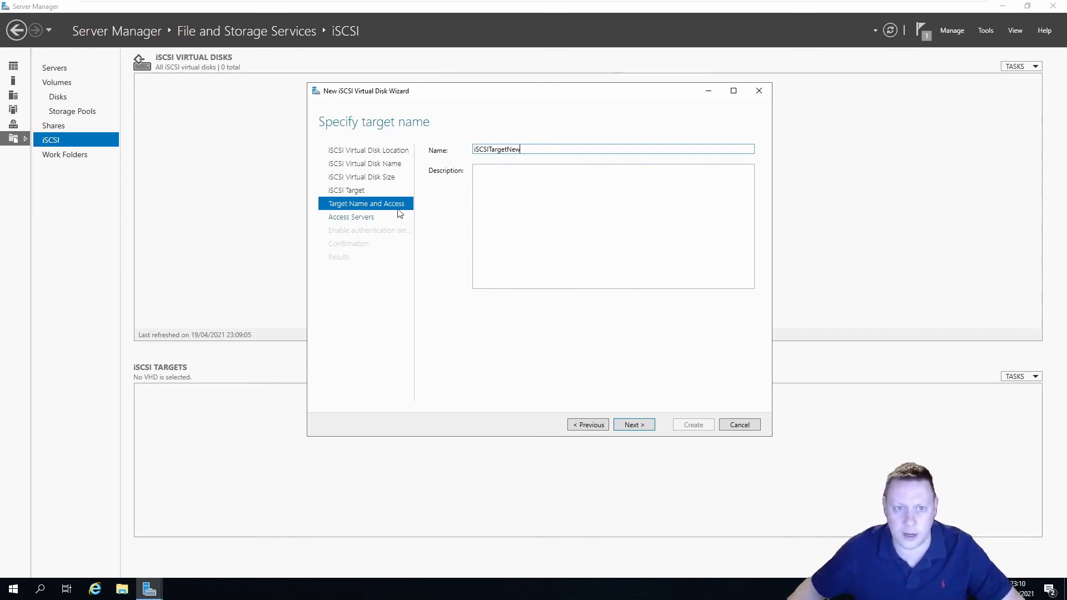
pyautogui.click(633, 425)
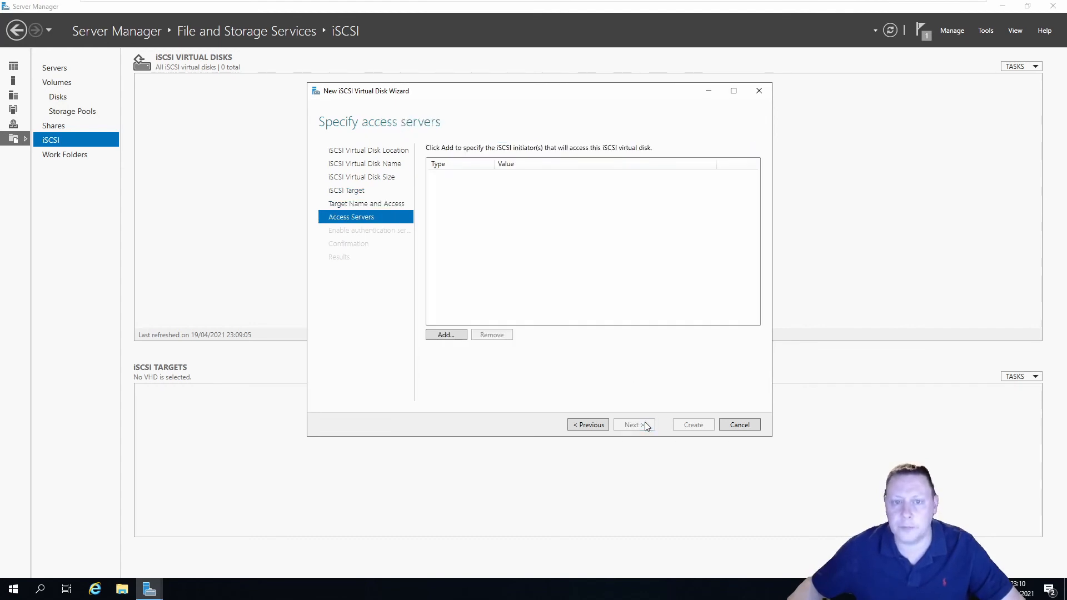
# Add NODE2019A1 as an allowed initiator by browsing the directory for 'Node'
pyautogui.click(446, 335)
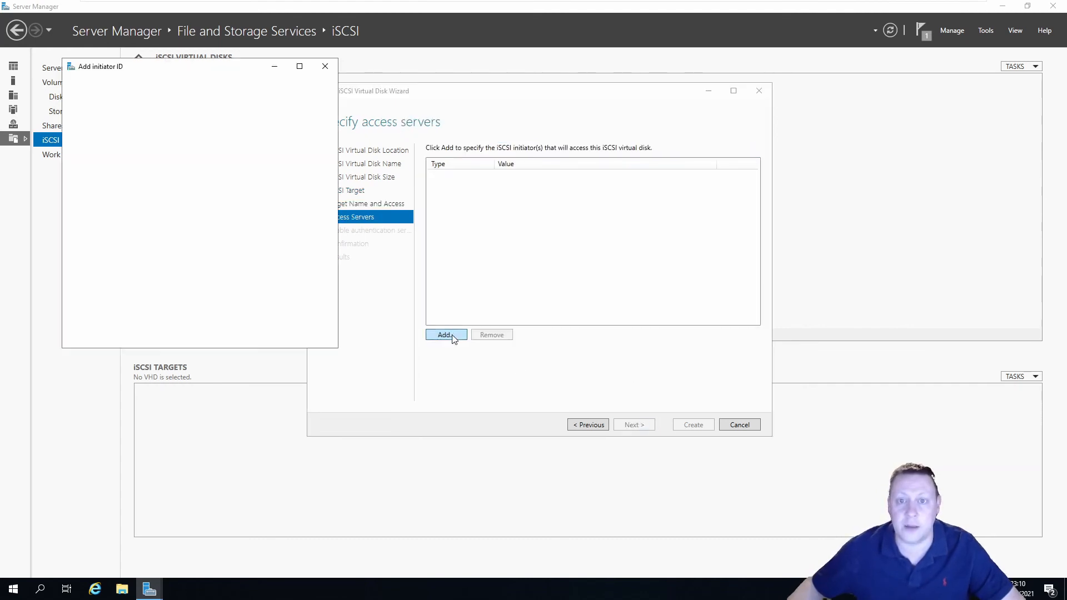
pyautogui.moveTo(203, 70); pyautogui.dragTo(631, 151)
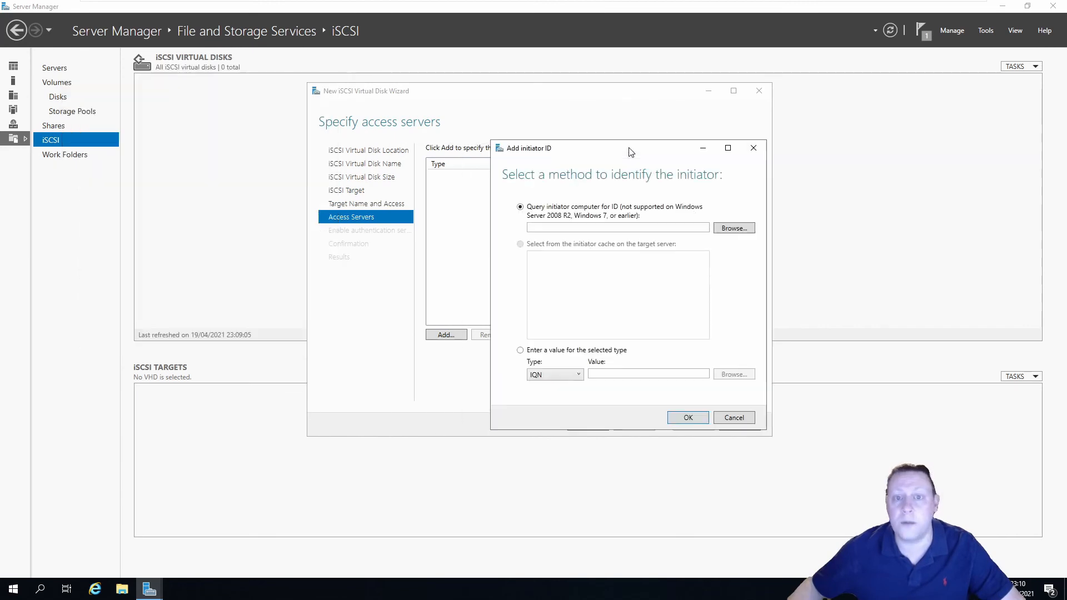
pyautogui.click(618, 227)
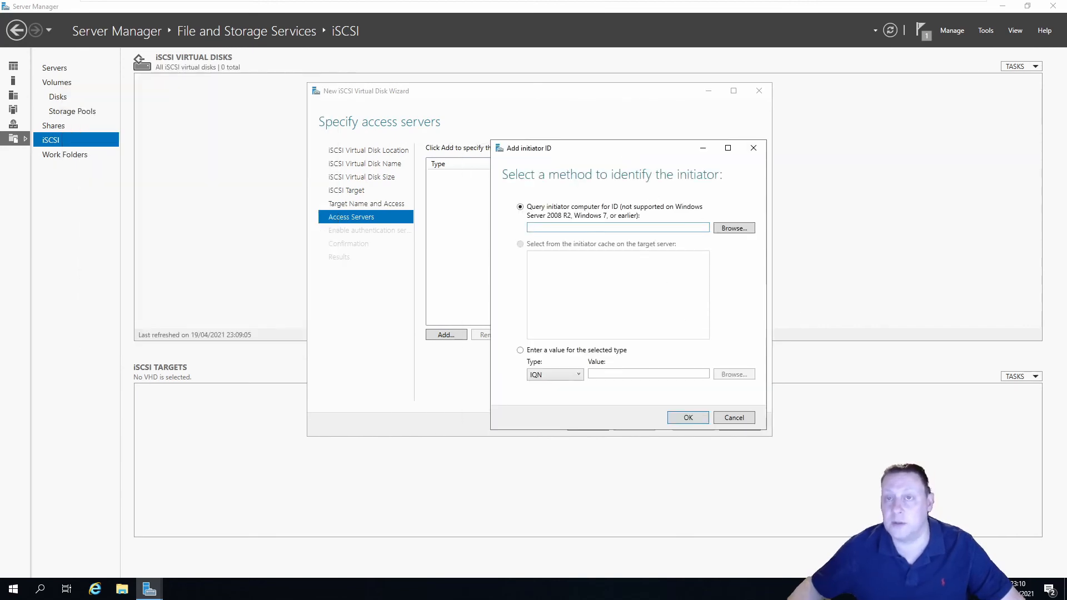
pyautogui.click(725, 231)
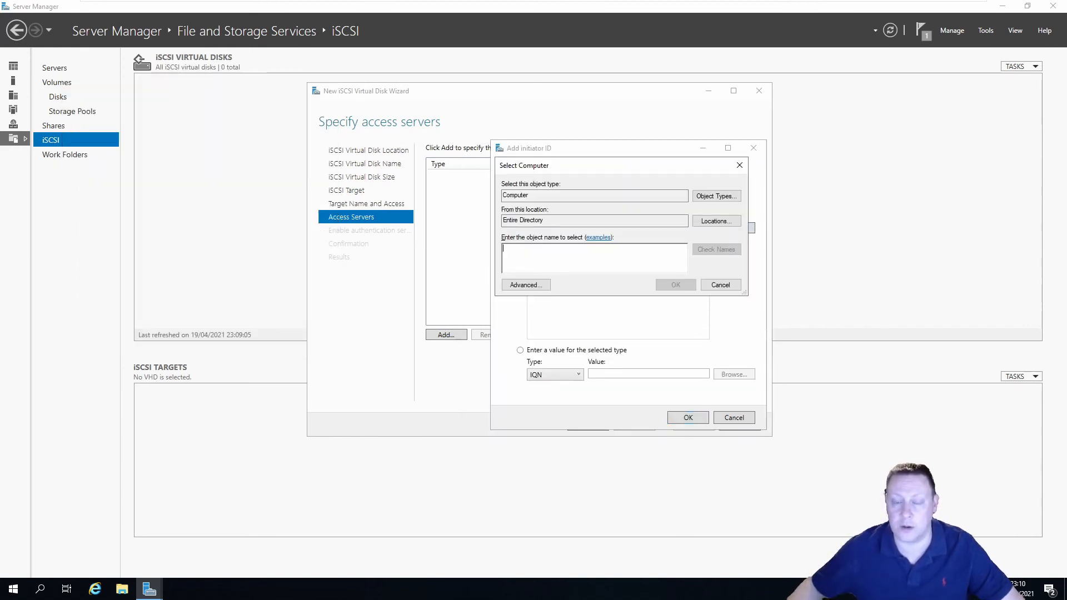
pyautogui.write('Node')
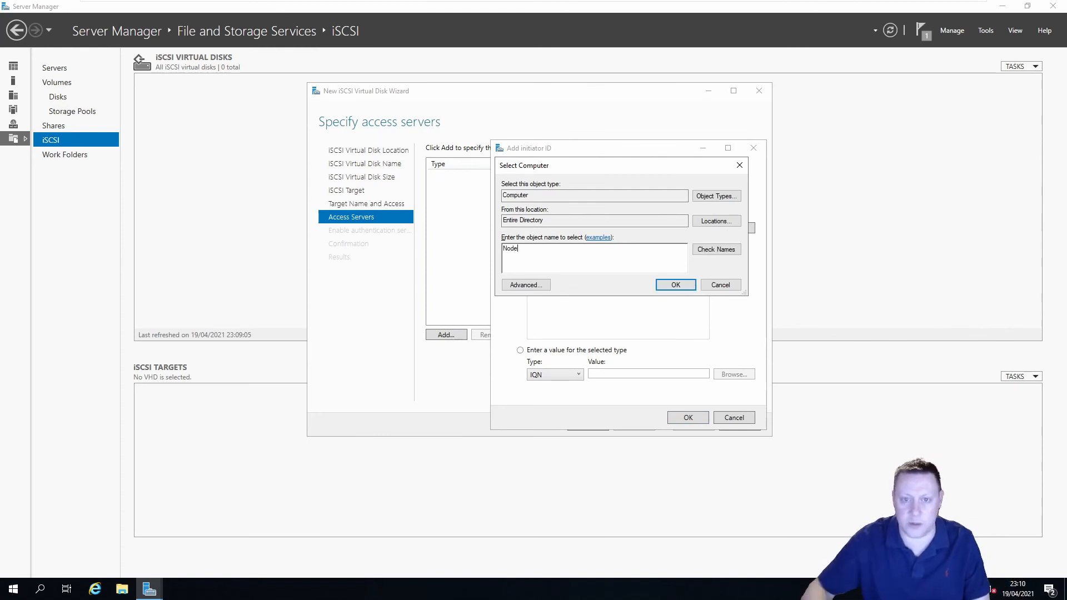
pyautogui.click(708, 247)
pyautogui.click(552, 260)
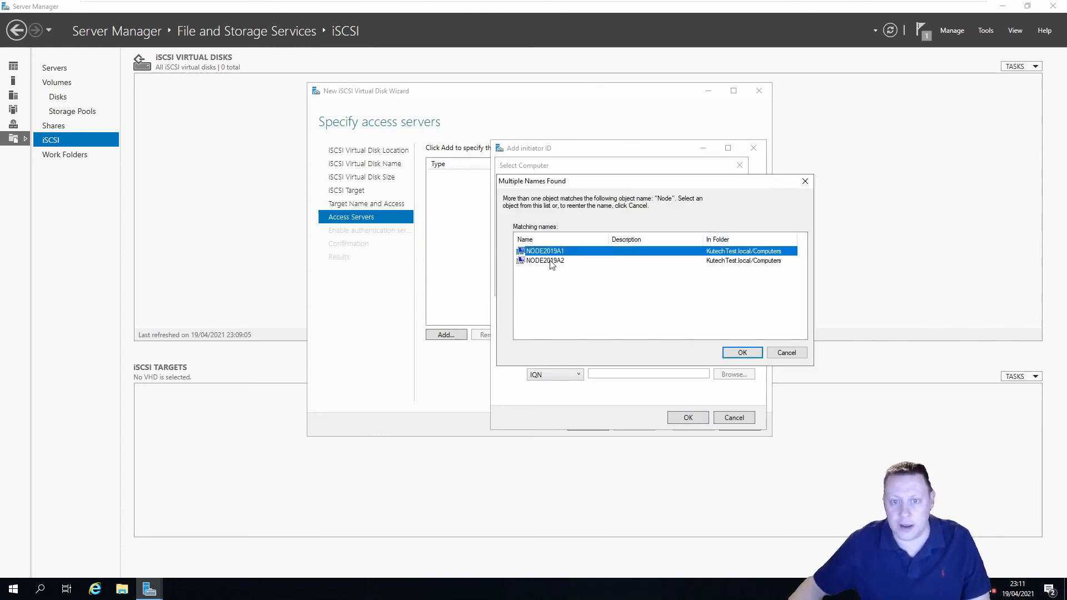
pyautogui.click(552, 253)
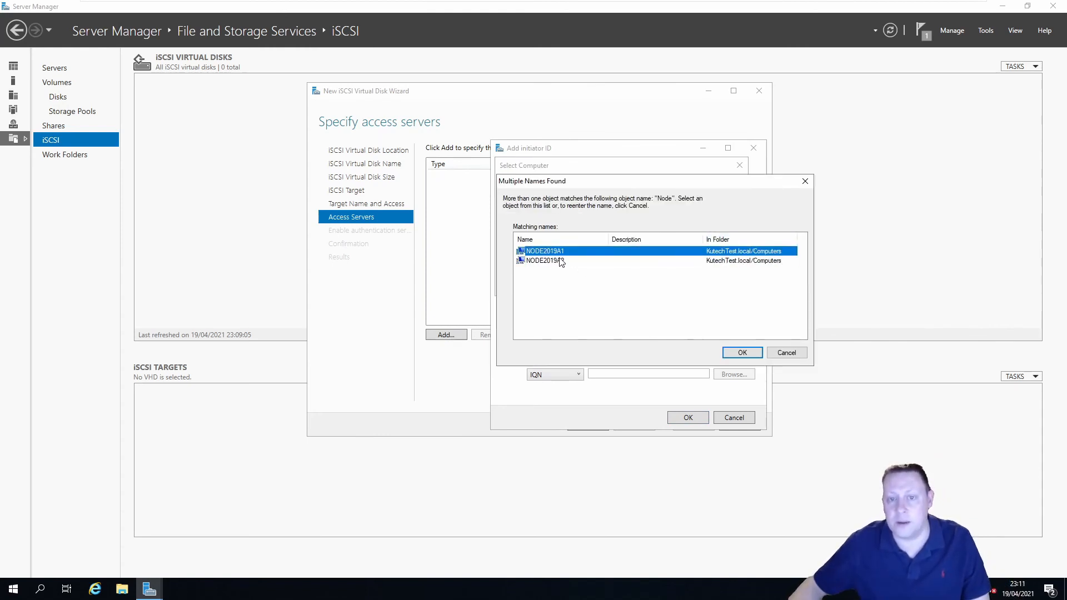
pyautogui.click(560, 262)
pyautogui.click(550, 251)
pyautogui.click(741, 352)
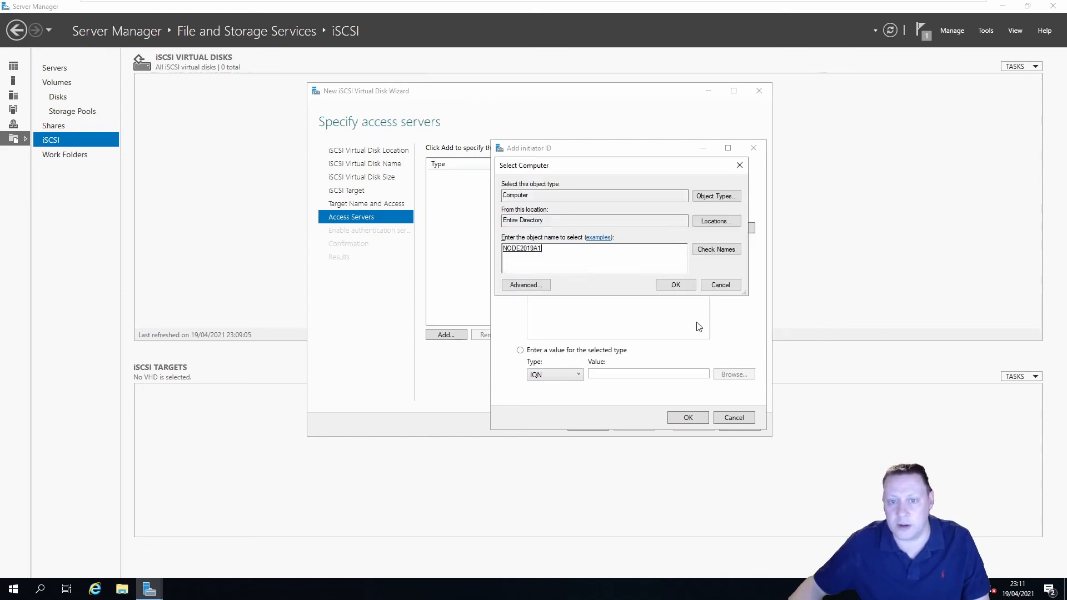
pyautogui.click(675, 285)
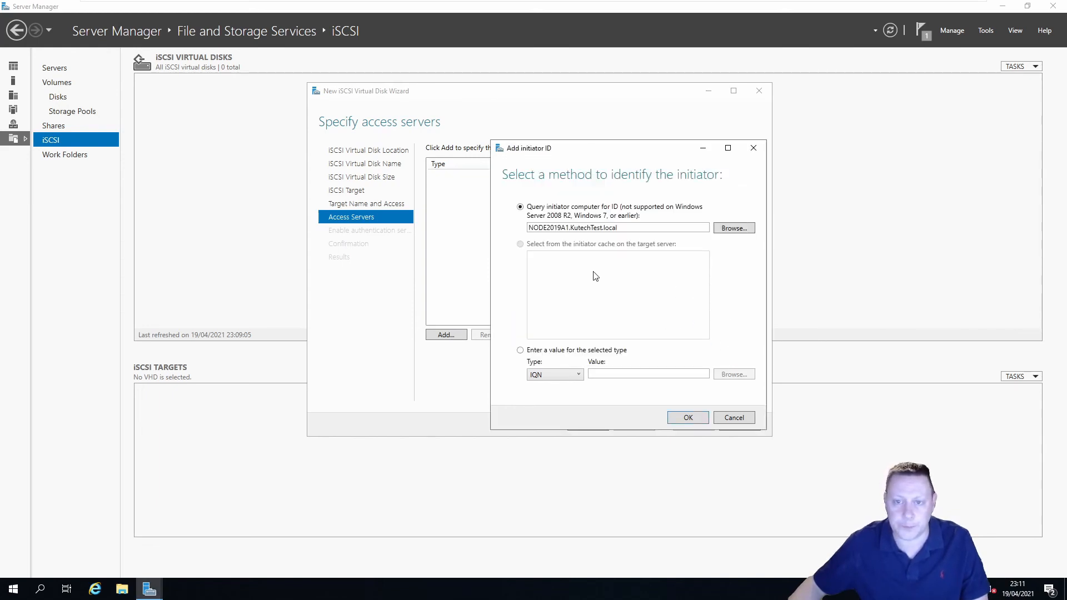
pyautogui.click(692, 418)
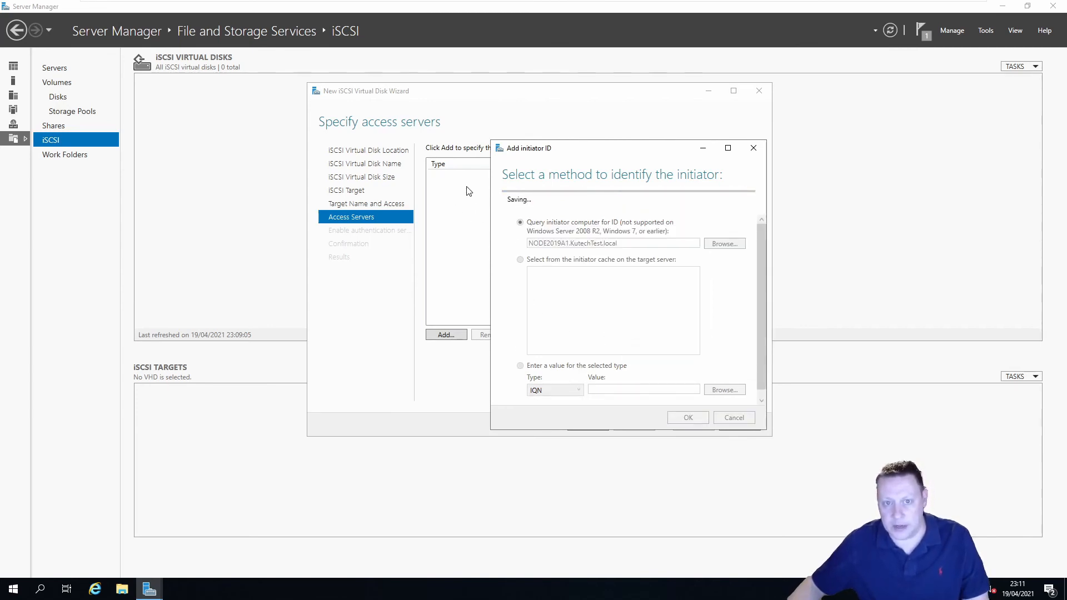
# Add NODE2019A2 as a second allowed initiator the same way
pyautogui.click(447, 335)
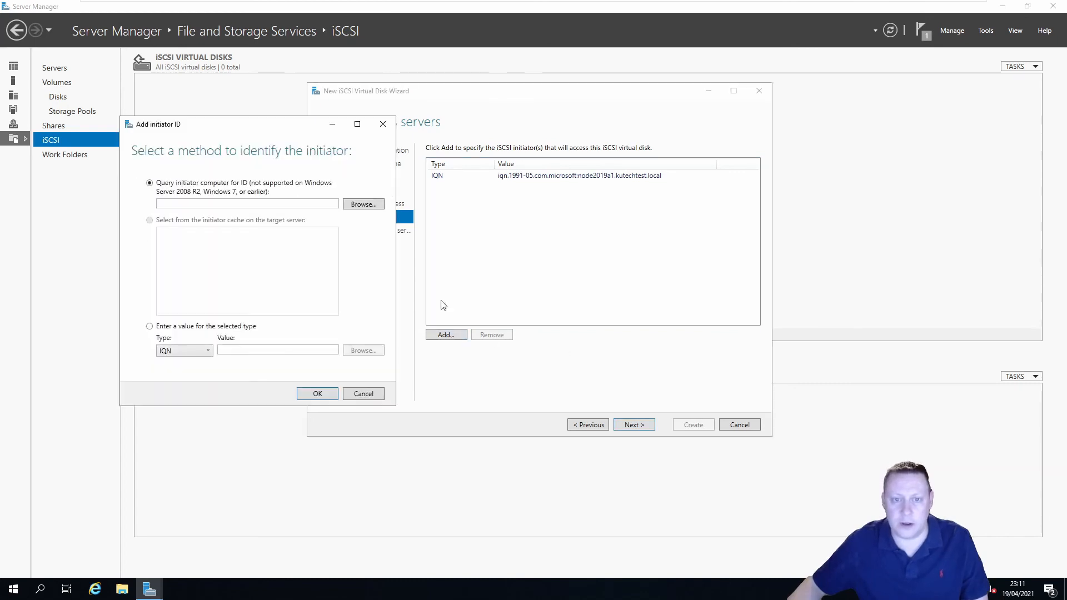
pyautogui.moveTo(298, 136); pyautogui.dragTo(582, 176)
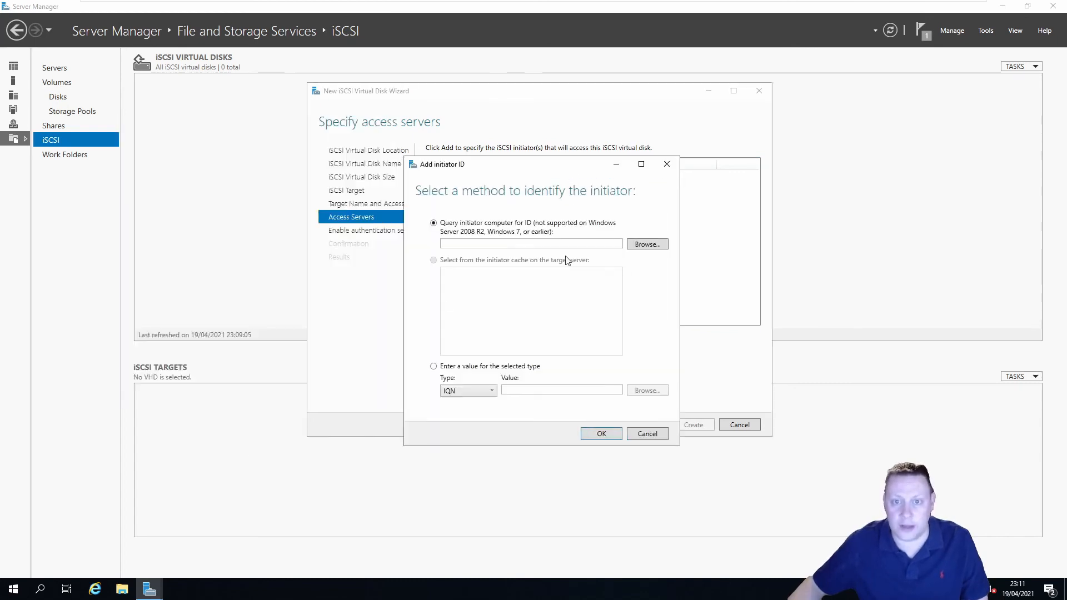
pyautogui.click(646, 244)
pyautogui.write('Node')
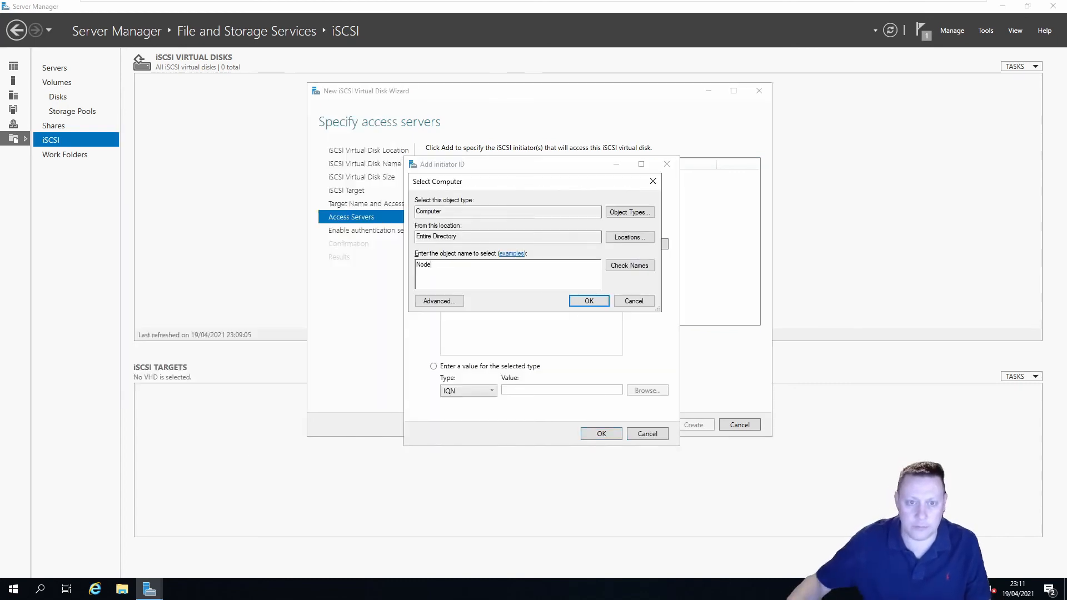
pyautogui.click(629, 265)
pyautogui.click(464, 276)
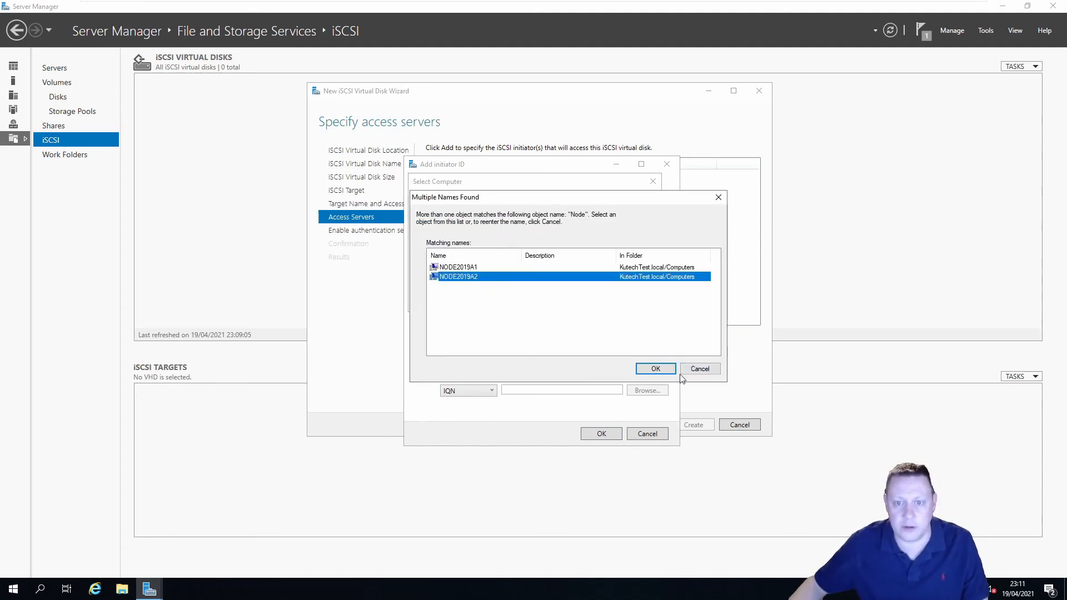
pyautogui.click(655, 369)
pyautogui.click(585, 300)
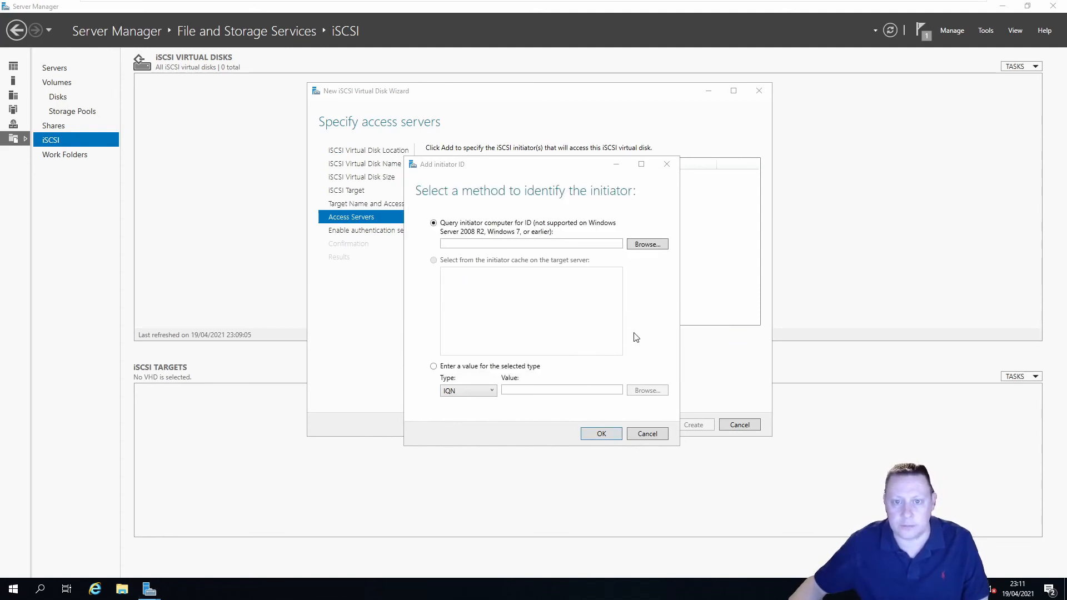
pyautogui.click(601, 434)
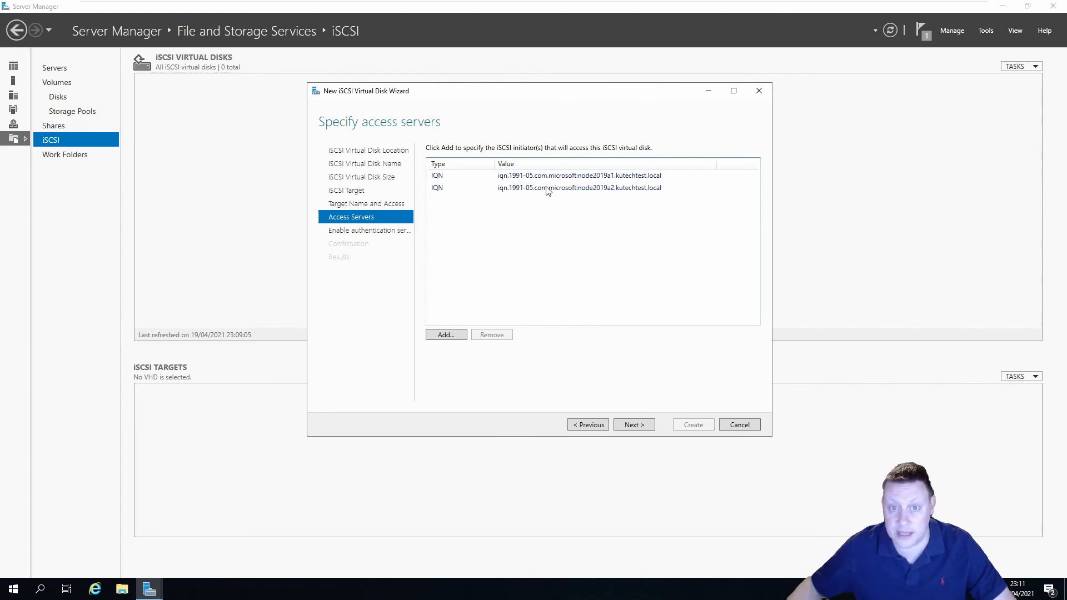
# Leave CHAP off, create the iSCSITarget disk and iscsitargetnew target, and close the wizard
pyautogui.click(648, 429)
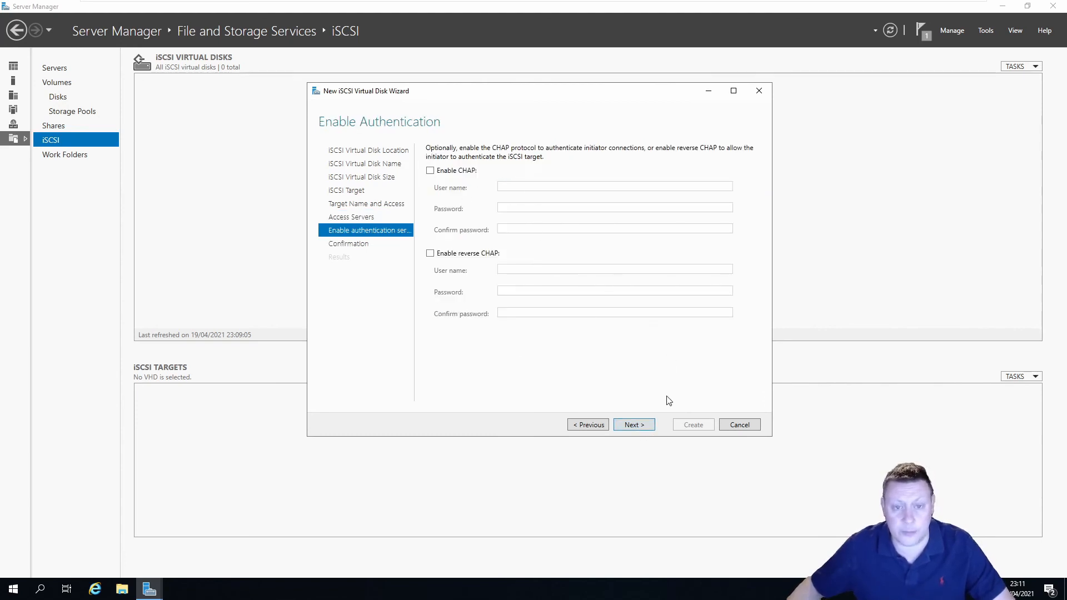
pyautogui.click(643, 429)
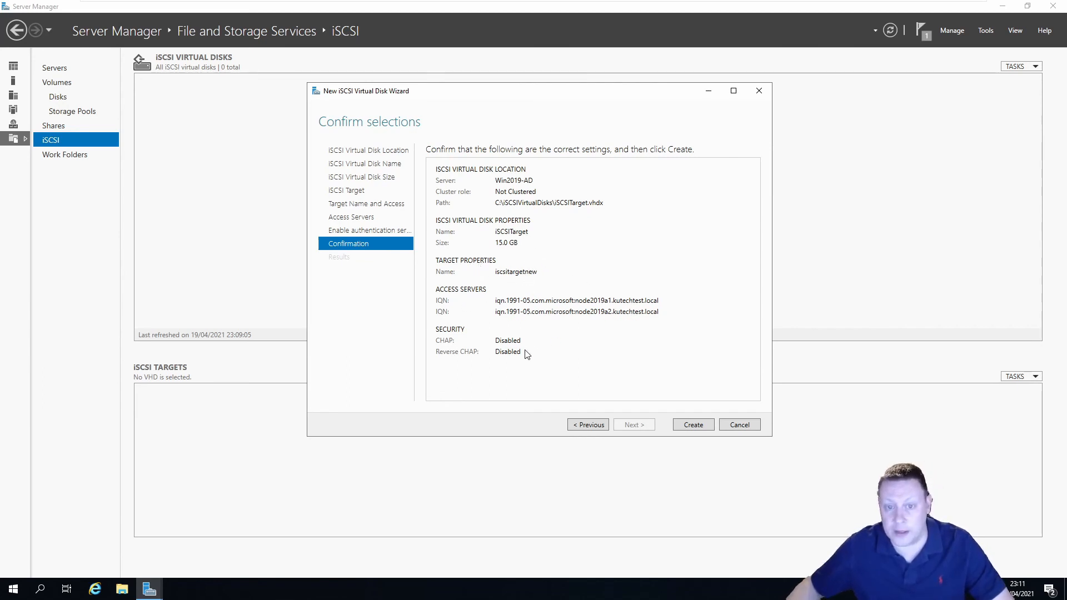
pyautogui.click(697, 425)
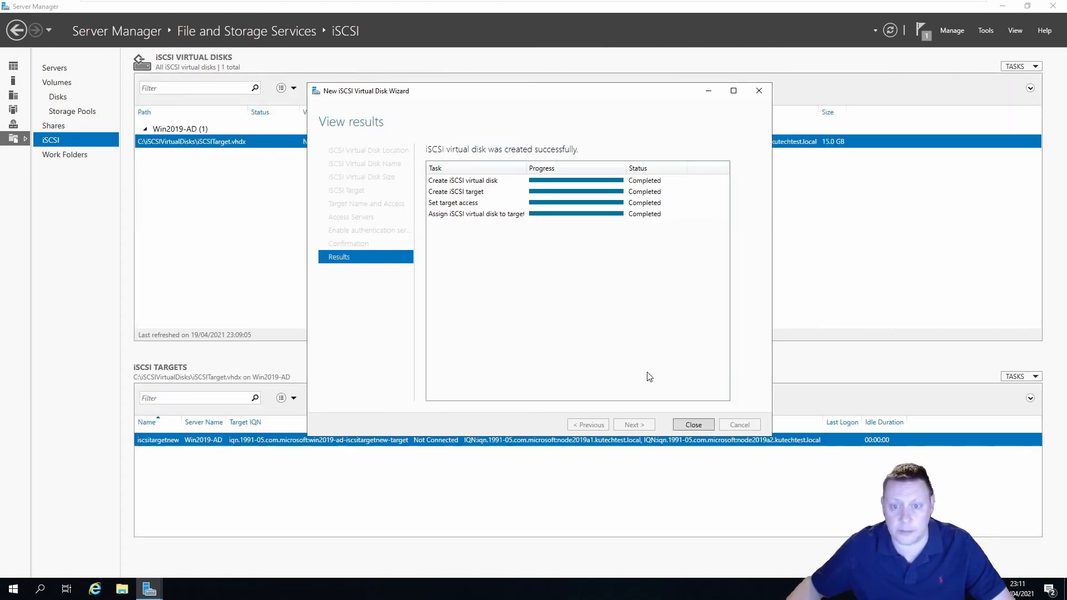
pyautogui.click(693, 425)
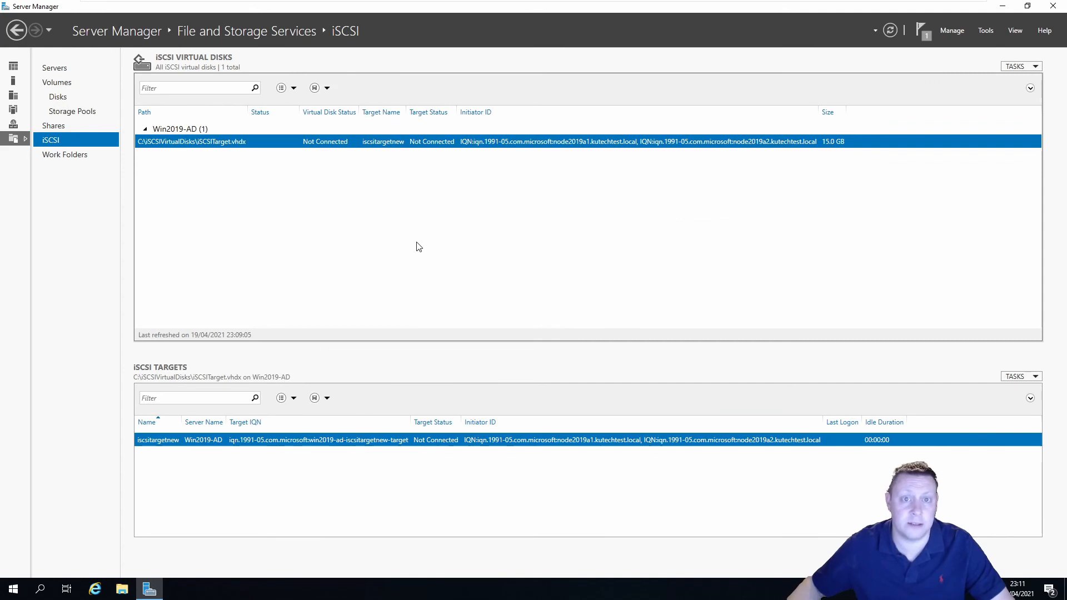
# Close Server Manager, switch to the node VM and check its disks in Disk Management
pyautogui.click(1052, 6)
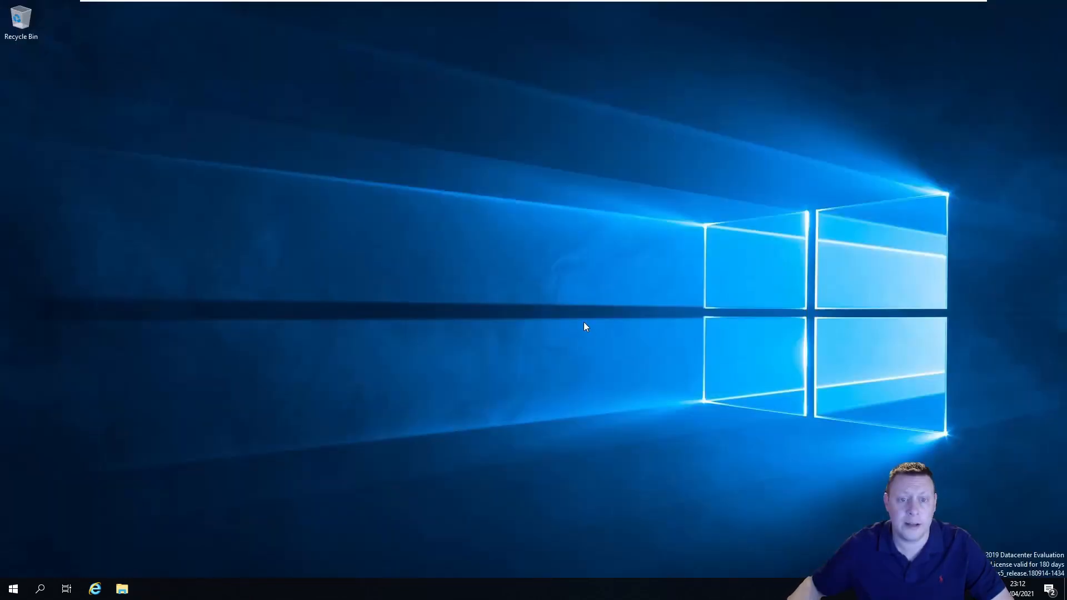
pyautogui.click(647, 8)
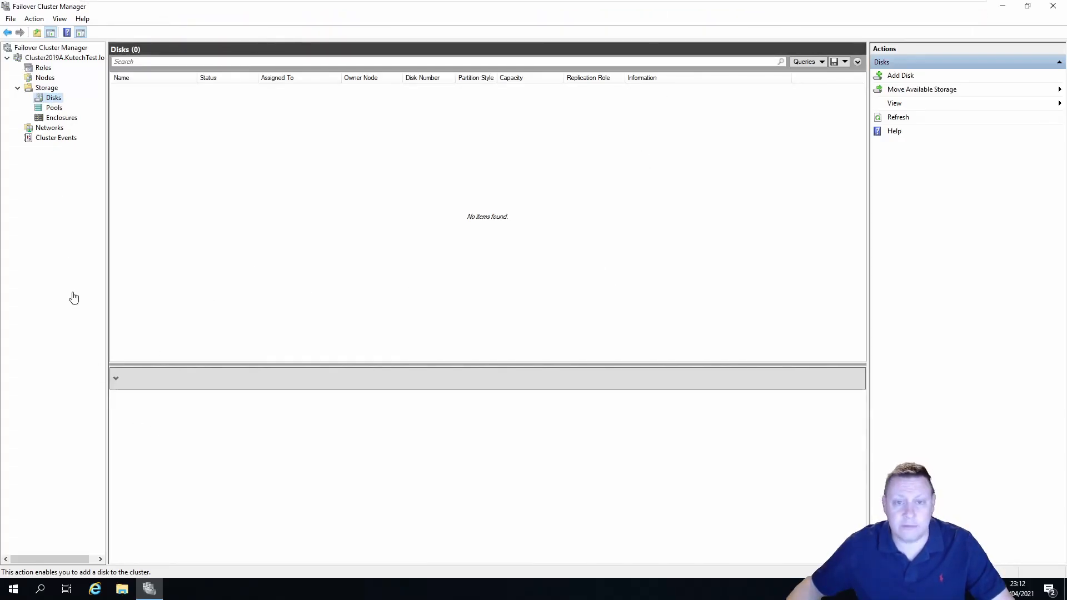
pyautogui.click(12, 592)
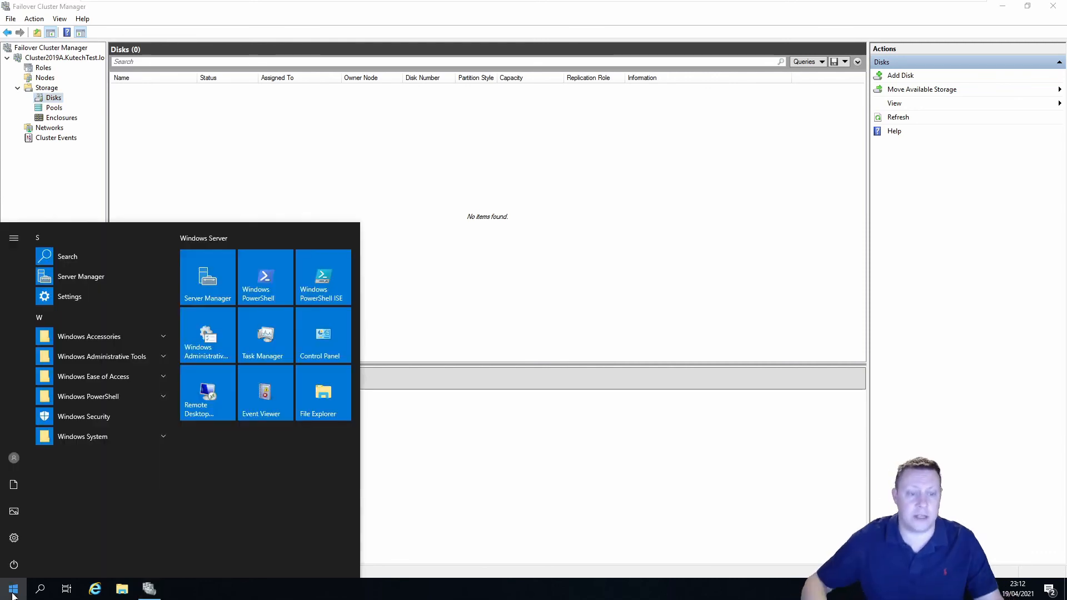
pyautogui.write('compu')
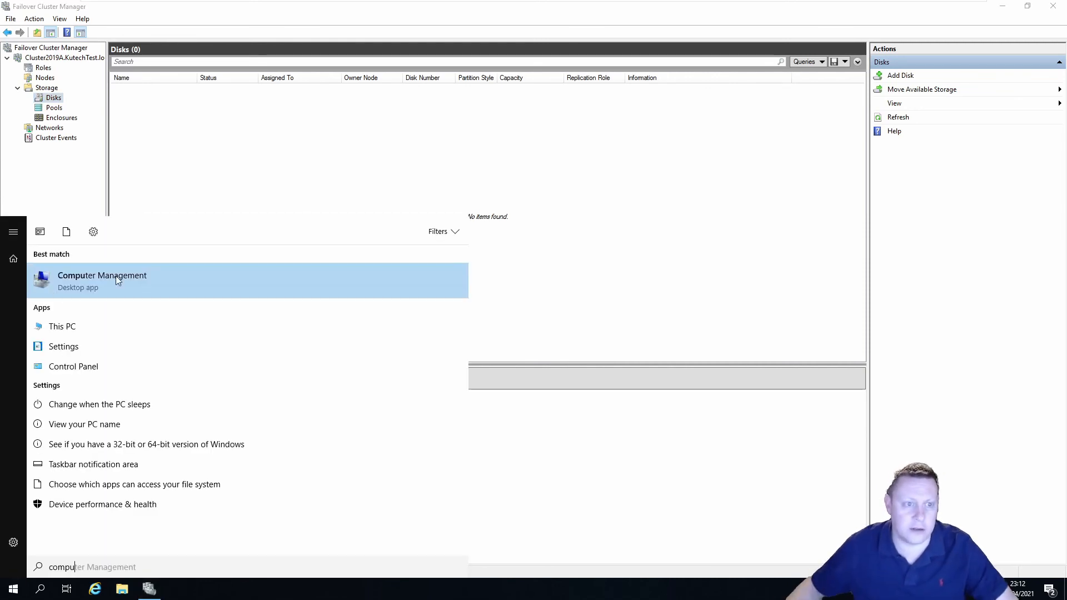
pyautogui.click(125, 275)
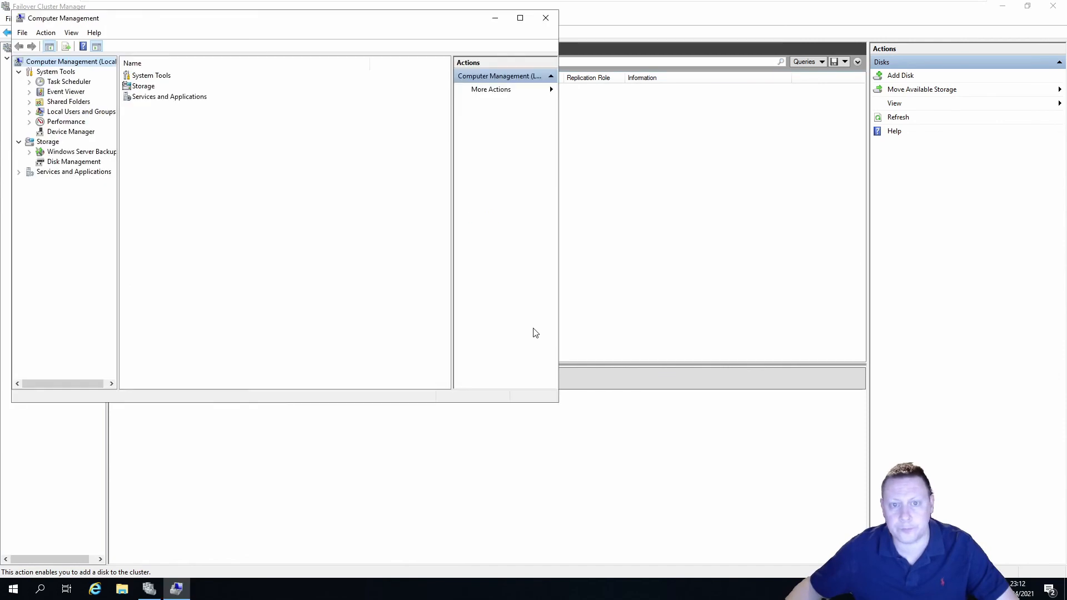
pyautogui.doubleClick(288, 21)
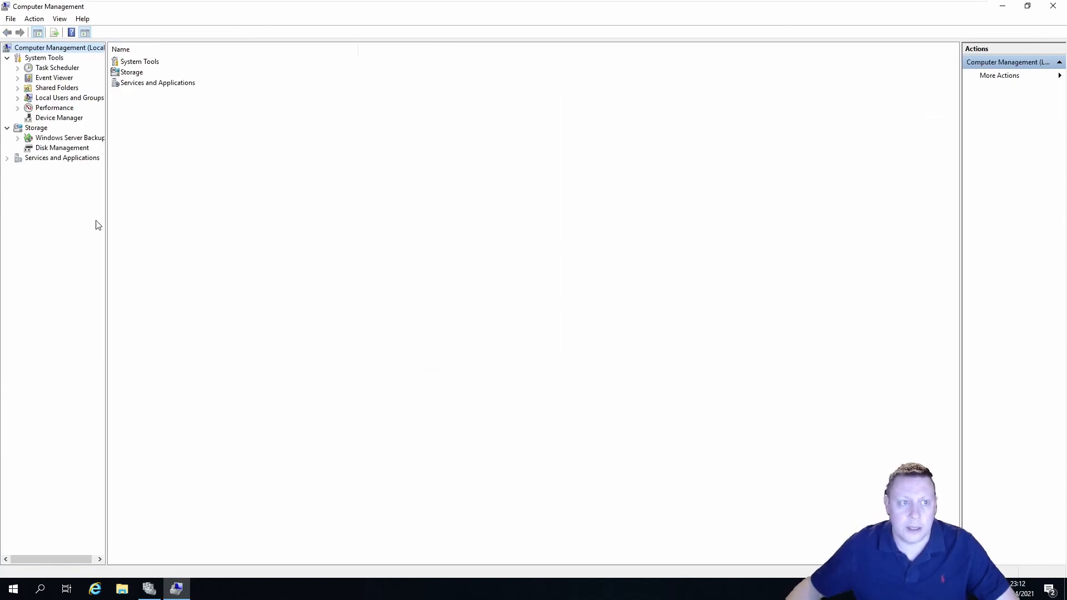
pyautogui.click(65, 149)
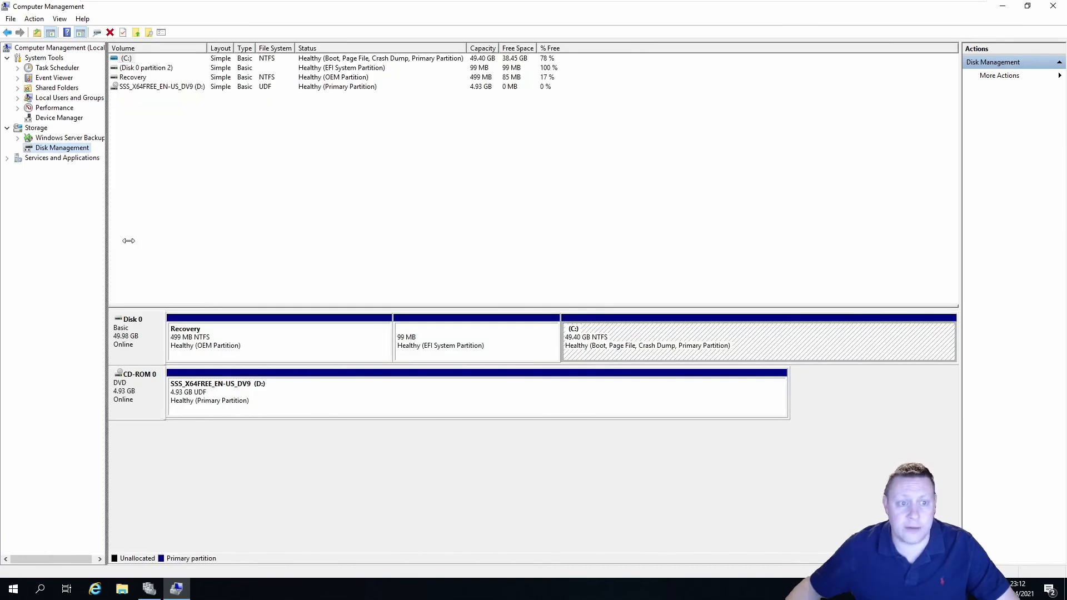
pyautogui.moveTo(128, 240)
pyautogui.mouseDown()
pyautogui.moveTo(147, 240)
pyautogui.moveTo(137, 241)
pyautogui.mouseUp()
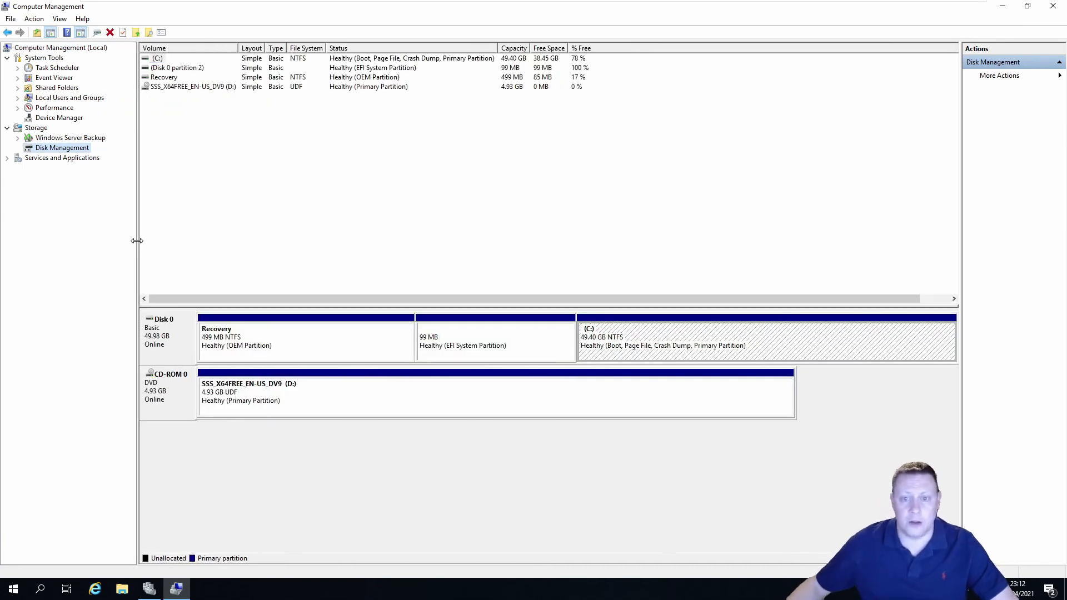
# Close Computer Management and Failover Cluster Manager
pyautogui.click(1053, 6)
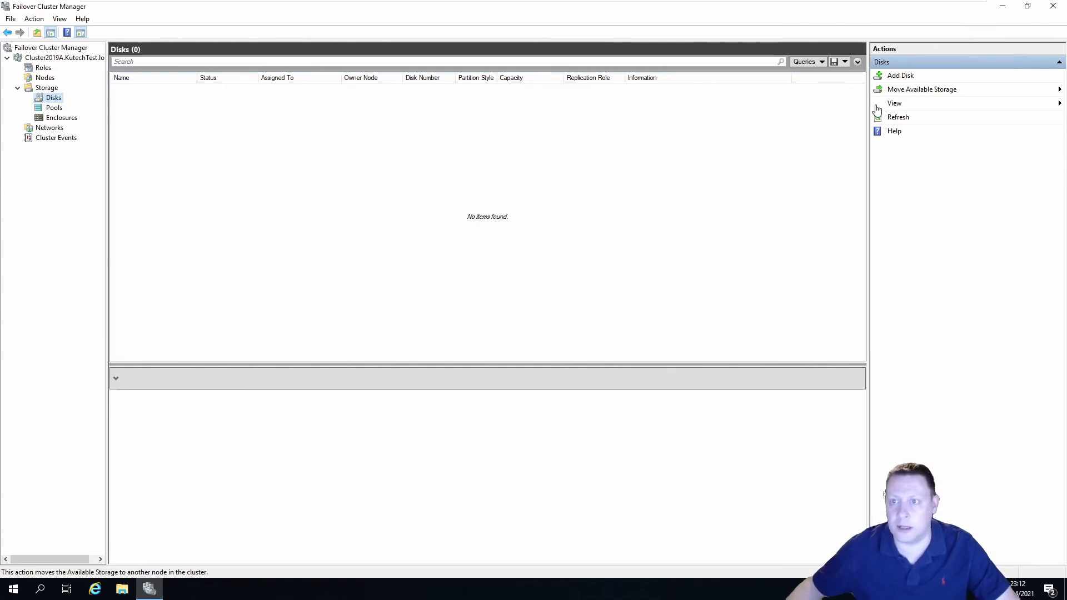
pyautogui.click(1053, 6)
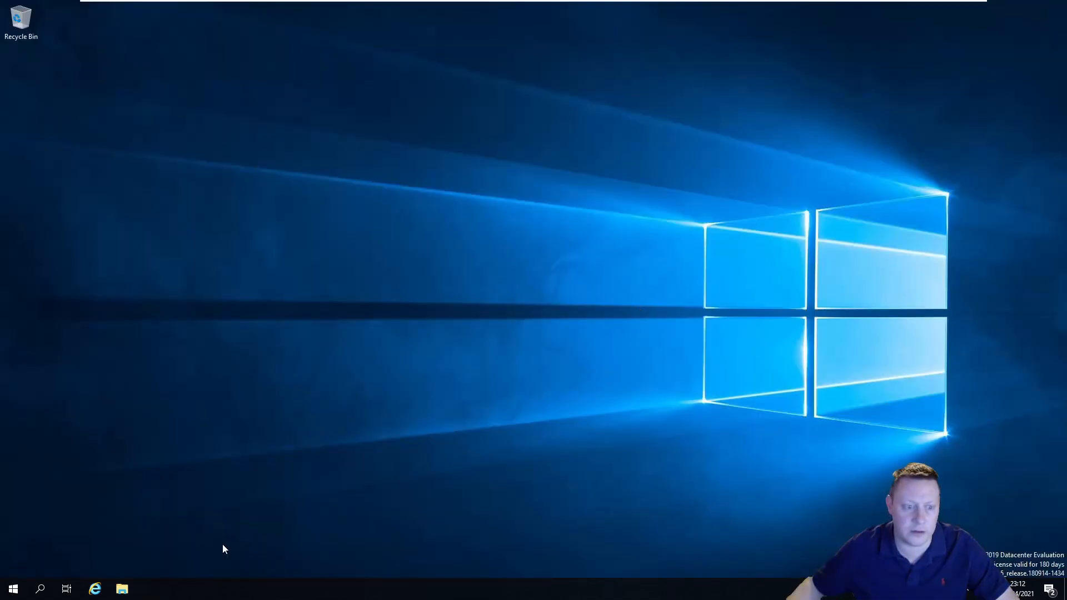
pyautogui.click(14, 588)
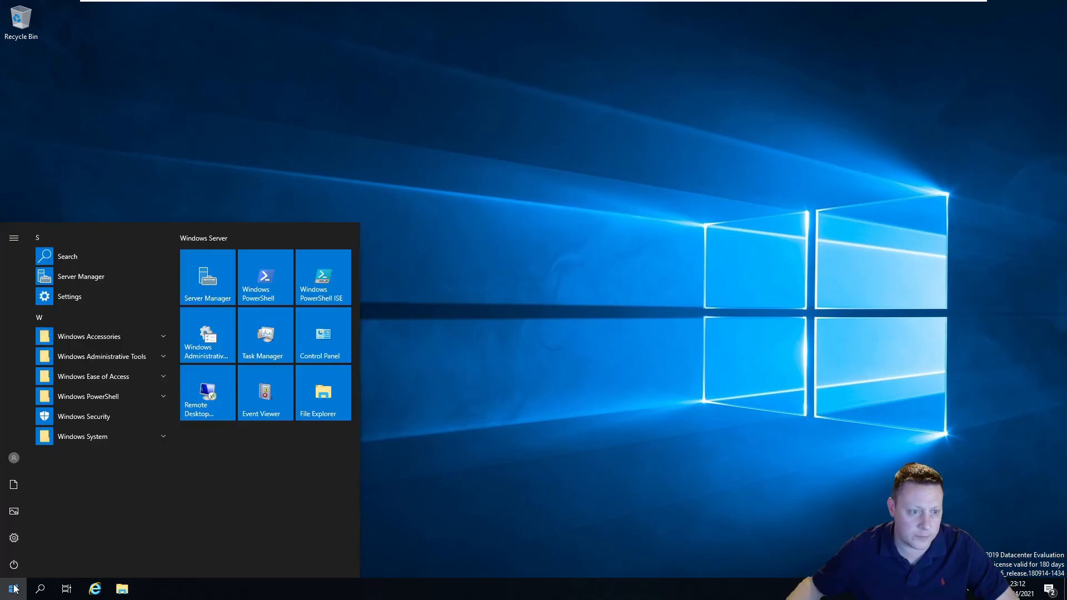
# Launch iSCSI Initiator from Server Manager Tools and start the iSCSI service
pyautogui.click(88, 276)
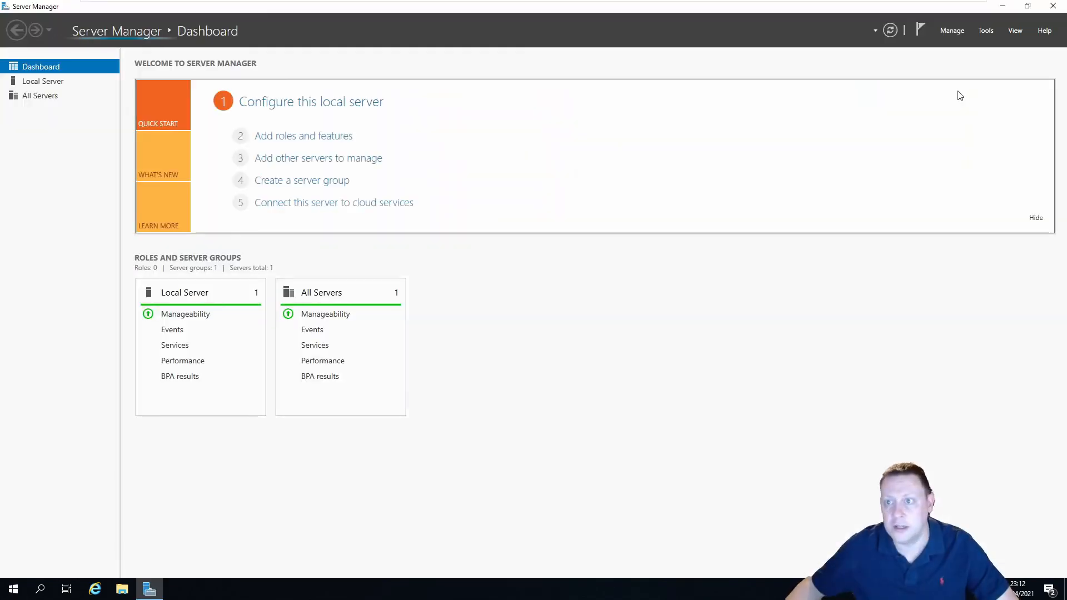
pyautogui.click(991, 35)
pyautogui.click(928, 142)
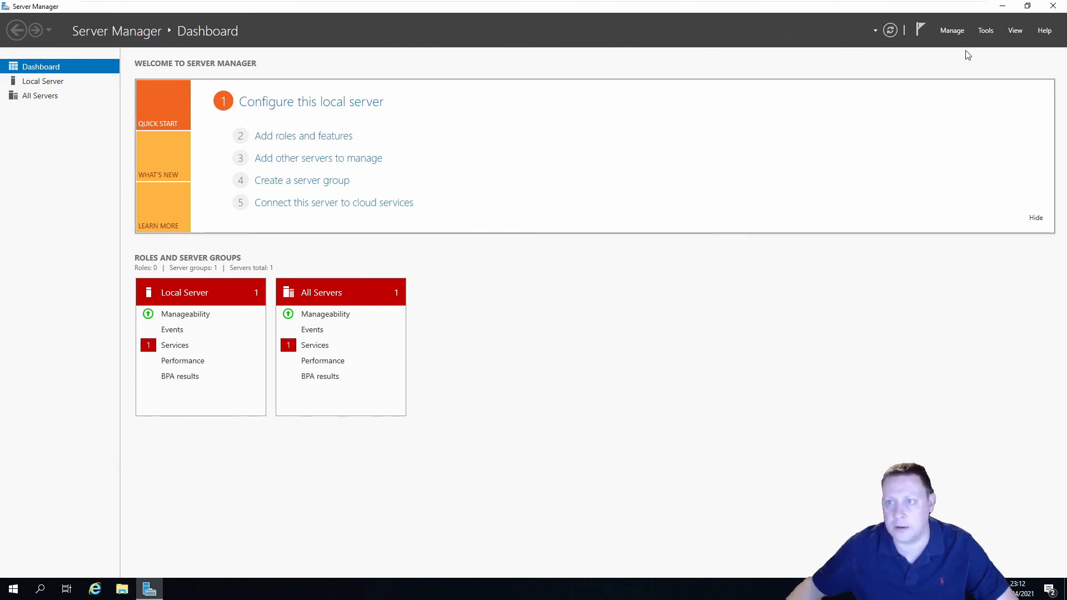
pyautogui.click(993, 34)
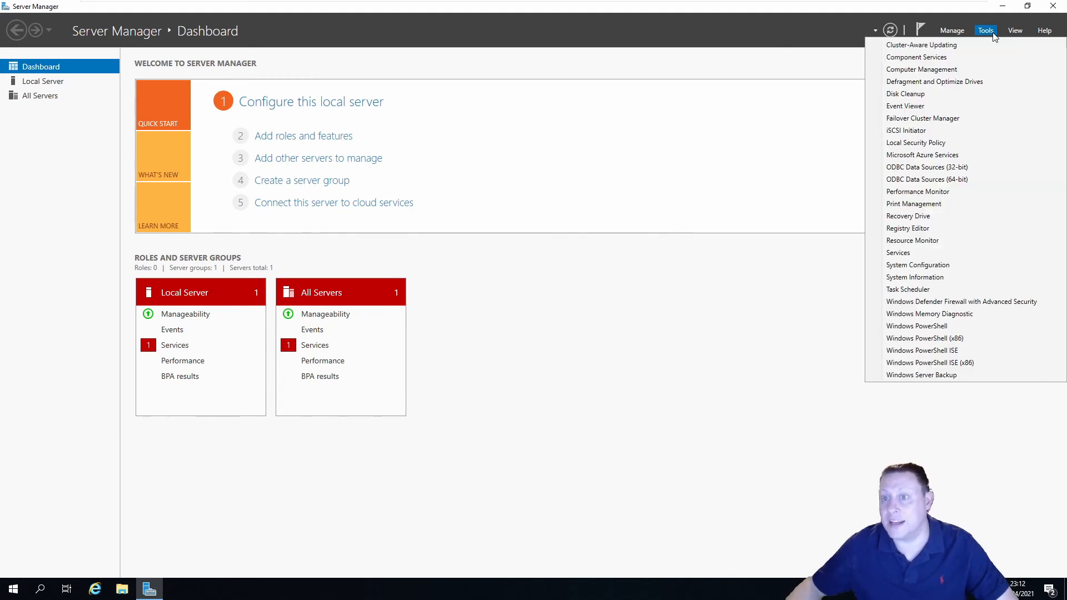
pyautogui.click(925, 131)
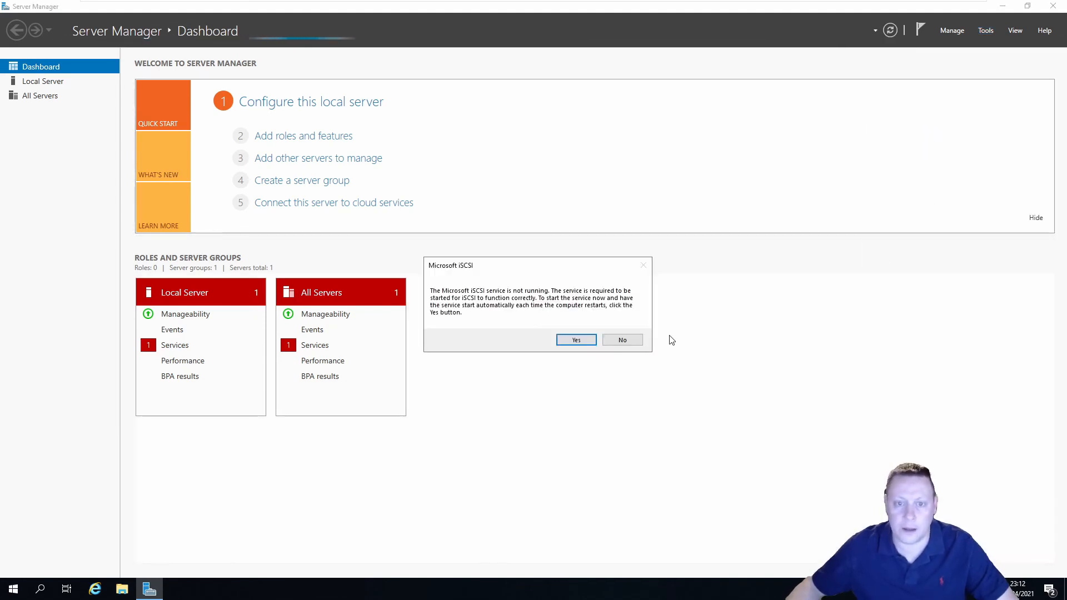
pyautogui.click(576, 339)
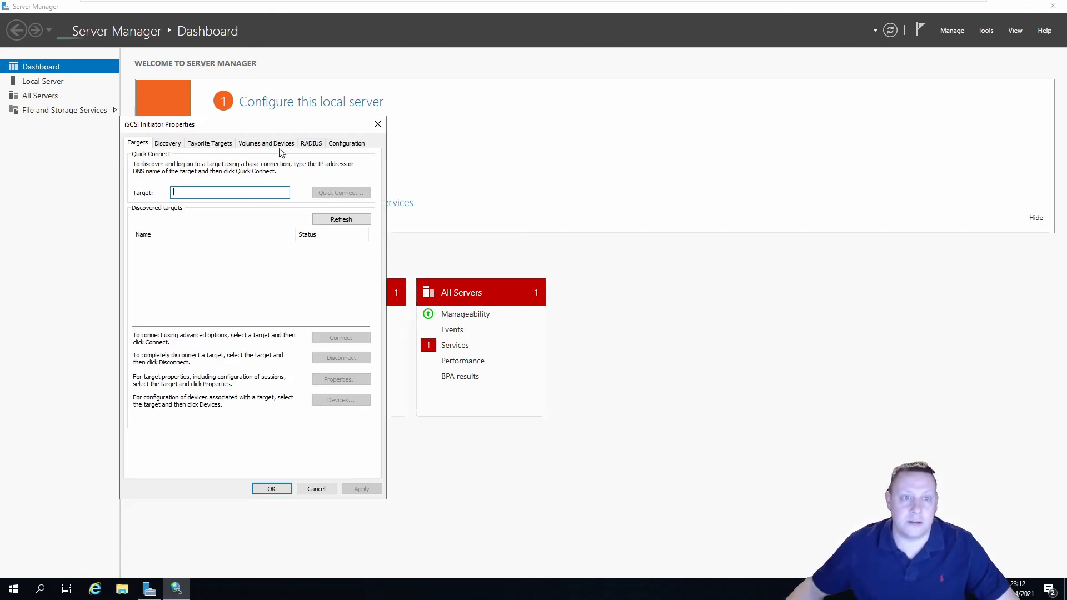
# Quick-connect to the WIN2019-AD target, then close iSCSI Initiator and Server Manager
pyautogui.moveTo(262, 125); pyautogui.dragTo(662, 116)
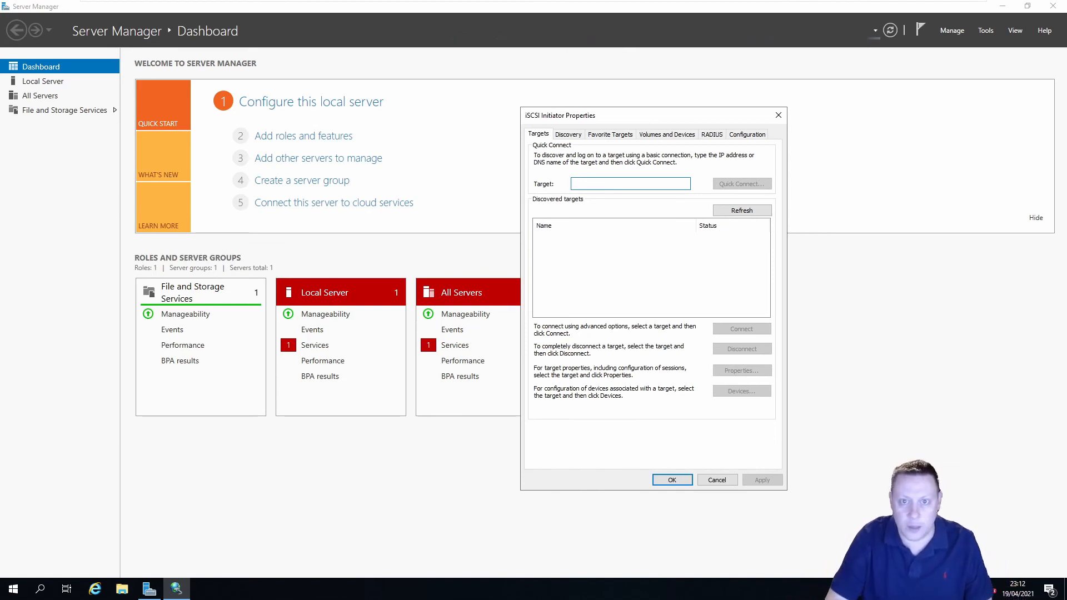
pyautogui.write('WIN')
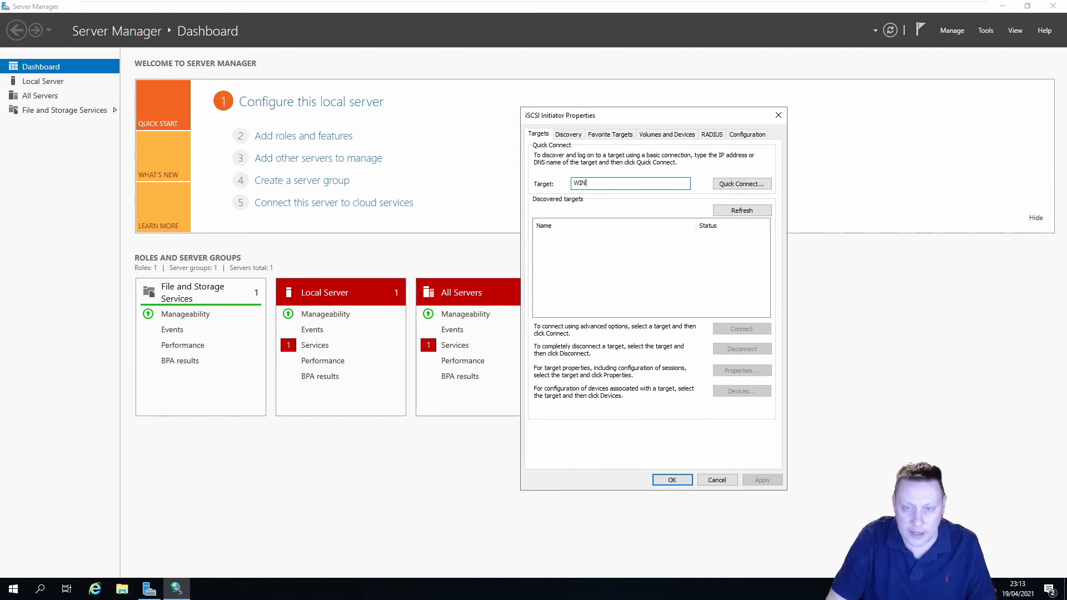
pyautogui.write('2019-AD')
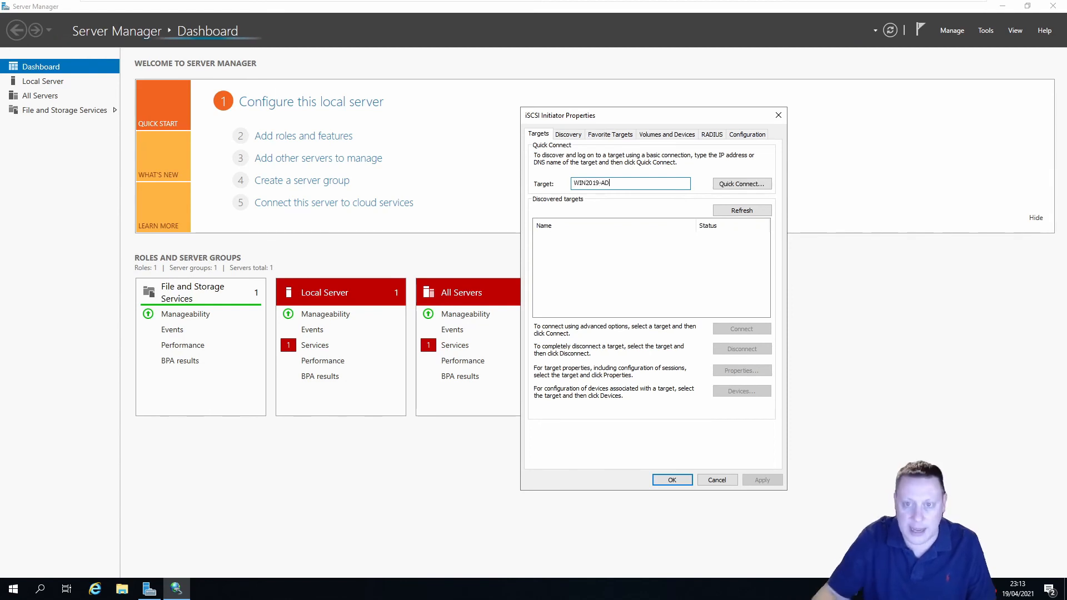
pyautogui.click(741, 184)
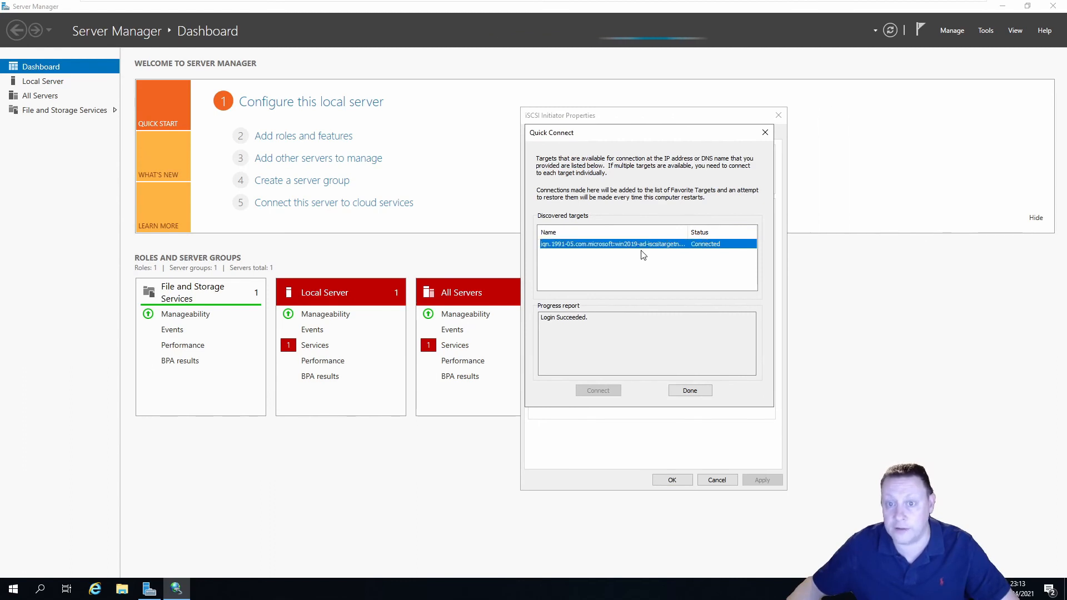
pyautogui.click(690, 389)
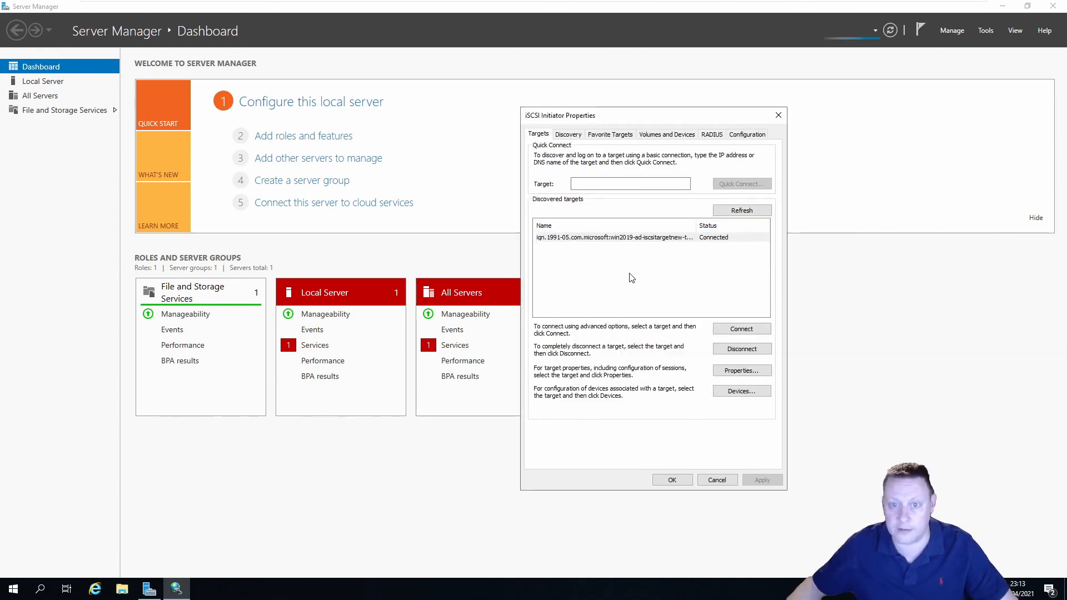
pyautogui.click(673, 479)
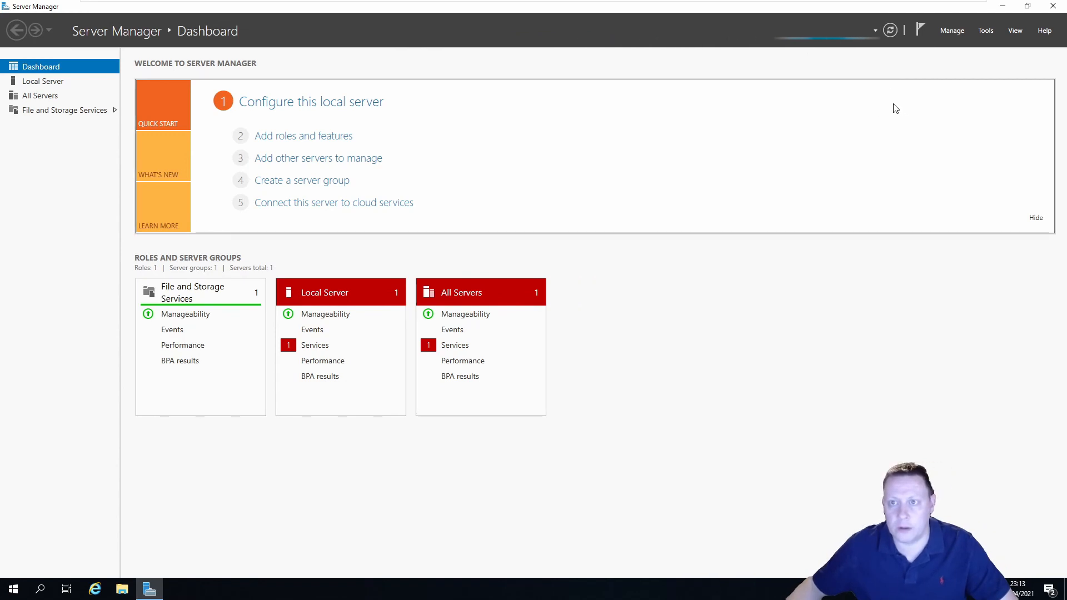
pyautogui.click(1053, 6)
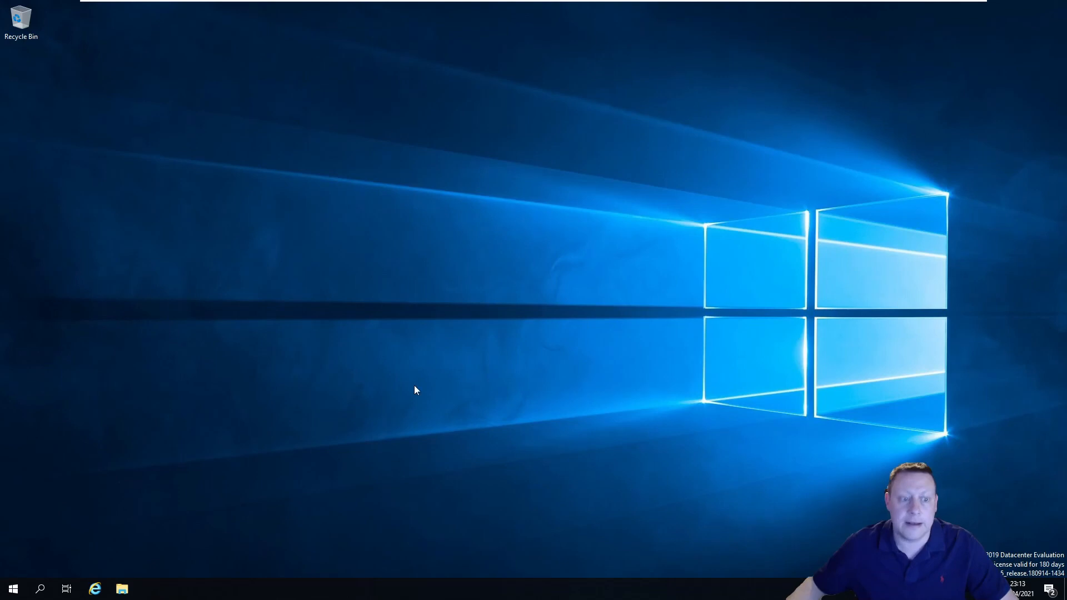
# Open Disk Management in a maximized Computer Management window
pyautogui.click(13, 589)
pyautogui.write('compu')
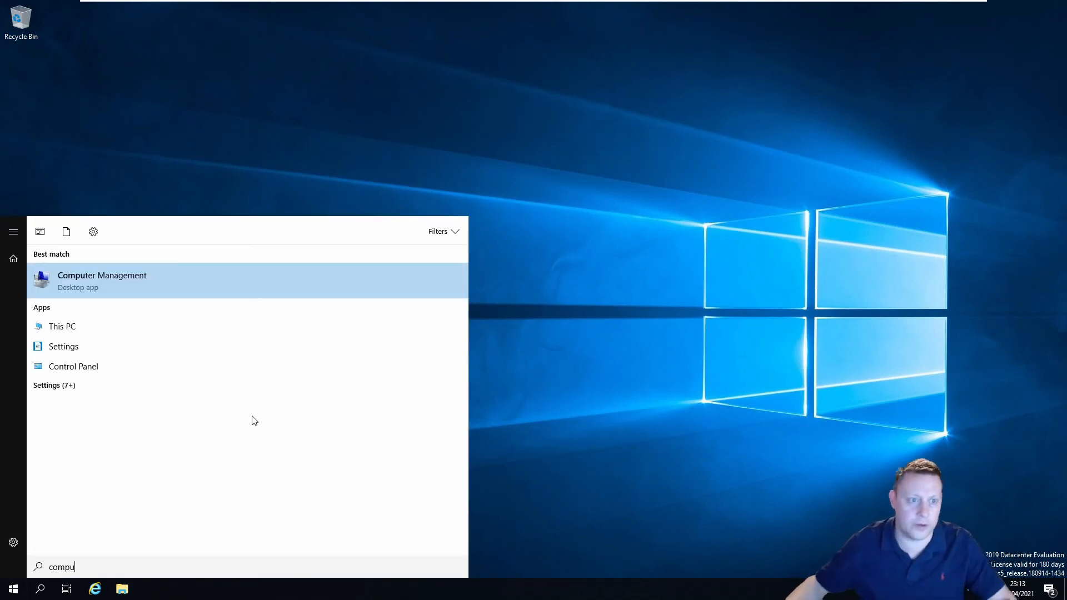
pyautogui.click(169, 276)
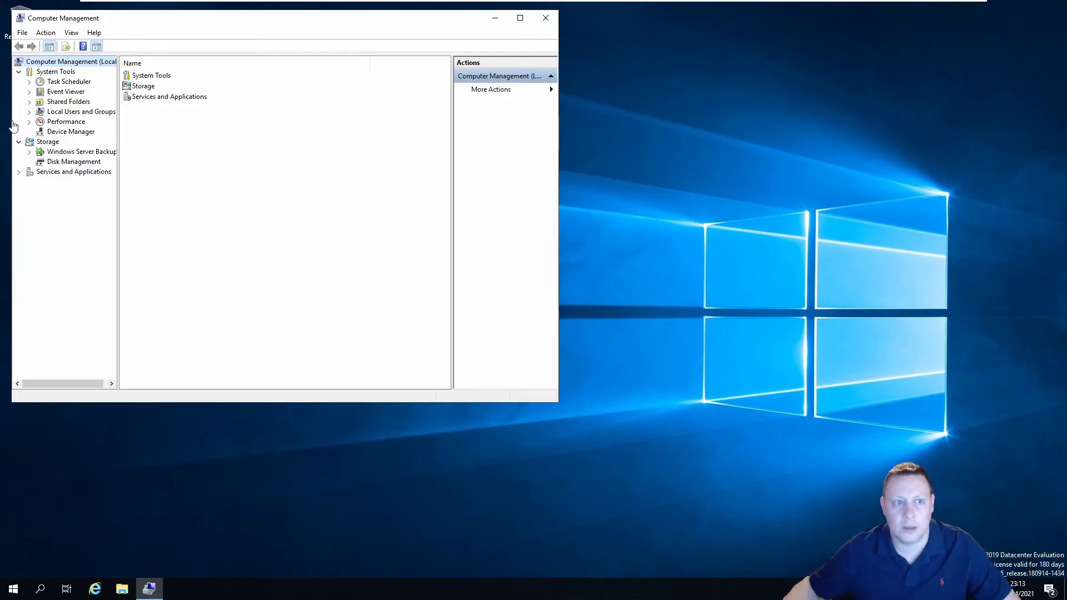
pyautogui.click(73, 161)
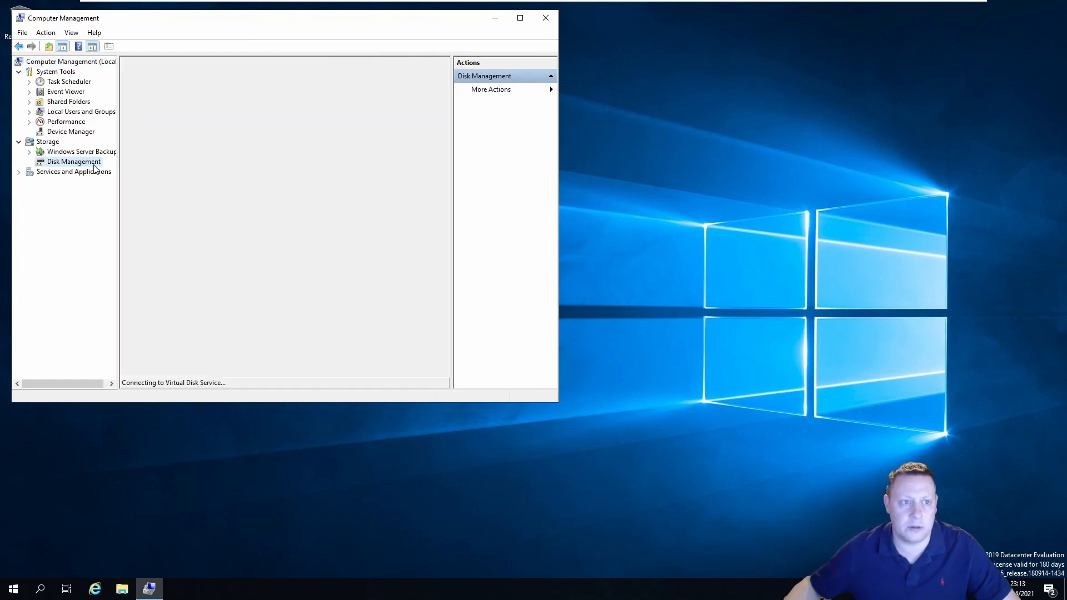
pyautogui.click(520, 17)
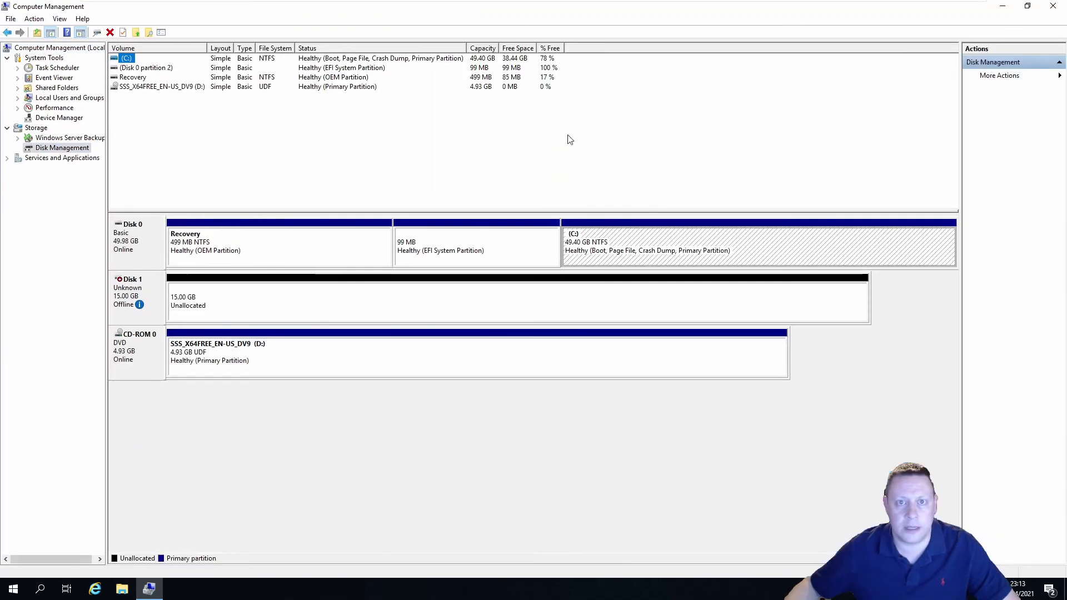
# Initialise the 15 GB Disk 1 as a GPT disk
pyautogui.click(307, 307)
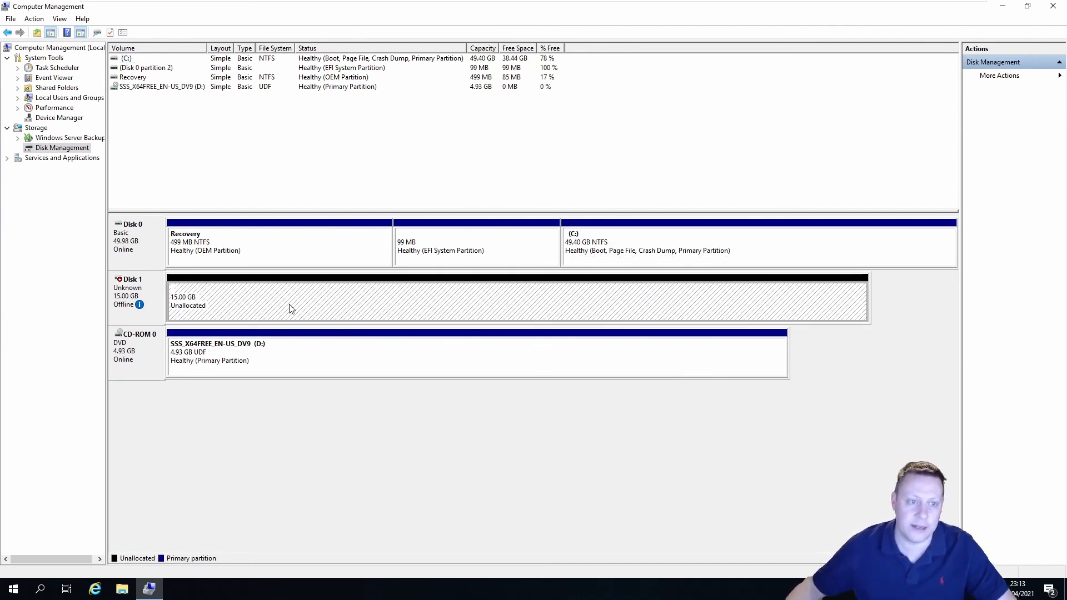
pyautogui.moveTo(139, 305)
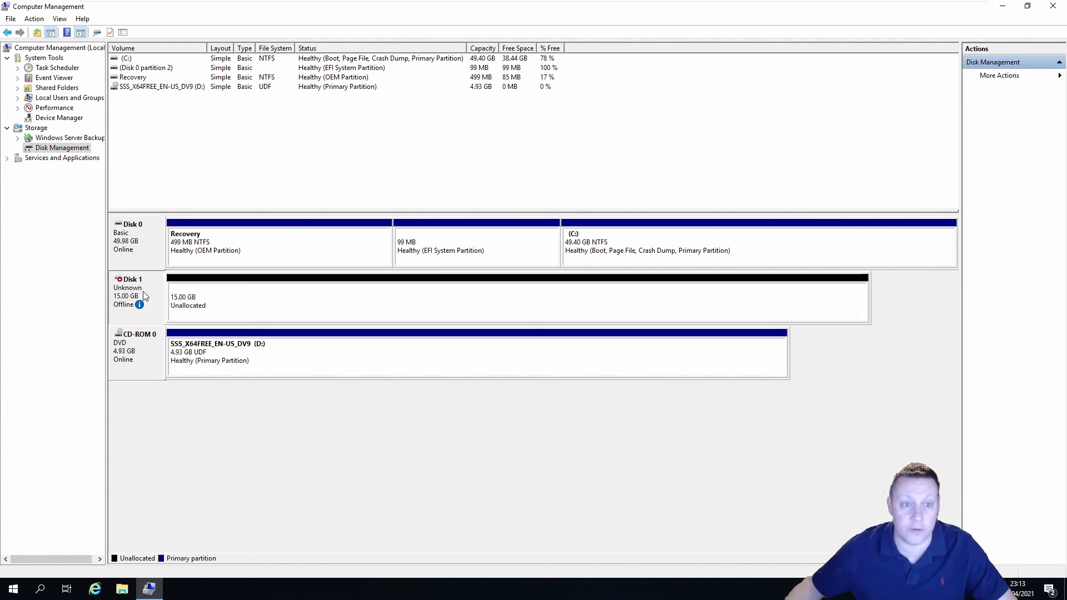
pyautogui.rightClick(148, 291)
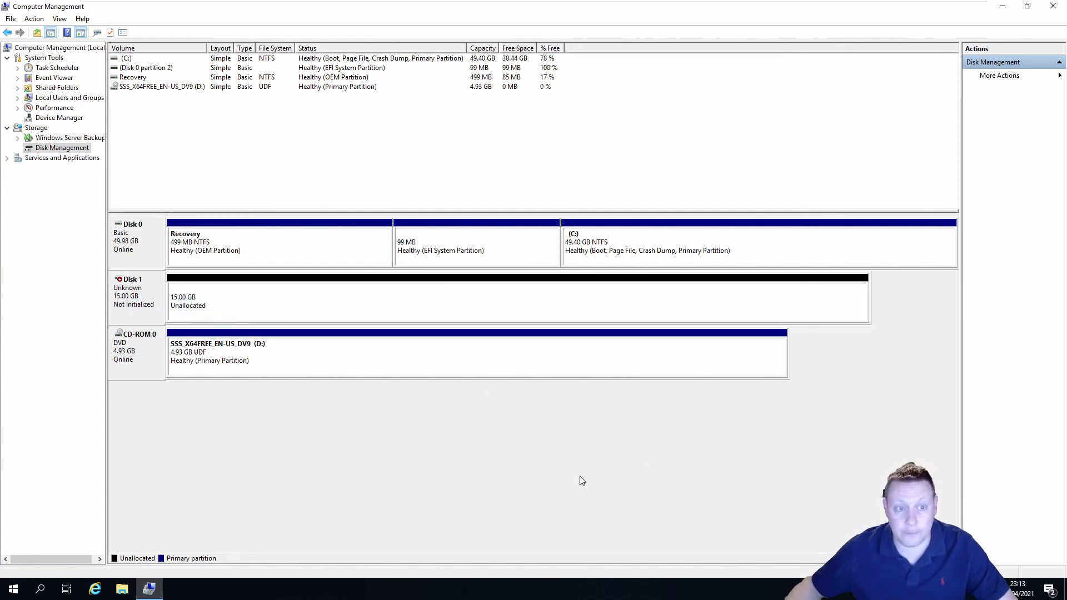
pyautogui.rightClick(152, 303)
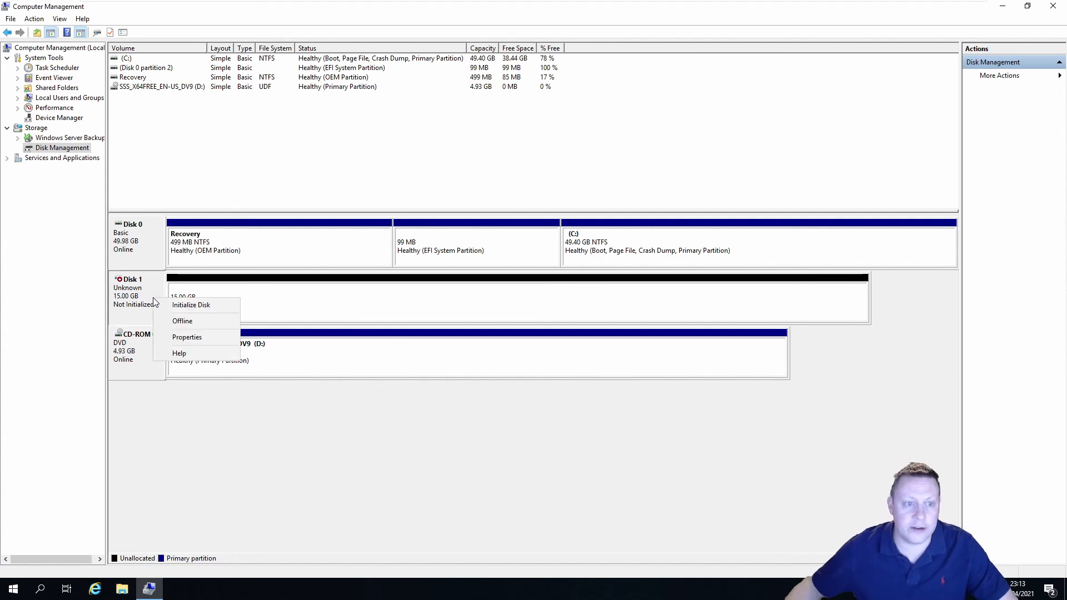
pyautogui.click(209, 304)
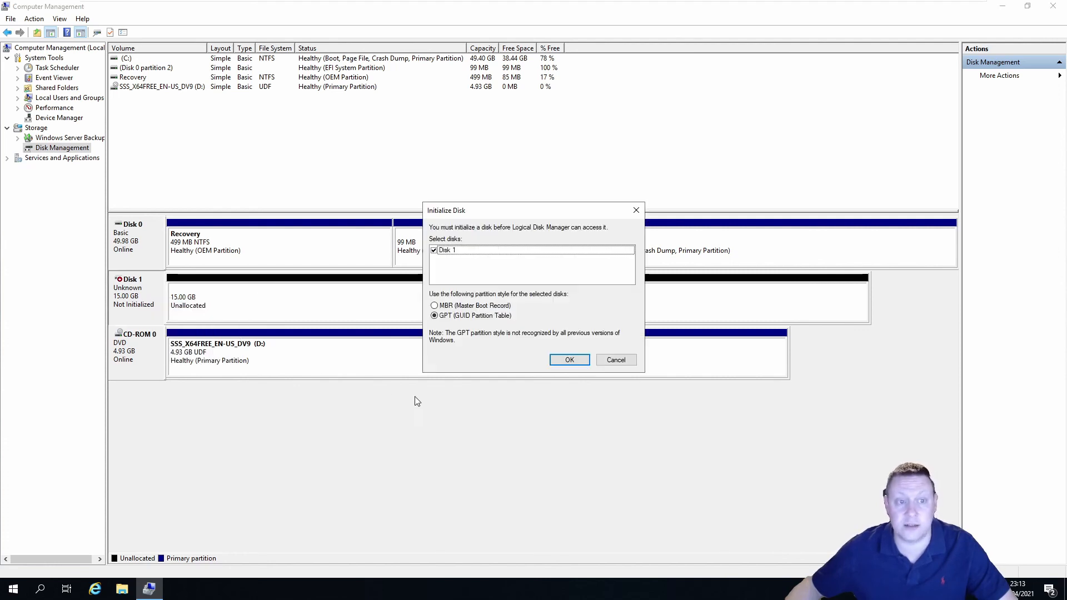
pyautogui.click(578, 364)
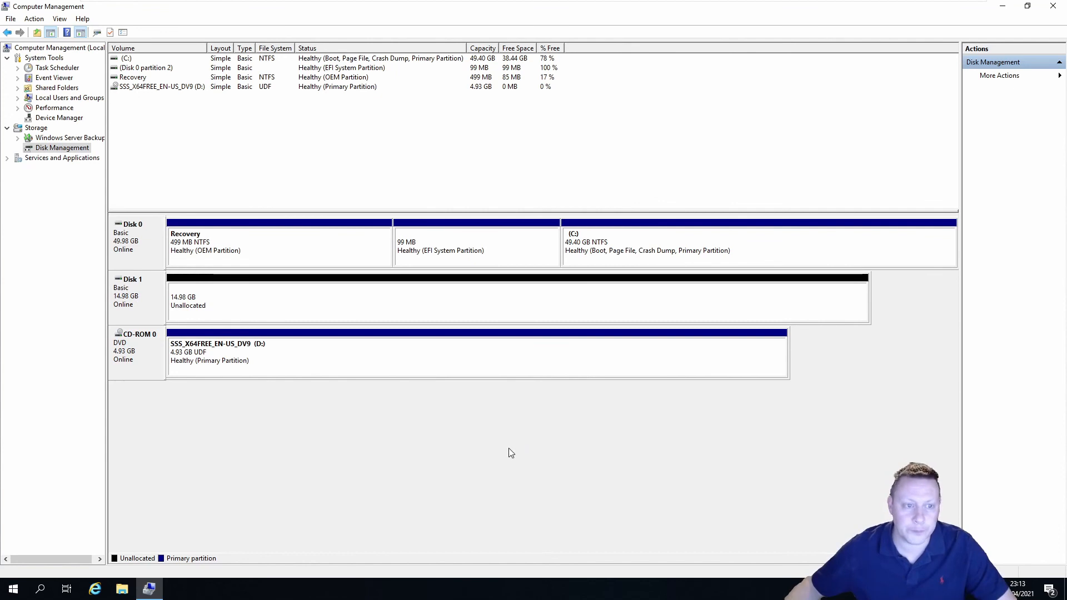
# Create a 15342 MB NTFS simple volume on Disk 1 with letter E and label 'Shared'
pyautogui.rightClick(281, 300)
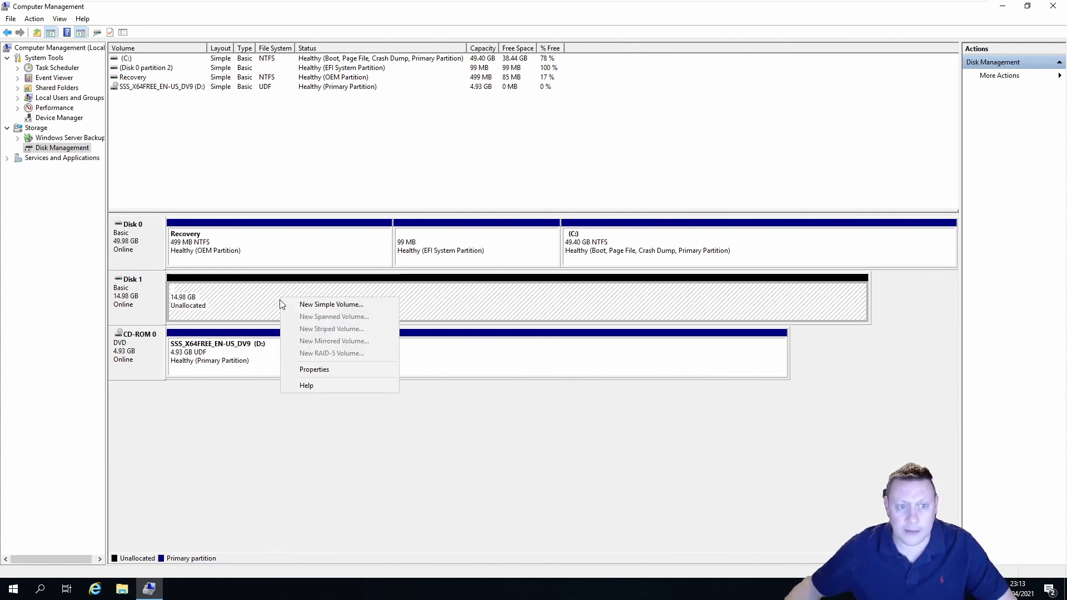
pyautogui.click(330, 305)
pyautogui.click(325, 256)
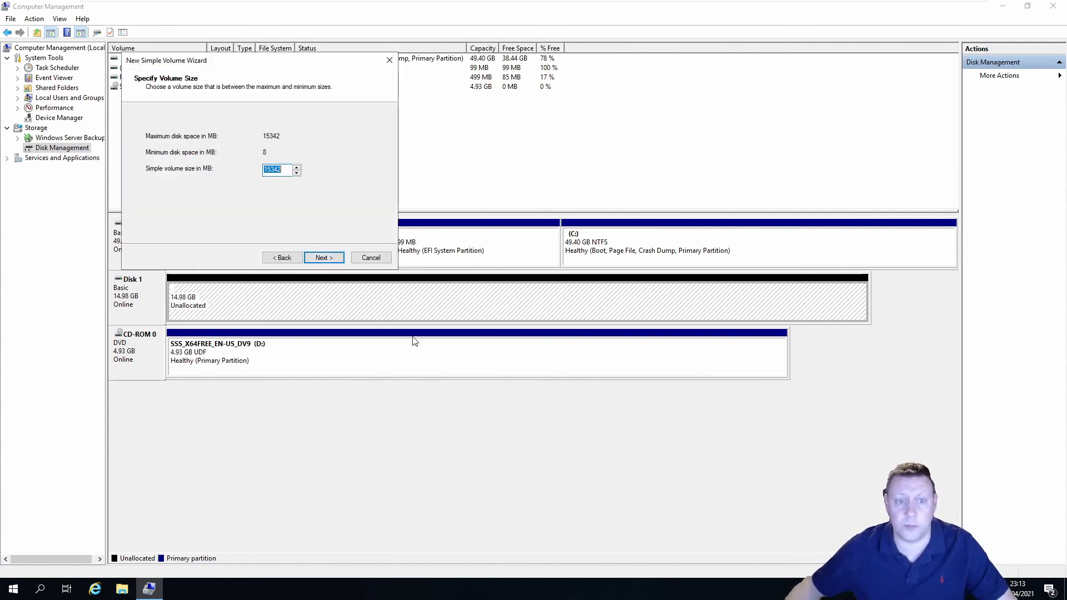
pyautogui.click(333, 257)
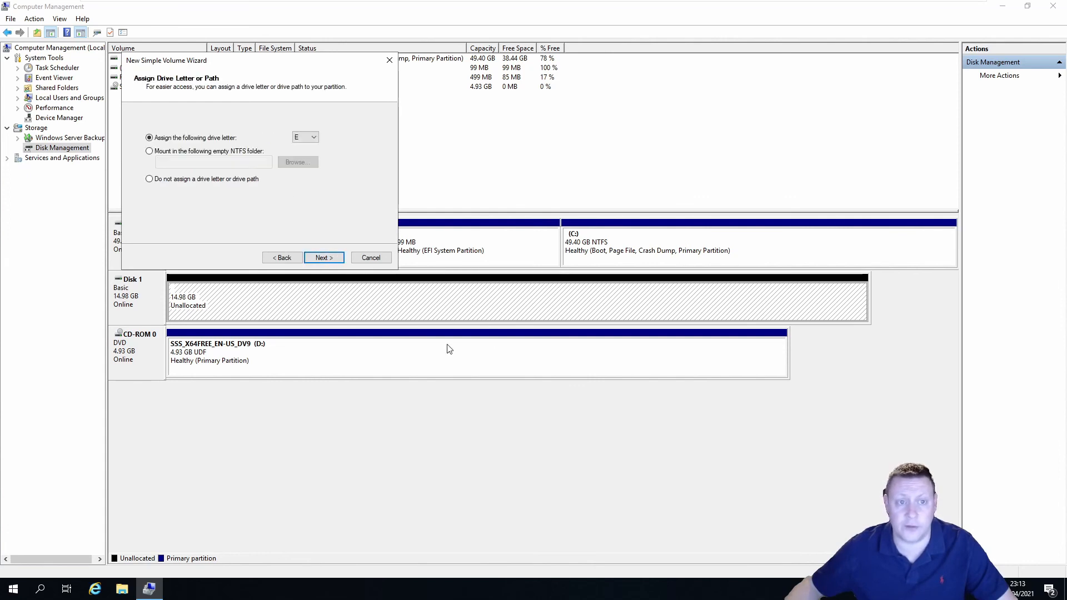
pyautogui.click(313, 138)
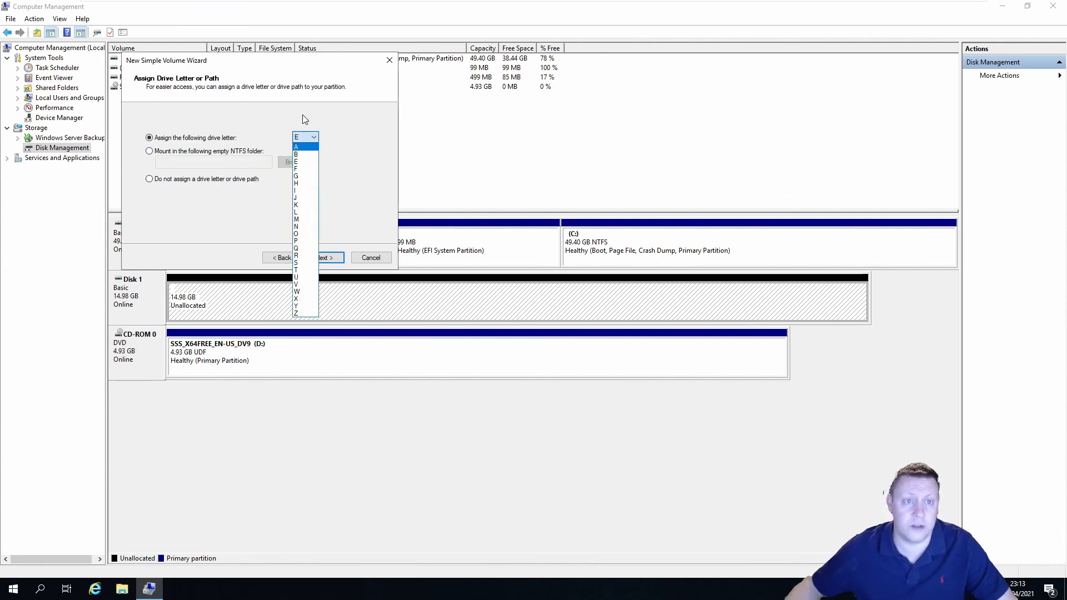
pyautogui.click(316, 137)
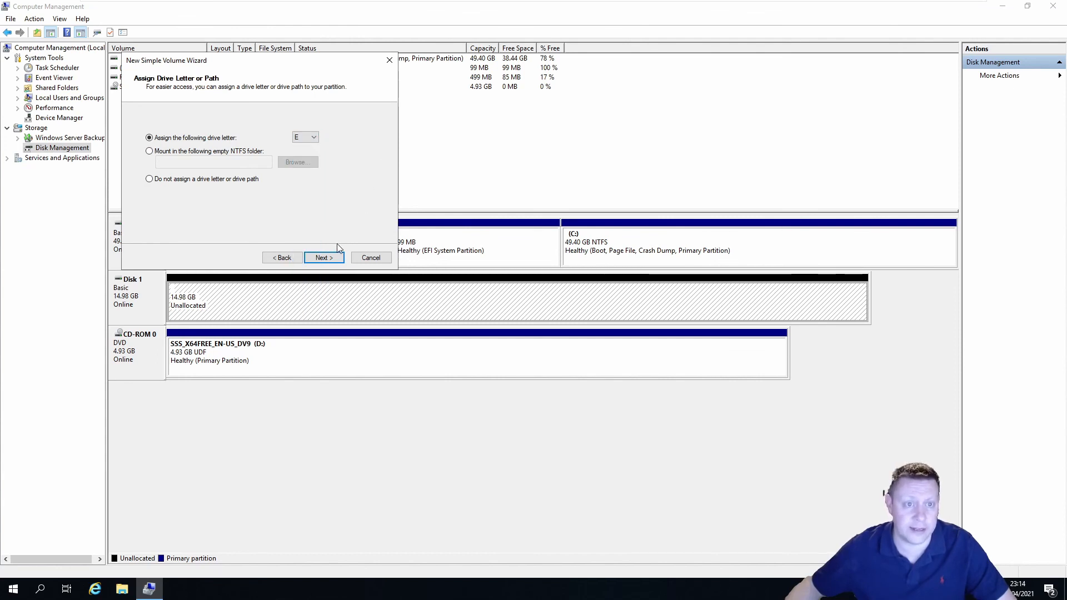
pyautogui.click(324, 257)
pyautogui.moveTo(281, 192); pyautogui.dragTo(239, 197)
pyautogui.write('Shared')
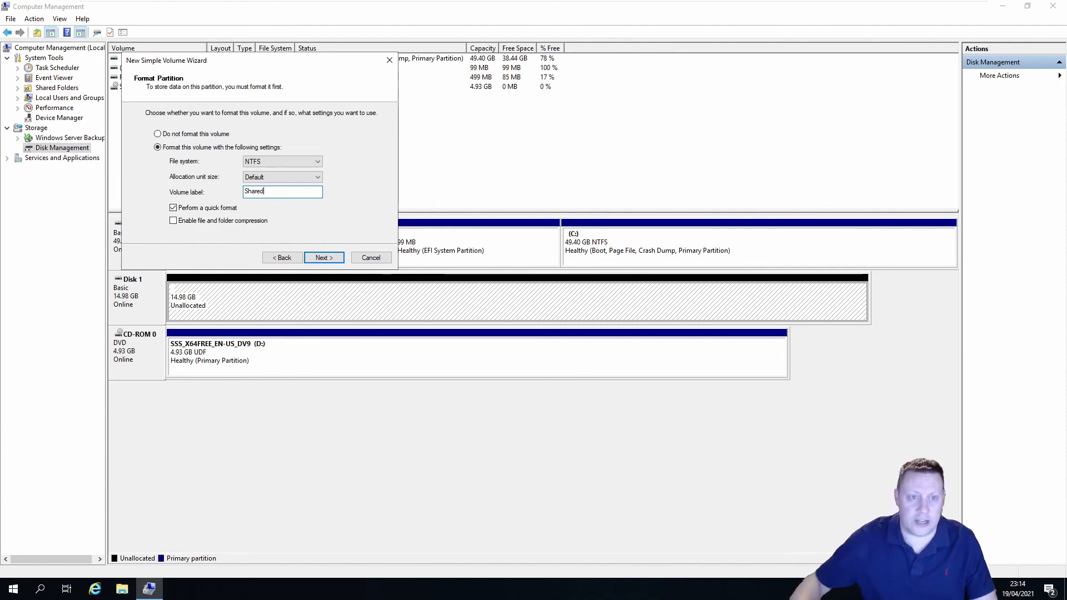
pyautogui.click(322, 259)
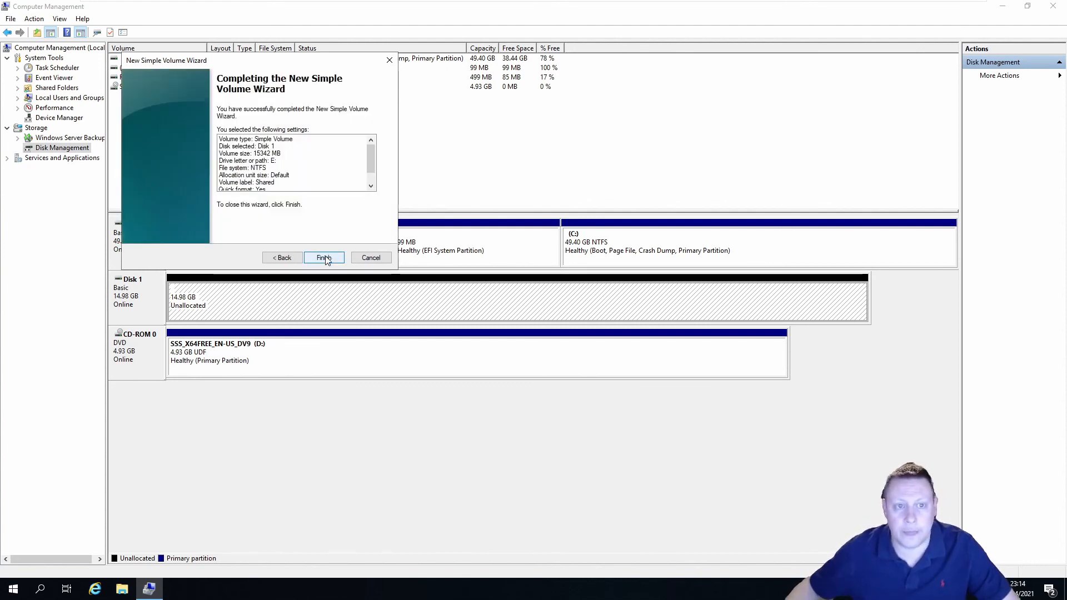
pyautogui.click(325, 258)
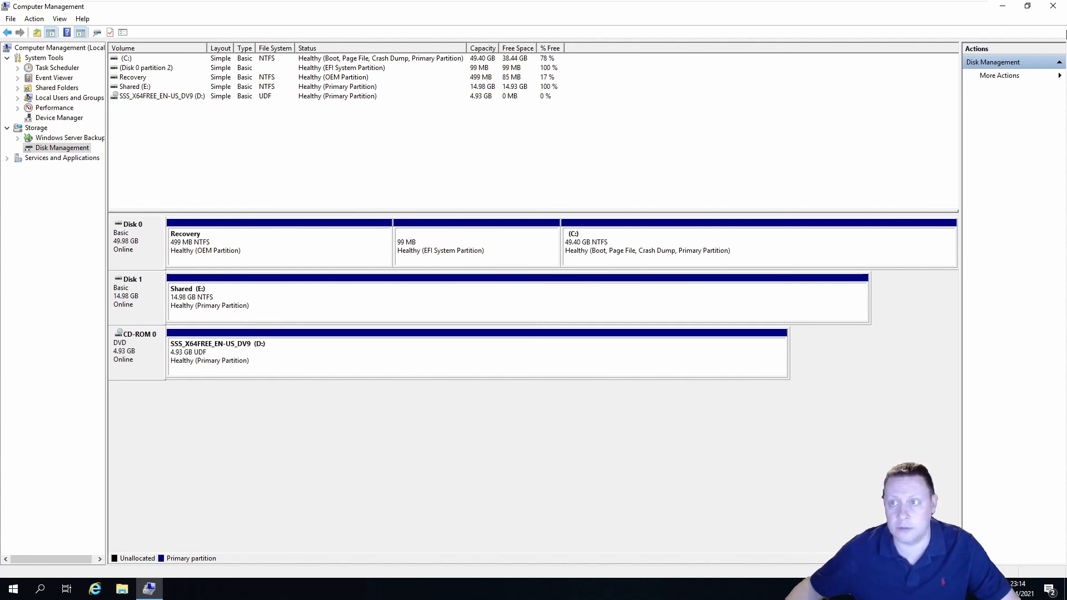
# Close Computer Management and switch to the Node2019A2 virtual machine
pyautogui.click(1056, 7)
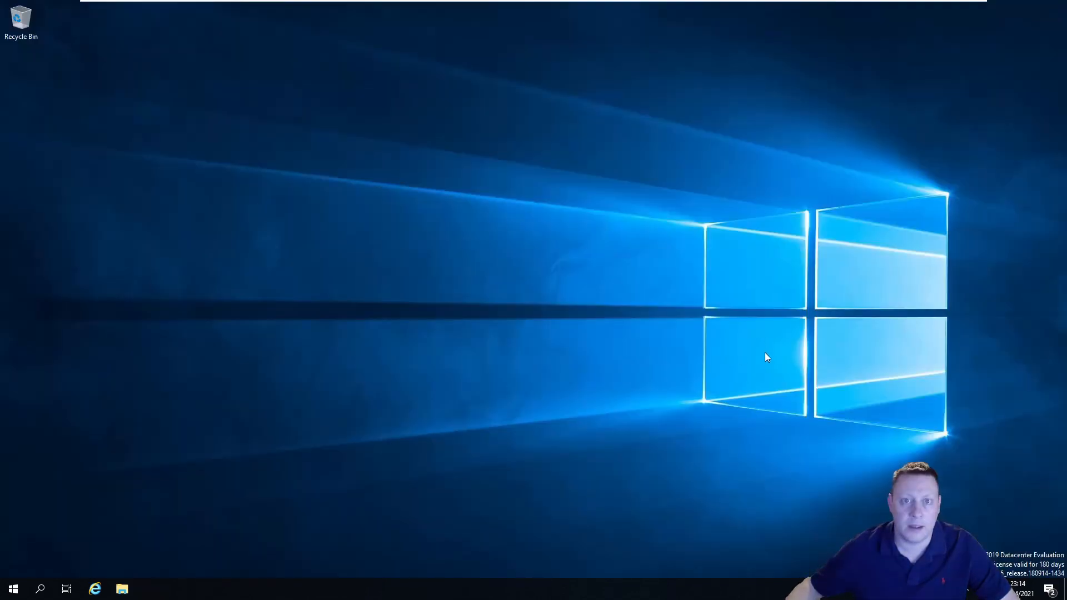
pyautogui.moveTo(668, 17)
pyautogui.click(715, 9)
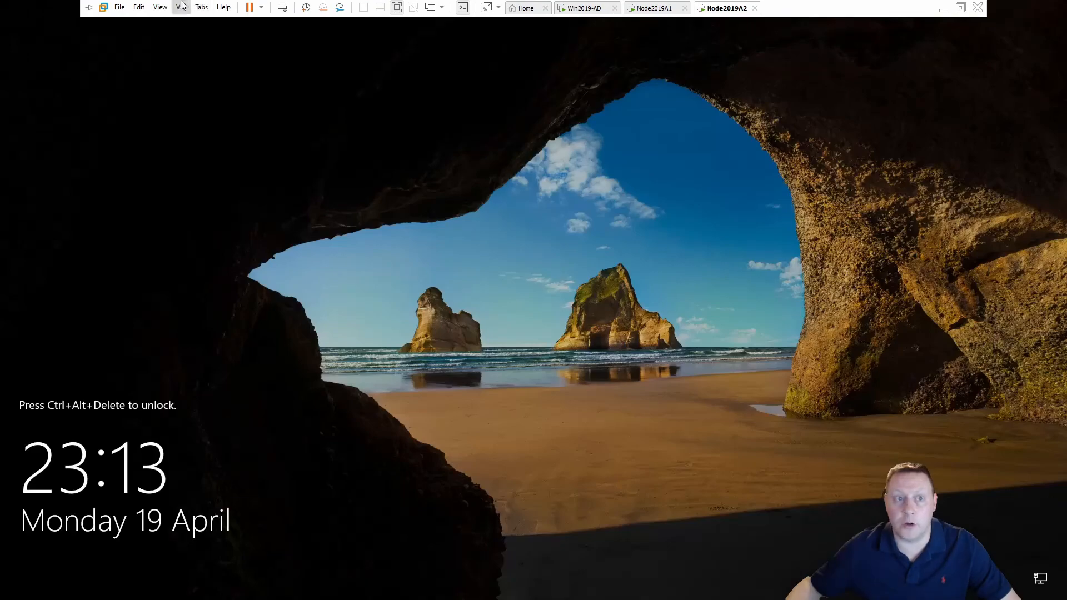
# Unlock Node2019A2 via Send Ctrl+Alt+Del and the account password, then launch Server Manager
pyautogui.click(181, 7)
pyautogui.click(245, 63)
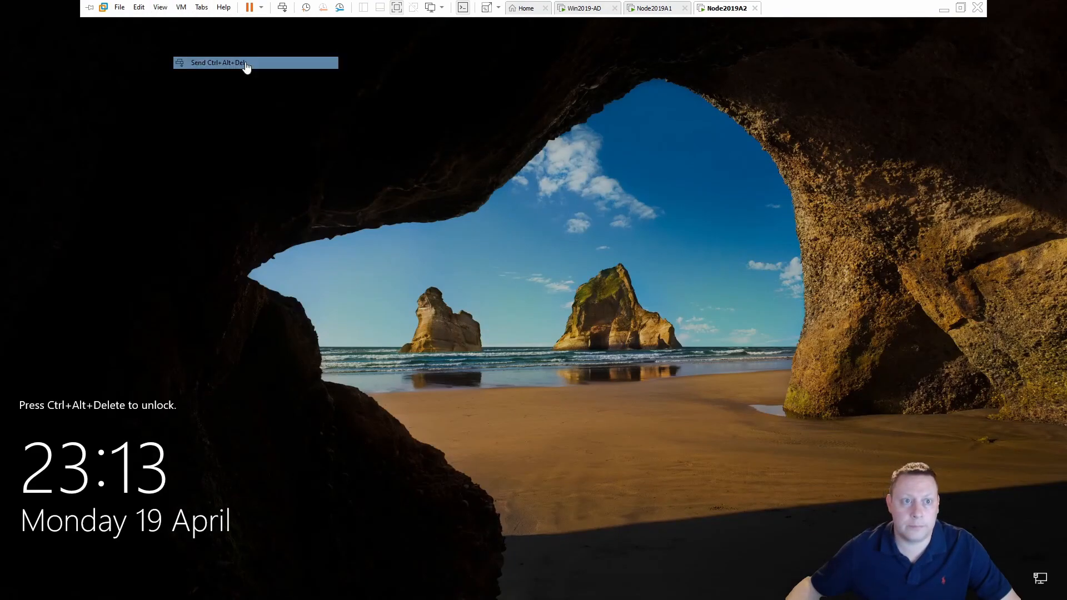
pyautogui.write('P')
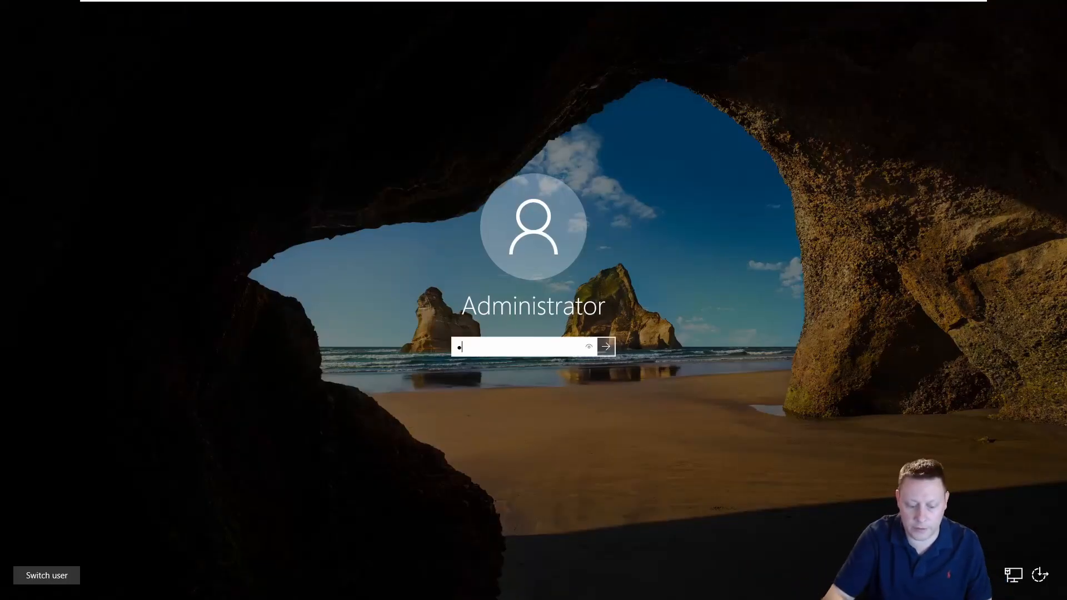
pyautogui.press('Return')
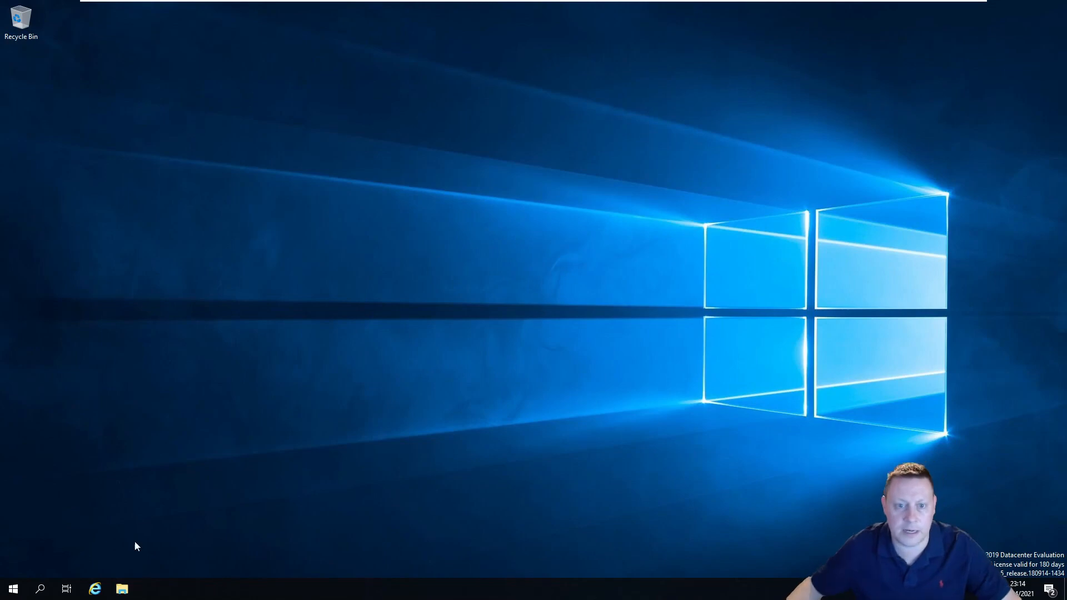
pyautogui.click(13, 588)
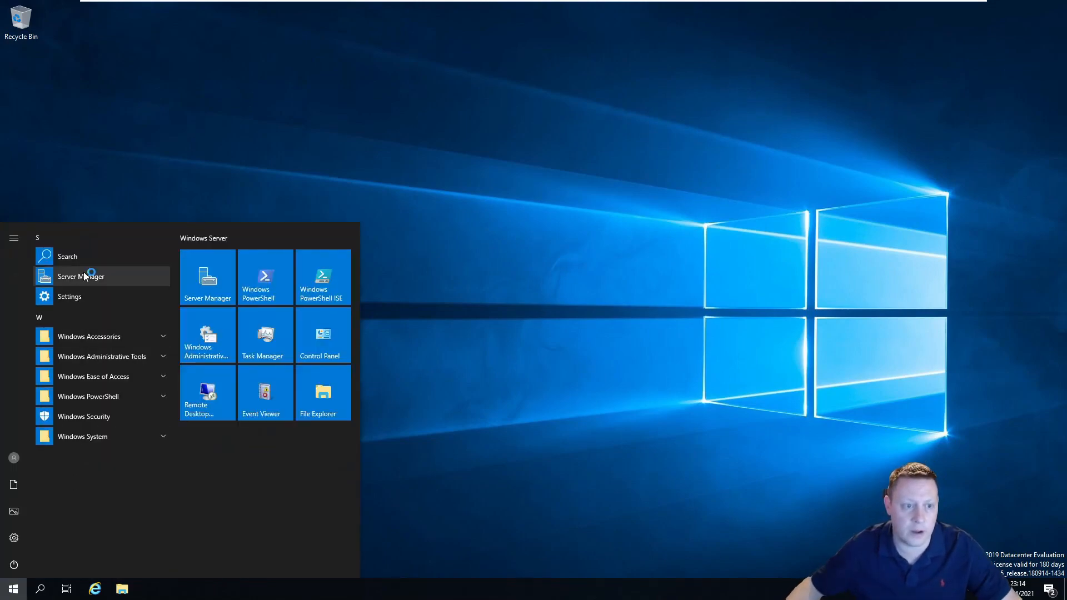
pyautogui.click(86, 274)
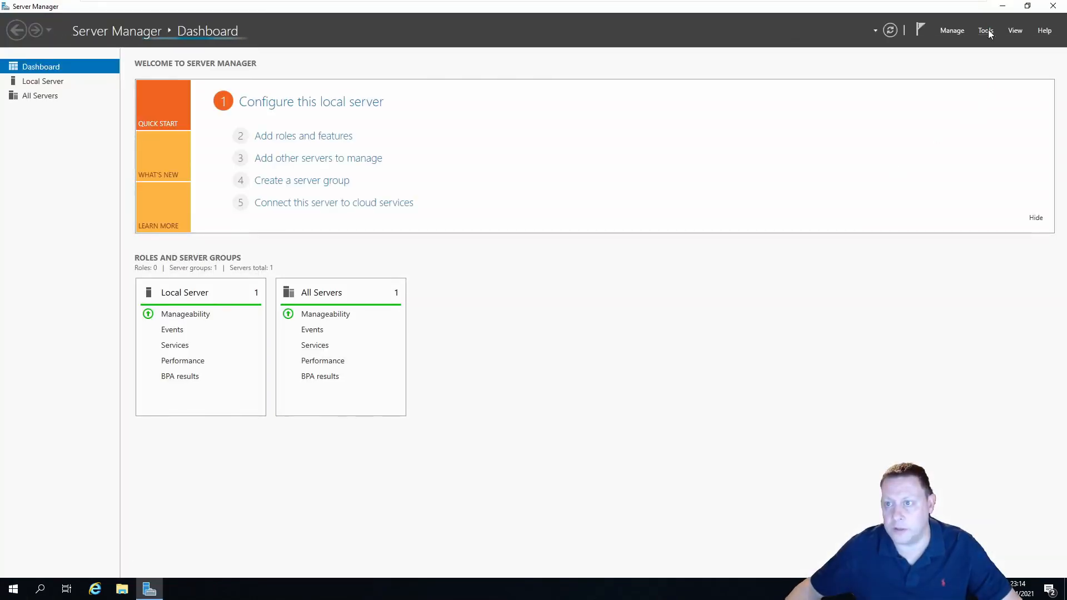
# Launch iSCSI Initiator on Node2019A2 and start the iSCSI service
pyautogui.click(985, 30)
pyautogui.click(941, 130)
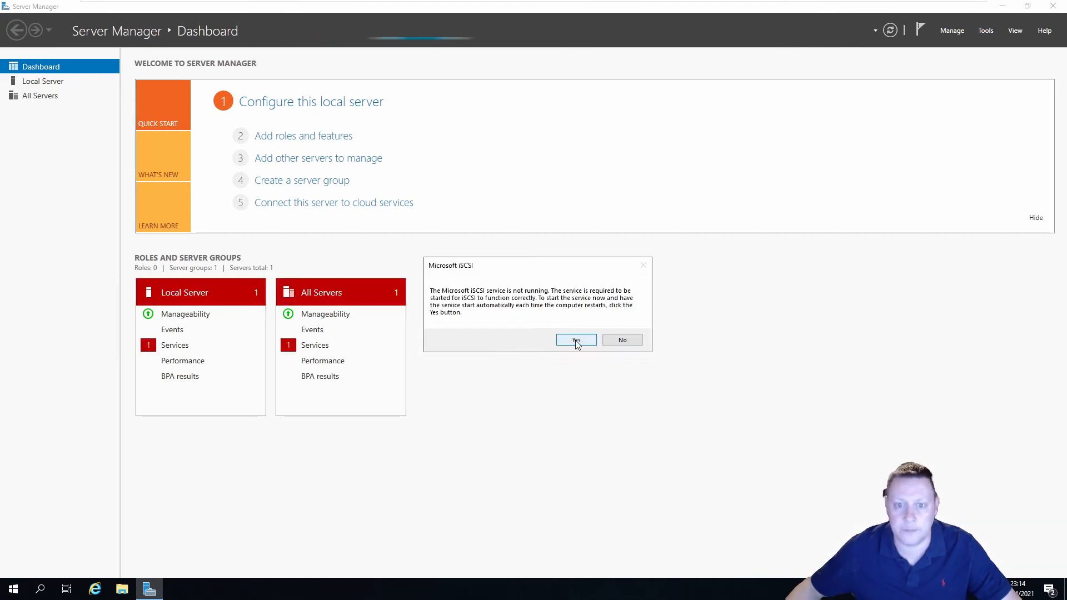
pyautogui.click(575, 337)
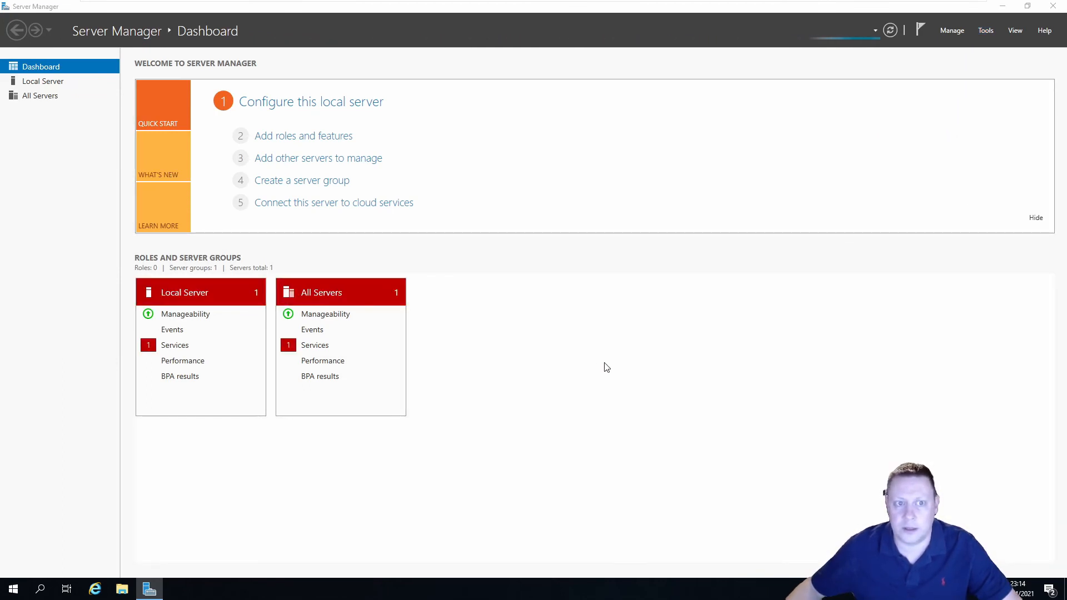
# Quick-connect to the Win2019-AD target, then close iSCSI Initiator and Server Manager
pyautogui.moveTo(201, 49); pyautogui.dragTo(633, 82)
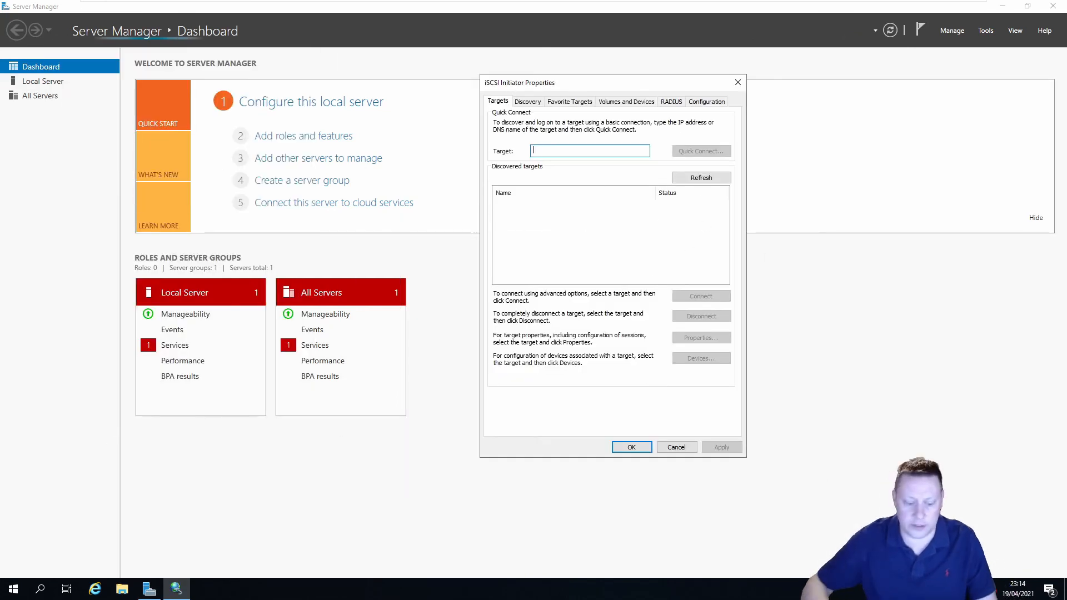
pyautogui.write('Win2019')
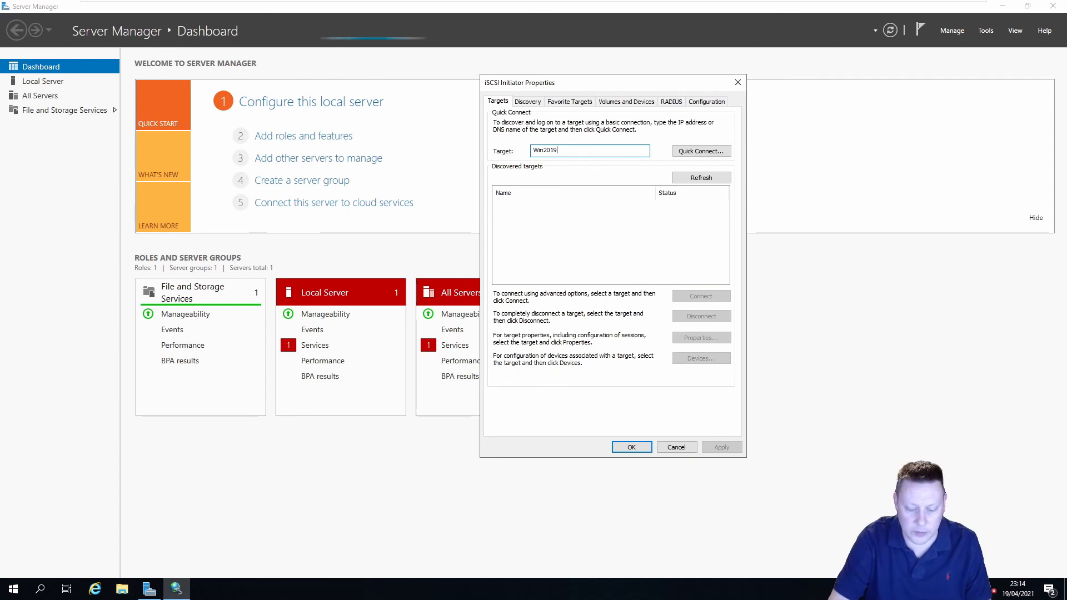
pyautogui.write('-AD')
pyautogui.click(689, 151)
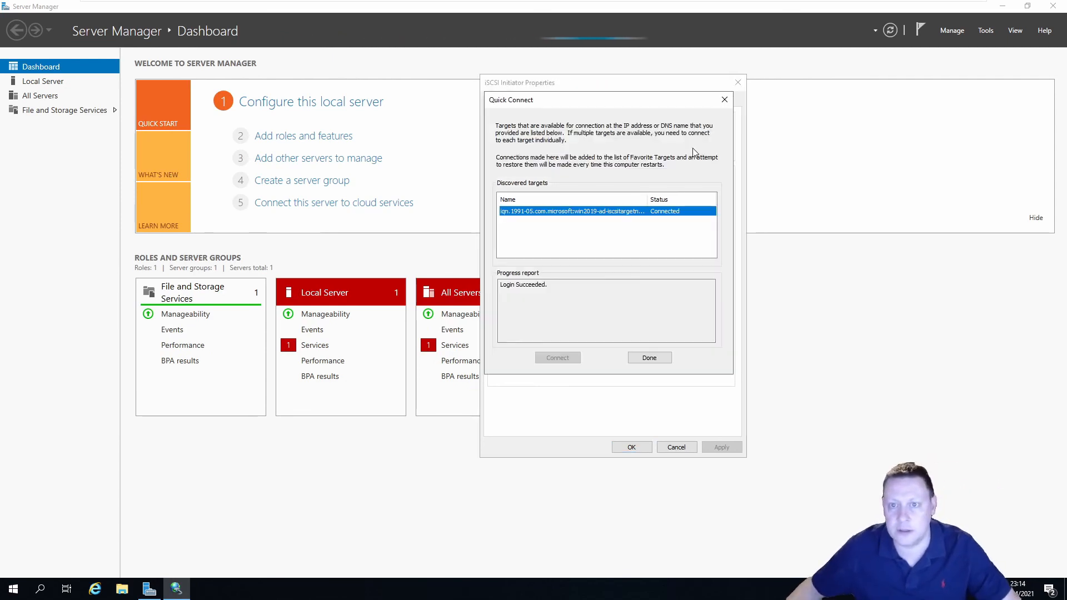
pyautogui.click(648, 357)
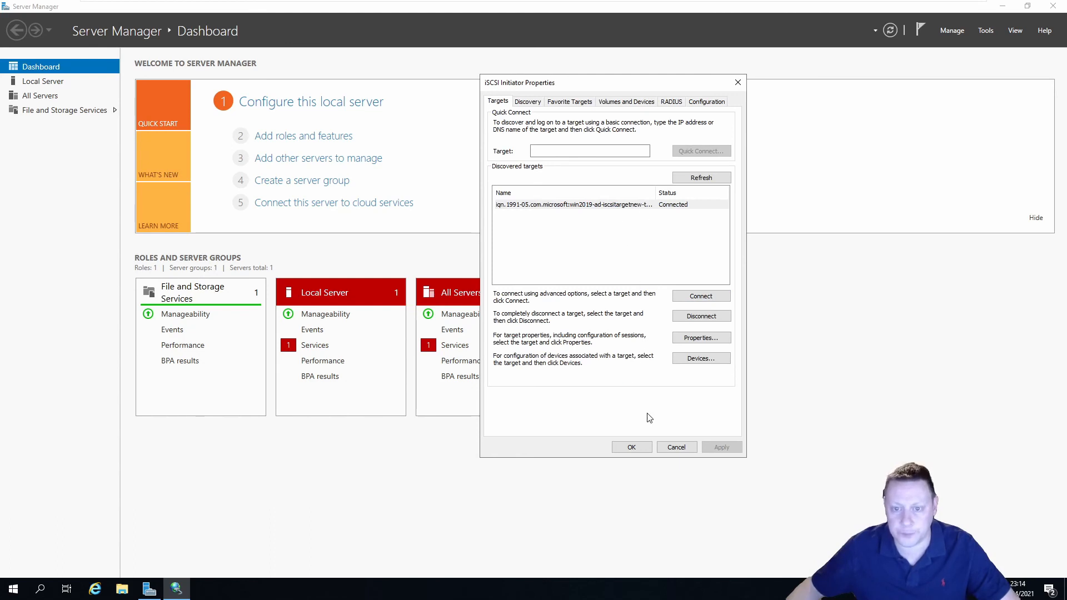
pyautogui.click(631, 447)
pyautogui.click(1052, 6)
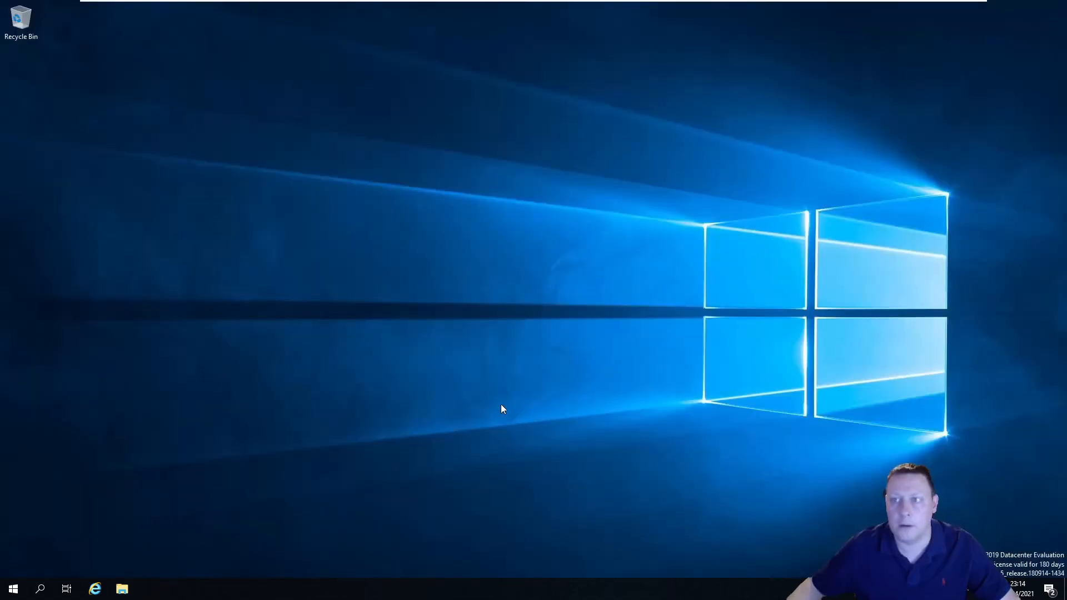
pyautogui.click(16, 588)
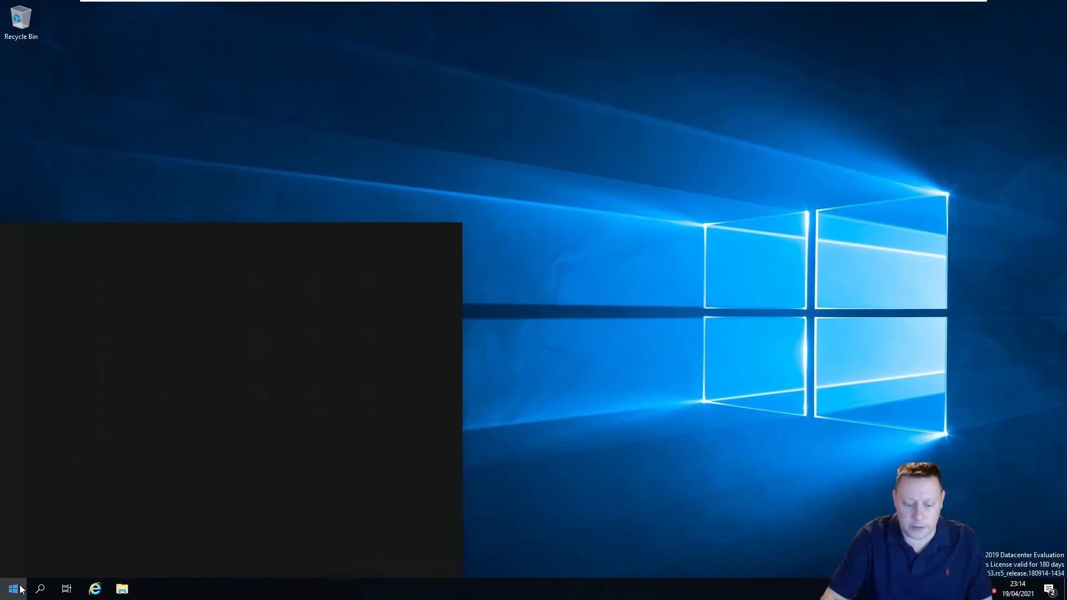
# Open Computer Management maximized and bring the offline Disk 1 online in Disk Management
pyautogui.write('computer')
pyautogui.click(131, 284)
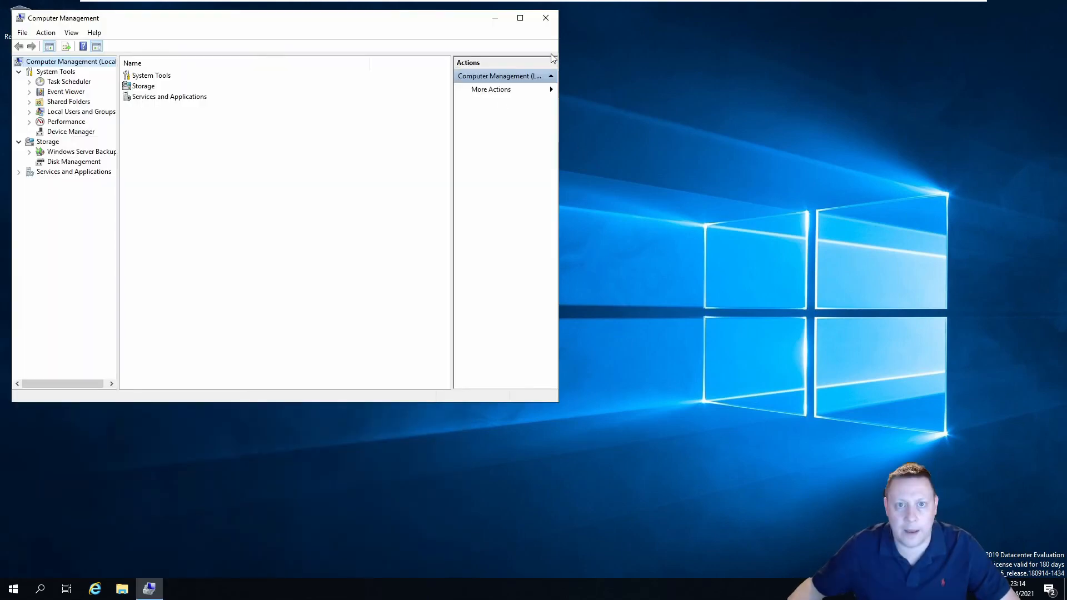
pyautogui.click(527, 20)
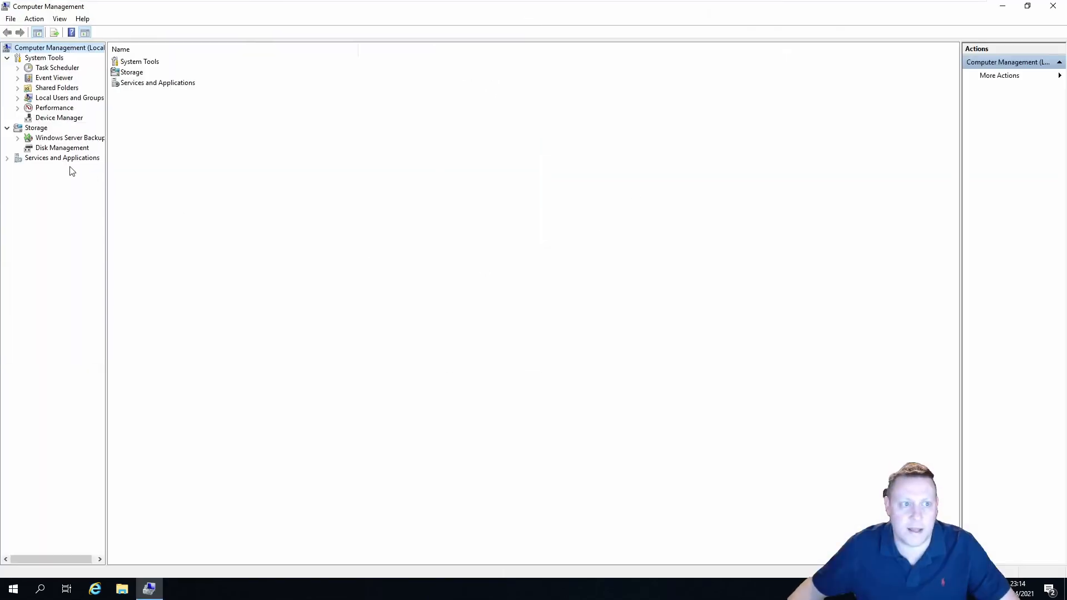
pyautogui.click(62, 148)
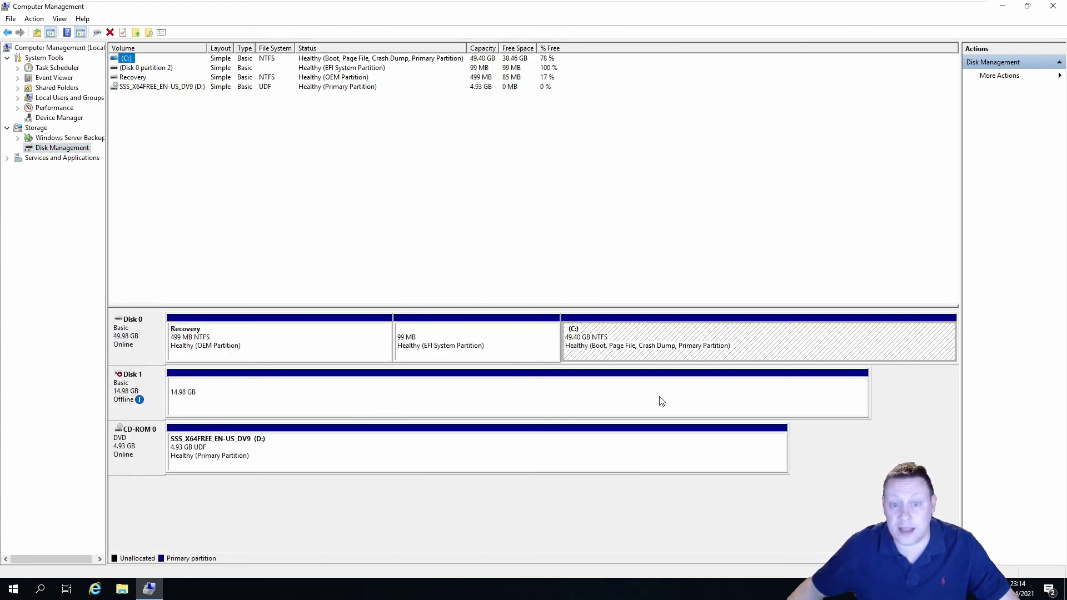
pyautogui.rightClick(132, 390)
pyautogui.click(159, 393)
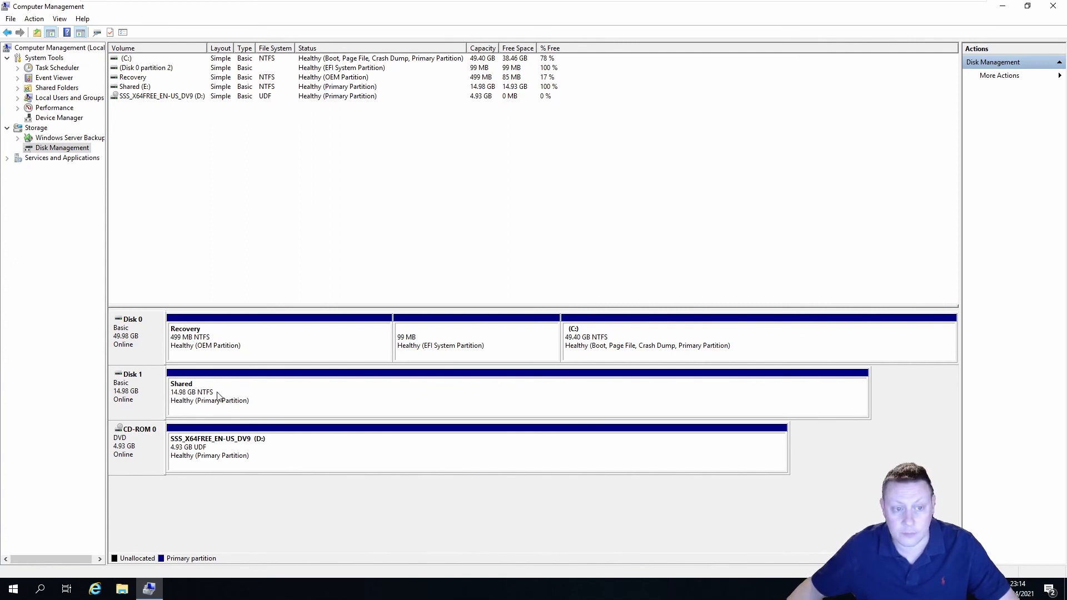
# Confirm the Shared volume keeps drive letter E:, close Computer Management, and switch to Node2019A1
pyautogui.rightClick(332, 402)
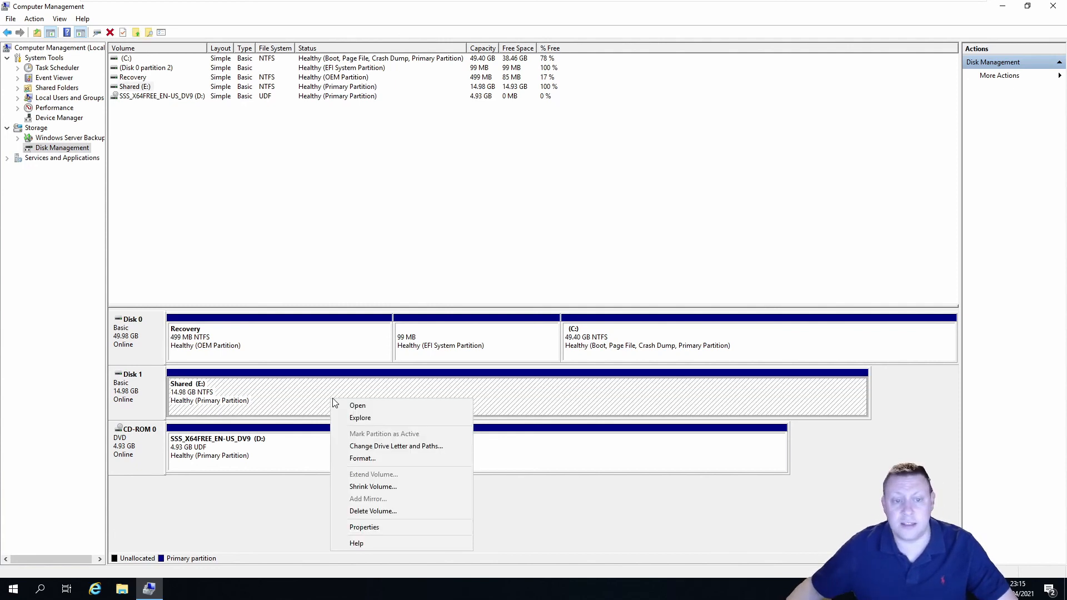
pyautogui.click(404, 446)
pyautogui.click(561, 347)
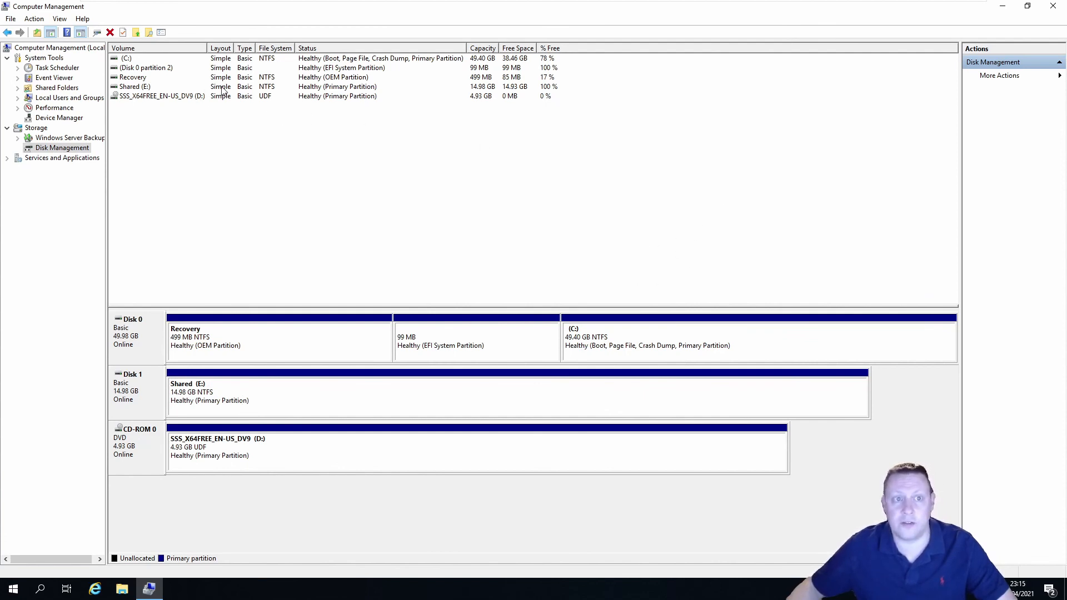
pyautogui.click(1052, 5)
pyautogui.moveTo(714, 5)
pyautogui.click(667, 8)
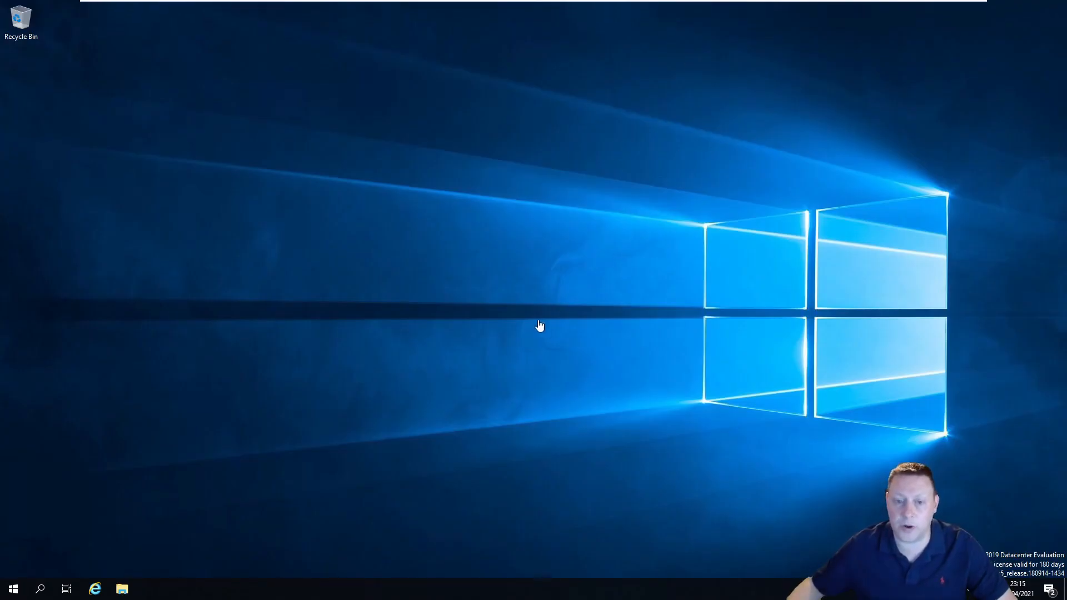
# Launch Failover Cluster Manager and connect to cluster2019a.kutechtest.local
pyautogui.click(13, 588)
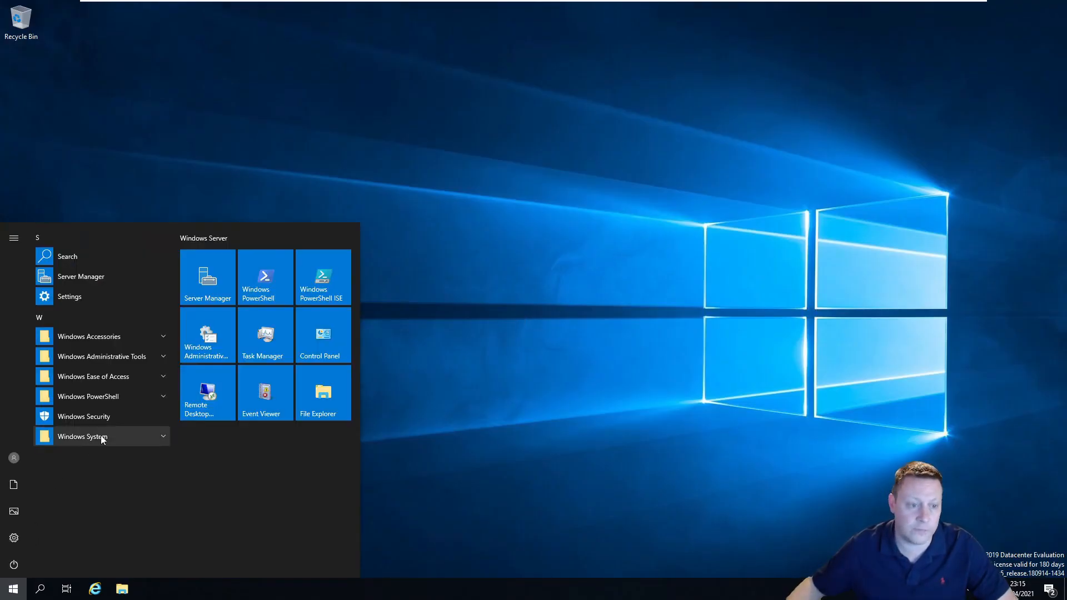
pyautogui.click(163, 359)
pyautogui.click(105, 495)
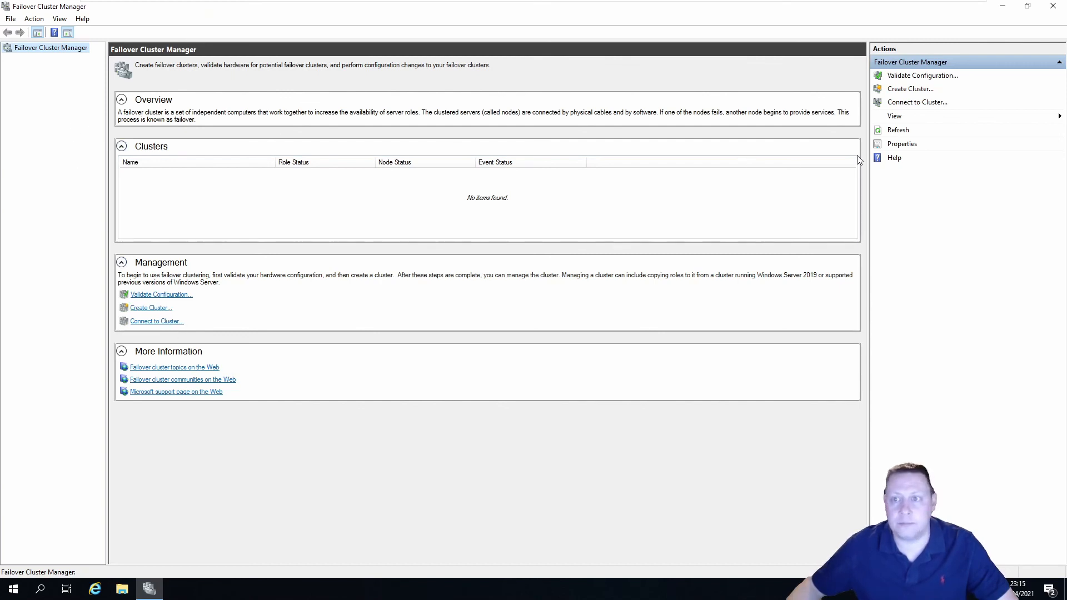
pyautogui.click(916, 102)
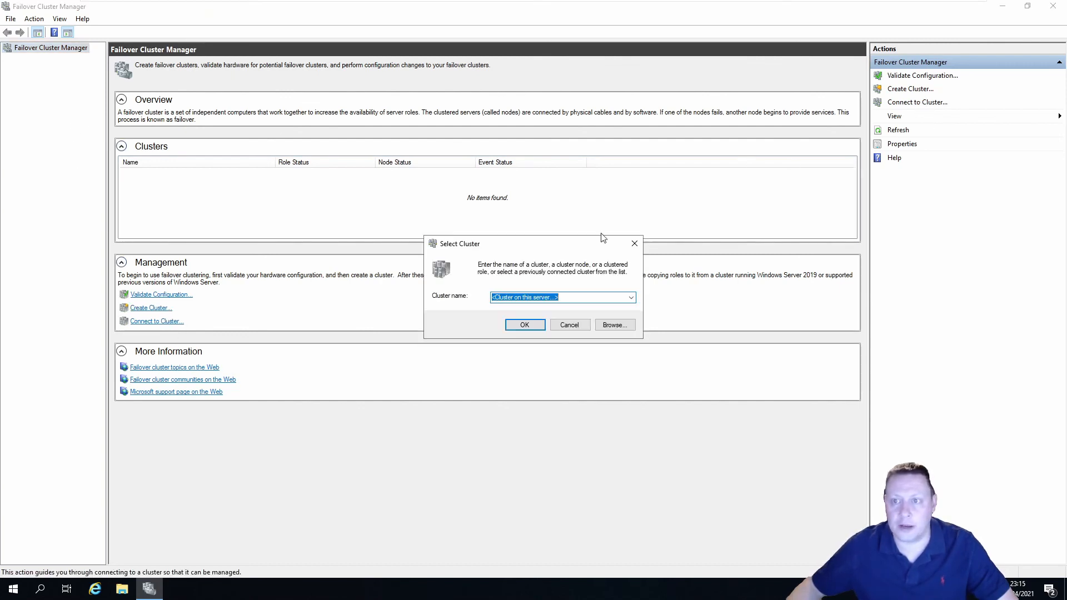
pyautogui.click(631, 298)
pyautogui.click(550, 315)
pyautogui.click(525, 325)
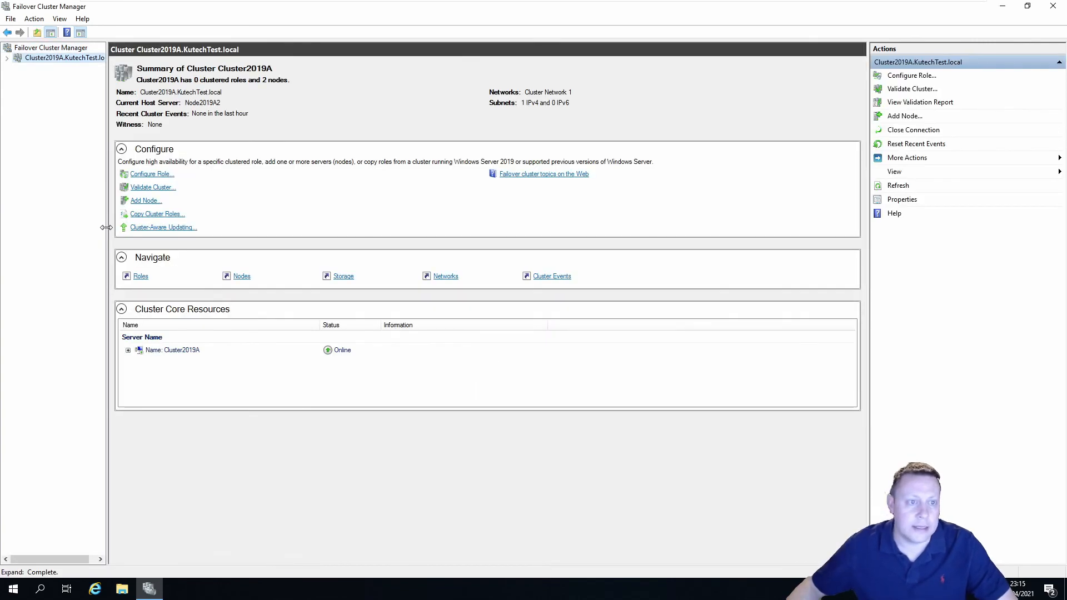
# Expand the cluster and its Storage node to show the Disks list
pyautogui.click(7, 59)
pyautogui.click(18, 87)
pyautogui.click(58, 99)
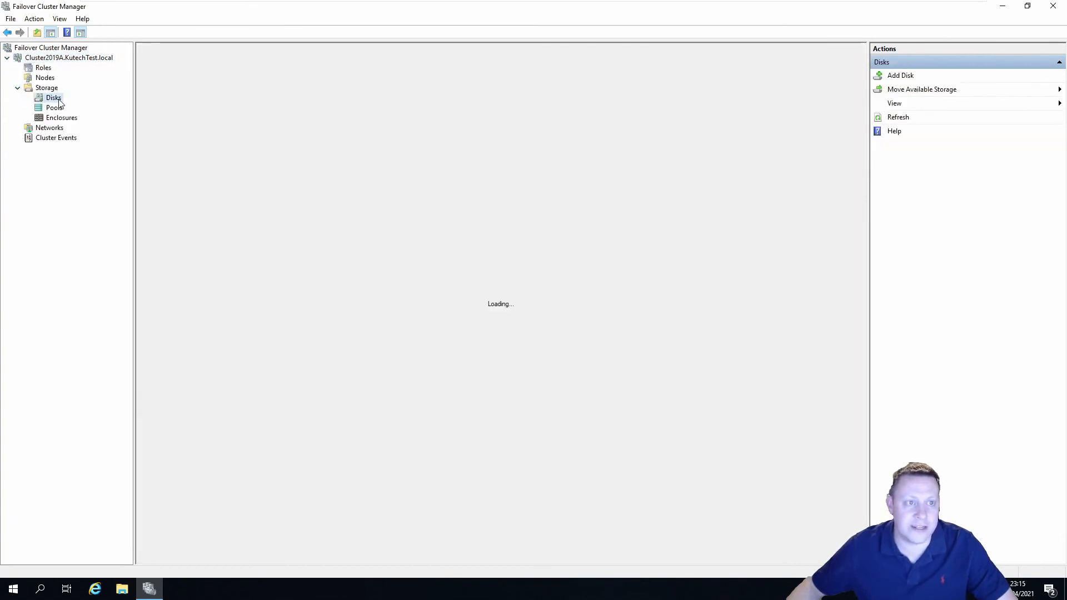
# Add the 15.0 GB disk as Cluster Disk 1 and view its volume details
pyautogui.click(901, 75)
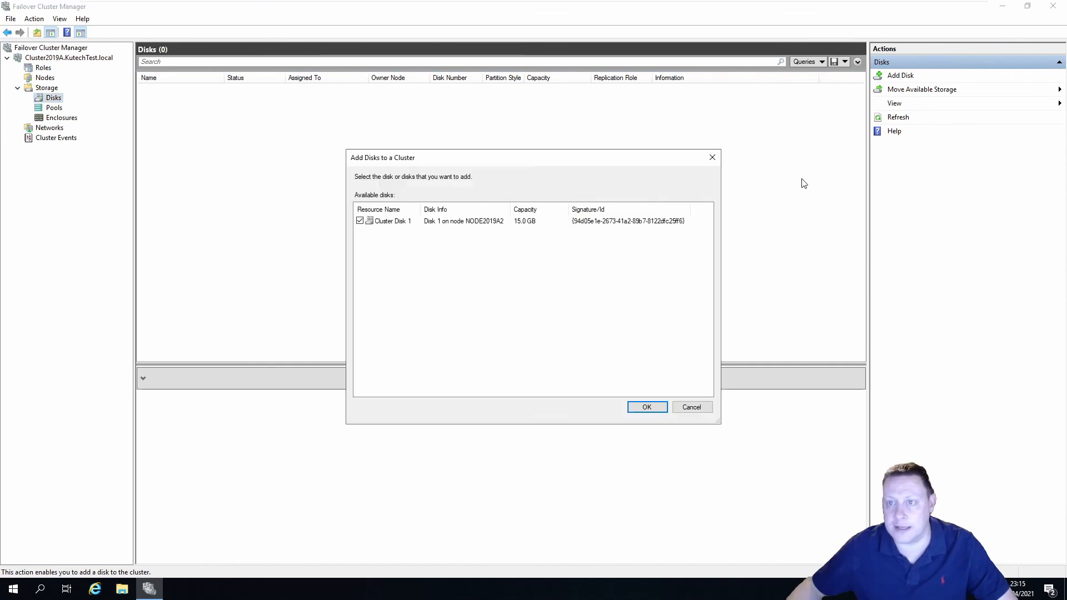
pyautogui.click(403, 223)
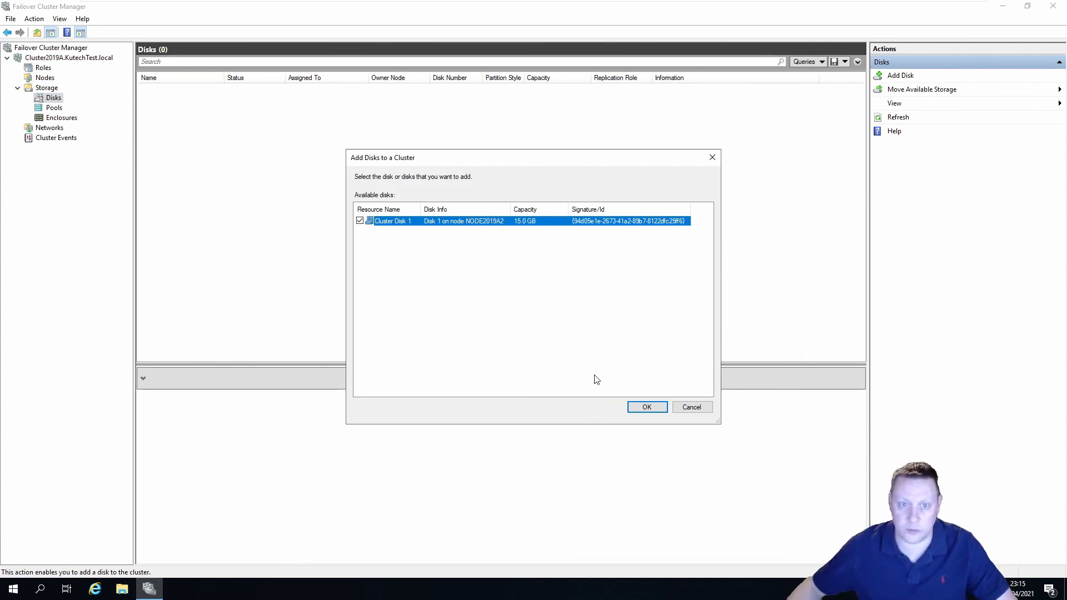
pyautogui.click(647, 408)
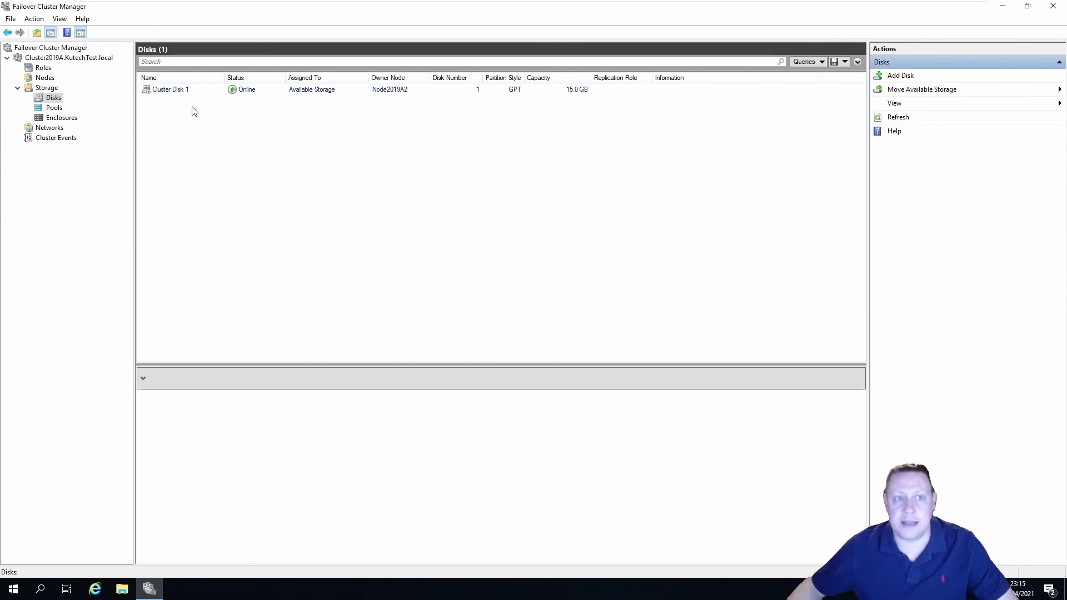
pyautogui.click(194, 89)
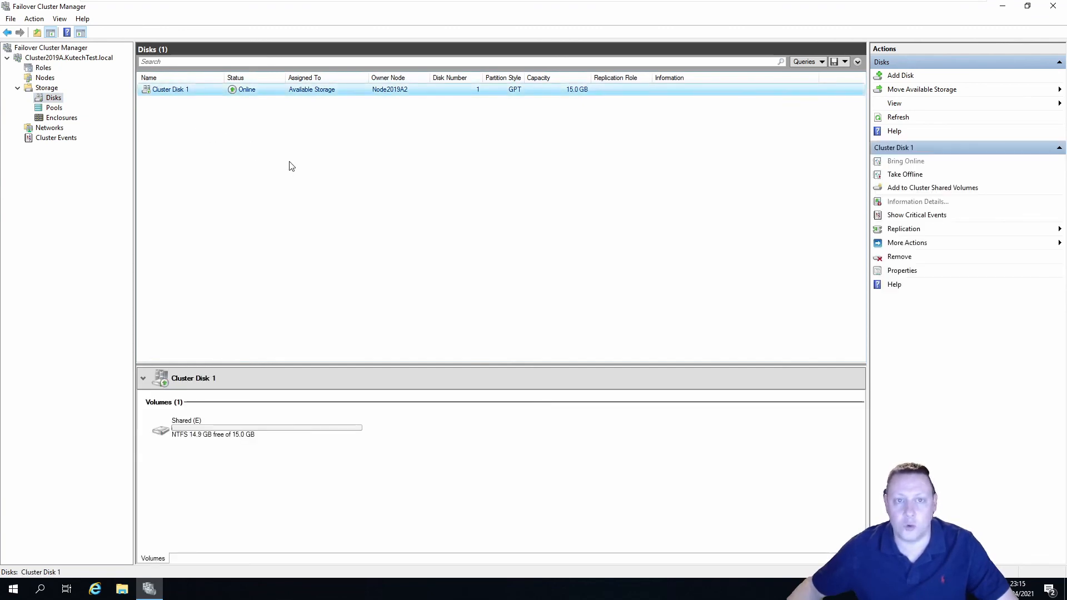
# Simulate a failure of Cluster Disk 1 from More Actions
pyautogui.rightClick(392, 93)
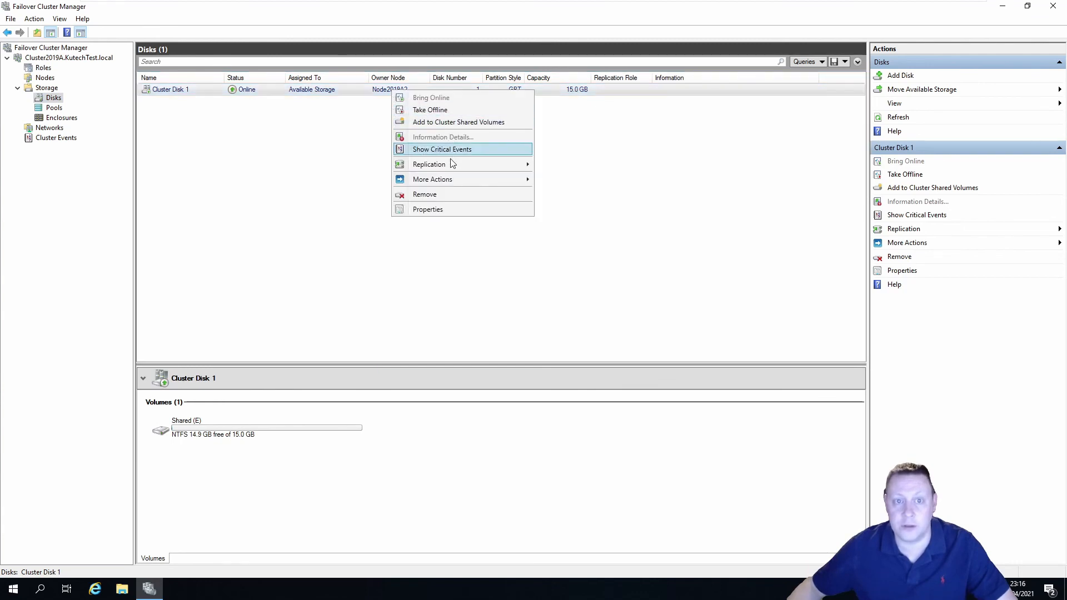
pyautogui.moveTo(462, 185)
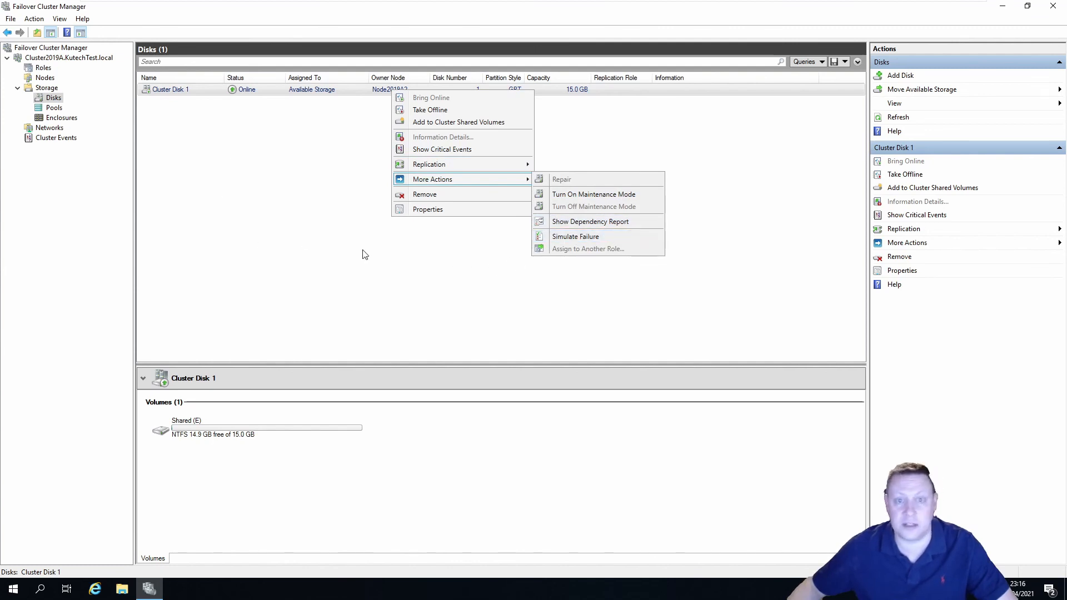
pyautogui.click(579, 238)
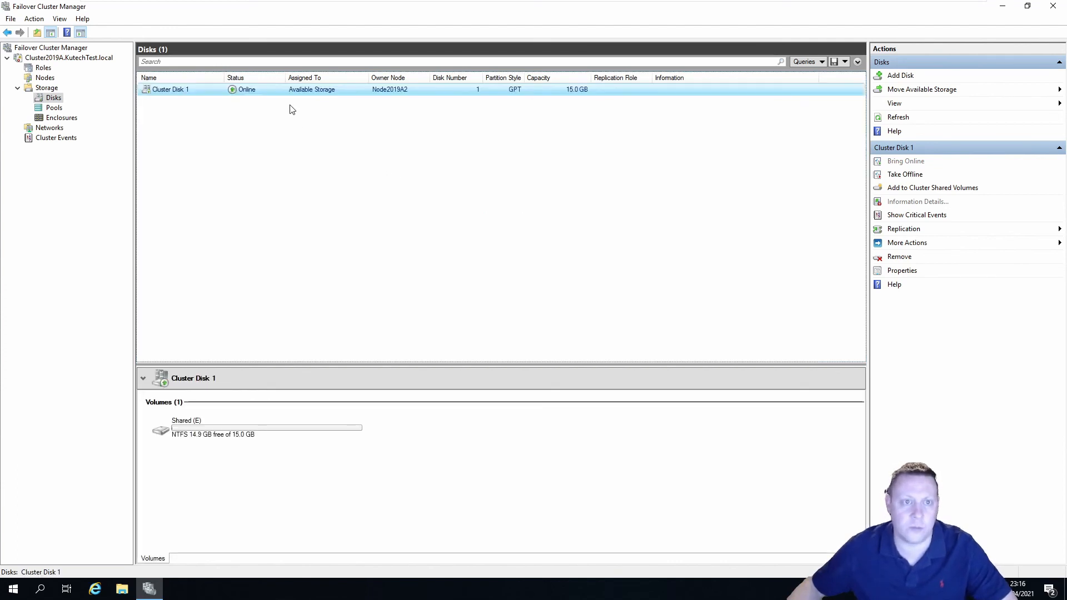
# Go back through Storage to the Cluster2019A summary page
pyautogui.rightClick(281, 90)
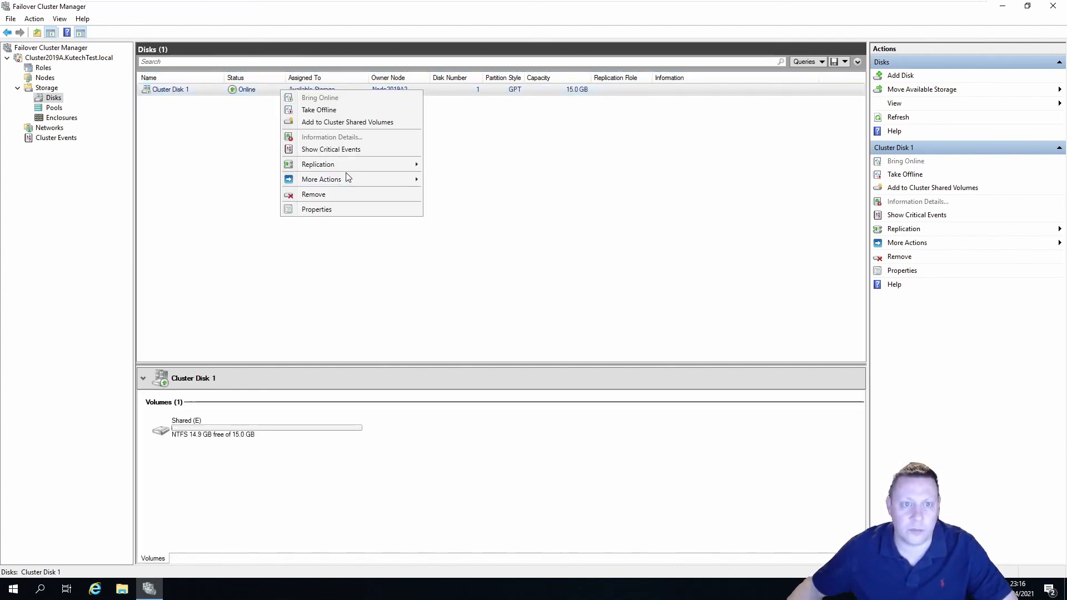
pyautogui.click(195, 162)
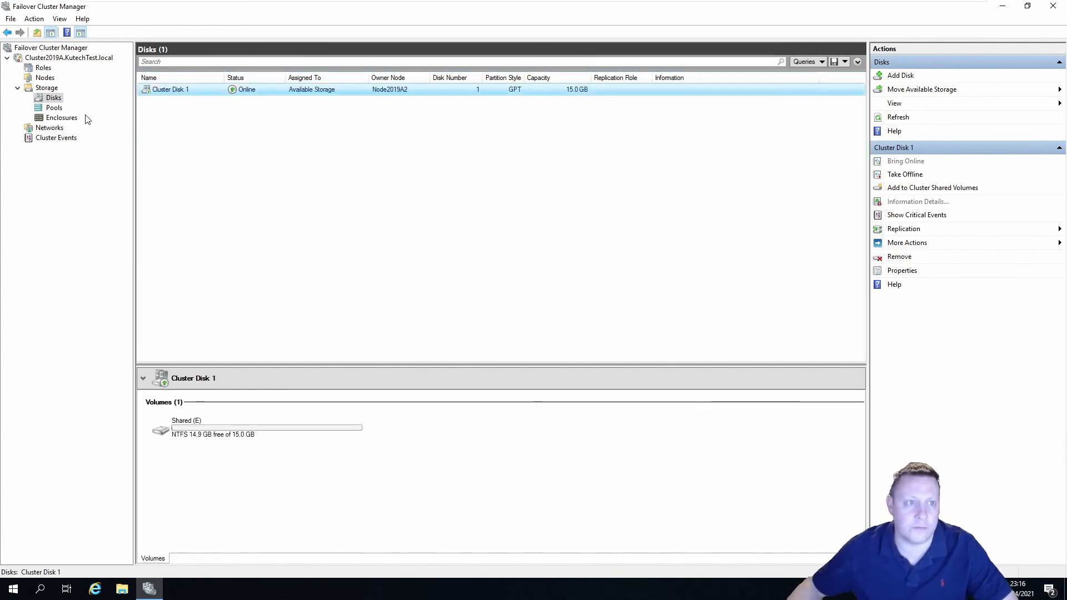
pyautogui.rightClick(178, 92)
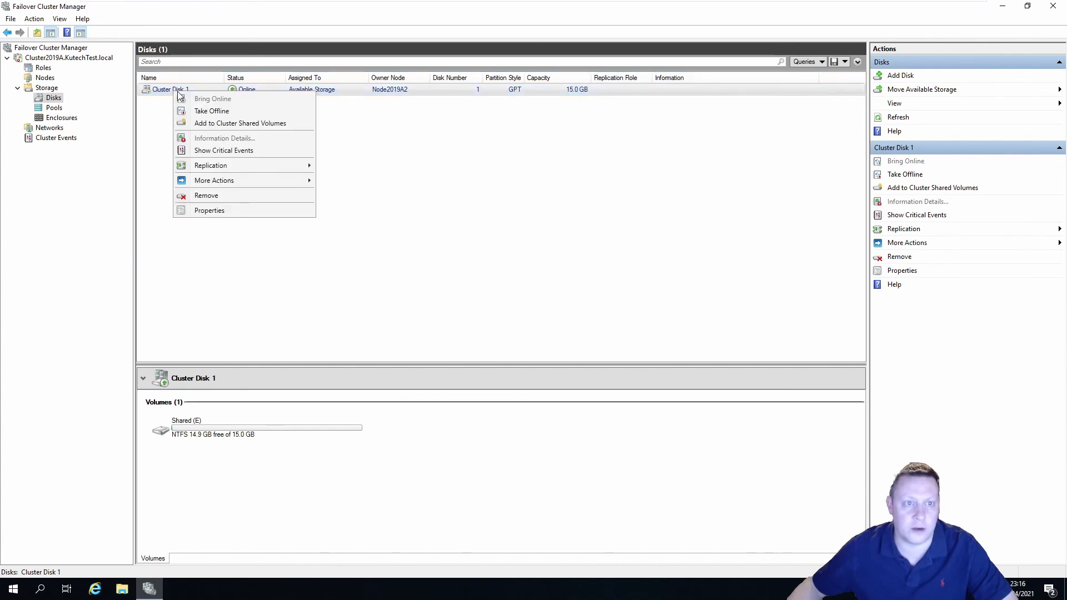
pyautogui.click(154, 137)
pyautogui.click(17, 88)
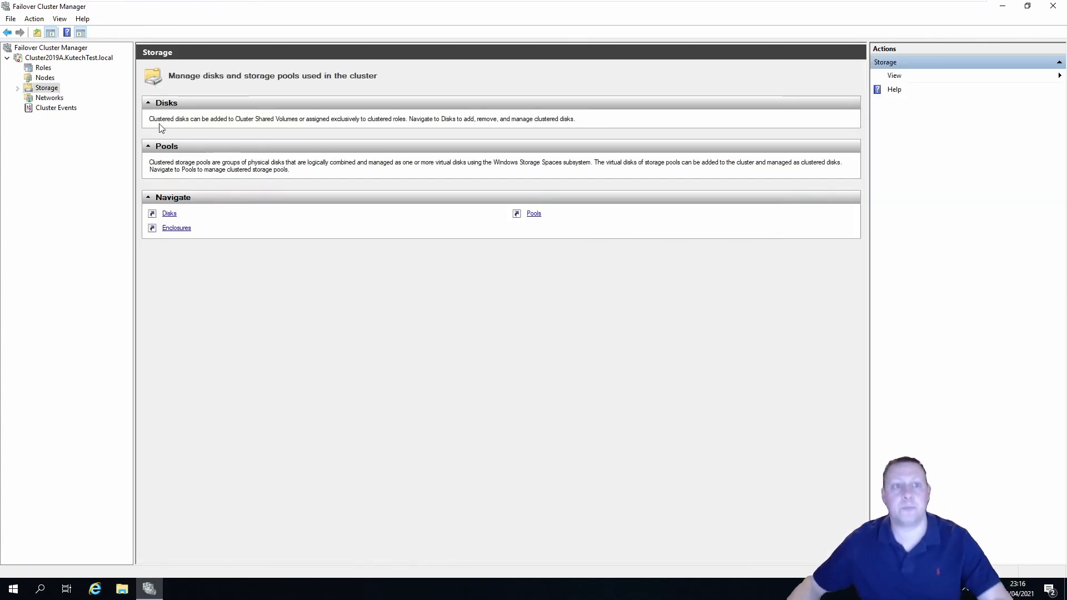
pyautogui.click(60, 58)
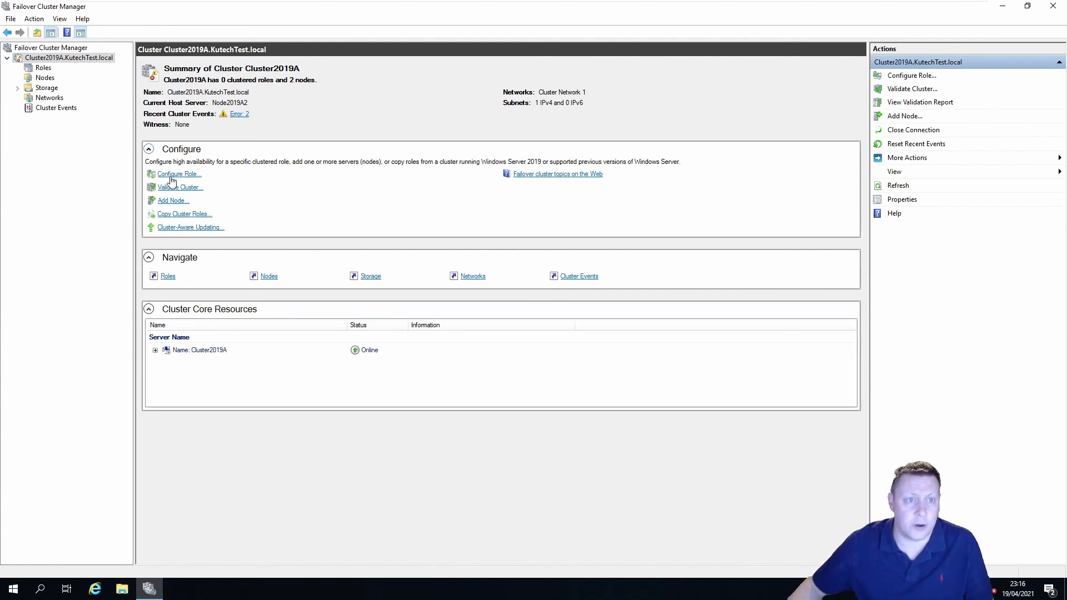
# Reveal the cluster IP 192.168.195.200 and inspect nodes Node2019A1 and Node2019A2
pyautogui.click(155, 350)
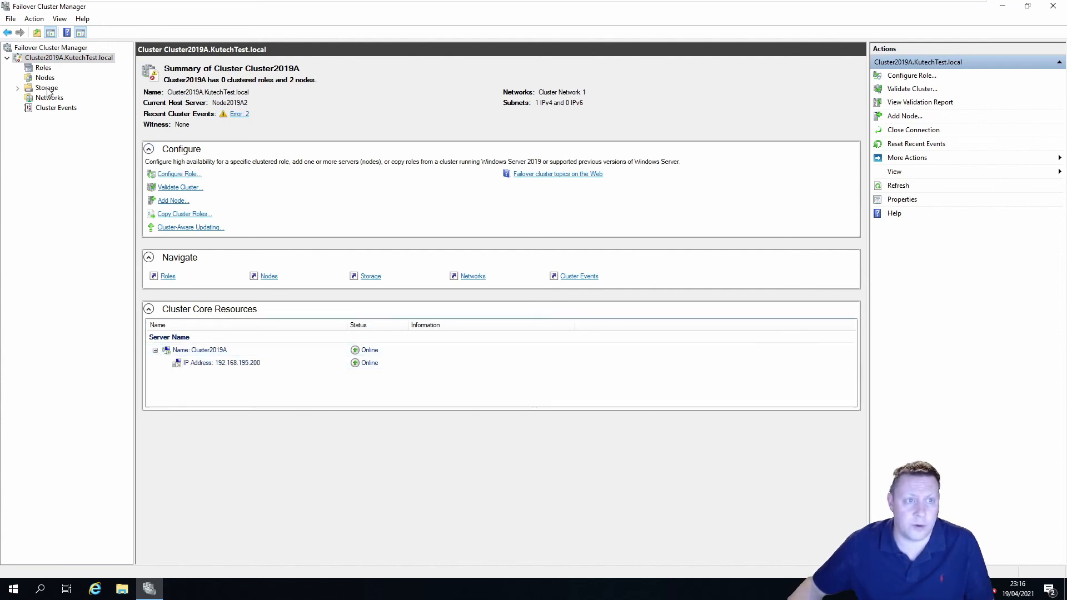
pyautogui.click(45, 77)
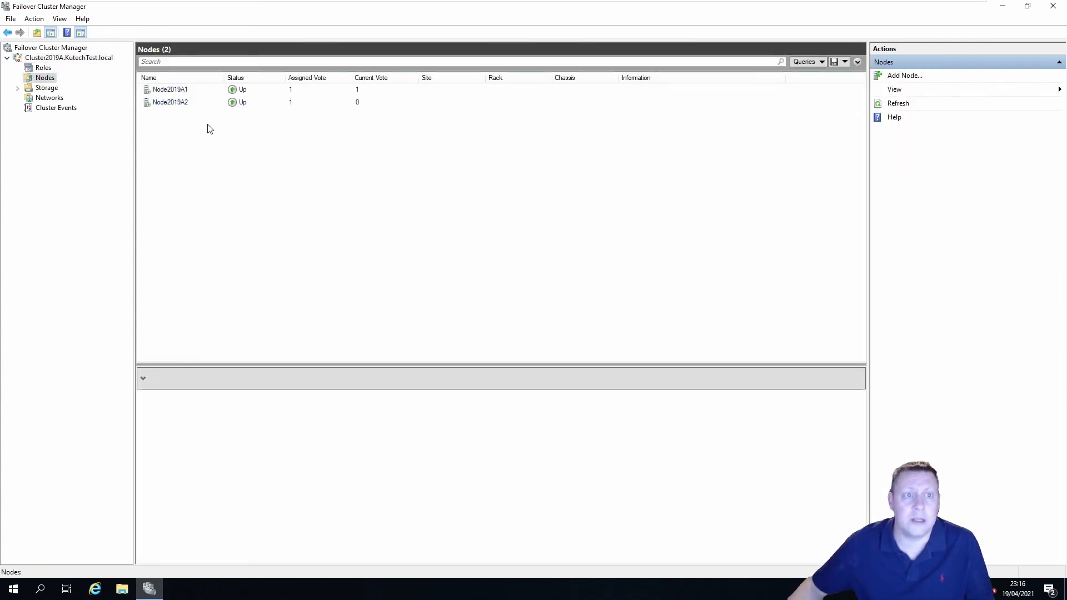
pyautogui.rightClick(169, 93)
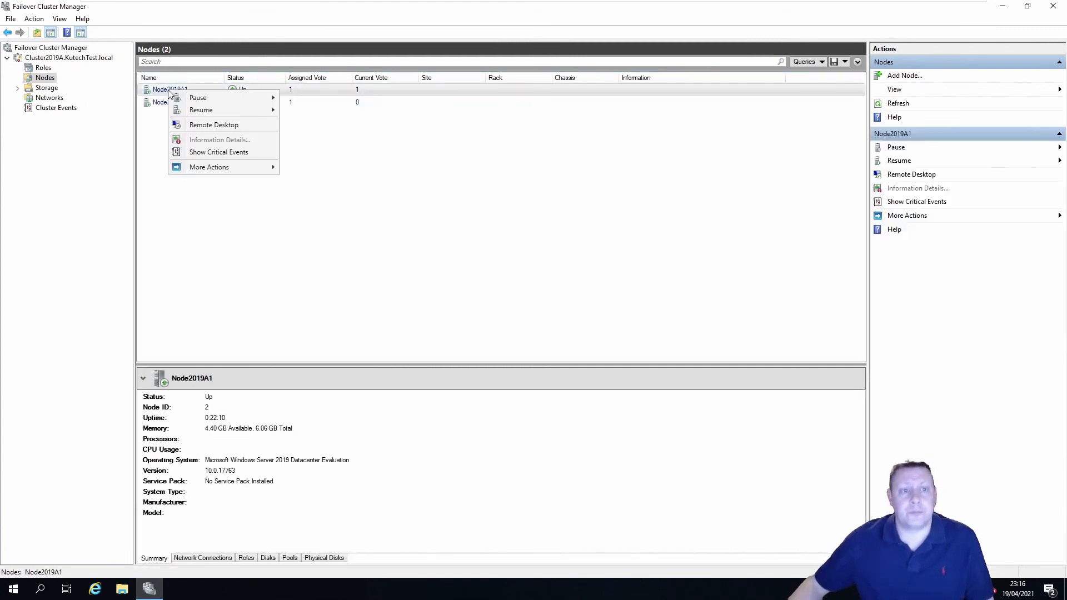
pyautogui.click(159, 104)
pyautogui.rightClick(161, 104)
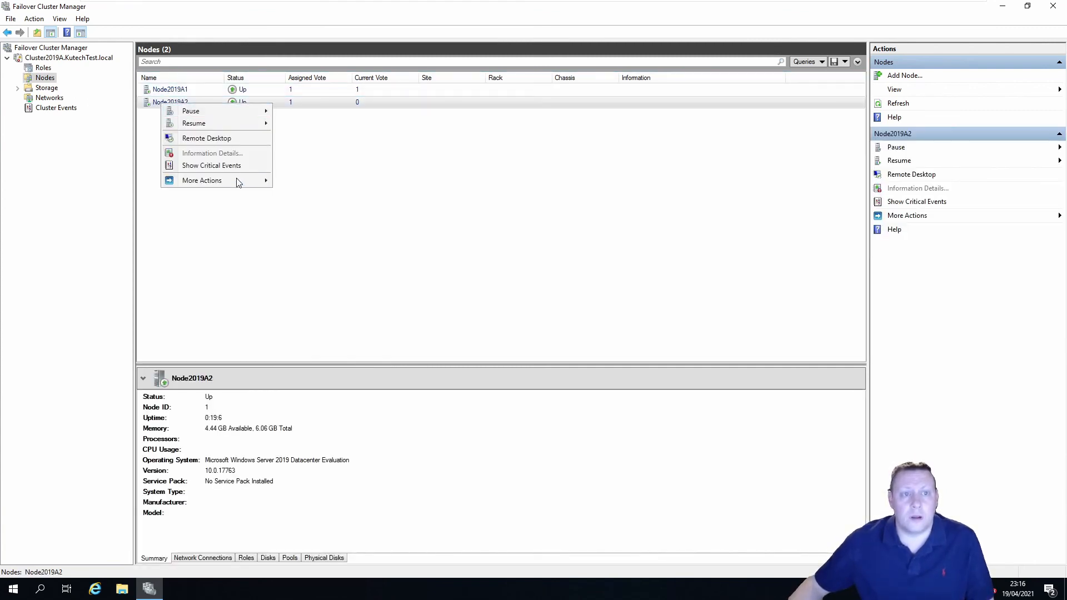
pyautogui.moveTo(239, 182)
pyautogui.click(200, 203)
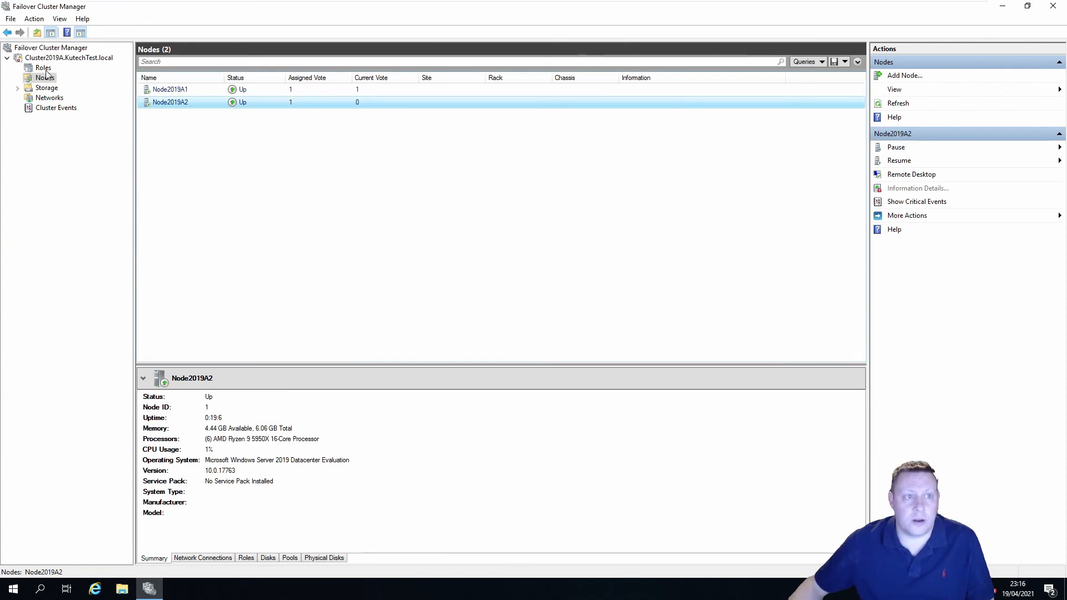
# Review the cluster's roles, nodes and networks, then return to the Cluster2019A summary
pyautogui.click(43, 67)
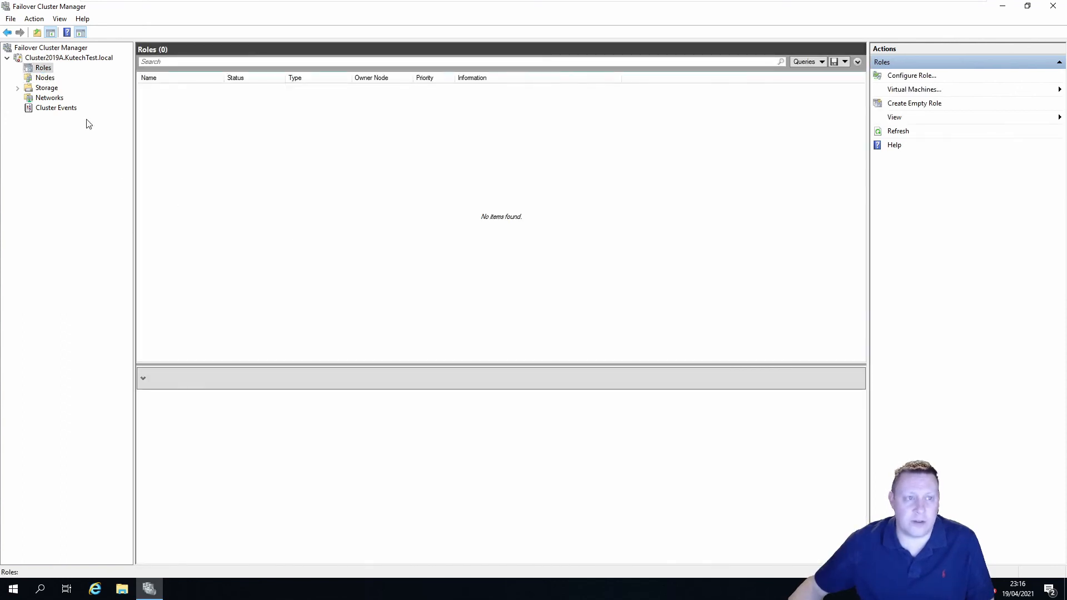
pyautogui.click(48, 80)
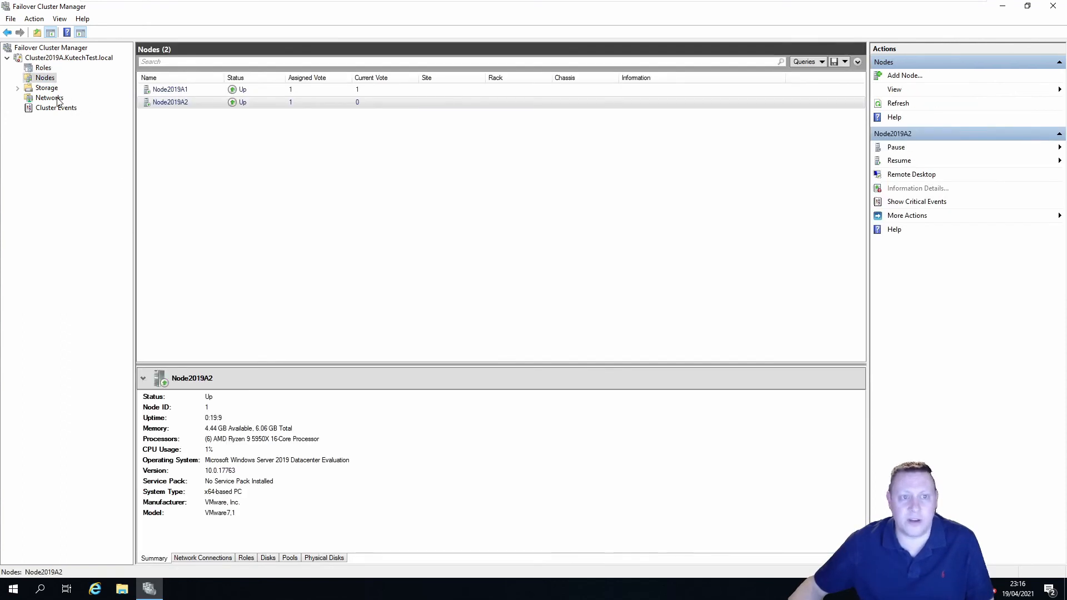
pyautogui.click(58, 100)
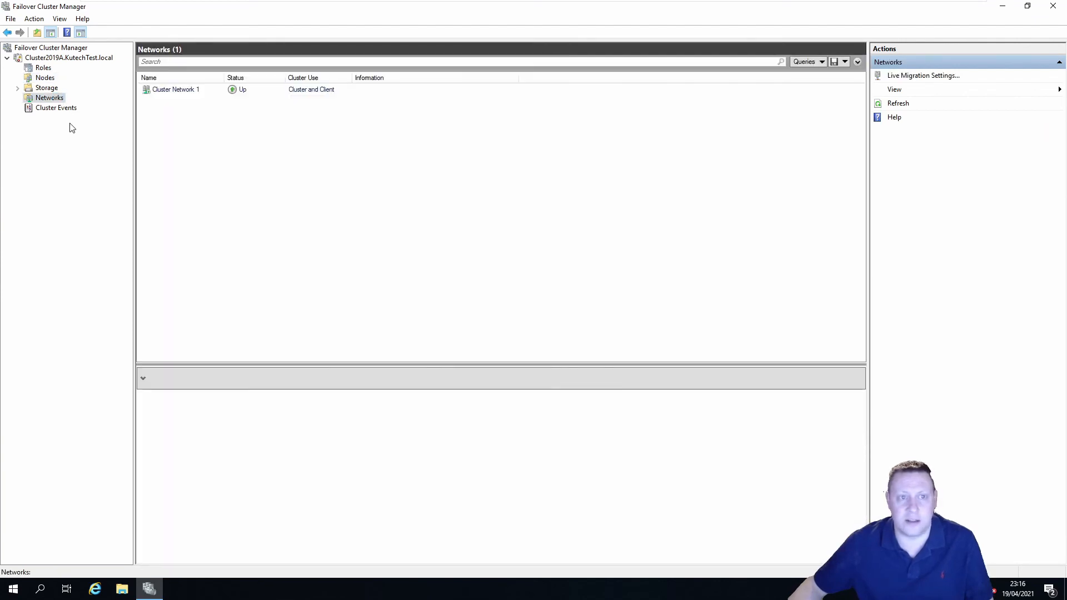
pyautogui.click(47, 87)
pyautogui.click(66, 58)
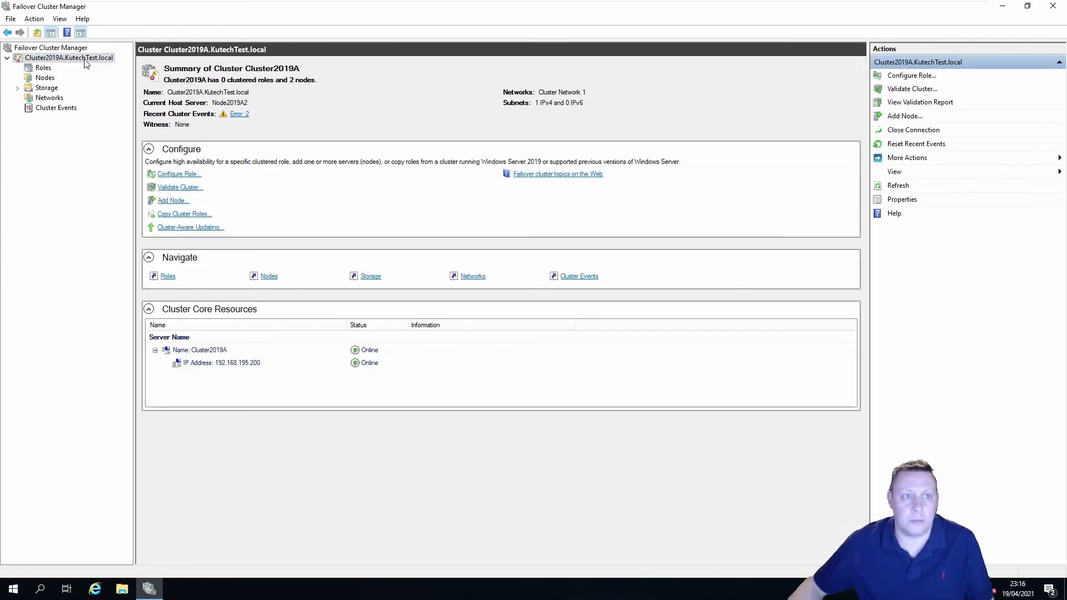
pyautogui.rightClick(84, 58)
pyautogui.moveTo(151, 157)
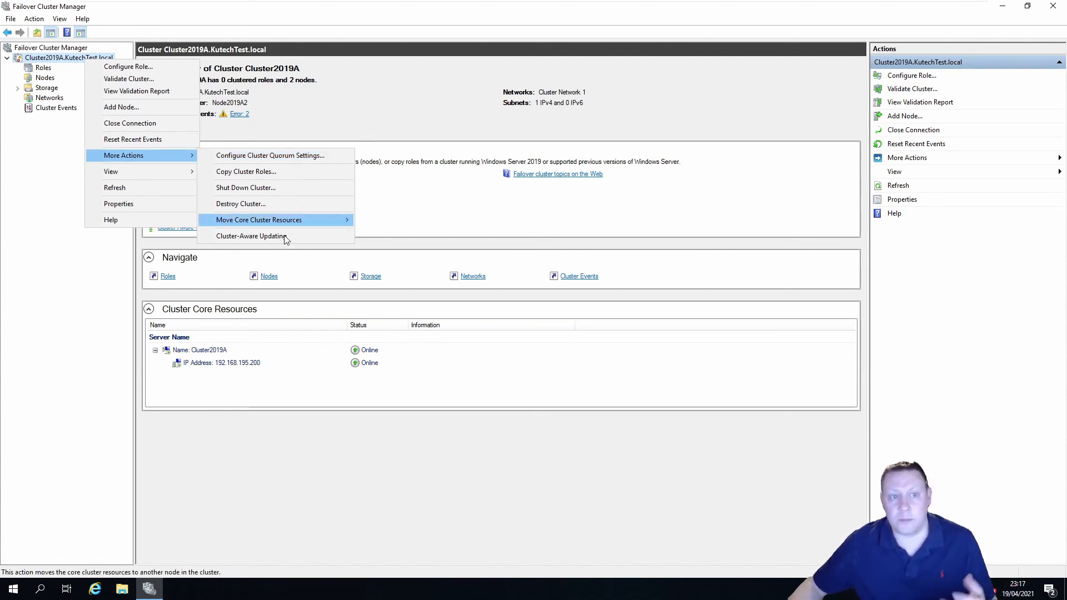
pyautogui.click(42, 171)
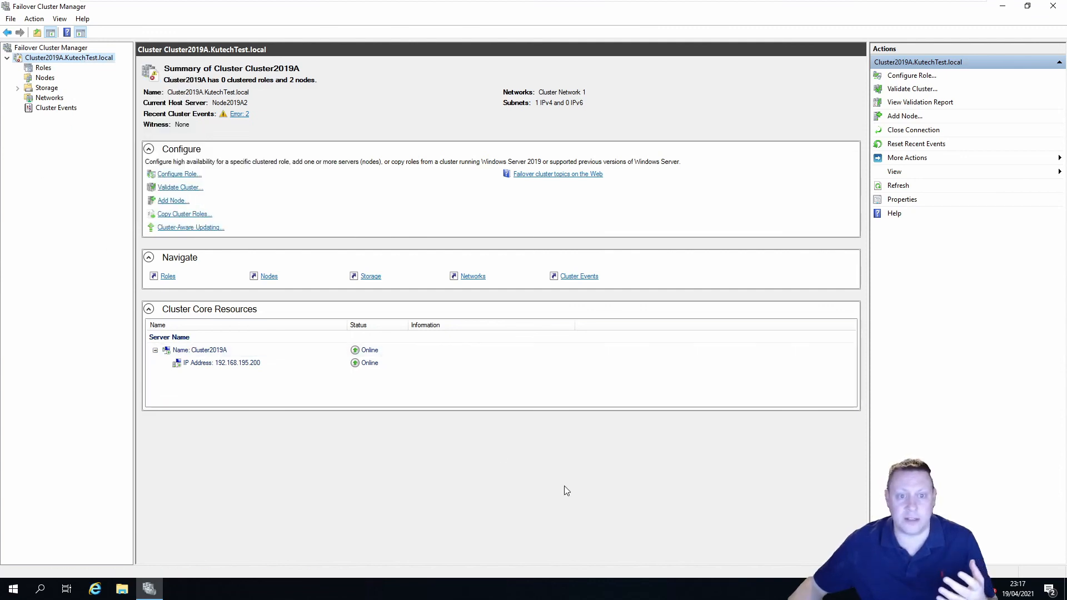